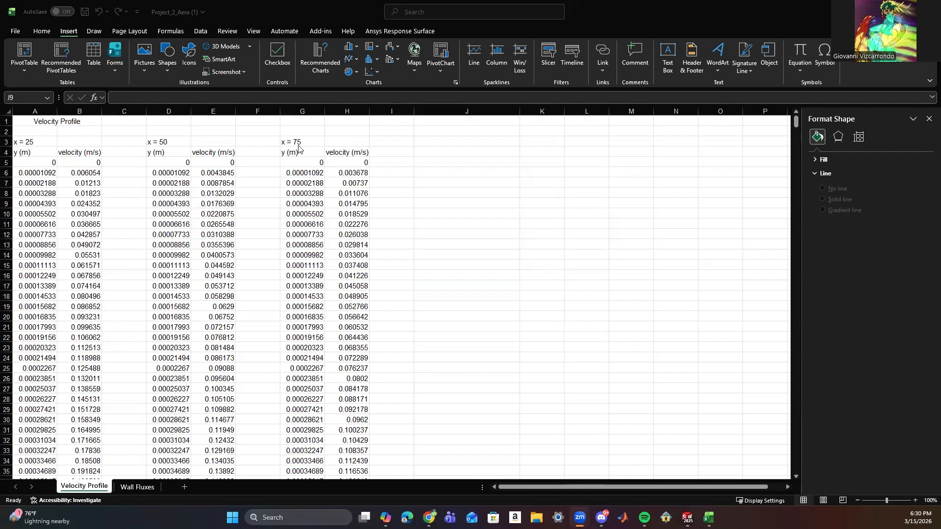
# Review the shear stress and skin friction tables on the Wall Fluxes sheet and return to the Velocity Profile sheet.
pyautogui.click(137, 488)
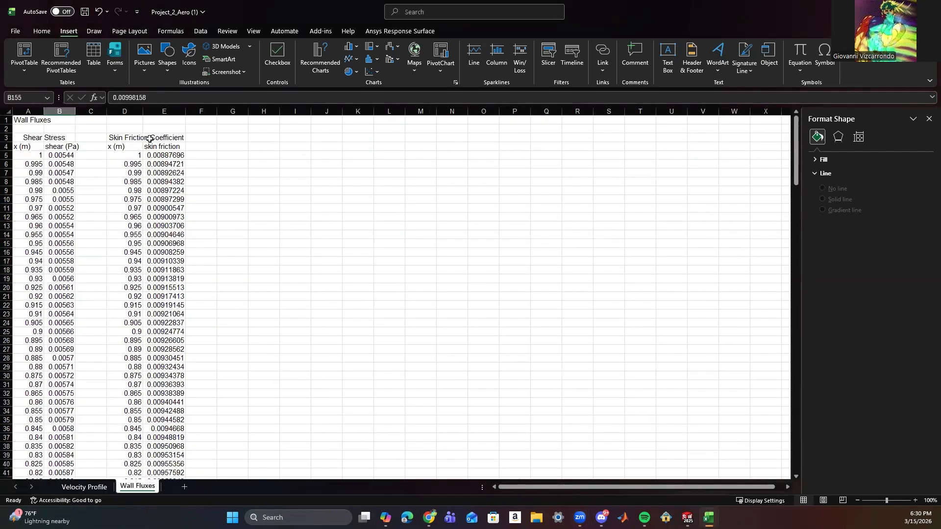
pyautogui.scroll(-1, 163, 379)
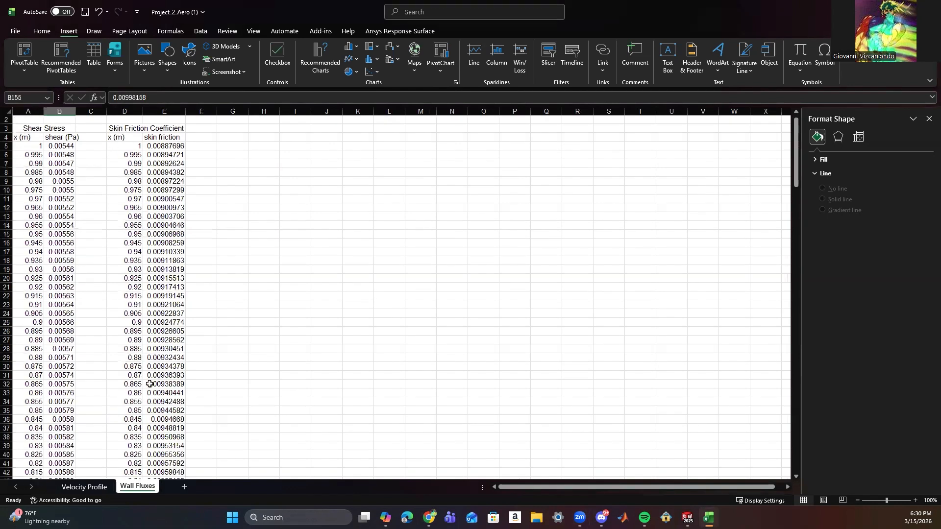
pyautogui.scroll(1, 161, 380)
pyautogui.click(94, 489)
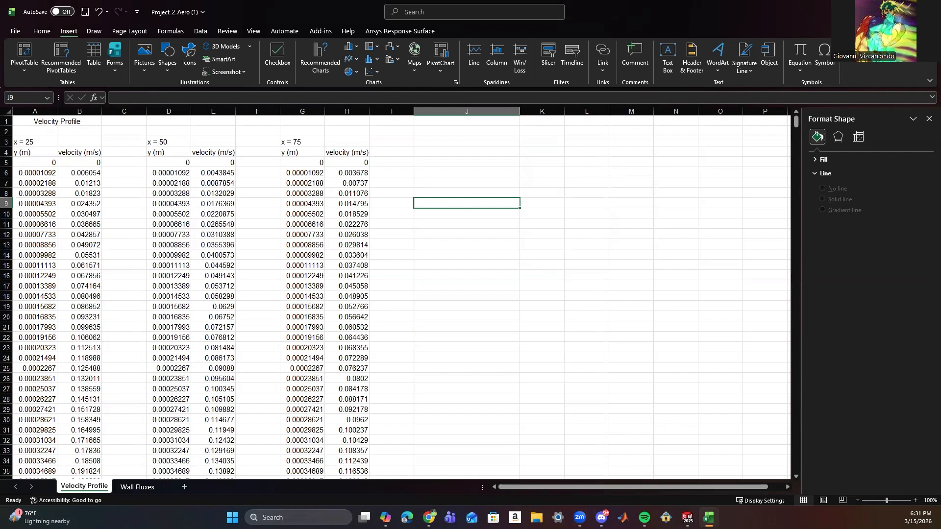
pyautogui.hotkey('alt', 'Tab')
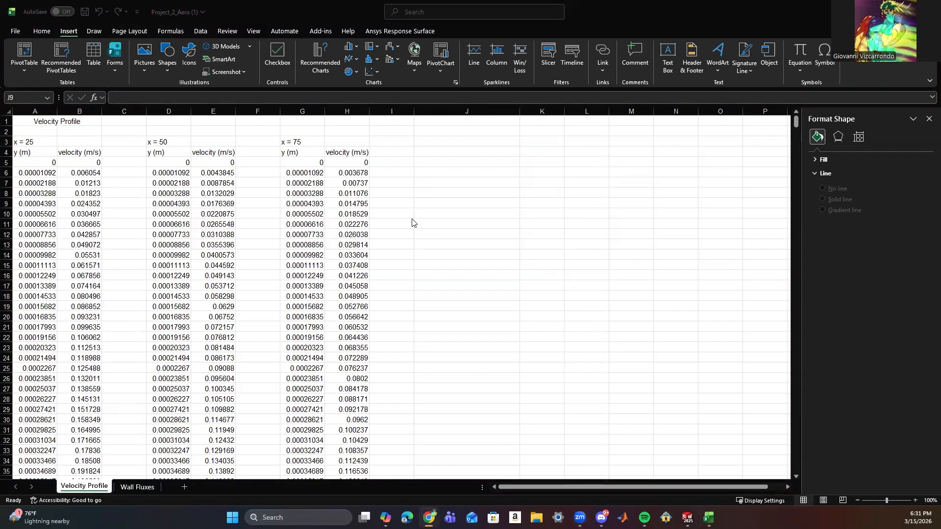
pyautogui.hotkey('alt', 'Tab')
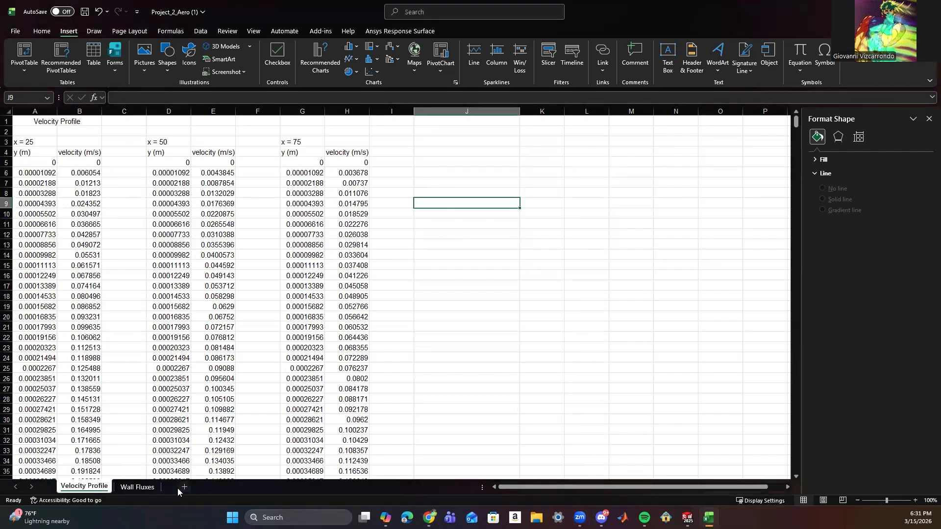
# Add a new worksheet after Wall Fluxes and name it Theoretical Calculations.
pyautogui.click(135, 487)
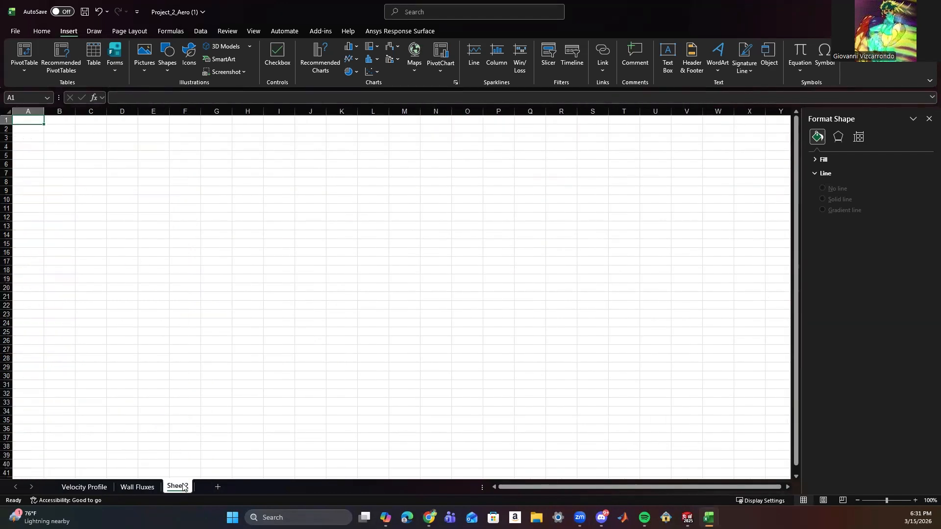
pyautogui.write('Th')
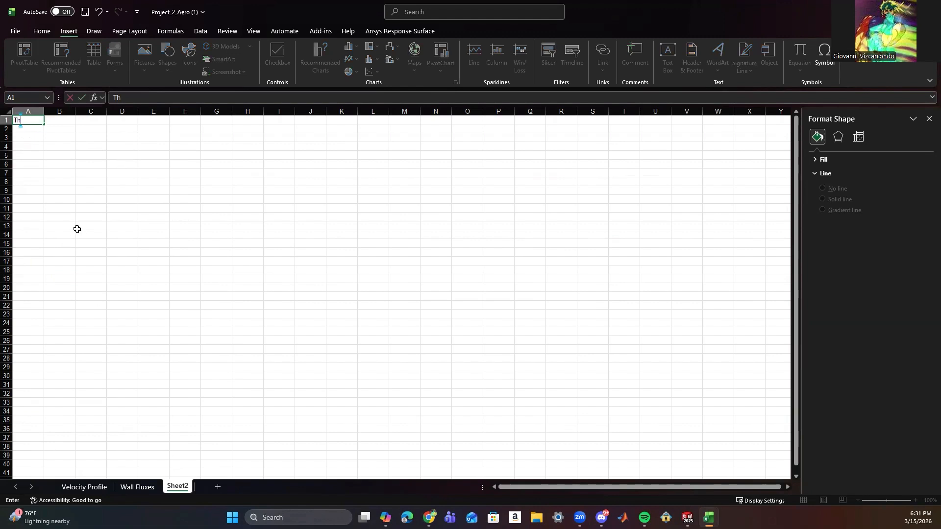
pyautogui.press('Escape')
pyautogui.doubleClick(179, 488)
pyautogui.write('T')
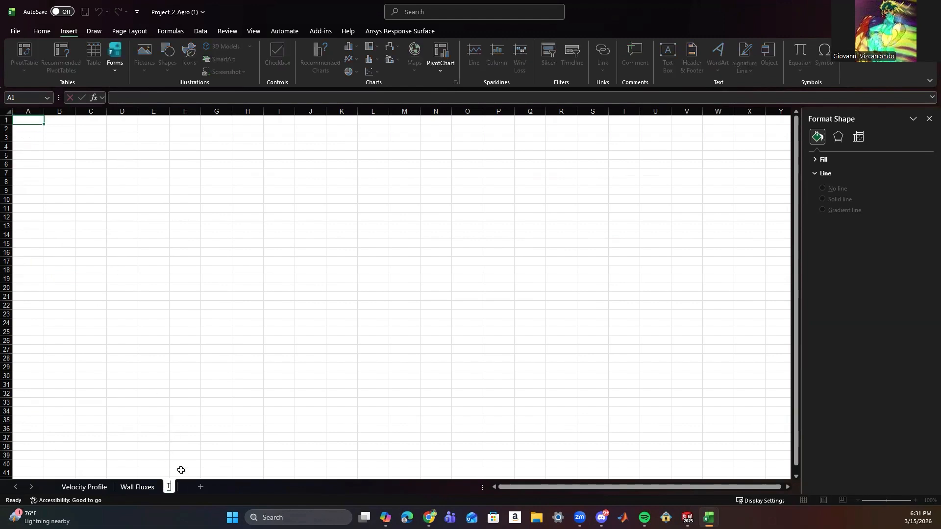
pyautogui.write('heoretical')
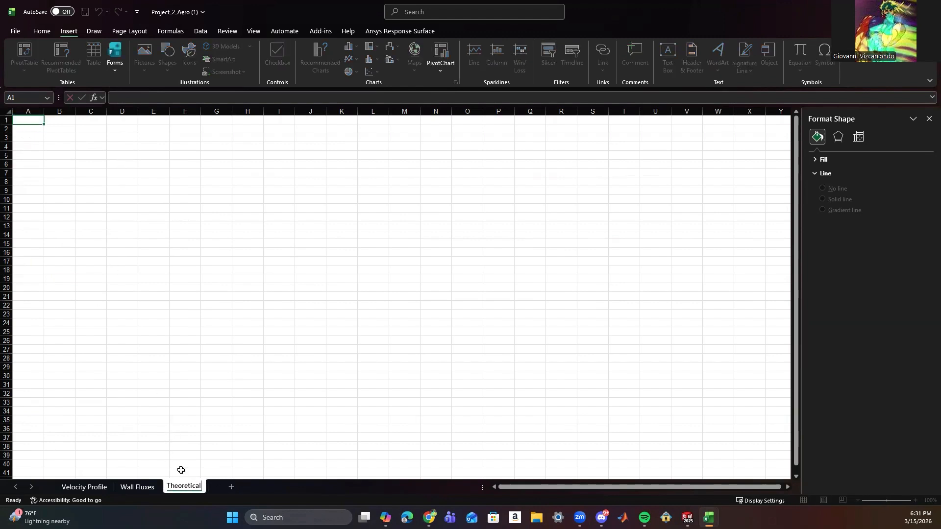
pyautogui.write(' Calculations')
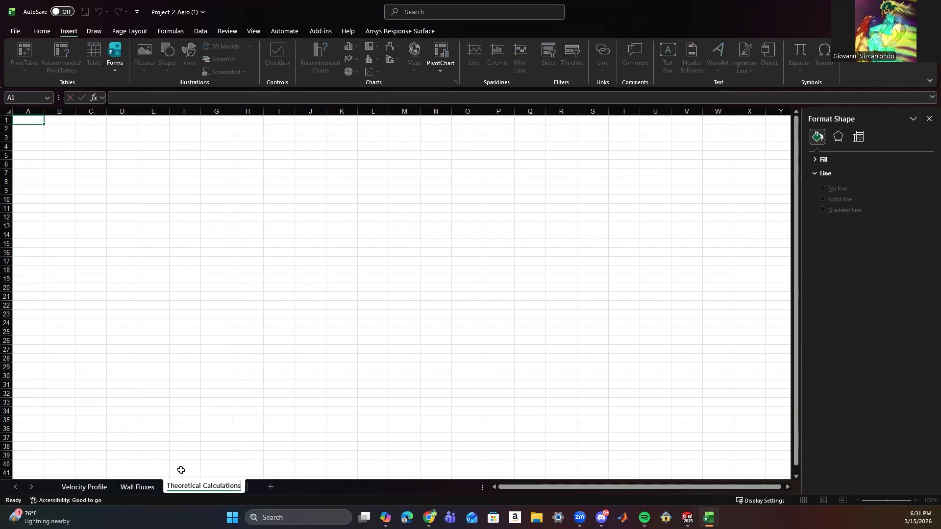
pyautogui.click(259, 431)
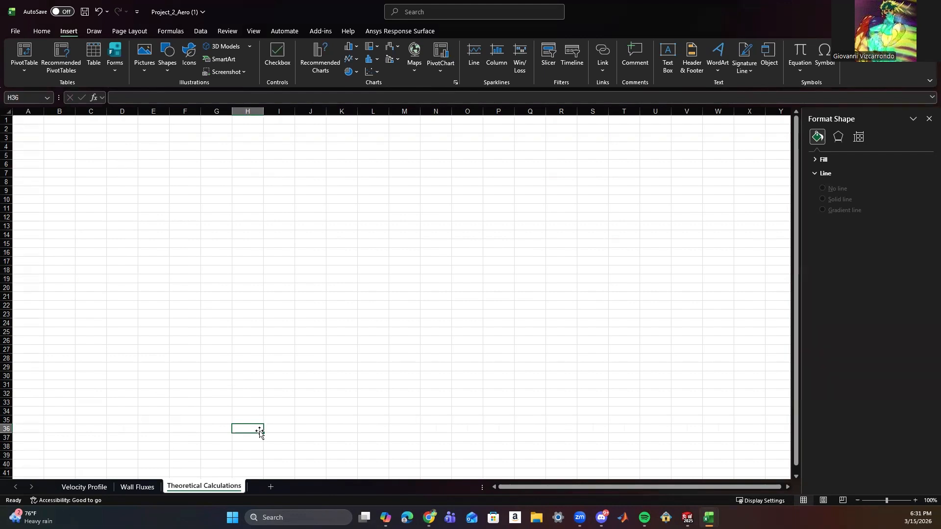
pyautogui.click(330, 323)
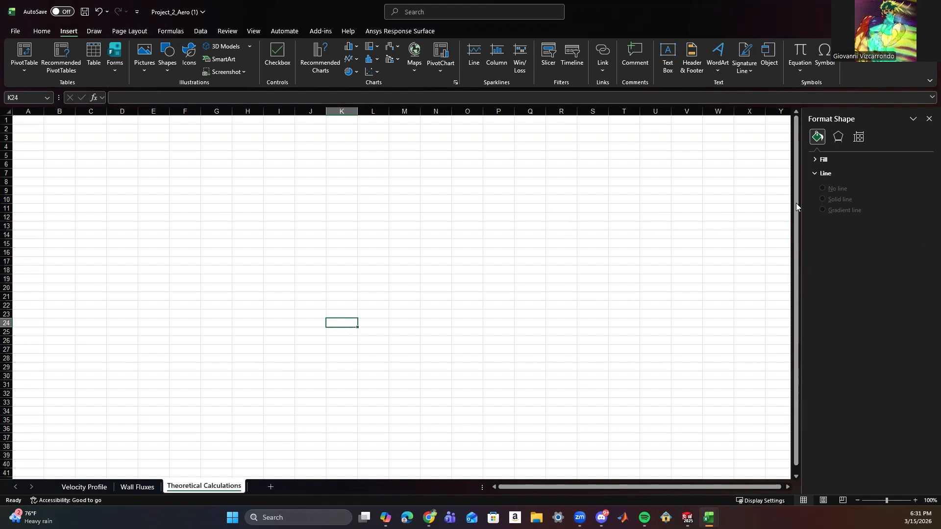
pyautogui.click(412, 218)
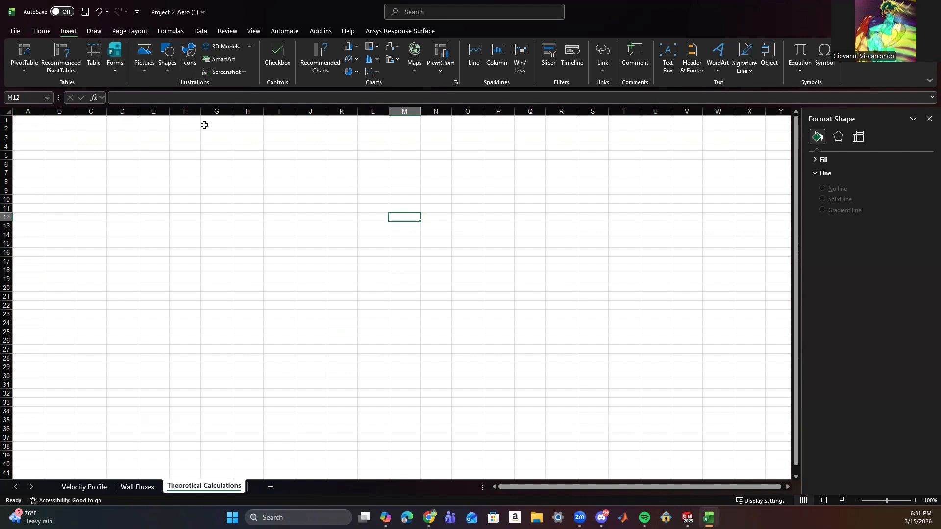
pyautogui.click(447, 216)
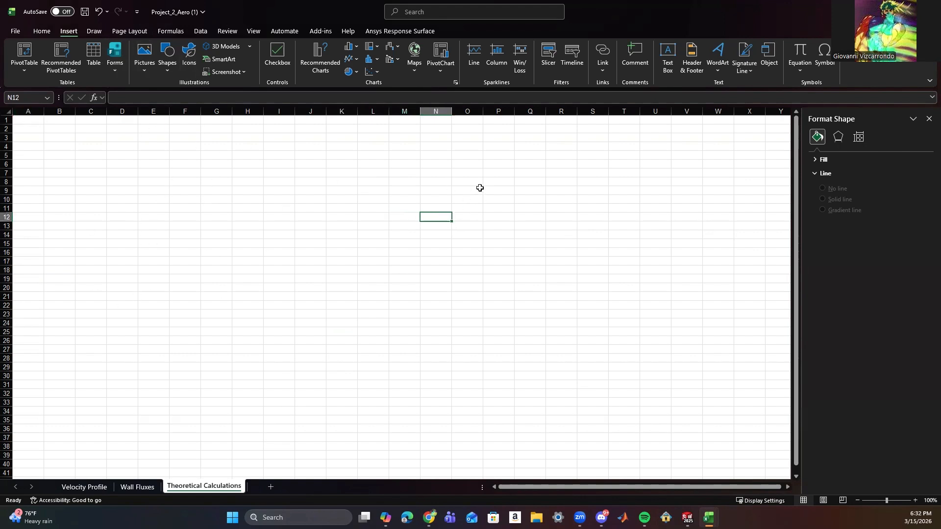
pyautogui.click(480, 182)
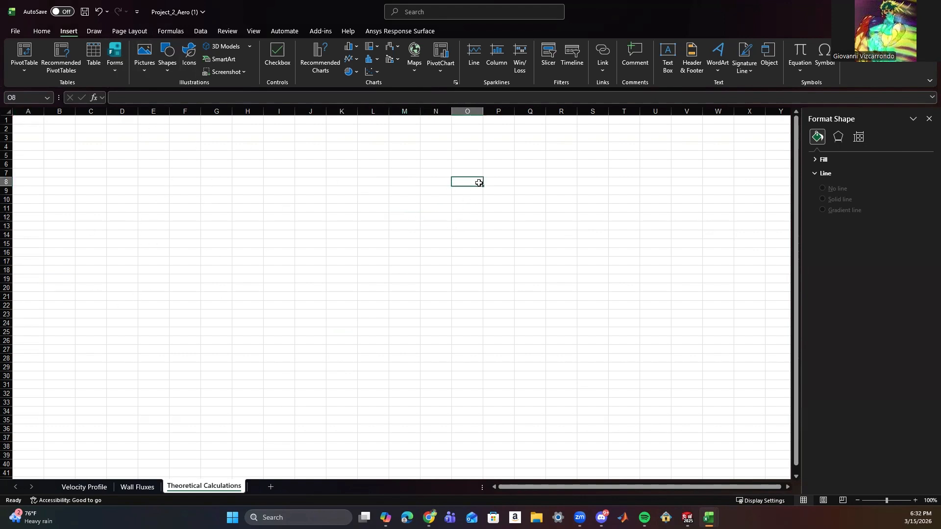
# Enter the bold heading Constants in cell P1 and fit column P to its text.
pyautogui.doubleClick(476, 120)
pyautogui.doubleClick(498, 119)
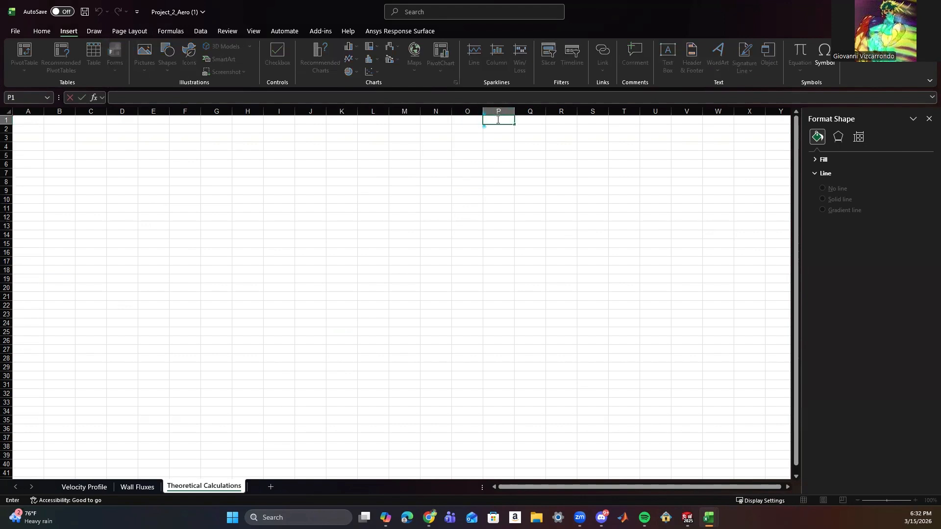
pyautogui.write('Constants')
pyautogui.click(525, 129)
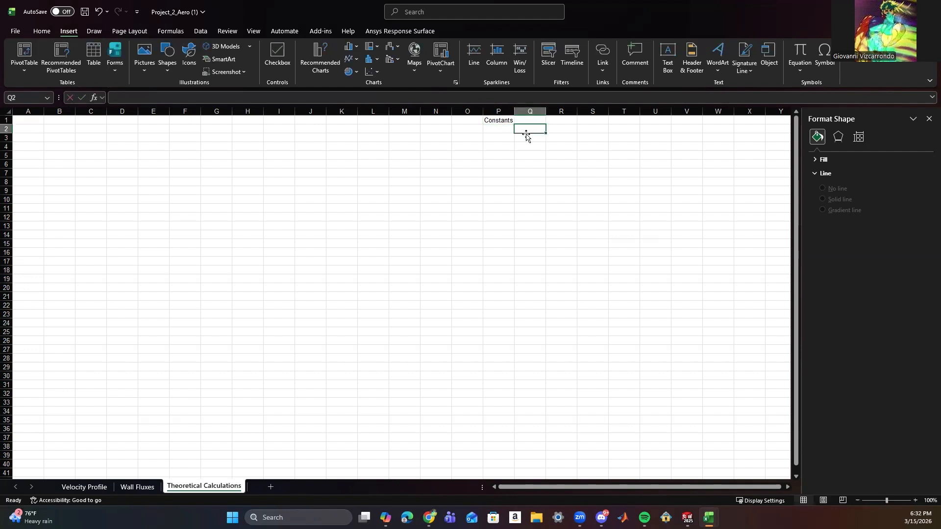
pyautogui.click(504, 120)
pyautogui.hotkey('ctrl', 'b')
pyautogui.click(539, 144)
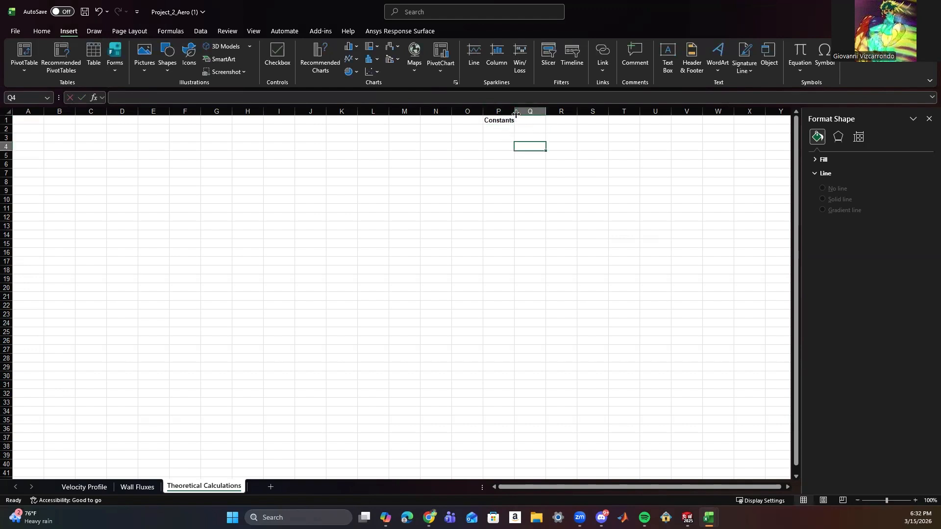
pyautogui.doubleClick(515, 111)
# Enter the density constant ρ = 1.2 in cell P2, inserting the Greek small letter rho as a symbol.
pyautogui.click(505, 130)
pyautogui.doubleClick(505, 130)
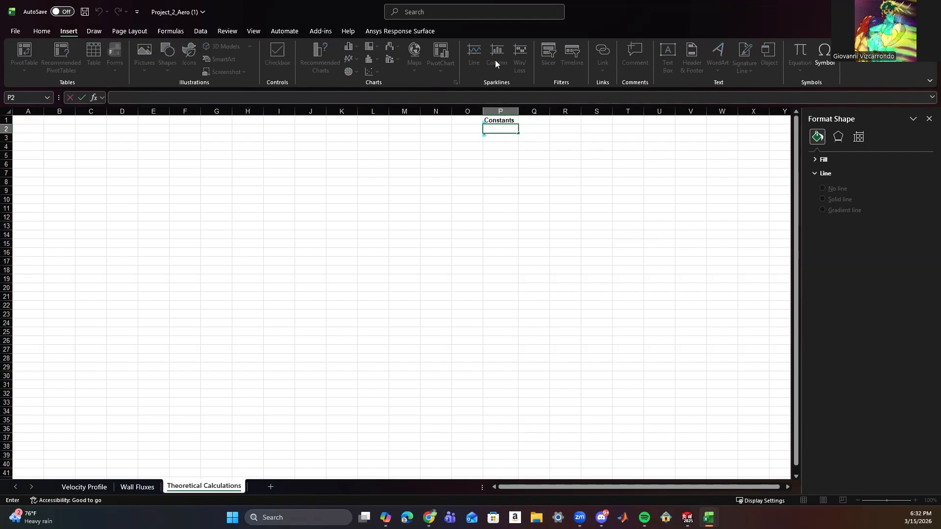
pyautogui.click(817, 66)
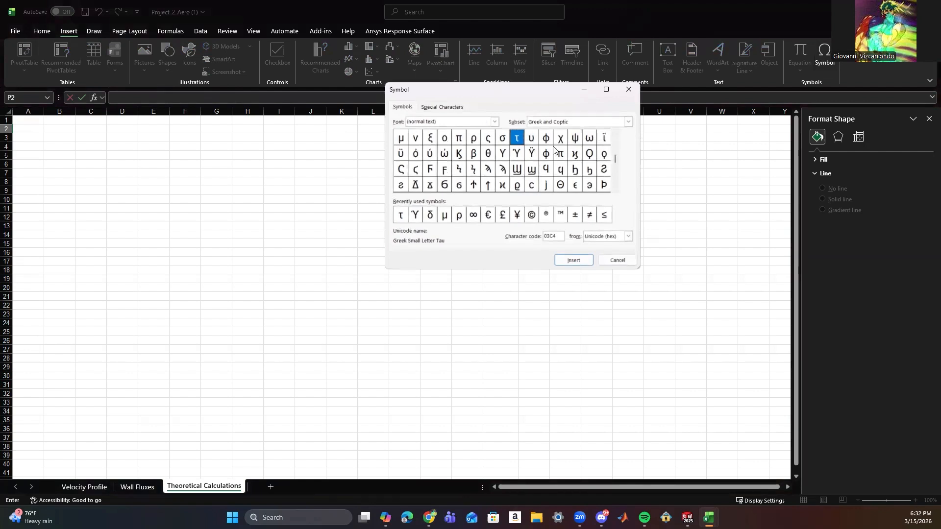
pyautogui.click(615, 133)
pyautogui.click(472, 154)
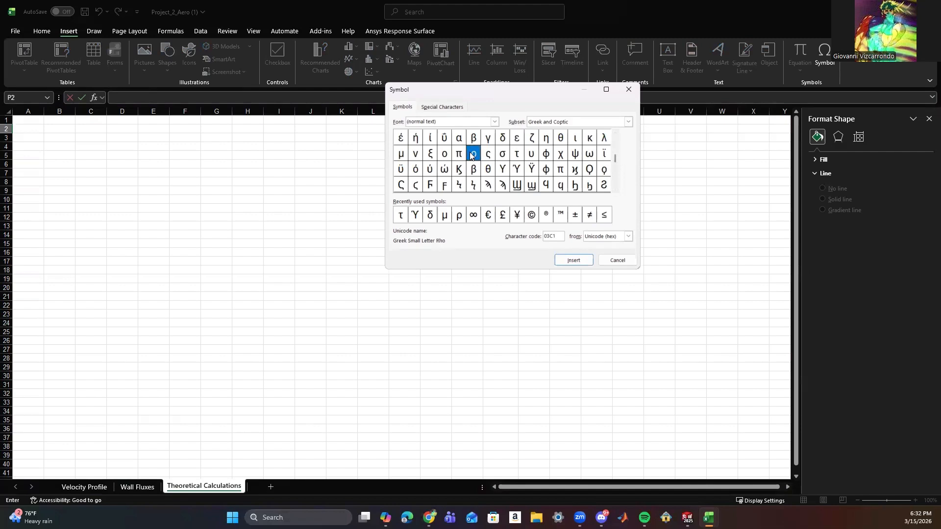
pyautogui.click(573, 260)
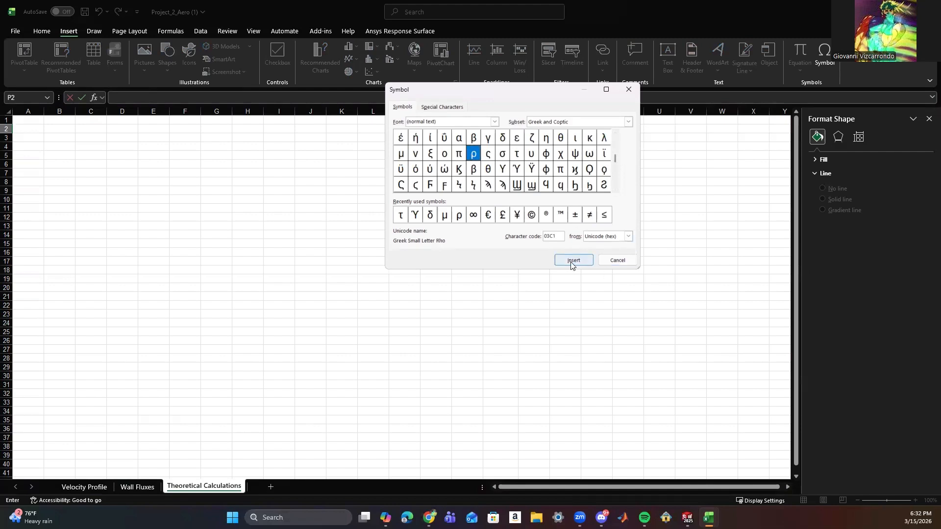
pyautogui.click(630, 90)
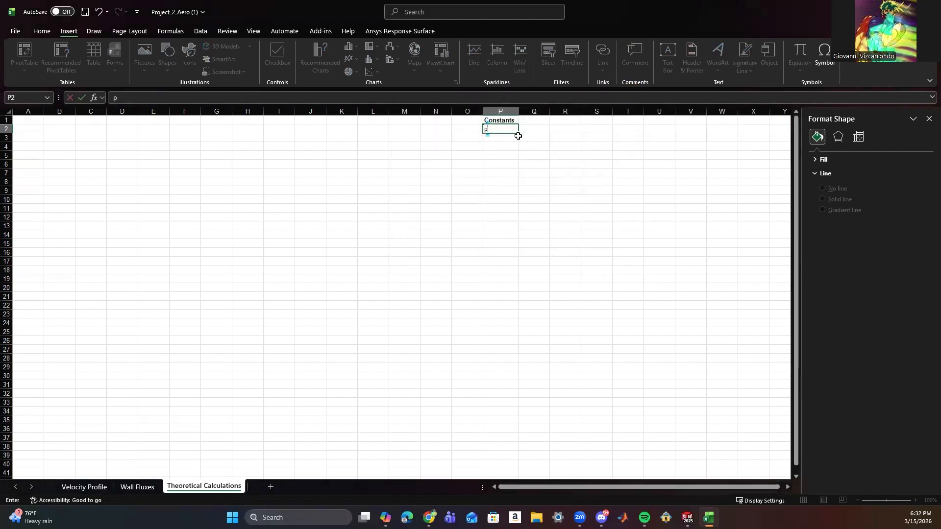
pyautogui.write('= 1.2')
pyautogui.press('Return')
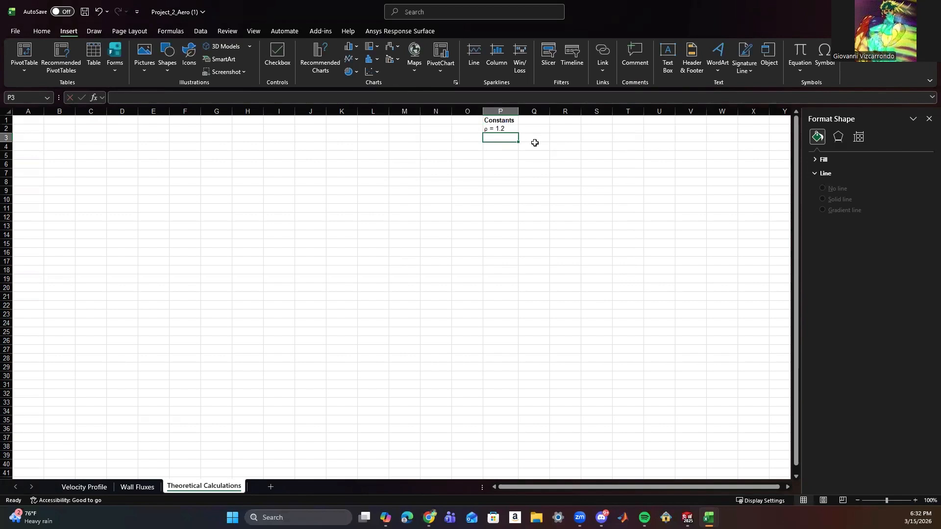
# Start the freestream velocity label in cell P3 with U followed by an infinity symbol in subscript.
pyautogui.doubleClick(497, 138)
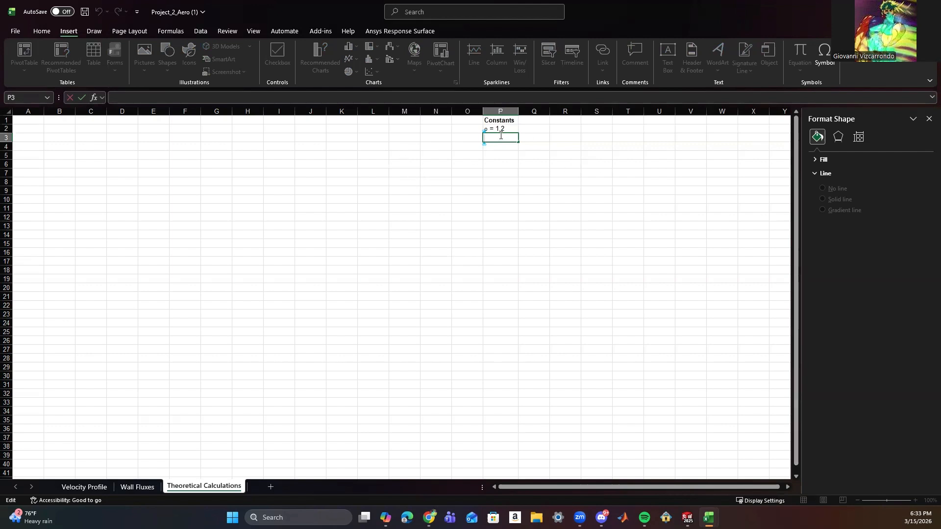
pyautogui.write('U')
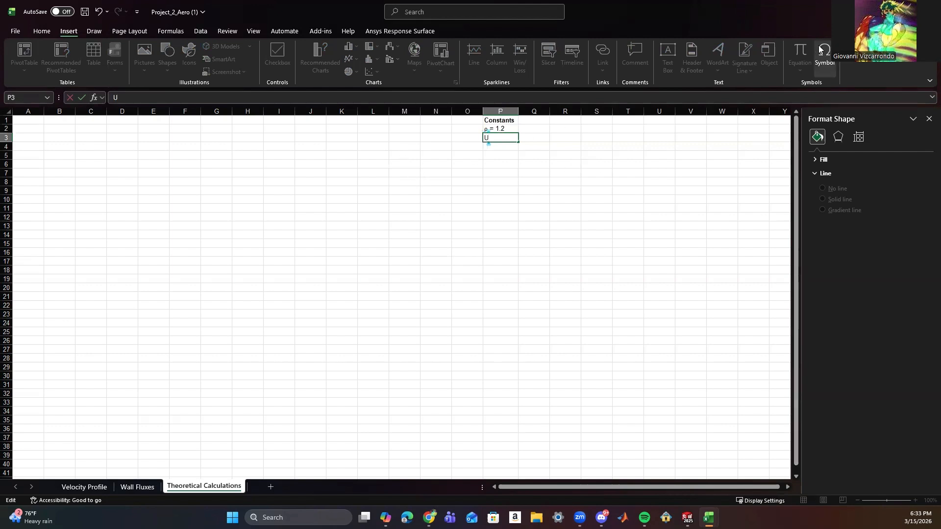
pyautogui.hotkey('ctrl', '1')
pyautogui.click(403, 204)
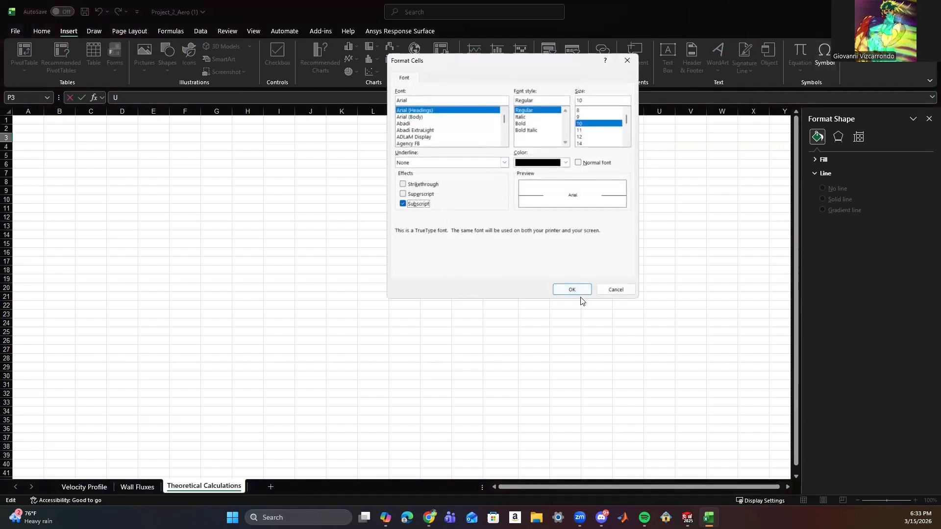
pyautogui.click(573, 290)
pyautogui.click(825, 53)
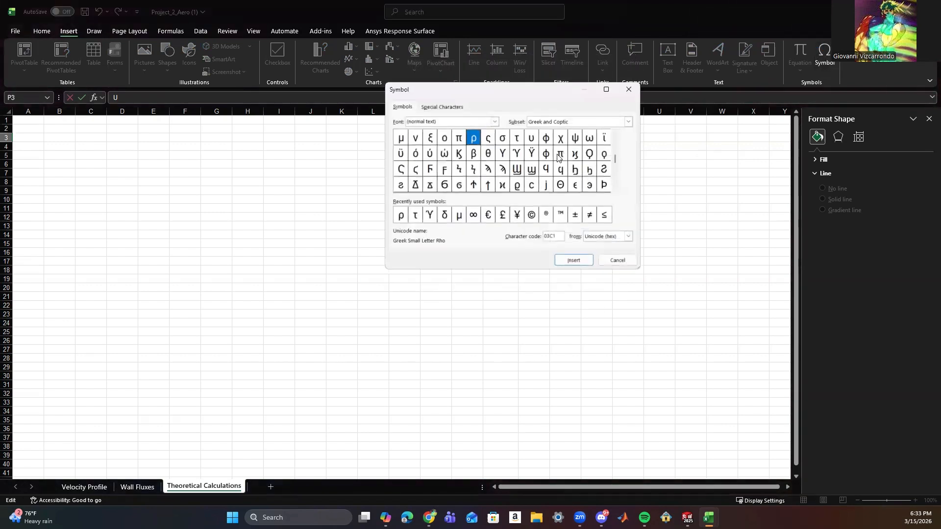
pyautogui.click(474, 217)
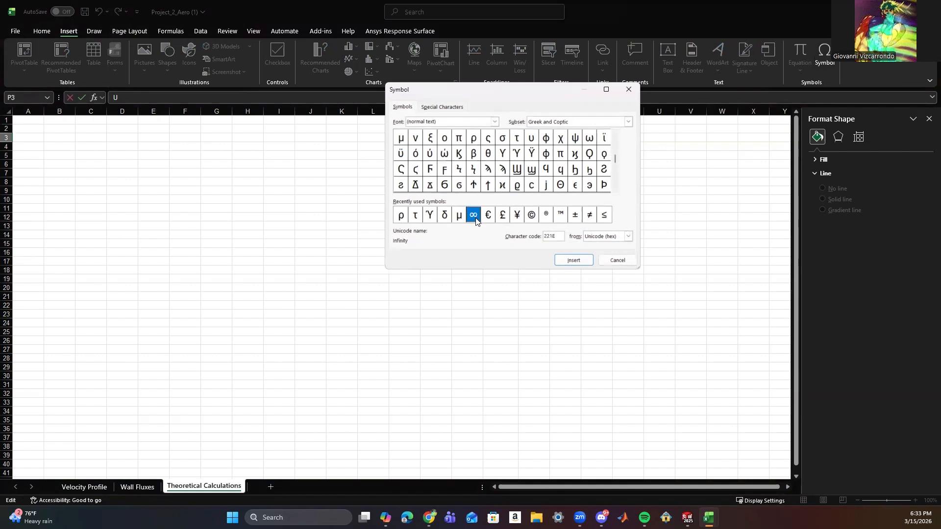
pyautogui.click(574, 261)
pyautogui.click(629, 89)
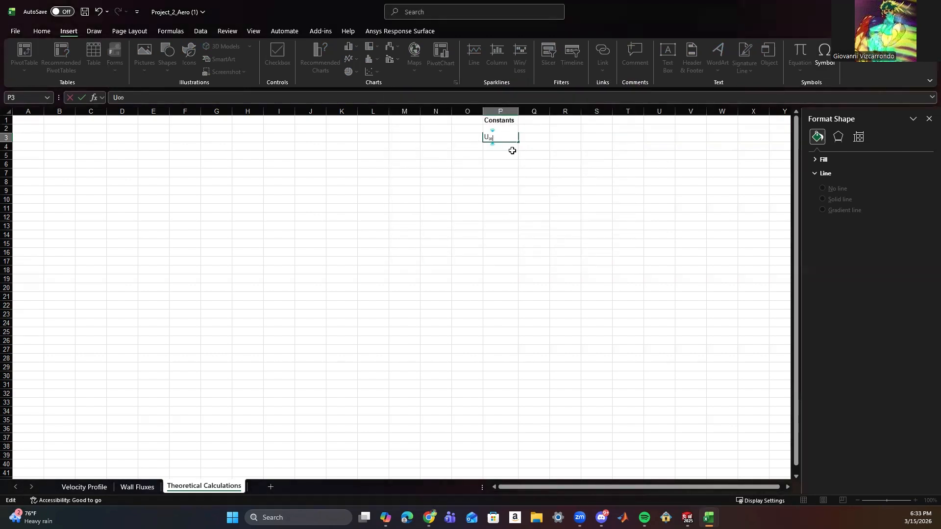
# Turn off subscript after the infinity symbol and complete the P3 entry with = 2.
pyautogui.hotkey('ctrl', '1')
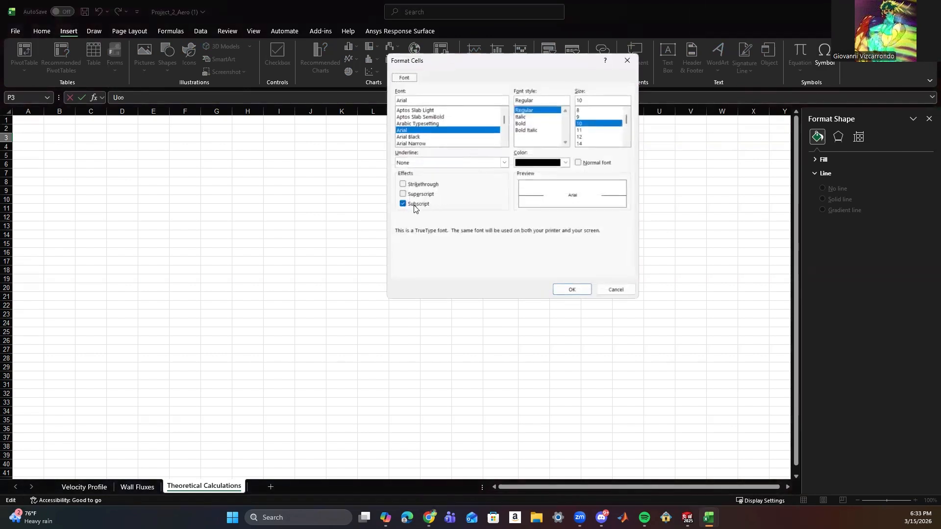
pyautogui.click(403, 204)
pyautogui.click(570, 290)
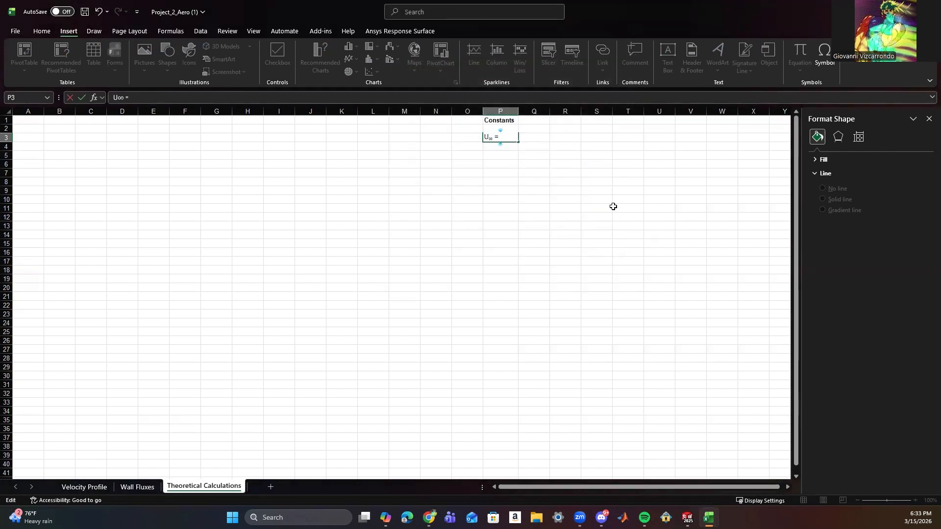
pyautogui.write('2')
pyautogui.press('Return')
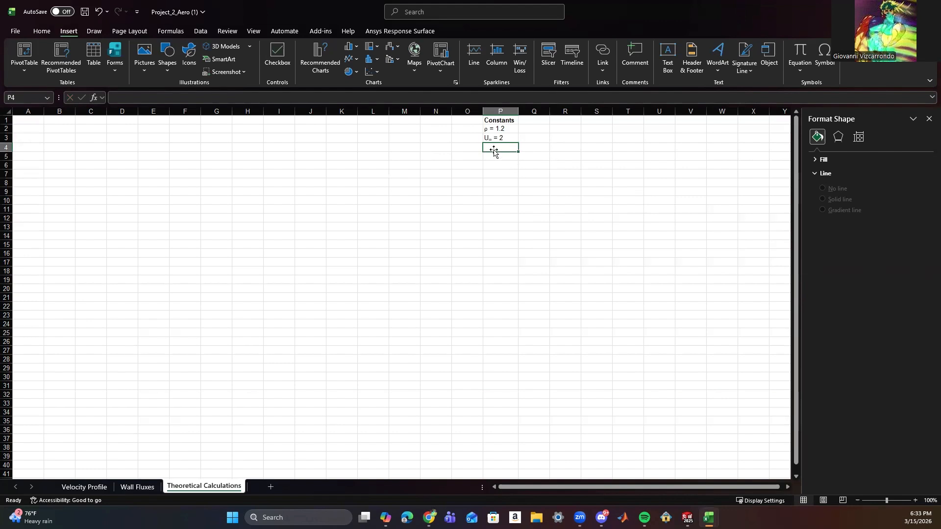
# Enter the viscosity constant µ = 1.8E-5 in cell P4, inserting the Greek small letter mu as a symbol.
pyautogui.click(825, 57)
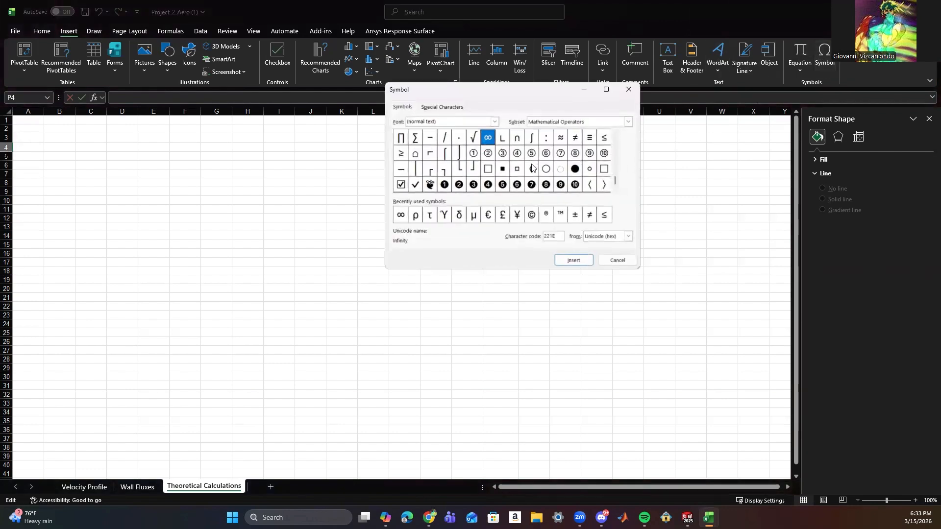
pyautogui.click(474, 214)
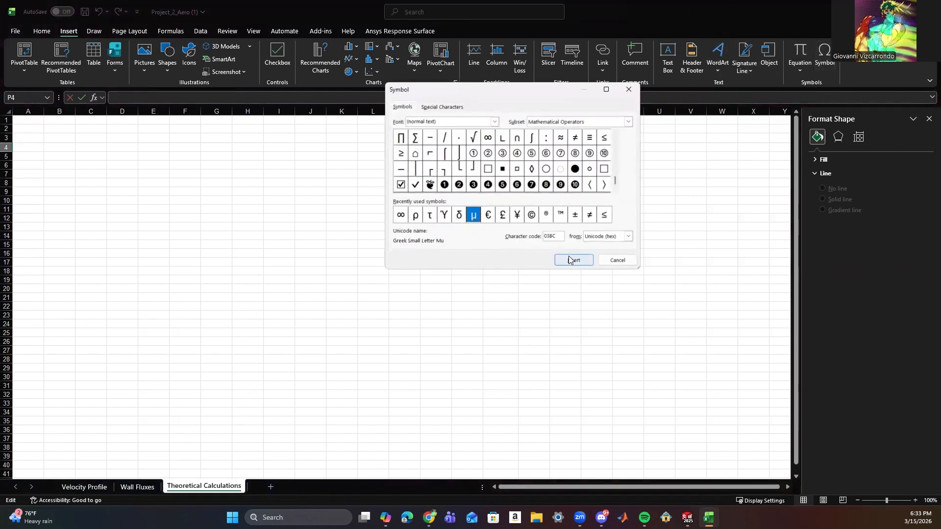
pyautogui.click(571, 259)
pyautogui.click(629, 90)
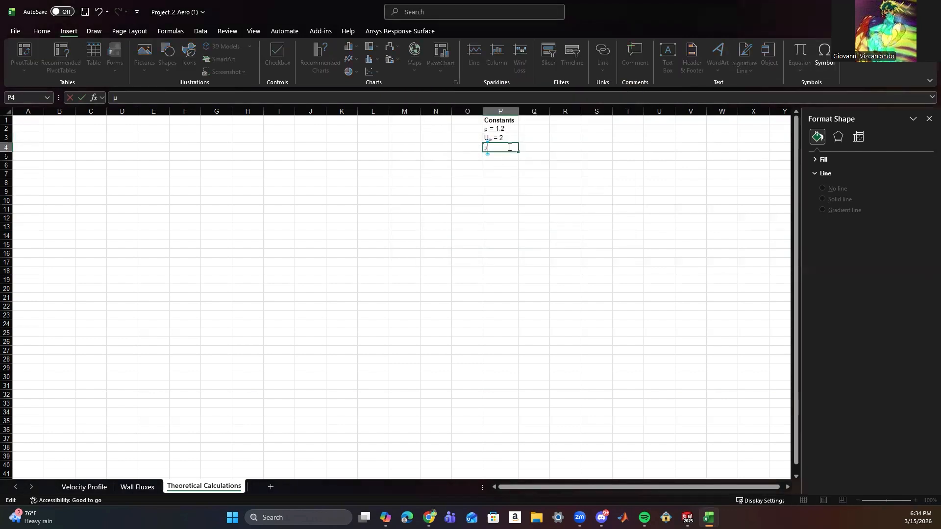
pyautogui.write('= 1.8E-5')
pyautogui.click(501, 159)
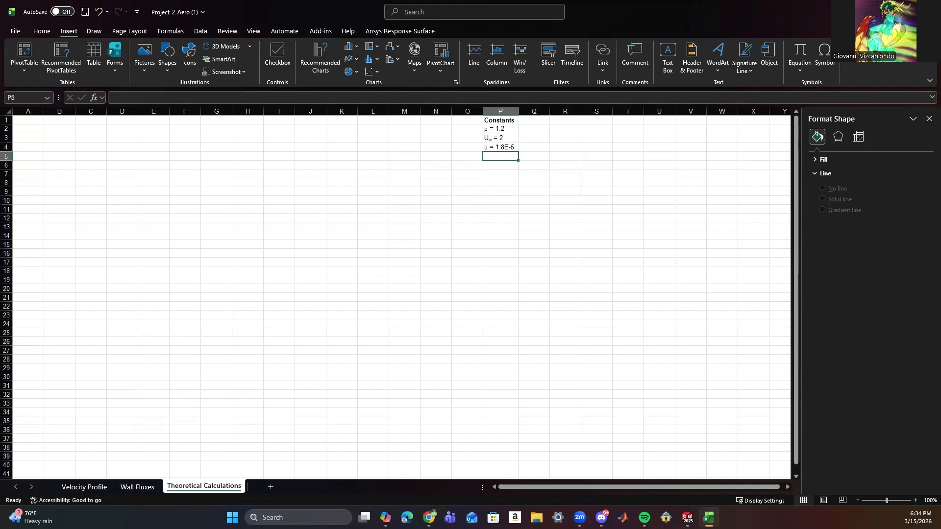
pyautogui.click(592, 200)
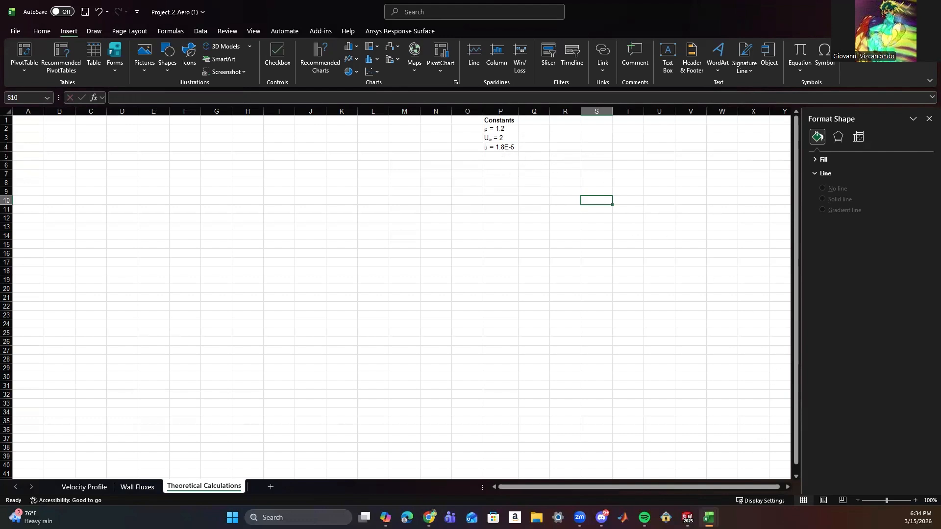
# Start the boundary layer edge velocity entry in cell P6 with u=0.99U followed by an infinity symbol in subscript.
pyautogui.moveTo(709, 518)
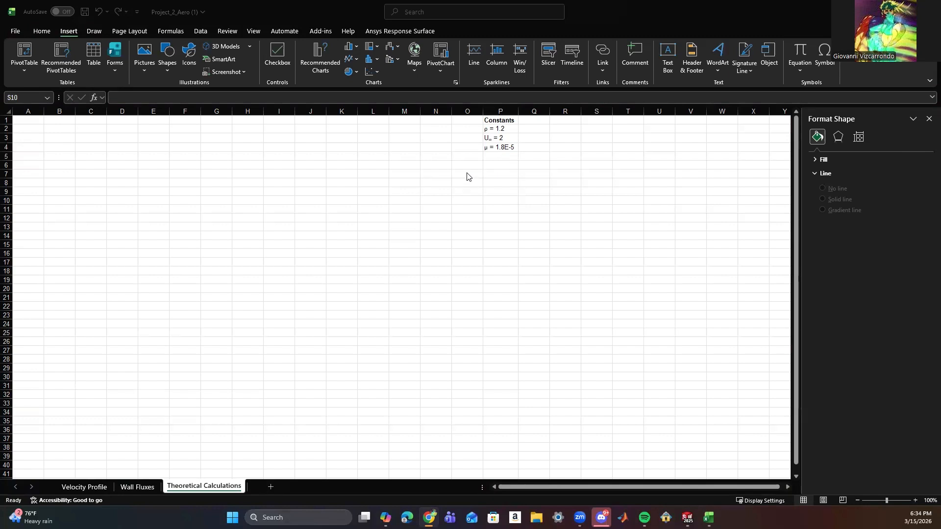
pyautogui.click(494, 162)
pyautogui.click(496, 164)
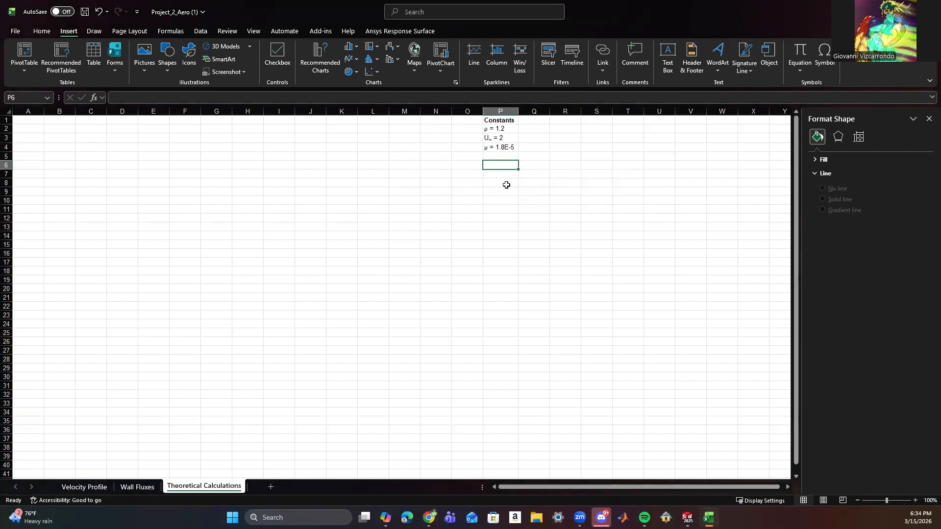
pyautogui.write('u')
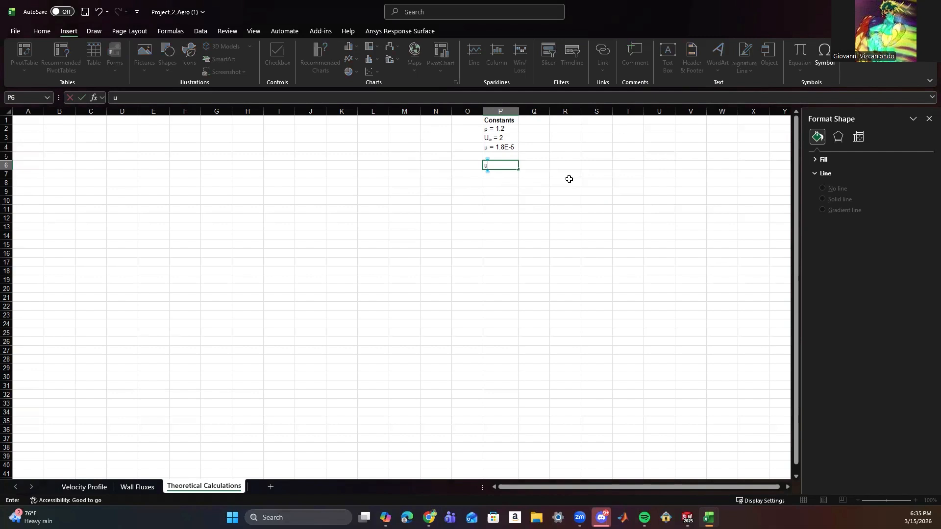
pyautogui.press('BackSpace')
pyautogui.write('=0.99U')
pyautogui.hotkey('ctrl', '1')
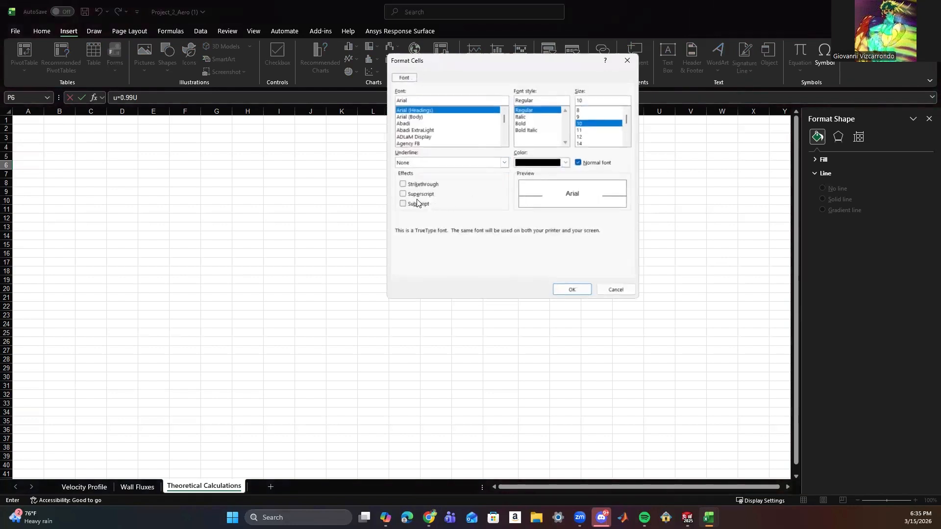
pyautogui.click(405, 204)
pyautogui.click(572, 289)
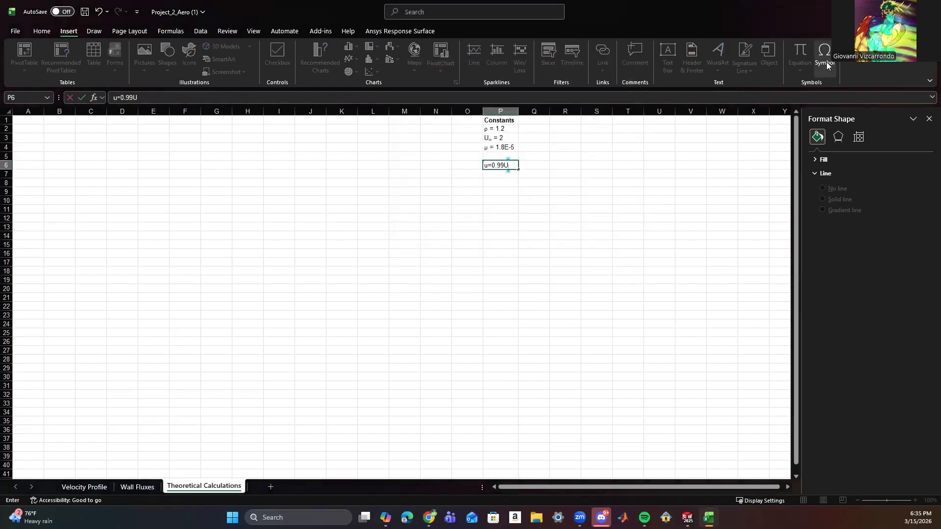
pyautogui.click(826, 61)
pyautogui.click(415, 215)
pyautogui.click(573, 260)
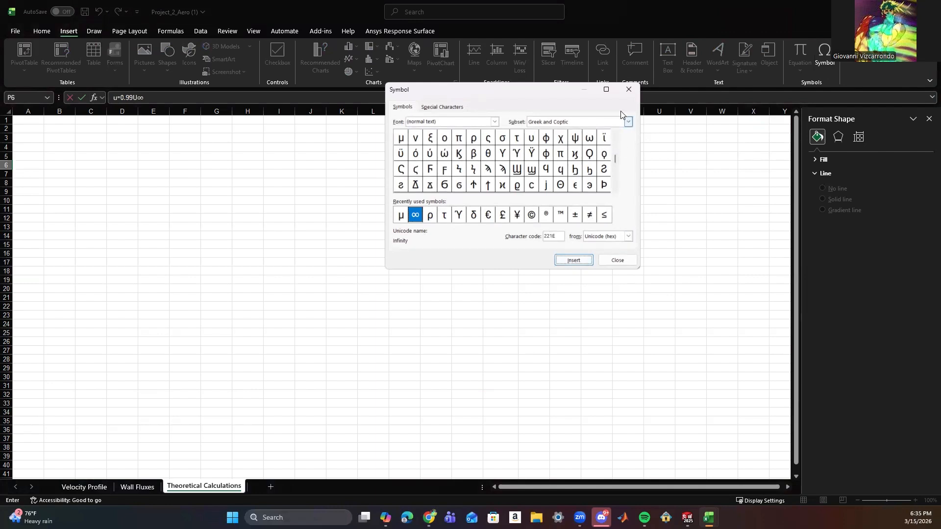
pyautogui.press('Escape')
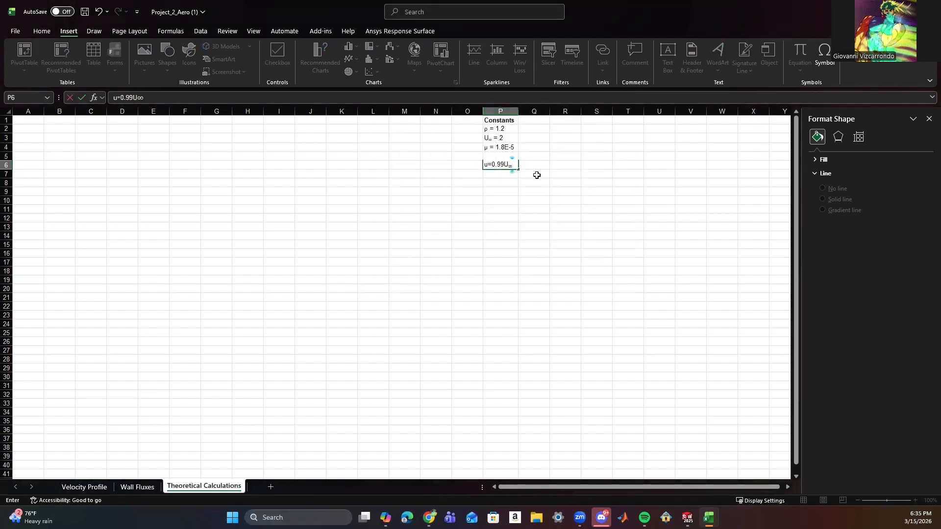
pyautogui.write('=')
pyautogui.write('99')
pyautogui.press('BackSpace')
pyautogui.press('BackSpace')
pyautogui.press('BackSpace')
pyautogui.press('BackSpace')
pyautogui.press('BackSpace')
# Complete the P6 entry with =0.99(2) = 1.98 in non-subscript text and fit column P to its contents.
pyautogui.hotkey('ctrl', '1')
pyautogui.click(412, 206)
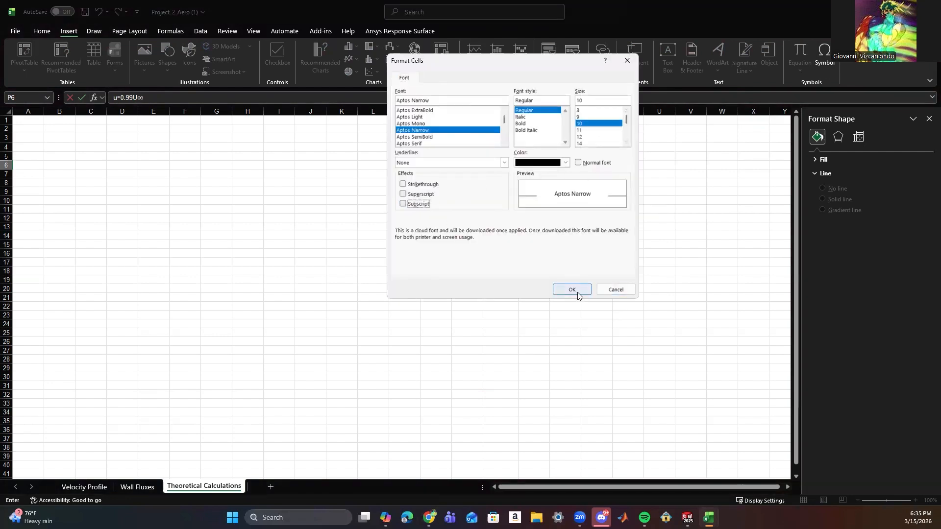
pyautogui.click(571, 290)
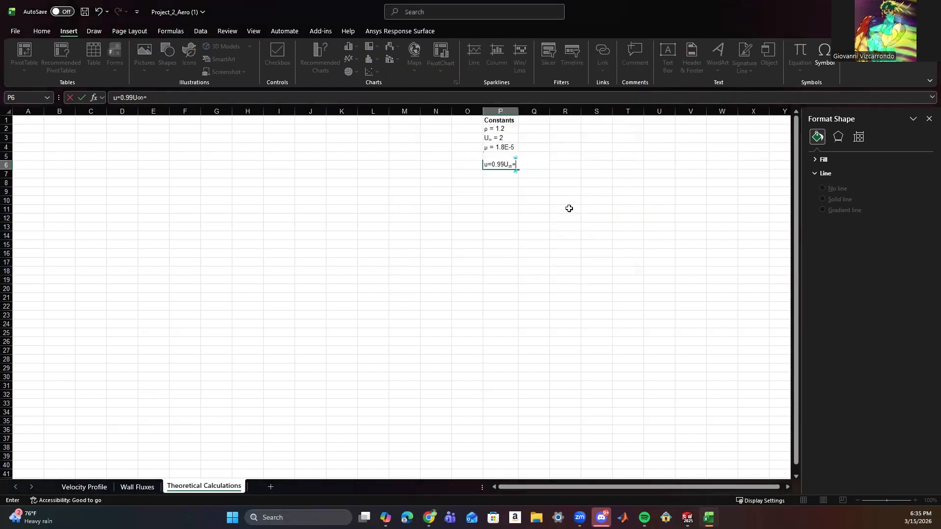
pyautogui.write('0.99(2) = 19')
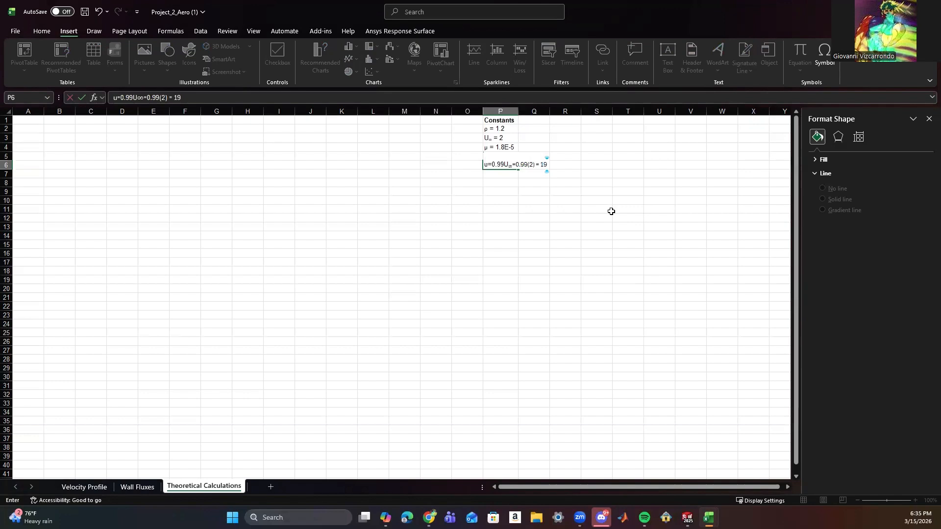
pyautogui.press('BackSpace')
pyautogui.press('BackSpace')
pyautogui.press('BackSpace')
pyautogui.write('.98')
pyautogui.click(614, 212)
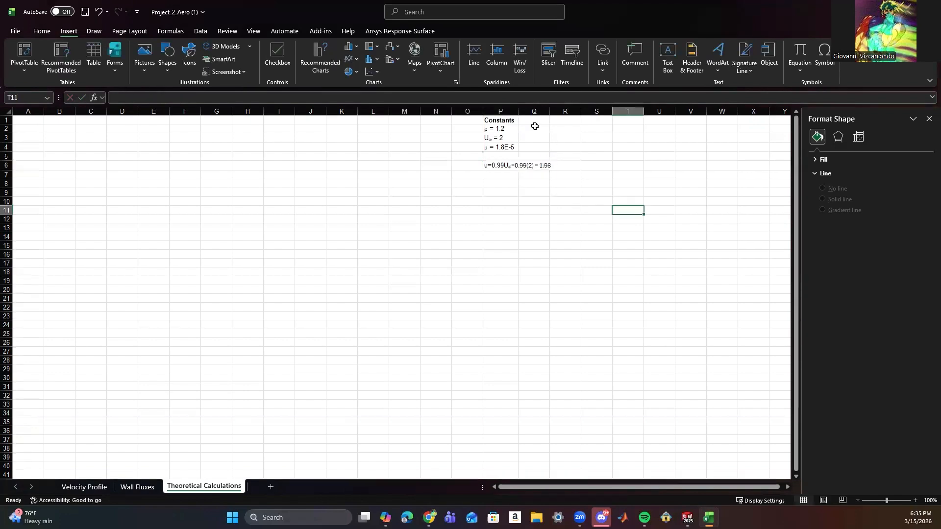
pyautogui.doubleClick(519, 112)
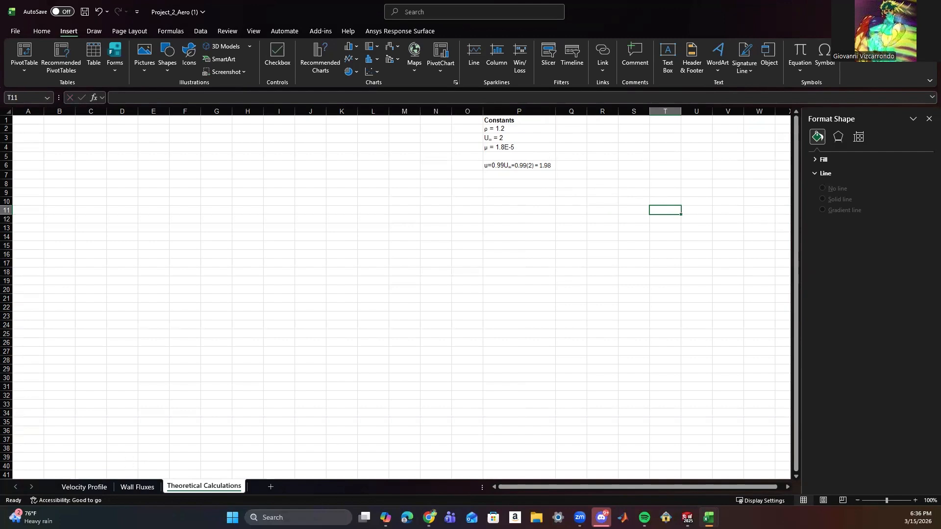
# Enter the bold label Boundary layer in cell J4 of the Velocity Profile sheet.
pyautogui.click(85, 486)
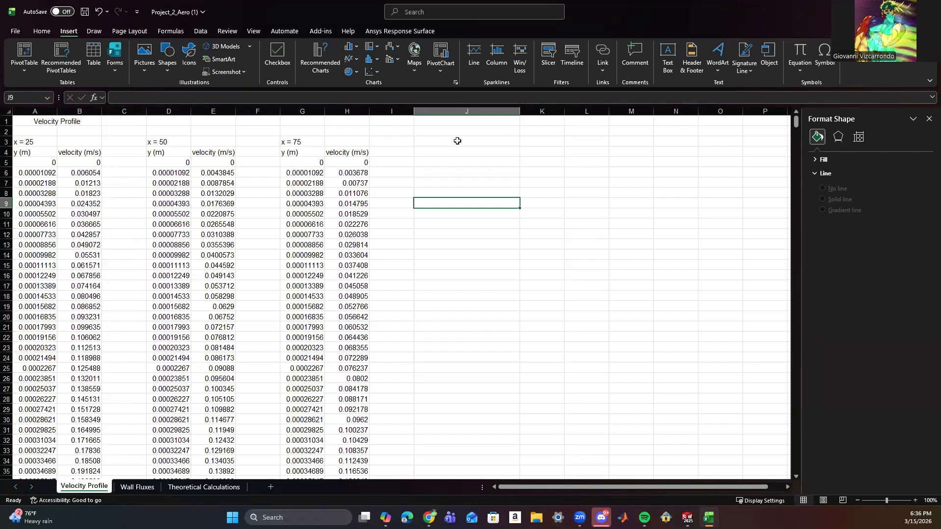
pyautogui.click(439, 140)
pyautogui.click(443, 148)
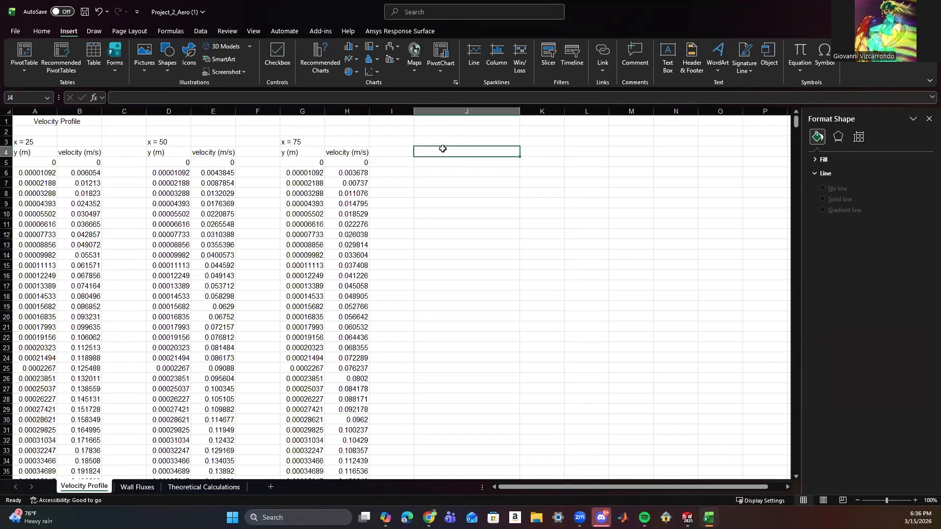
pyautogui.write('Boundary la')
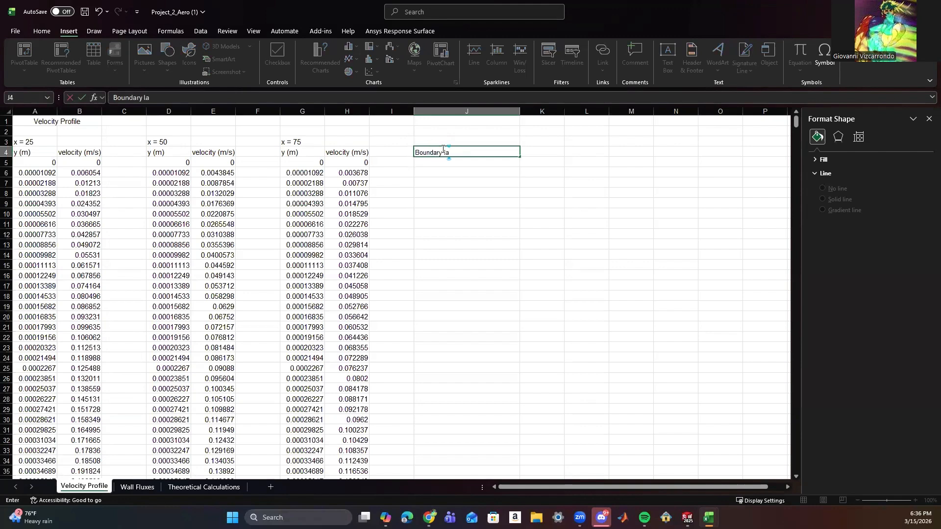
pyautogui.write('yer')
pyautogui.moveTo(460, 151); pyautogui.dragTo(416, 152)
pyautogui.hotkey('ctrl', 'b')
pyautogui.click(540, 141)
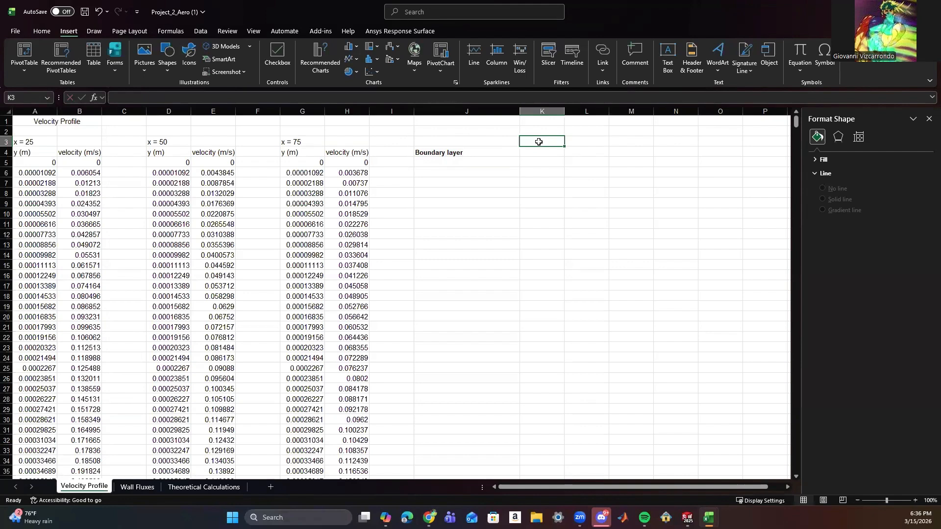
# Enter the column headings x = 25 cm, x = 50 cm and x = 75 cm in cells K3 to M3.
pyautogui.write('x = 25 cm')
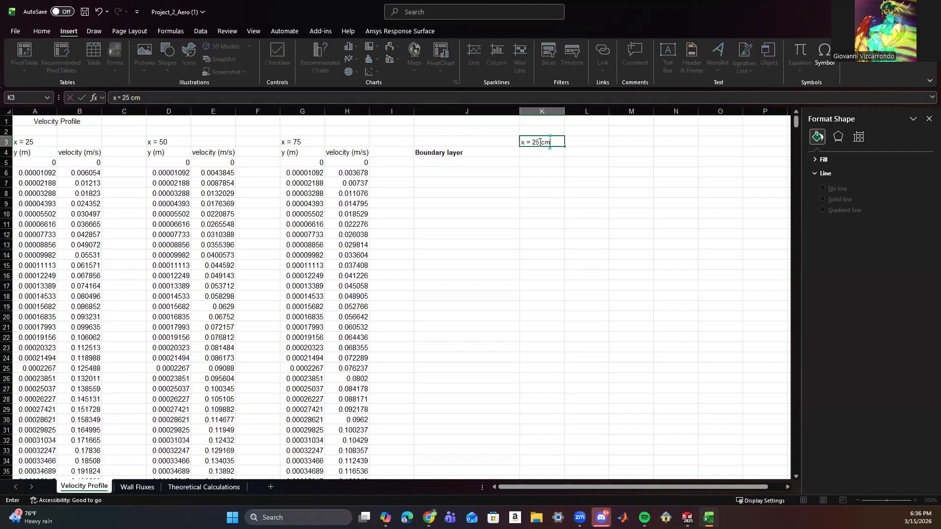
pyautogui.click(585, 146)
pyautogui.write('x =')
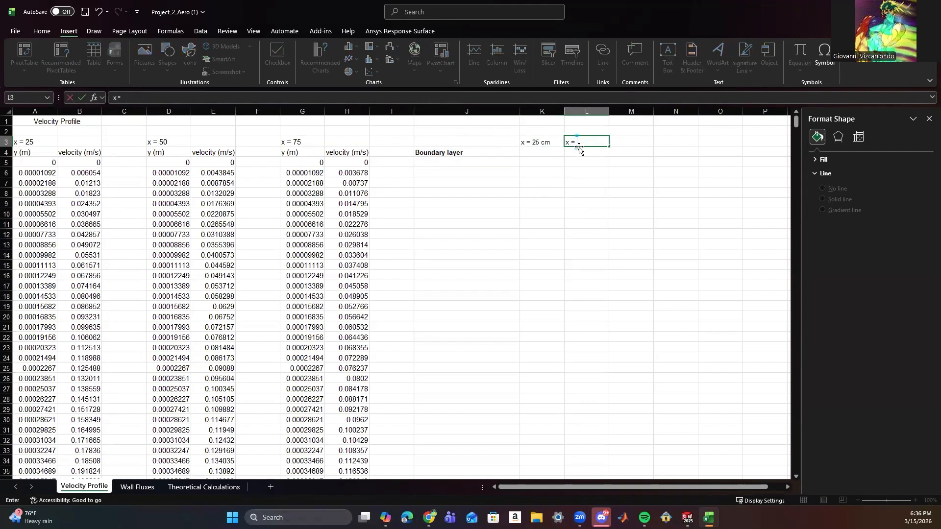
pyautogui.write(' 50 cm')
pyautogui.click(640, 140)
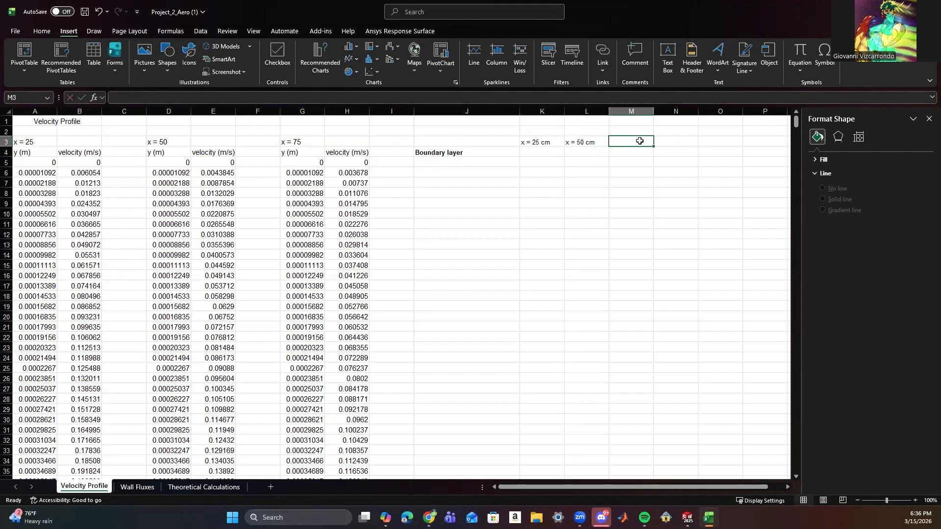
pyautogui.write('x')
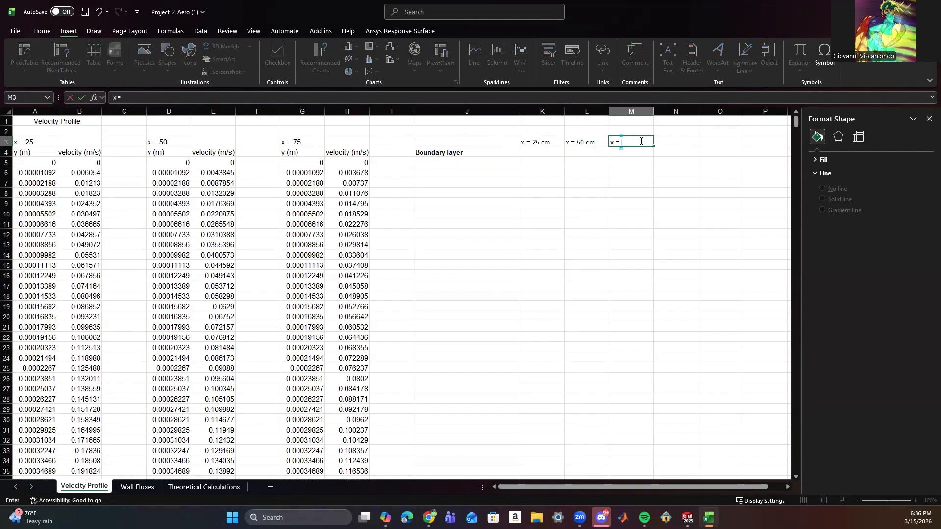
pyautogui.write(' = 75 cm')
pyautogui.click(492, 185)
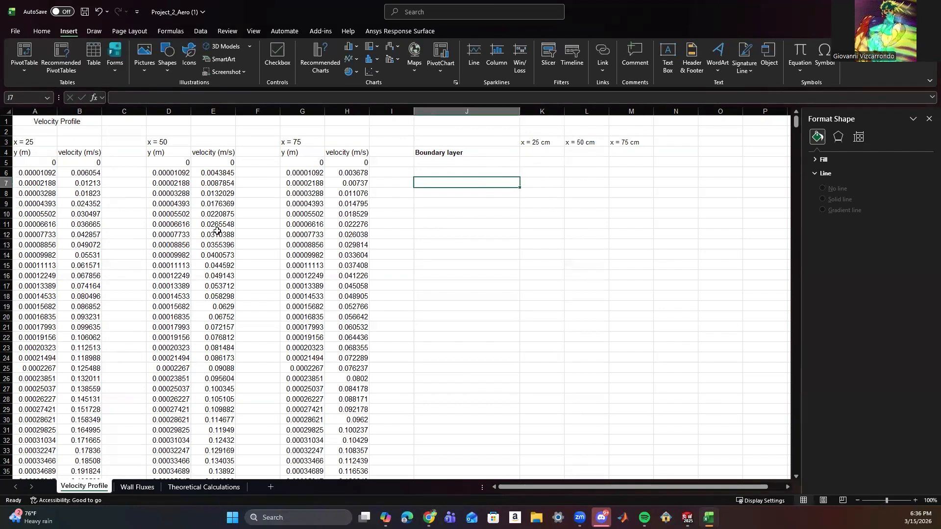
# Locate the highlighted y value where the x = 25 velocity is about 1.98 and reference it in K4 with =A261.
pyautogui.scroll(-3, 92, 226)
pyautogui.scroll(3, 93, 226)
pyautogui.scroll(-20, 87, 198)
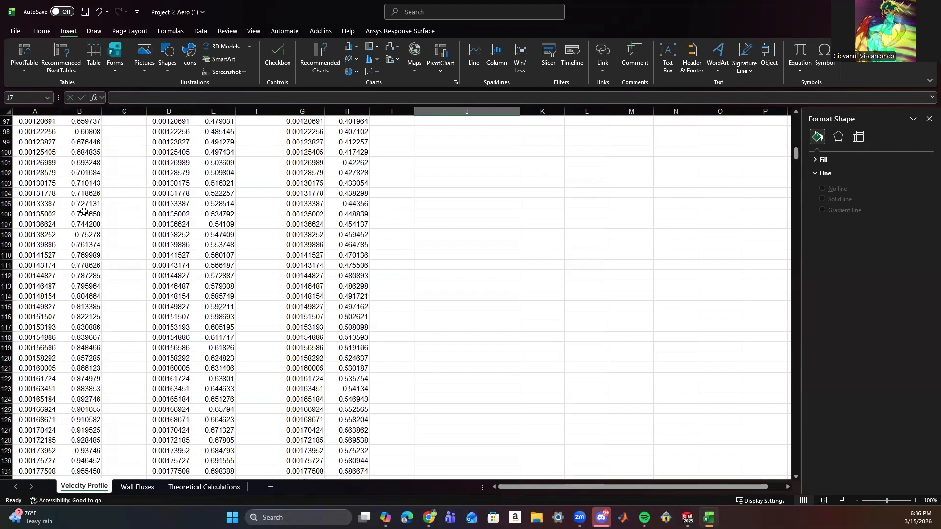
pyautogui.scroll(-20, 84, 212)
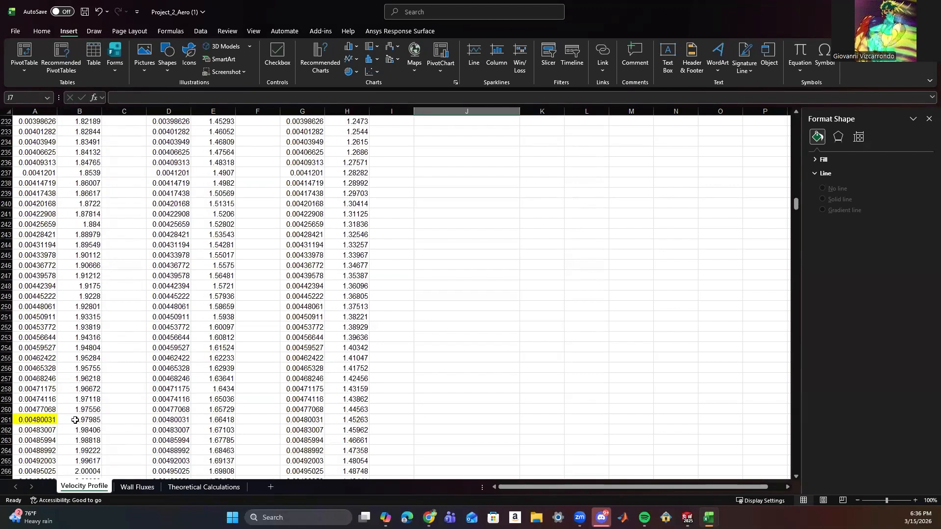
pyautogui.click(36, 420)
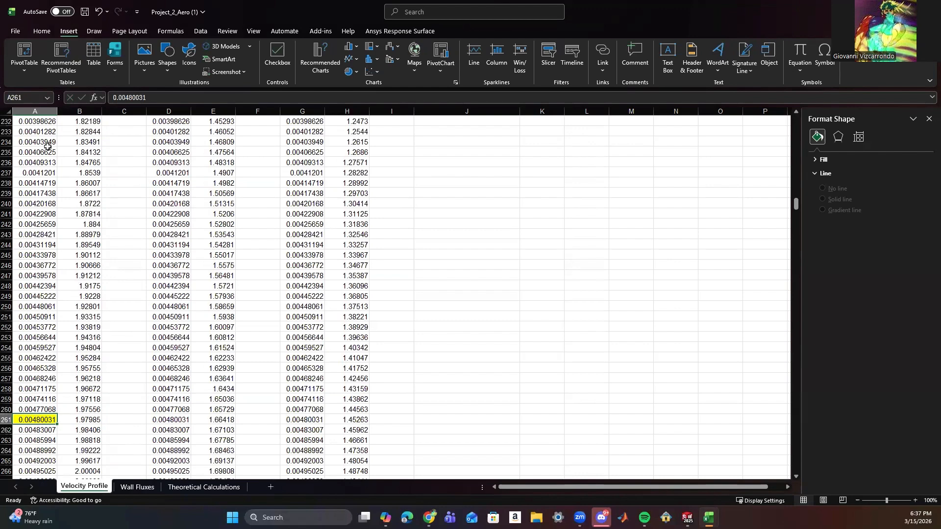
pyautogui.scroll(20, 250, 264)
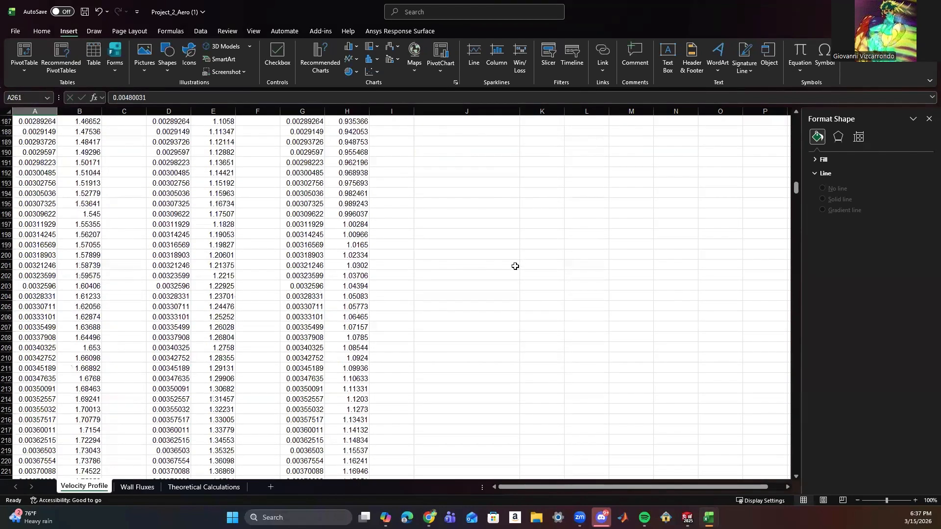
pyautogui.scroll(20, 511, 267)
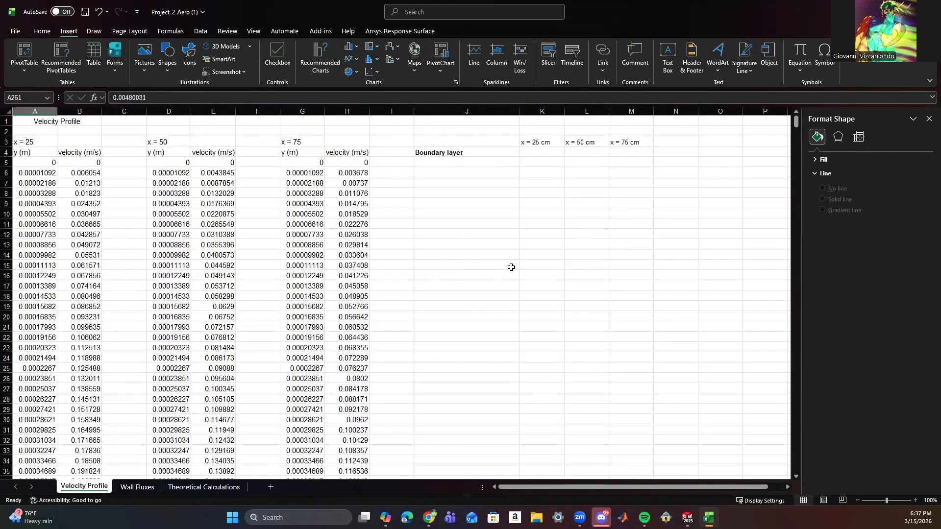
pyautogui.click(540, 153)
pyautogui.write('=')
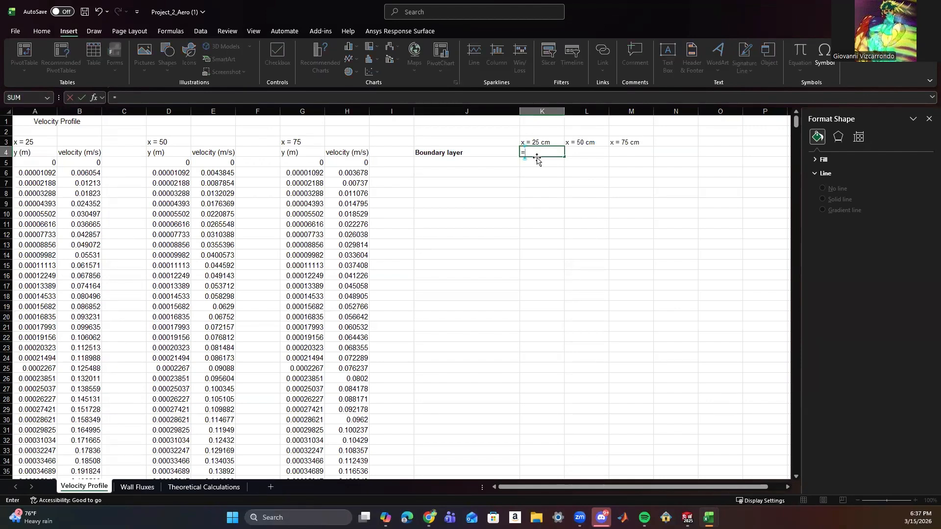
pyautogui.write('QA')
pyautogui.press('BackSpace')
pyautogui.press('BackSpace')
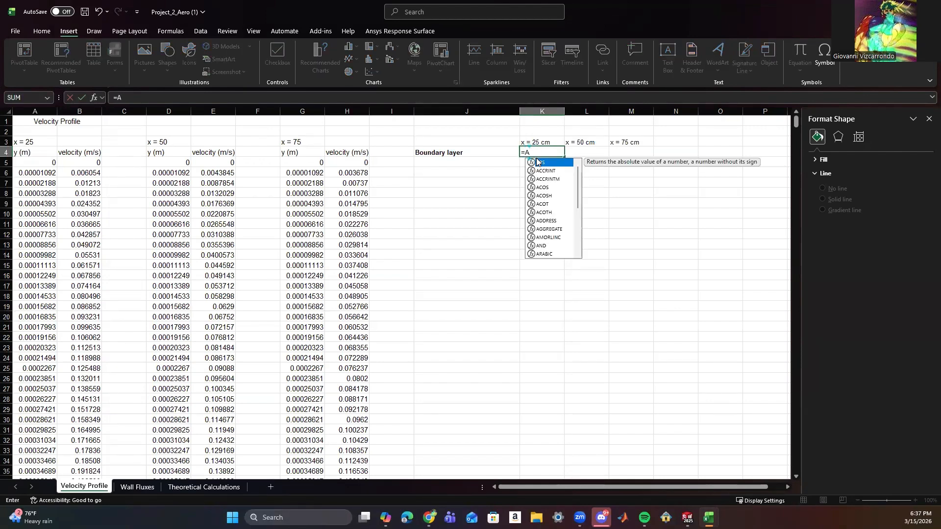
pyautogui.write('A261')
pyautogui.click(510, 180)
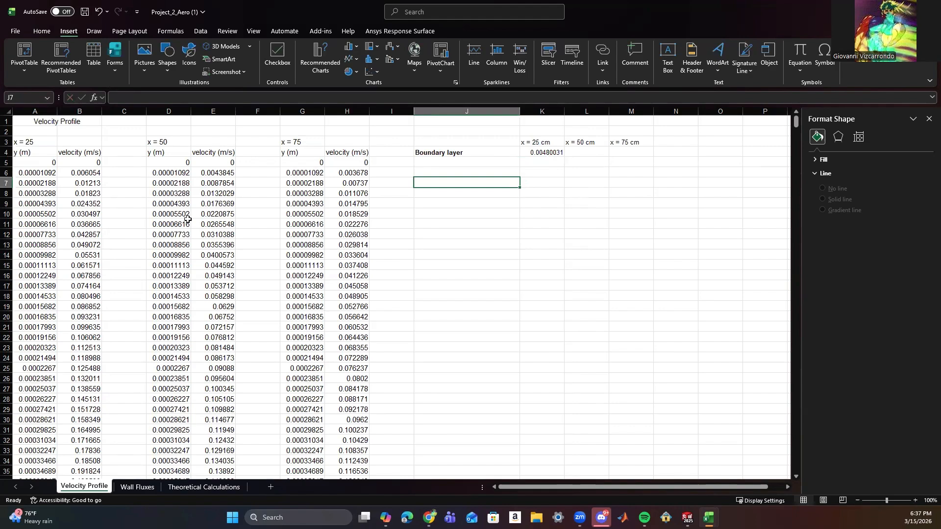
# Locate the highlighted y value where the x = 50 velocity is about 1.98 and reference it in L4 with =D319.
pyautogui.scroll(-20, 195, 249)
pyautogui.scroll(-20, 194, 249)
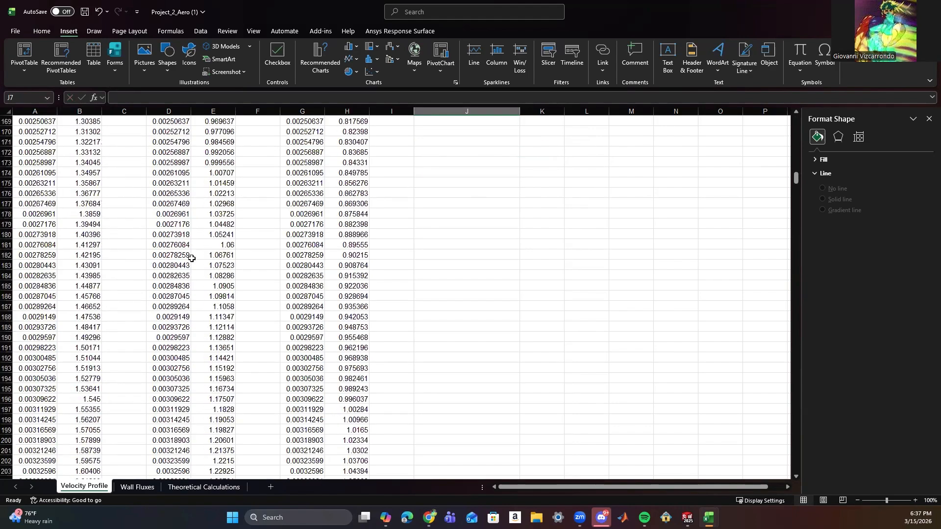
pyautogui.scroll(-16, 190, 266)
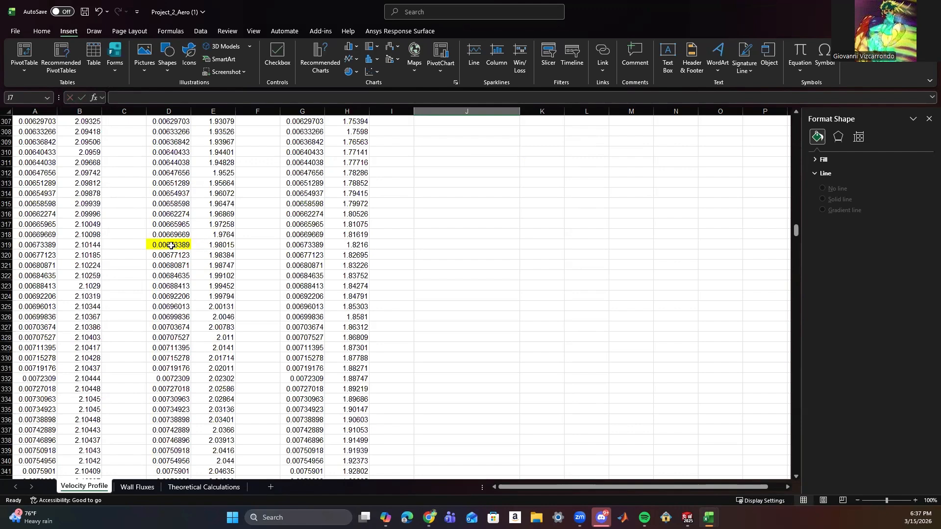
pyautogui.click(171, 246)
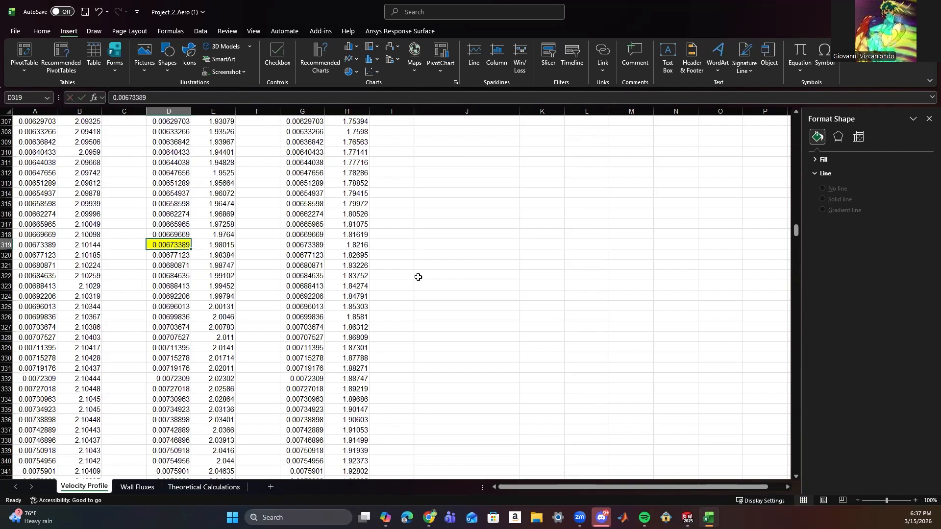
pyautogui.scroll(20, 451, 294)
pyautogui.scroll(20, 452, 299)
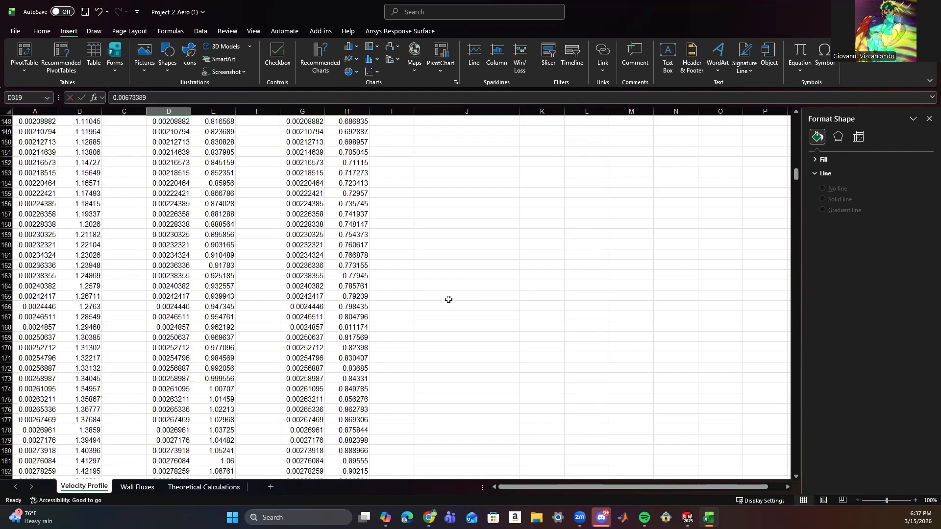
pyautogui.click(577, 154)
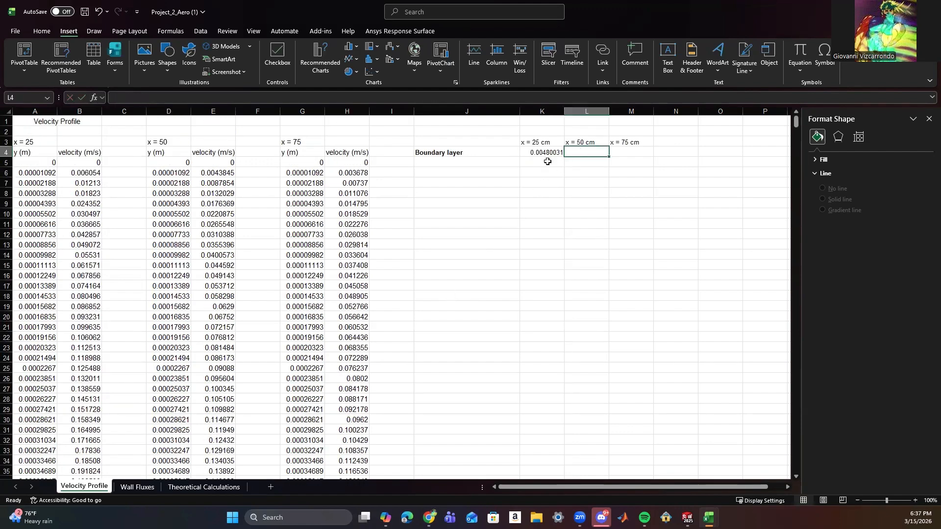
pyautogui.write('=D319')
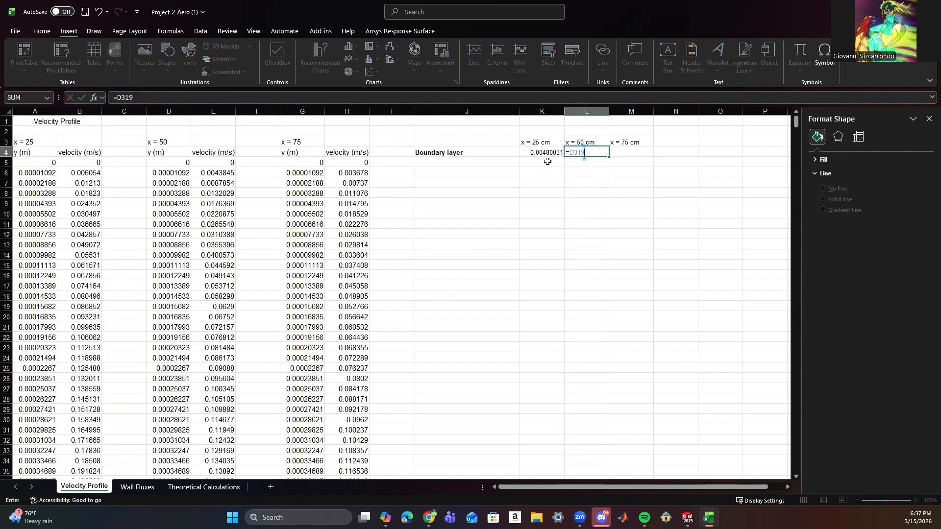
pyautogui.press('Tab')
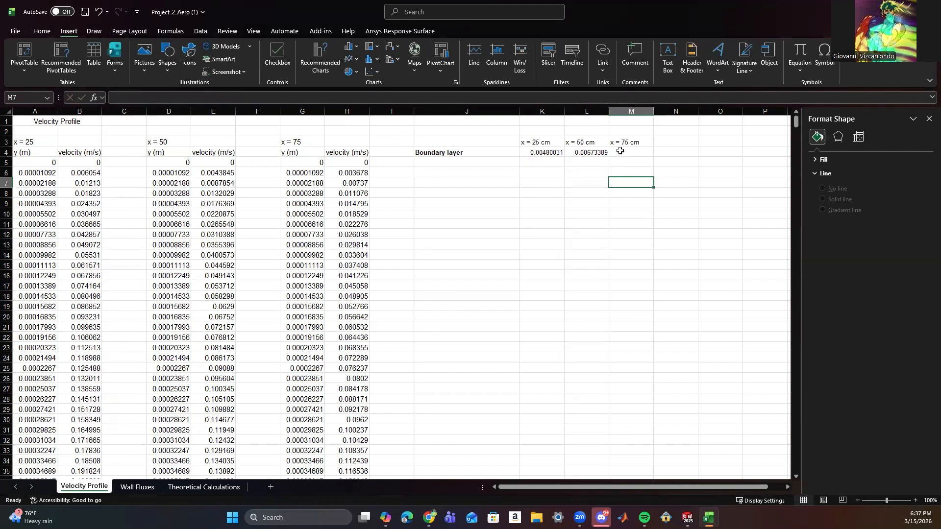
# Locate the highlighted y value where the x = 75 velocity is about 1.98 and reference it in M4 with =G355.
pyautogui.scroll(-20, 346, 256)
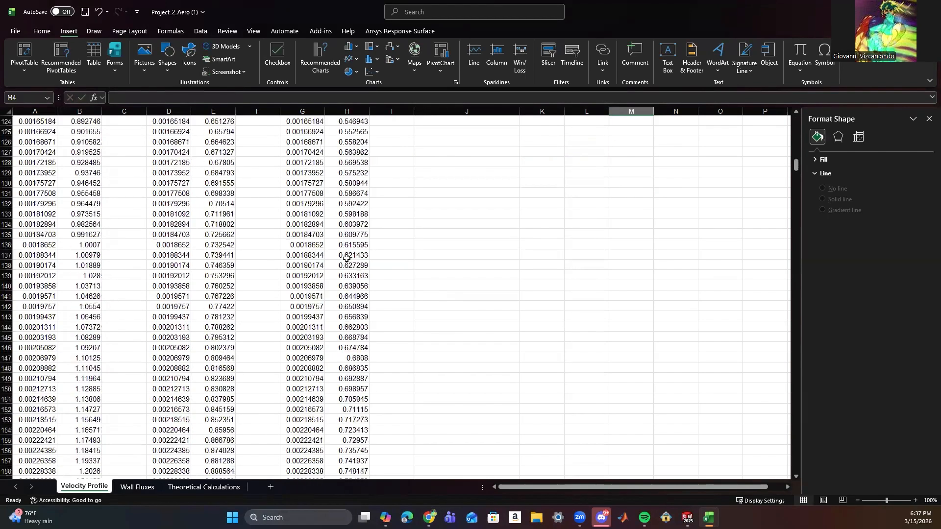
pyautogui.scroll(-20, 345, 256)
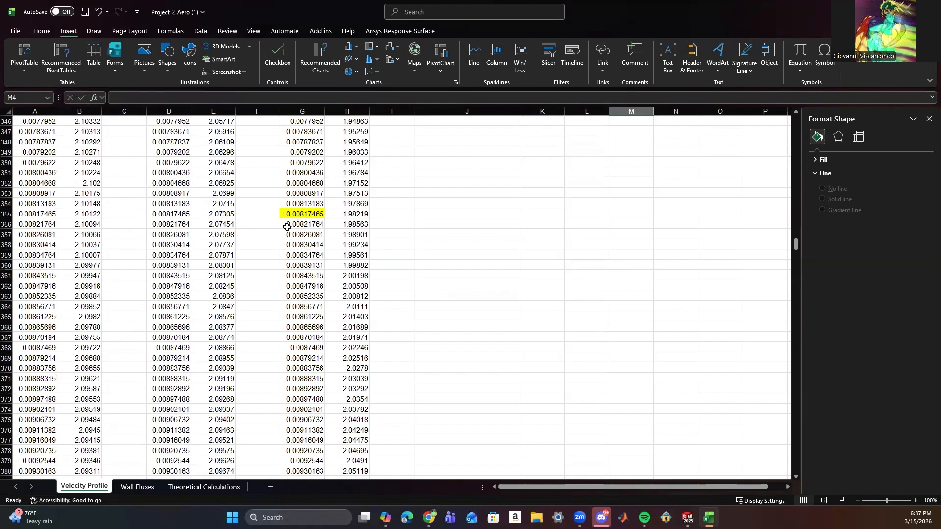
pyautogui.click(315, 216)
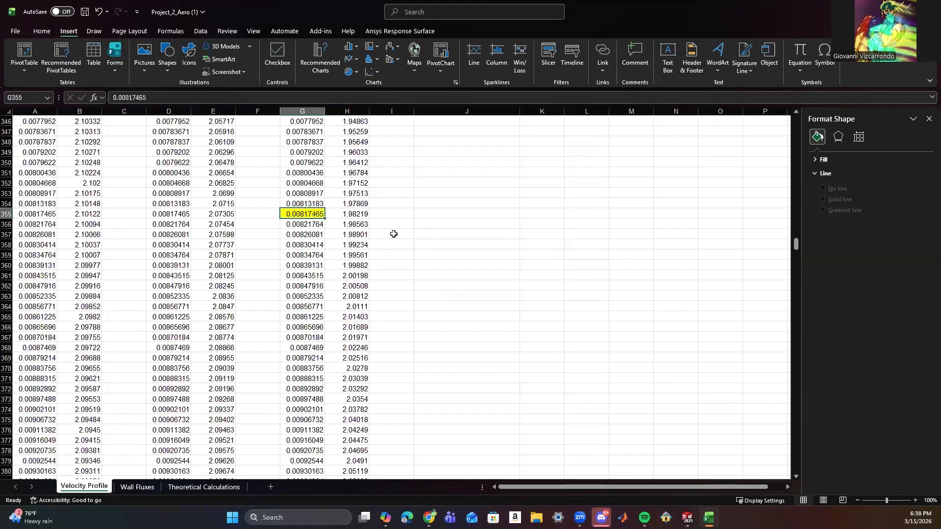
pyautogui.scroll(20, 394, 234)
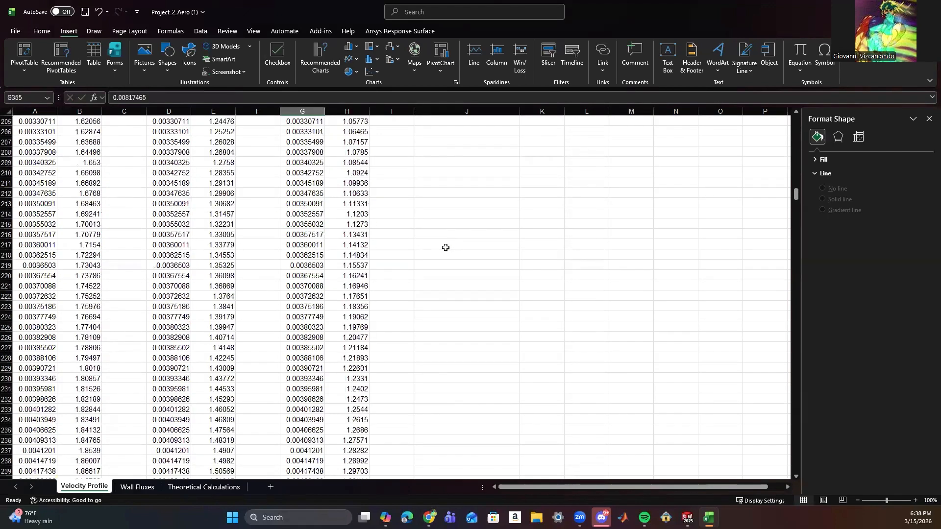
pyautogui.scroll(20, 445, 247)
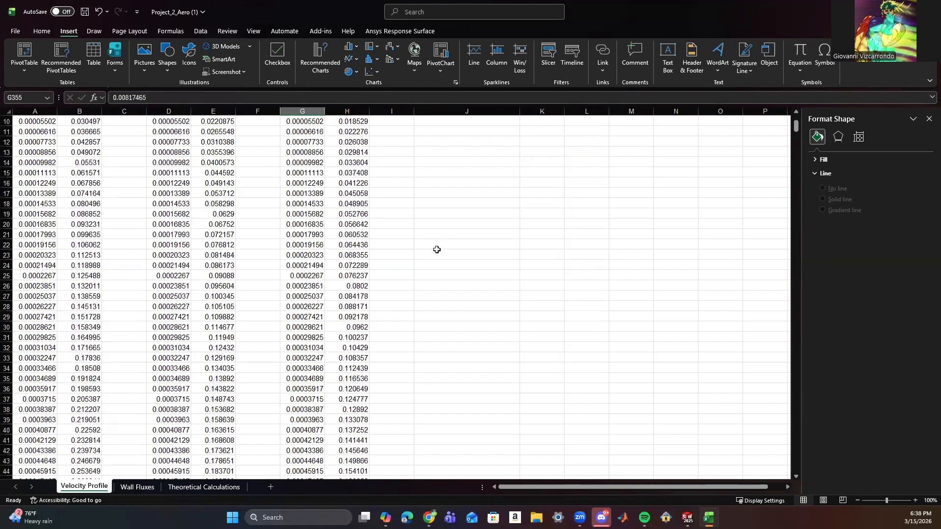
pyautogui.scroll(3, 436, 249)
pyautogui.click(626, 152)
pyautogui.write('=')
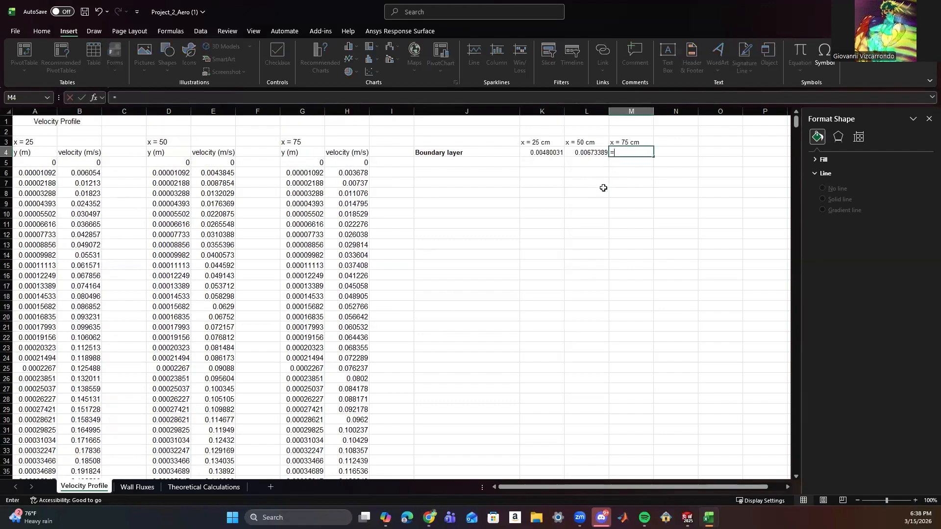
pyautogui.write('G355')
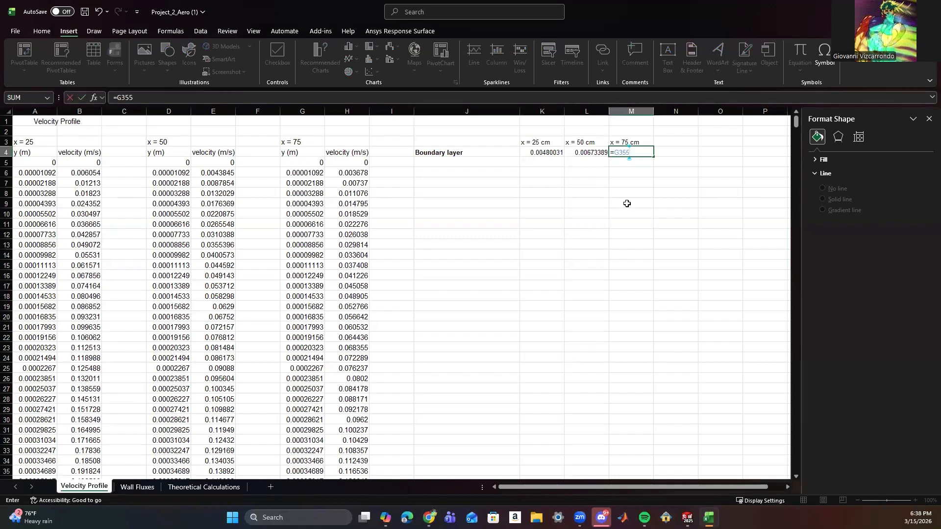
pyautogui.click(750, 244)
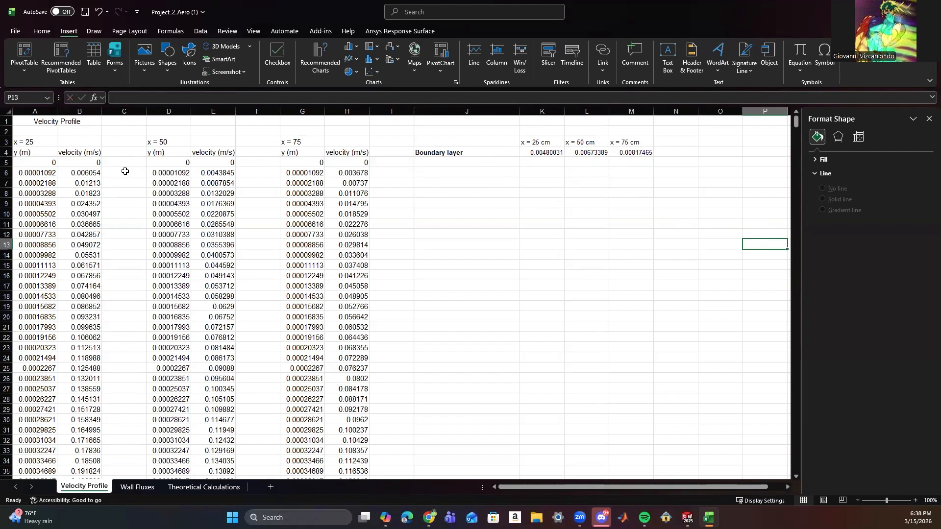
pyautogui.click(39, 163)
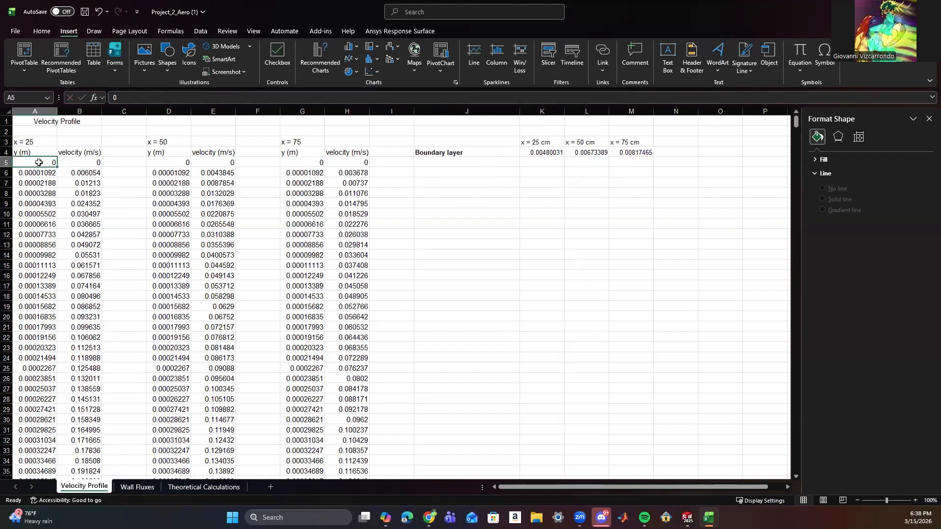
pyautogui.click(422, 190)
pyautogui.click(588, 194)
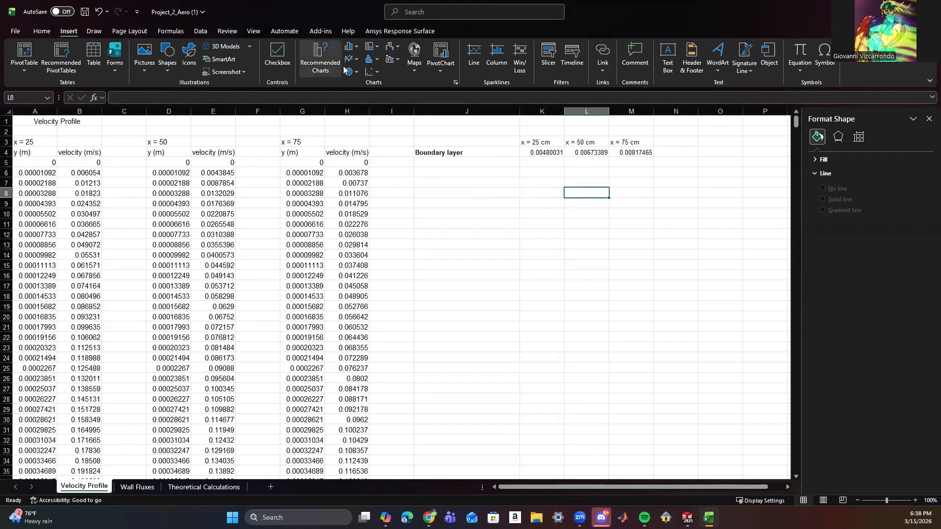
pyautogui.moveTo(42, 164); pyautogui.dragTo(39, 467)
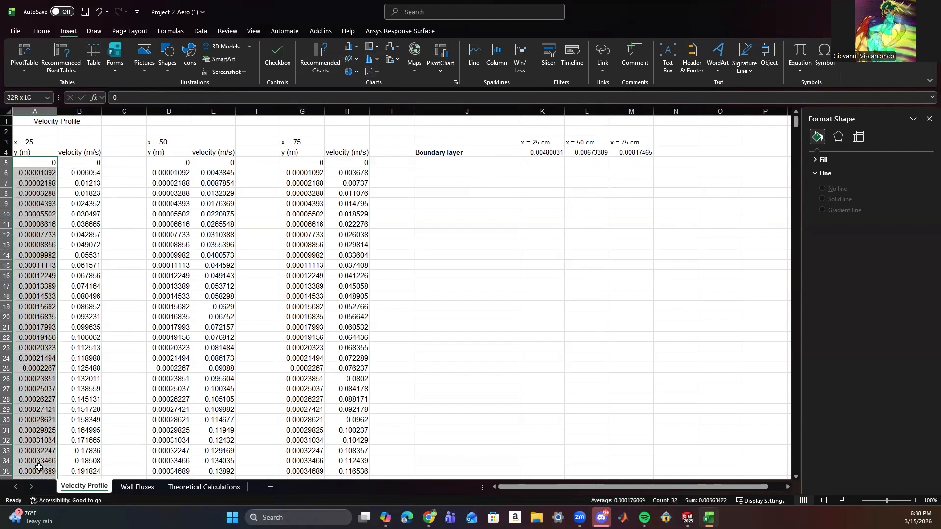
pyautogui.click(43, 158)
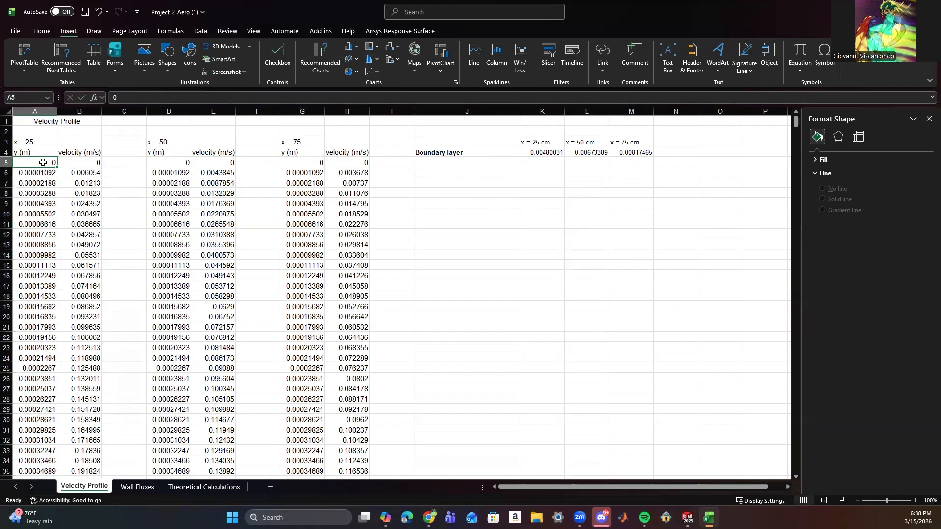
# Insert a Scatter with Smooth Lines chart from the x = 25 y and velocity data in A5:B1005.
pyautogui.moveTo(43, 163); pyautogui.dragTo(80, 444)
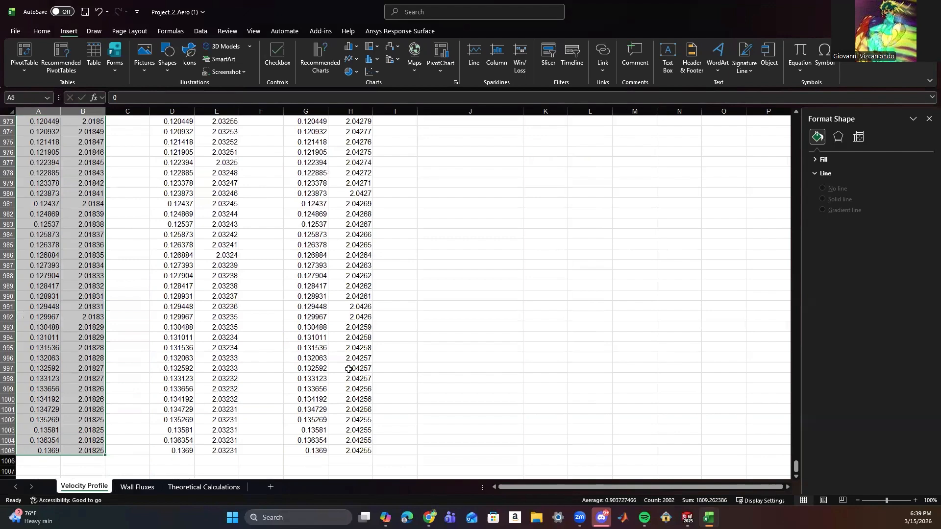
pyautogui.click(371, 72)
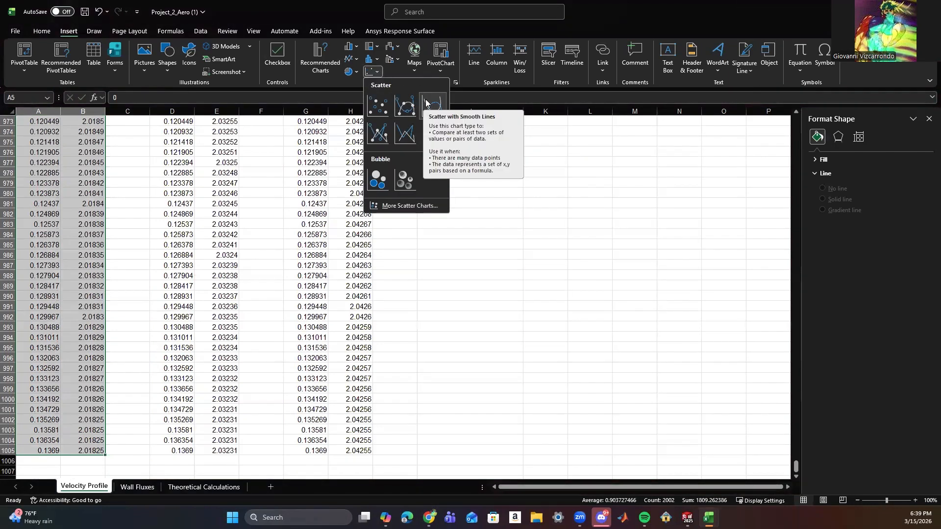
pyautogui.click(431, 104)
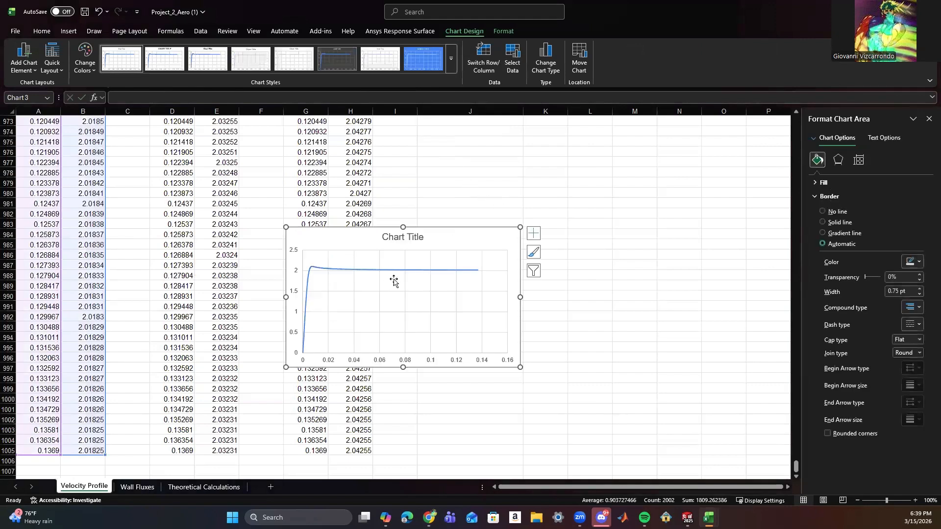
# Move the new chart up to the start of the sheet, just below the boundary layer table, and enlarge it slightly.
pyautogui.click(394, 281)
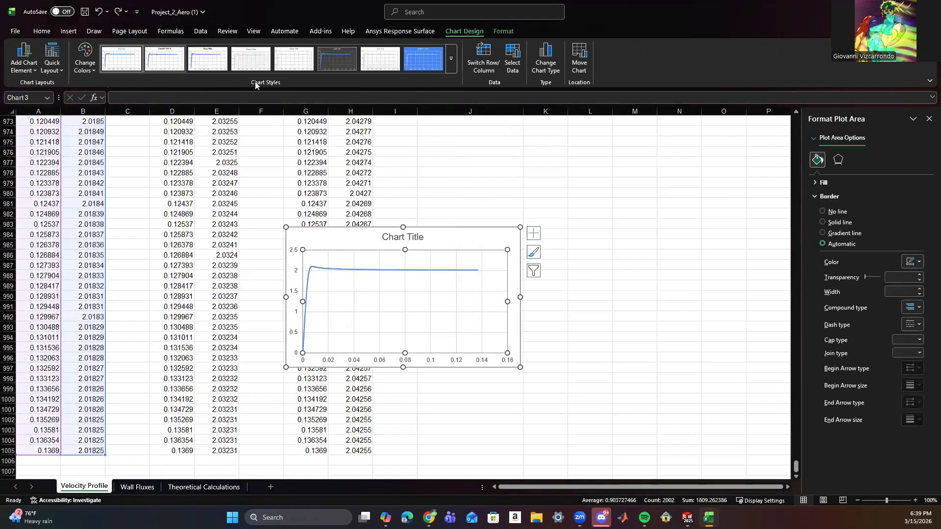
pyautogui.moveTo(458, 236); pyautogui.dragTo(587, 199)
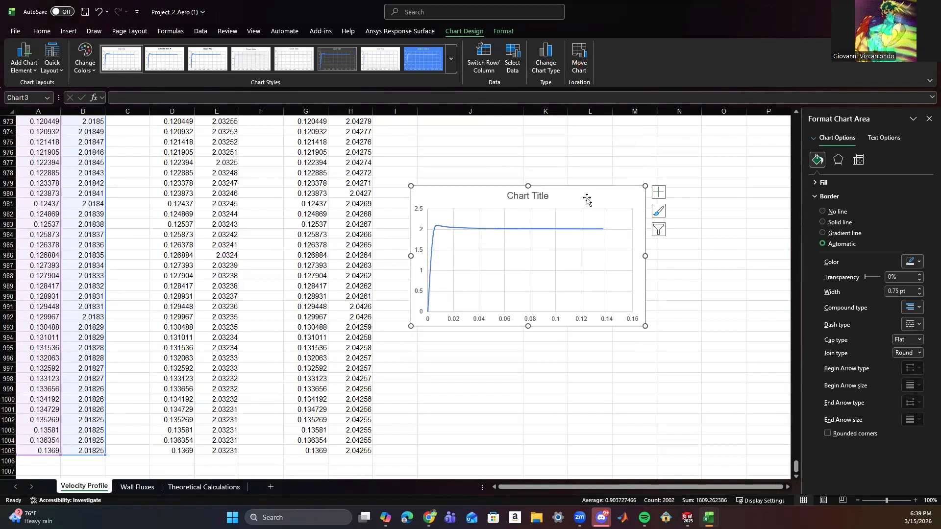
pyautogui.press('Delete')
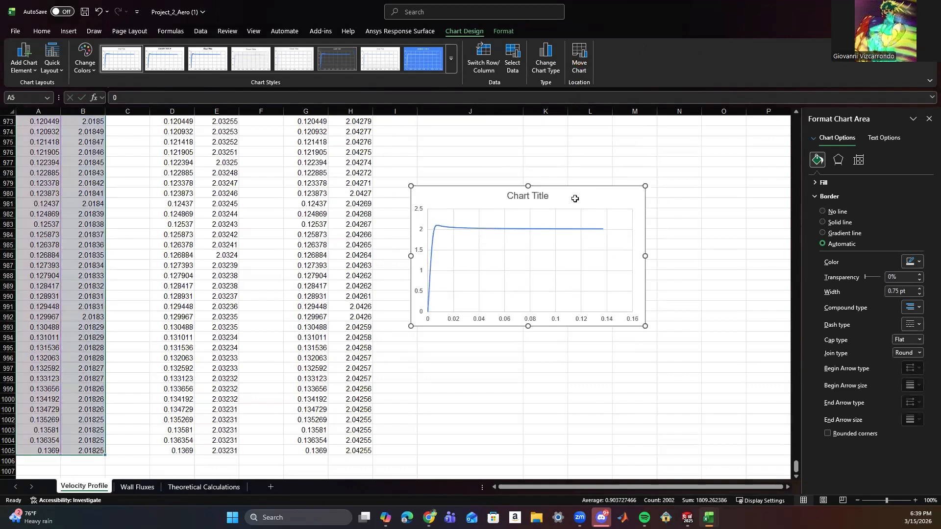
pyautogui.scroll(11, 561, 196)
pyautogui.moveTo(795, 454); pyautogui.dragTo(790, 144)
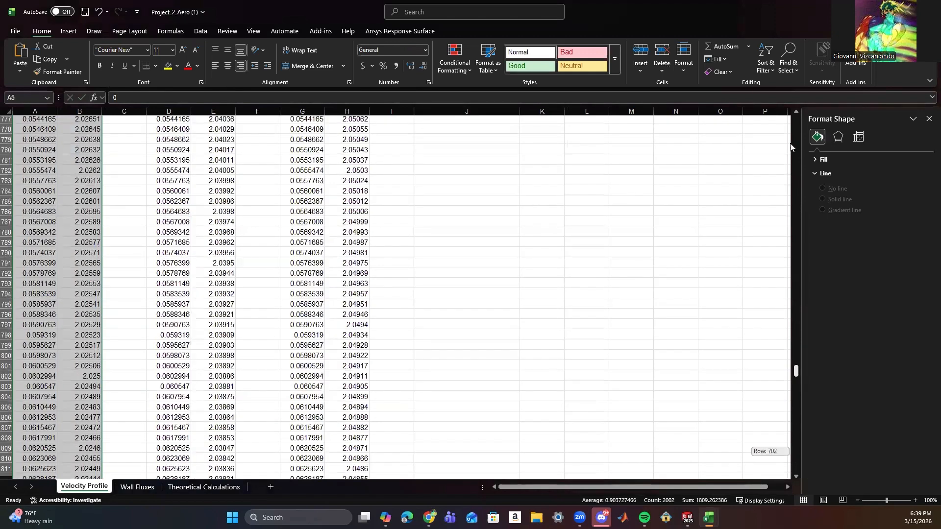
pyautogui.hotkey('ctrl', 'v')
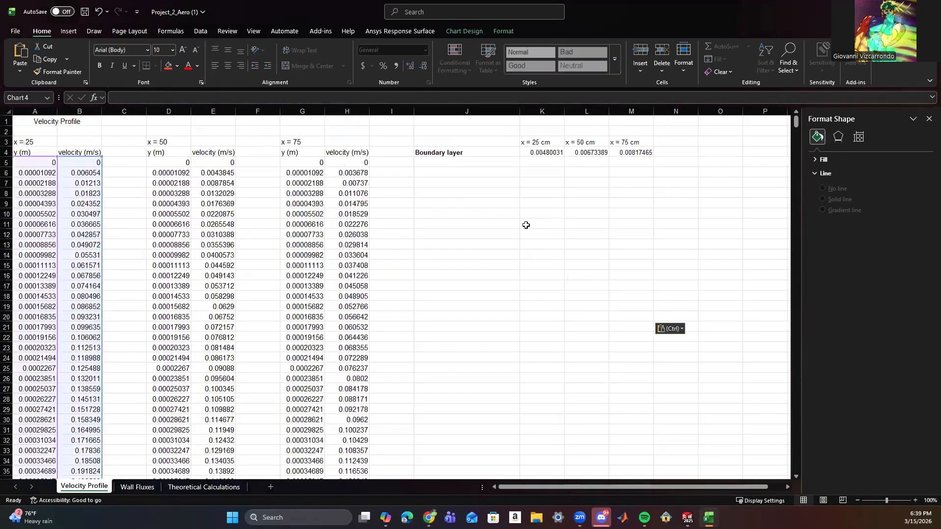
pyautogui.moveTo(593, 189); pyautogui.dragTo(596, 185)
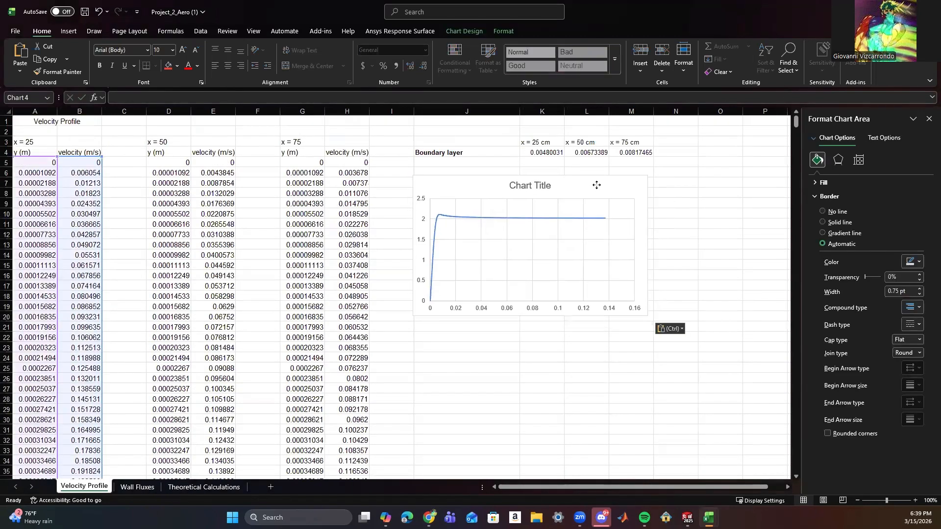
pyautogui.moveTo(654, 319); pyautogui.dragTo(675, 333)
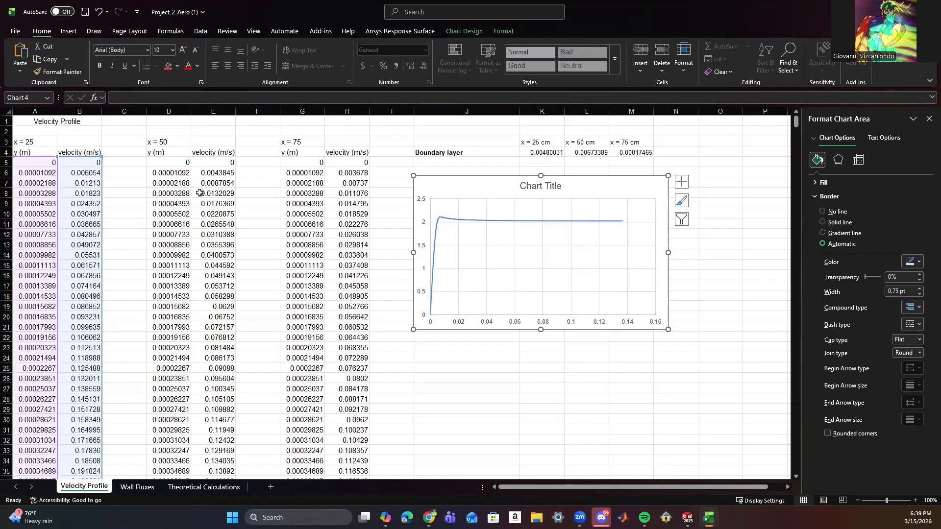
# Rename the chart's existing data series as x = 25 cm.
pyautogui.rightClick(628, 192)
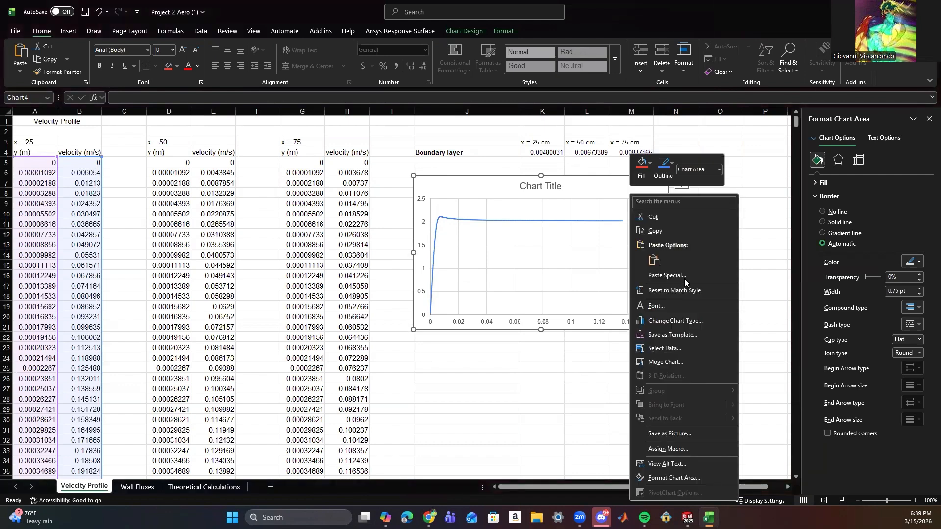
pyautogui.click(682, 347)
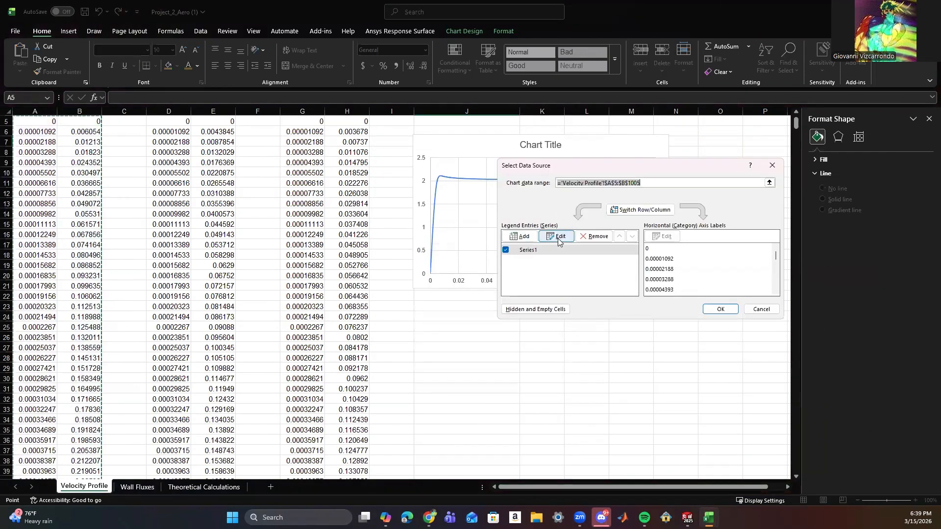
pyautogui.click(558, 236)
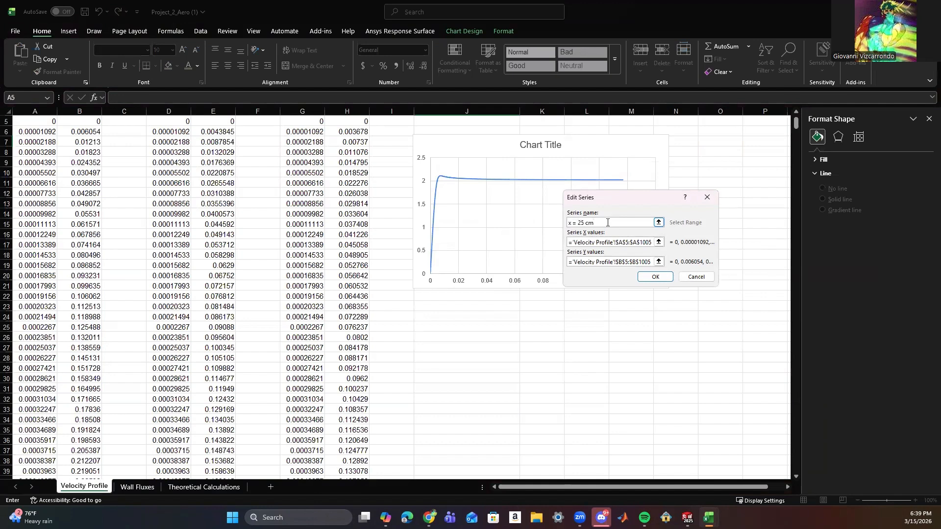
pyautogui.click(655, 277)
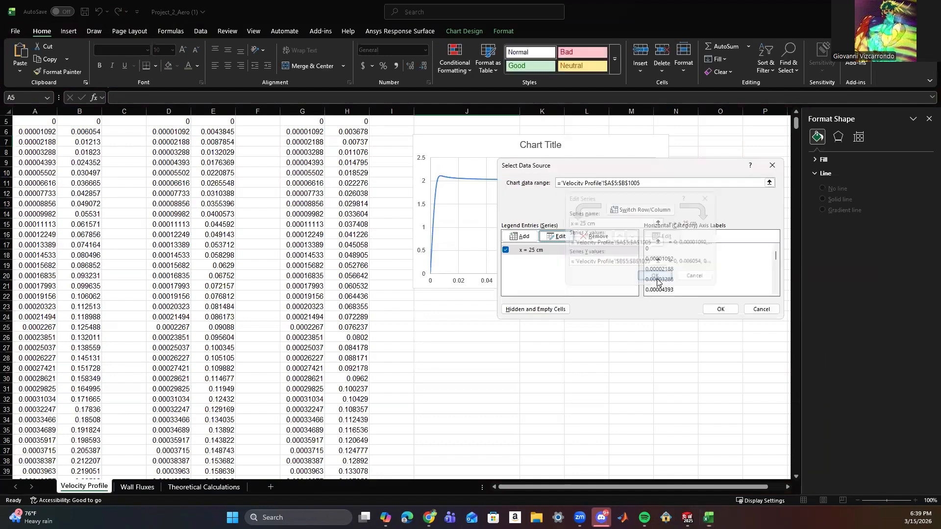
# Copy the X values range reference from the x = 25 cm series definition, leaving that series as it is.
pyautogui.click(523, 236)
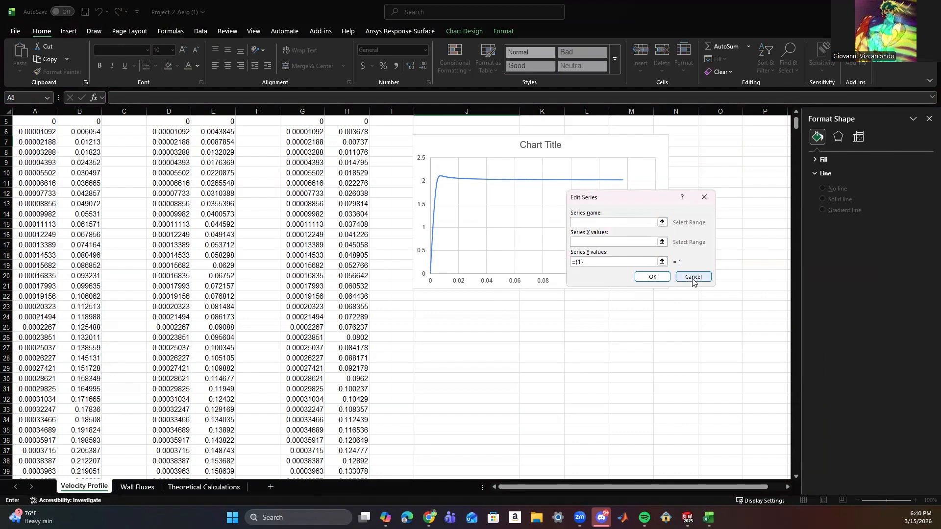
pyautogui.click(694, 282)
pyautogui.click(558, 237)
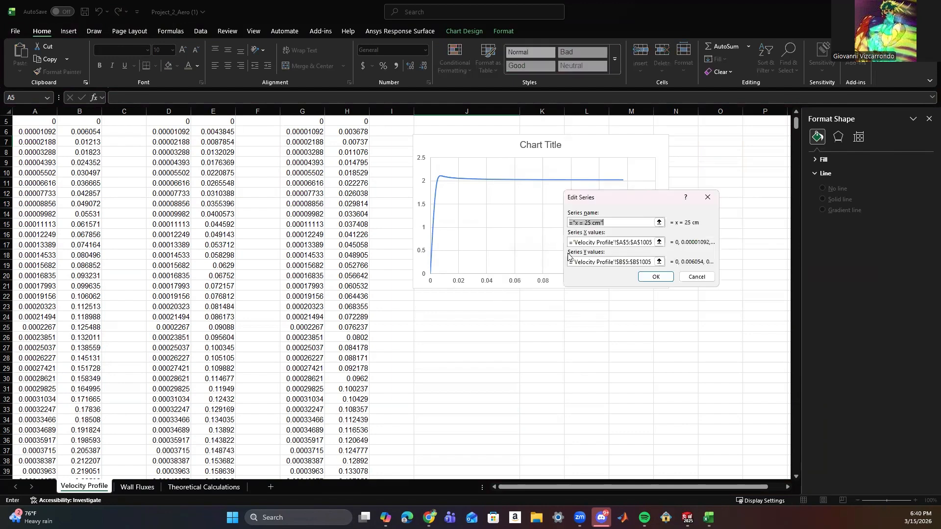
pyautogui.moveTo(570, 242); pyautogui.dragTo(654, 243)
pyautogui.hotkey('ctrl', 'c')
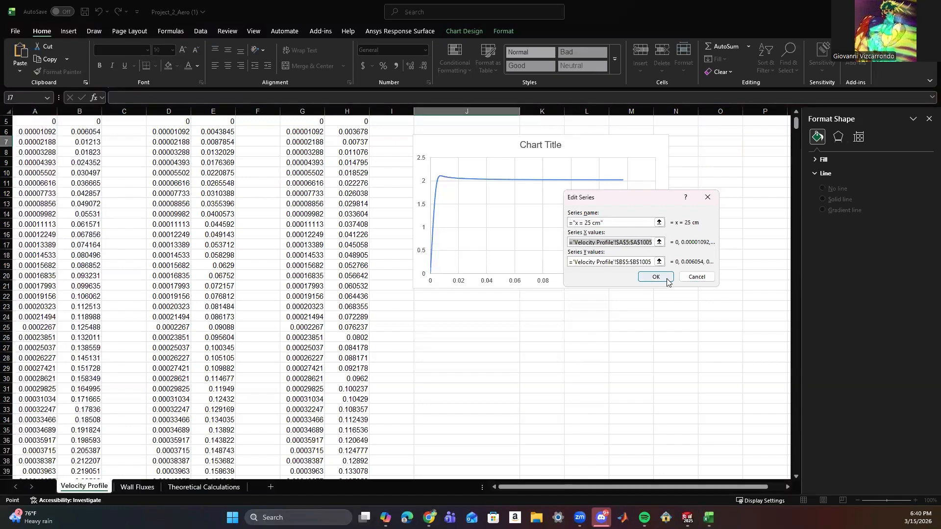
pyautogui.click(696, 277)
# Add a second chart series named x = 50 cm, with X values from D5:D1005 on the Velocity Profile sheet.
pyautogui.click(520, 237)
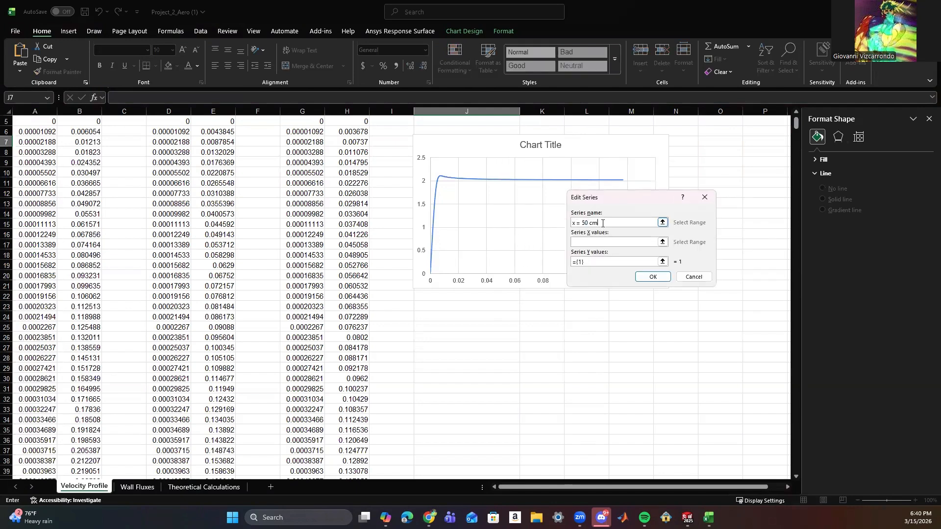
pyautogui.click(611, 241)
pyautogui.hotkey('ctrl', 'v')
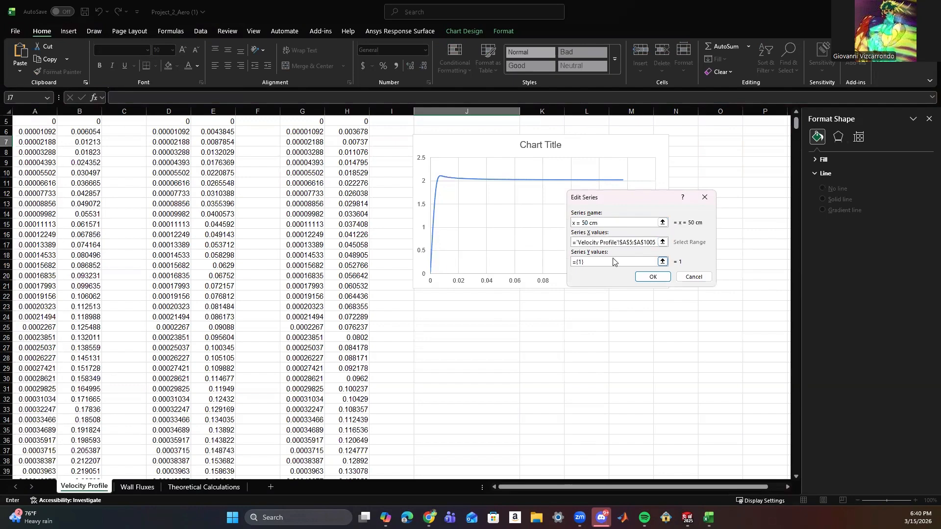
pyautogui.press('Tab')
pyautogui.scroll(2, 258, 240)
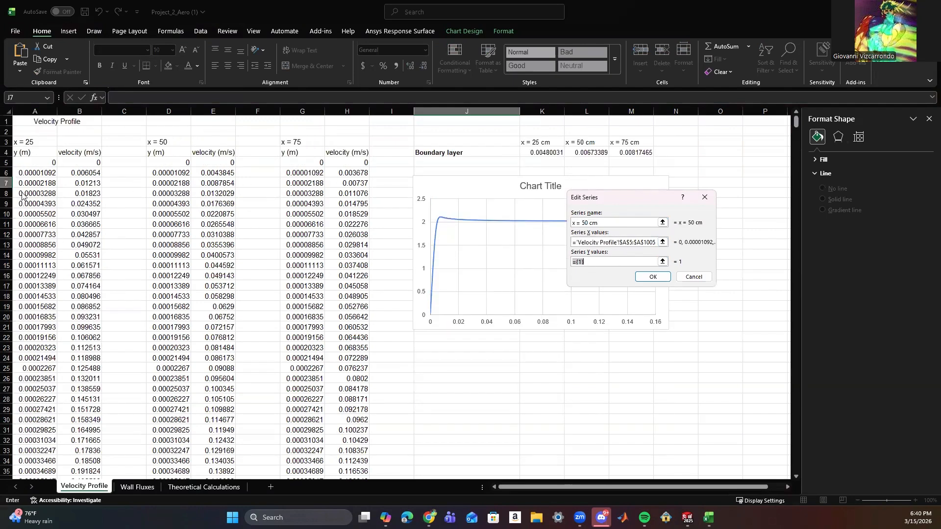
pyautogui.click(629, 243)
pyautogui.scroll(-2, 627, 243)
pyautogui.press('BackSpace')
pyautogui.write('D')
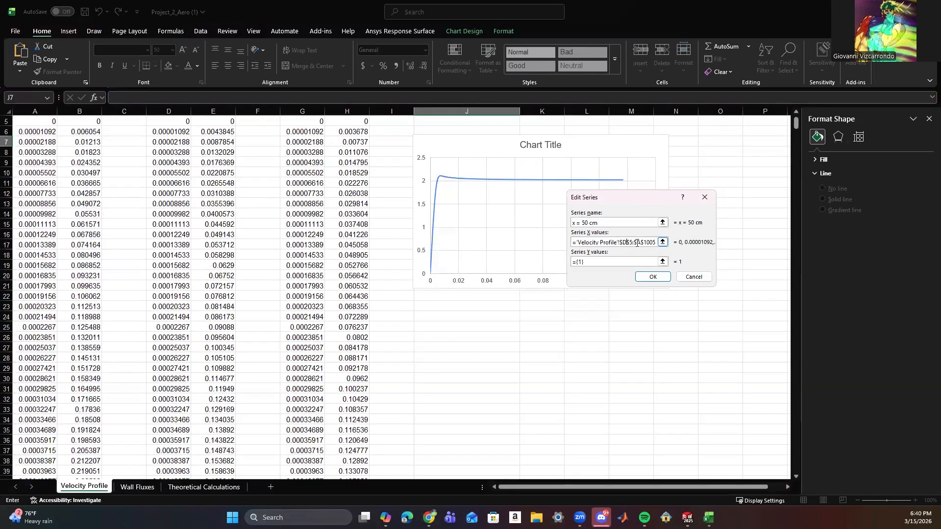
# Set the x = 50 cm series' Y values to E5:E1005 on the Velocity Profile sheet and accept the series.
pyautogui.moveTo(623, 263); pyautogui.dragTo(554, 262)
pyautogui.hotkey('ctrl', 'v')
pyautogui.click(627, 262)
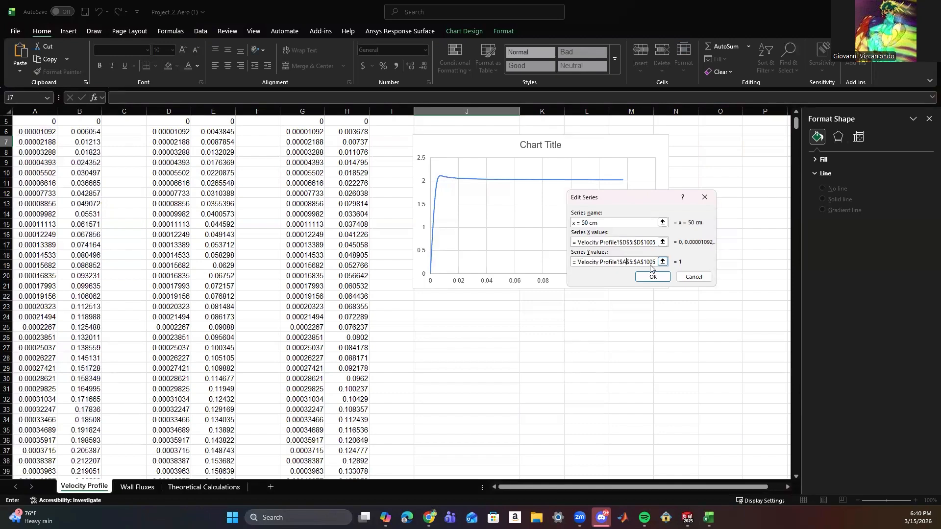
pyautogui.press('BackSpace')
pyautogui.write('E')
pyautogui.click(641, 262)
pyautogui.press('BackSpace')
pyautogui.write('E')
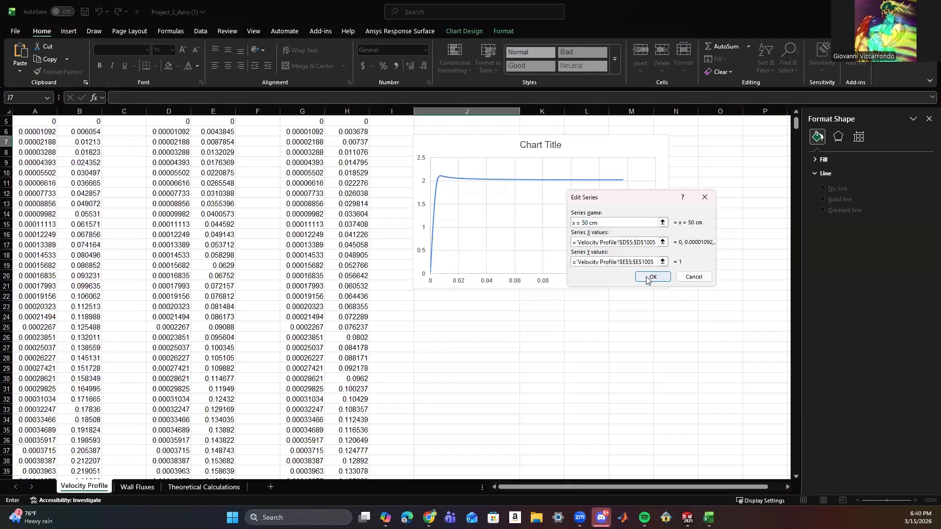
pyautogui.click(647, 277)
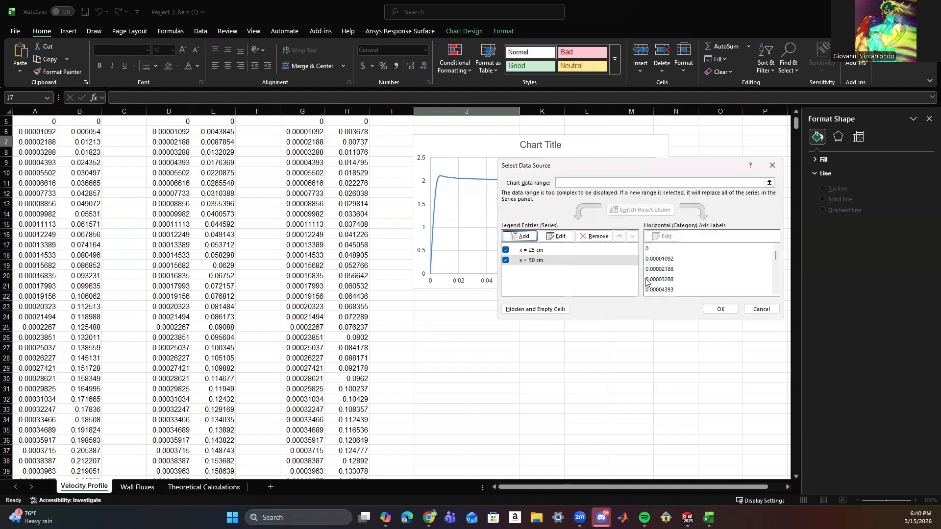
# Add a third chart series named x = 75 cm, with X values from G5:G1005 on the Velocity Profile sheet.
pyautogui.click(533, 238)
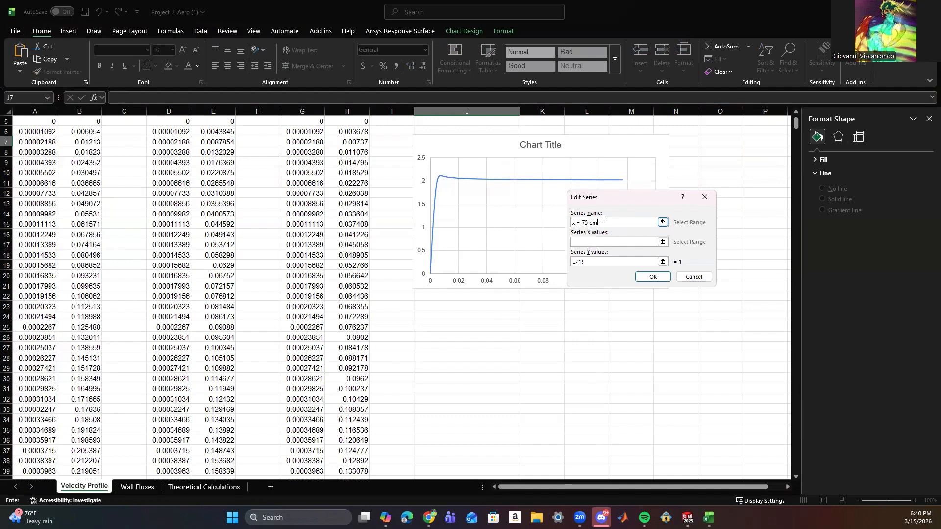
pyautogui.click(603, 242)
pyautogui.hotkey('ctrl', 'v')
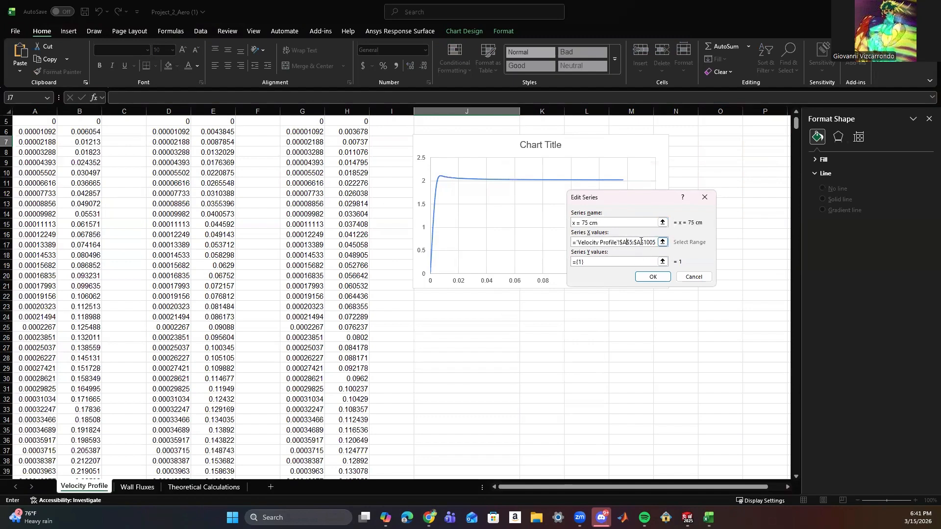
pyautogui.press('BackSpace')
pyautogui.write('G')
# Set the x = 75 cm series' Y values to H5:H1005 and apply the chart's data source changes.
pyautogui.click(618, 262)
pyautogui.hotkey('ctrl', 'v')
pyautogui.click(628, 262)
pyautogui.press('BackSpace')
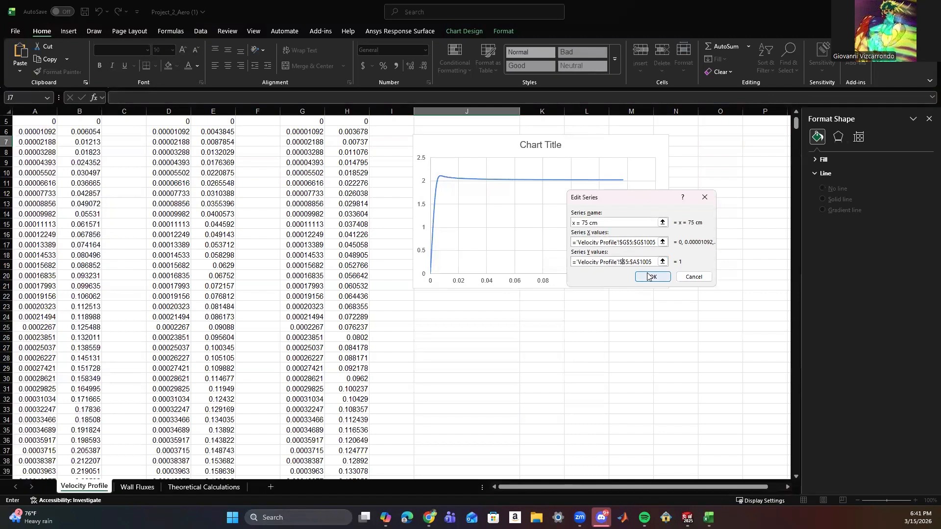
pyautogui.write('H')
pyautogui.press('BackSpace')
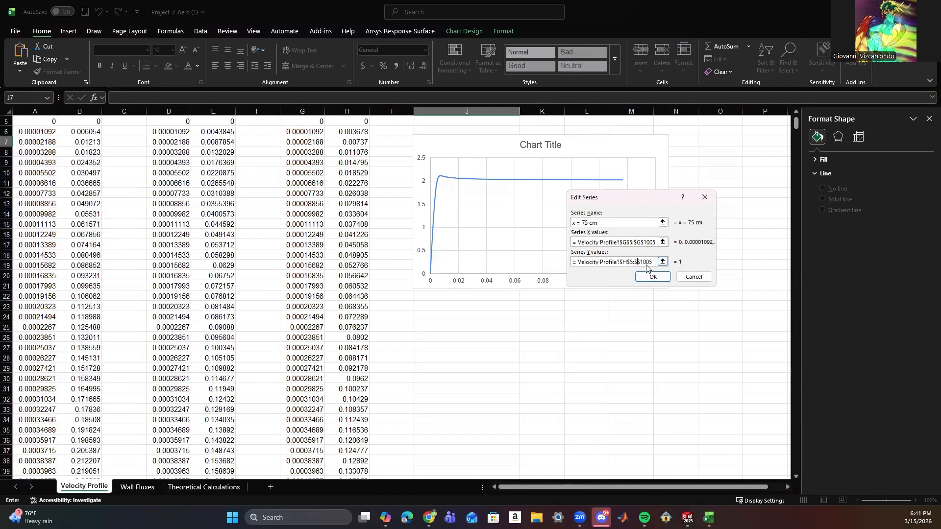
pyautogui.write('H$')
pyautogui.click(650, 278)
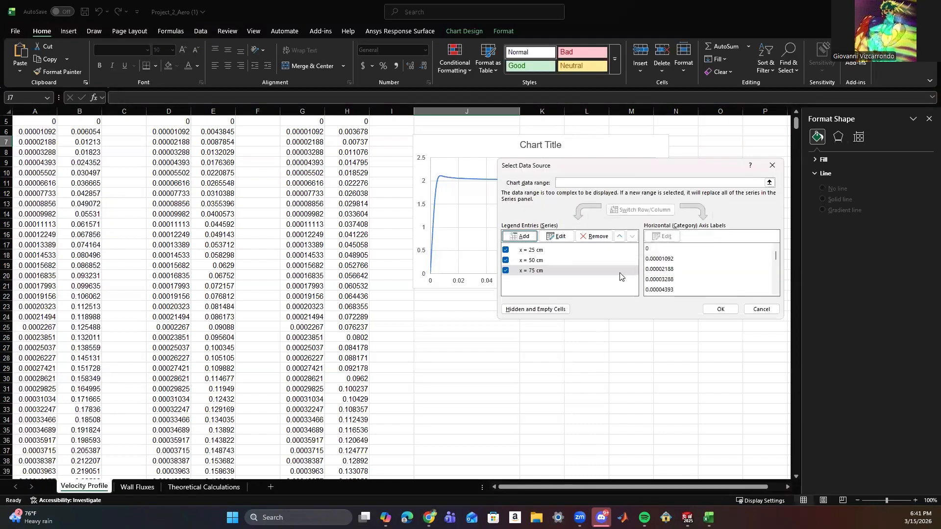
pyautogui.click(719, 309)
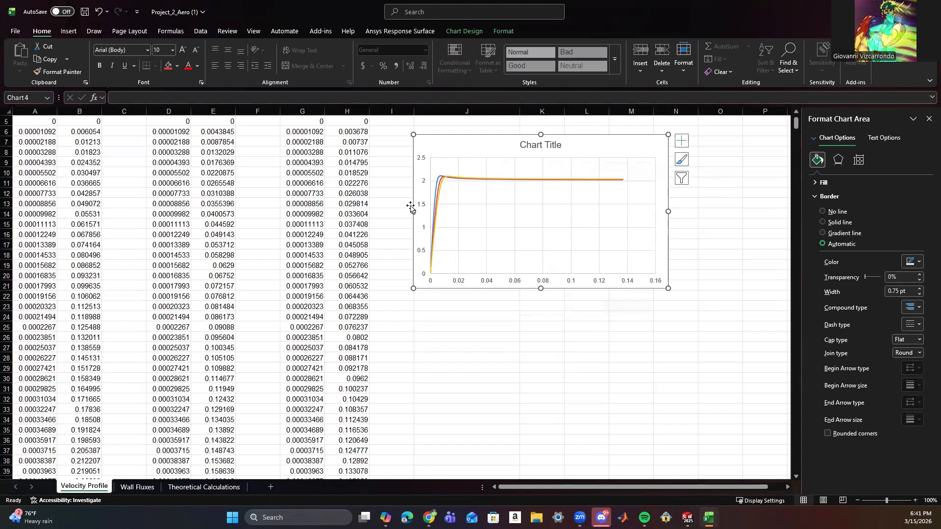
# Widen the chart slightly toward the data columns and add axis titles and a legend.
pyautogui.moveTo(412, 210); pyautogui.dragTo(402, 211)
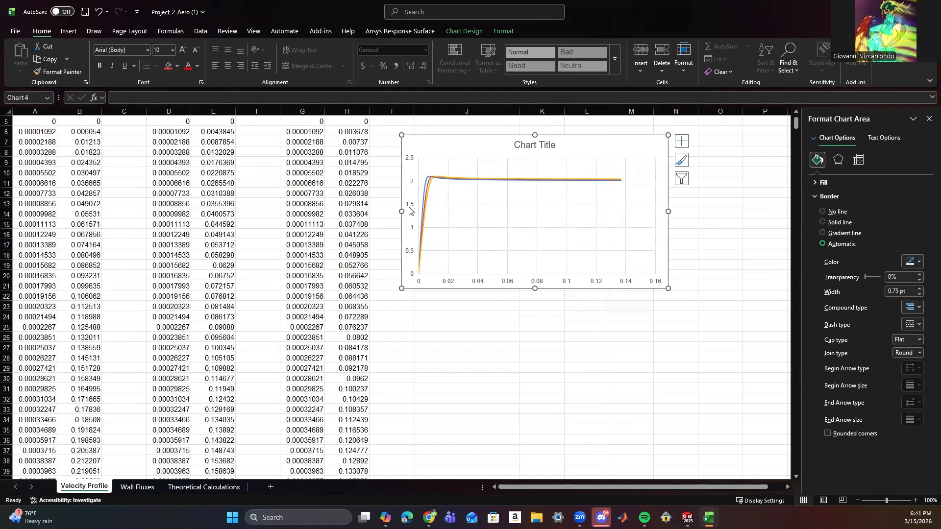
pyautogui.click(682, 142)
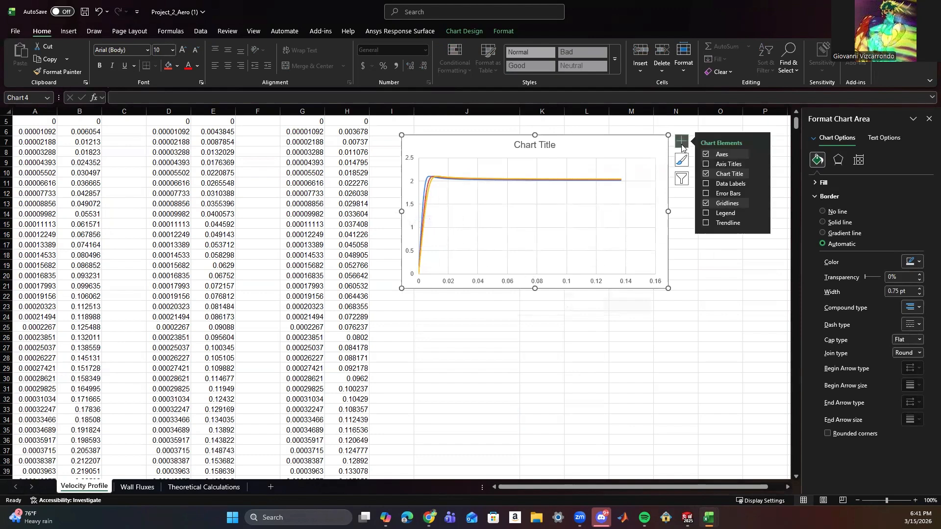
pyautogui.click(706, 164)
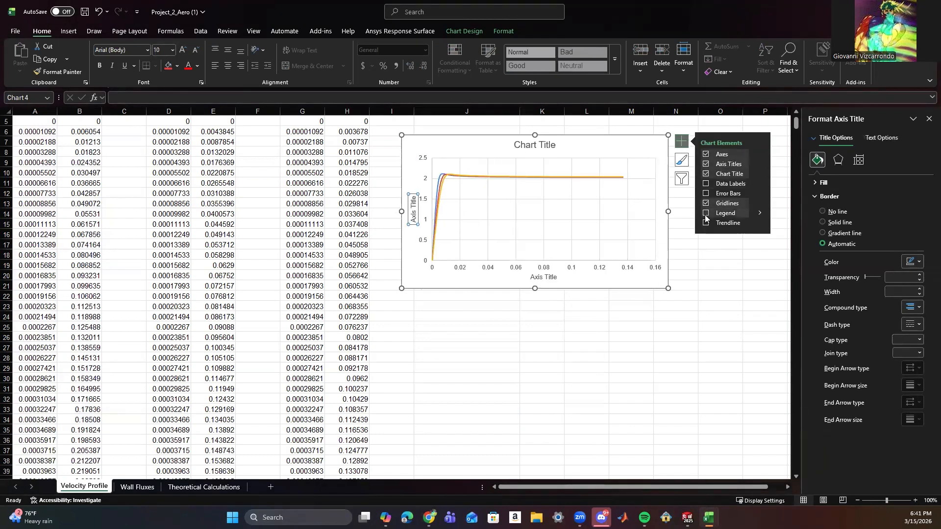
pyautogui.click(707, 213)
# Title the chart's horizontal axis Y and its vertical axis velocity.
pyautogui.click(518, 278)
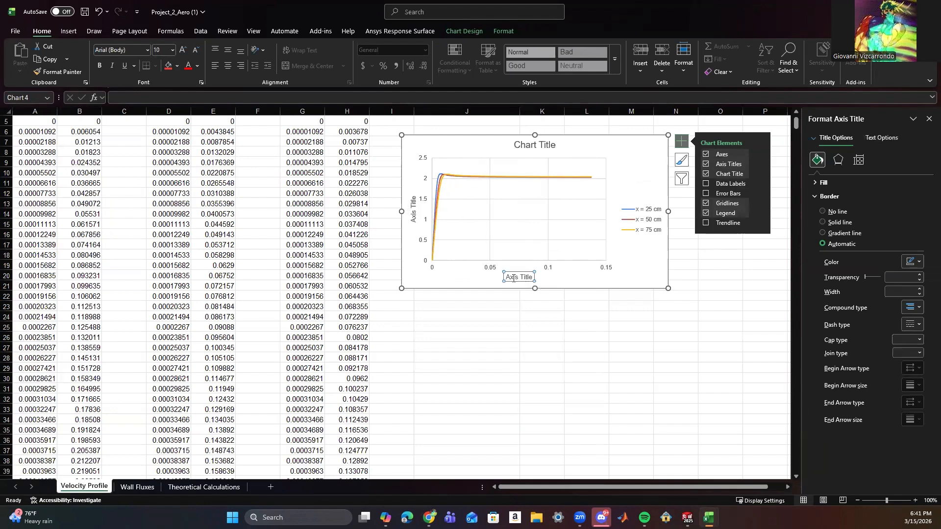
pyautogui.tripleClick(507, 275)
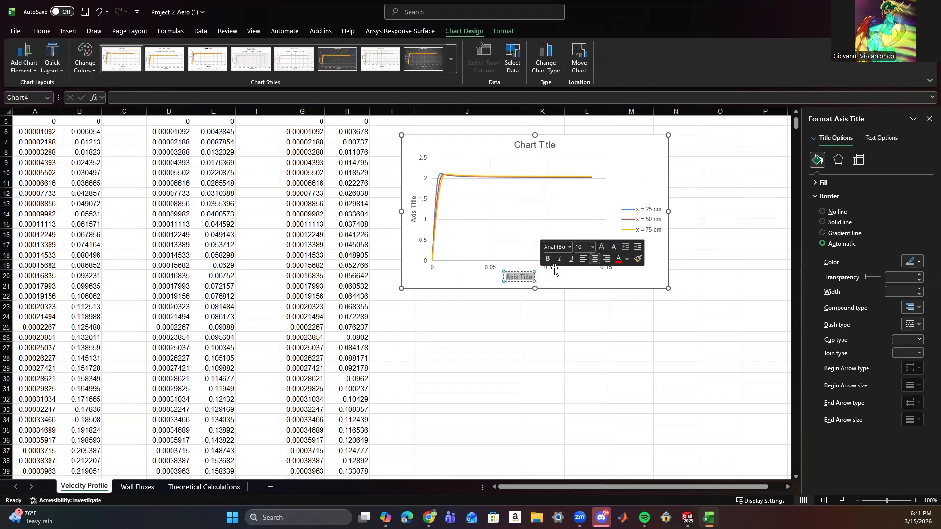
pyautogui.write('Y')
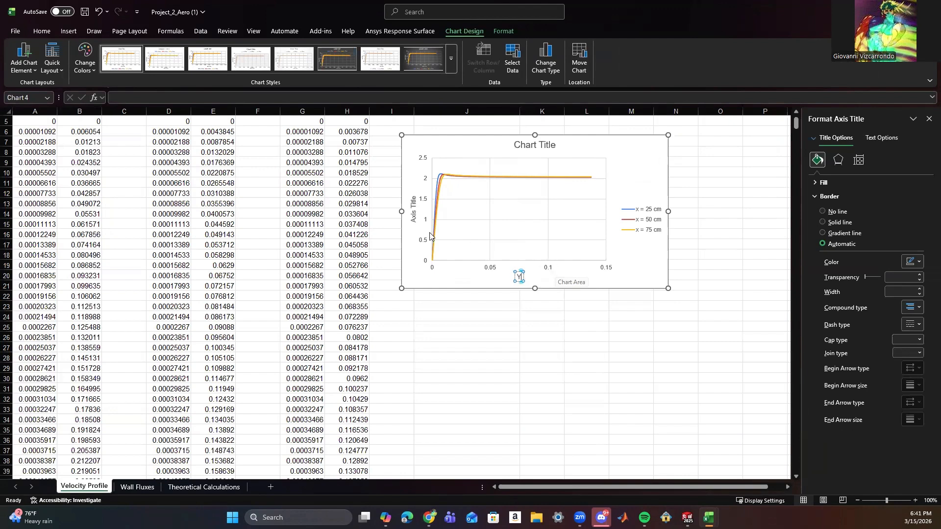
pyautogui.click(414, 214)
pyautogui.scroll(2, 205, 271)
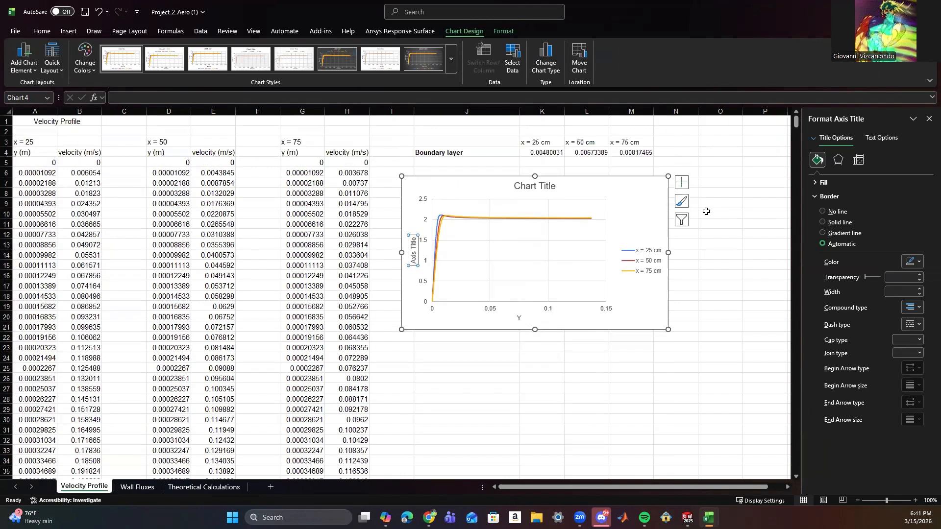
pyautogui.write('vel')
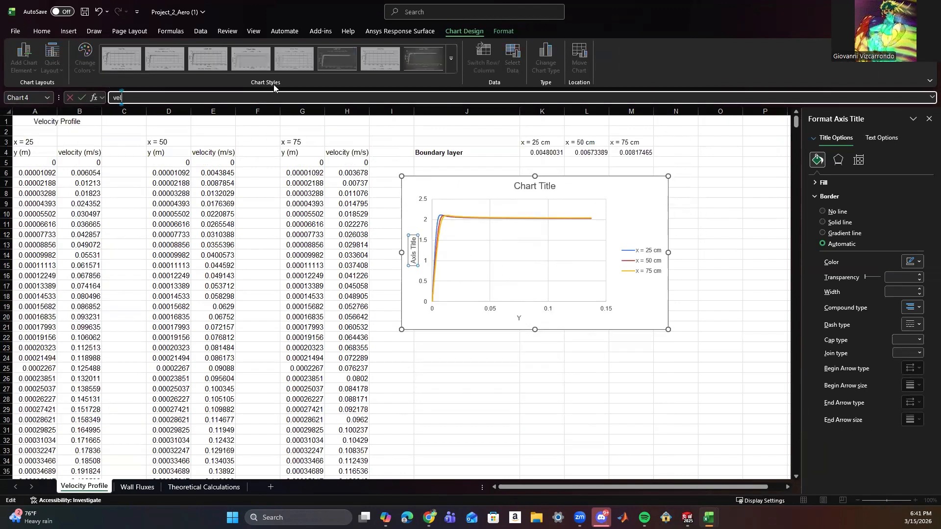
pyautogui.write('ocity')
pyautogui.press('Return')
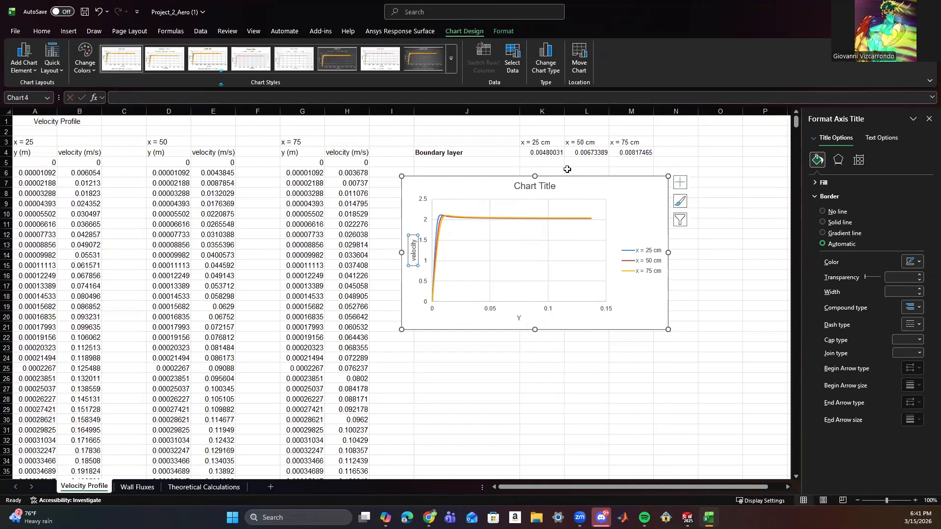
# Change the chart's vertical axis title to Velocity with a capital V.
pyautogui.doubleClick(413, 251)
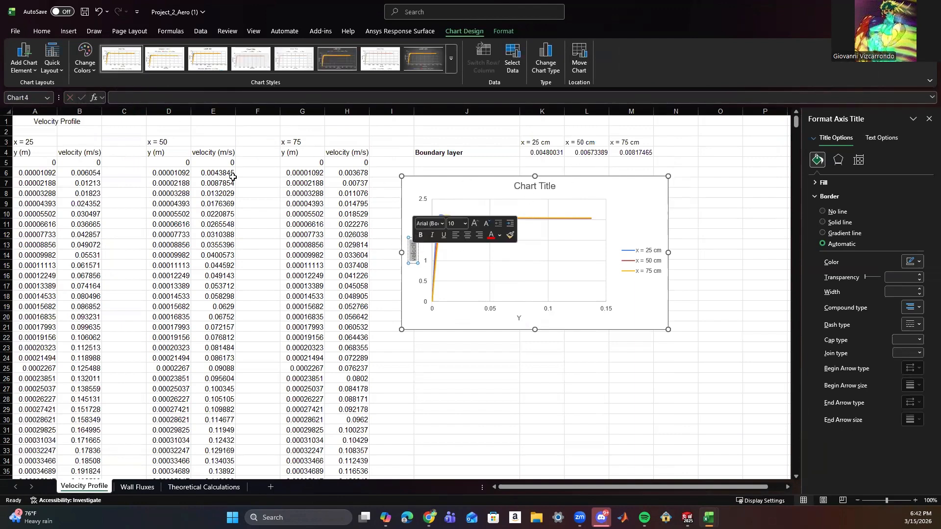
pyautogui.click(157, 93)
pyautogui.write('Veloc')
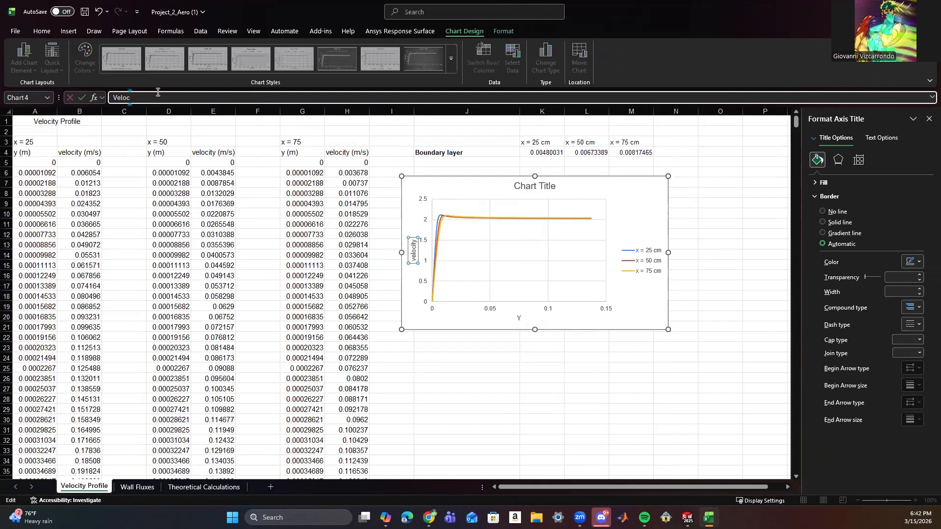
pyautogui.write('ity')
pyautogui.click(80, 97)
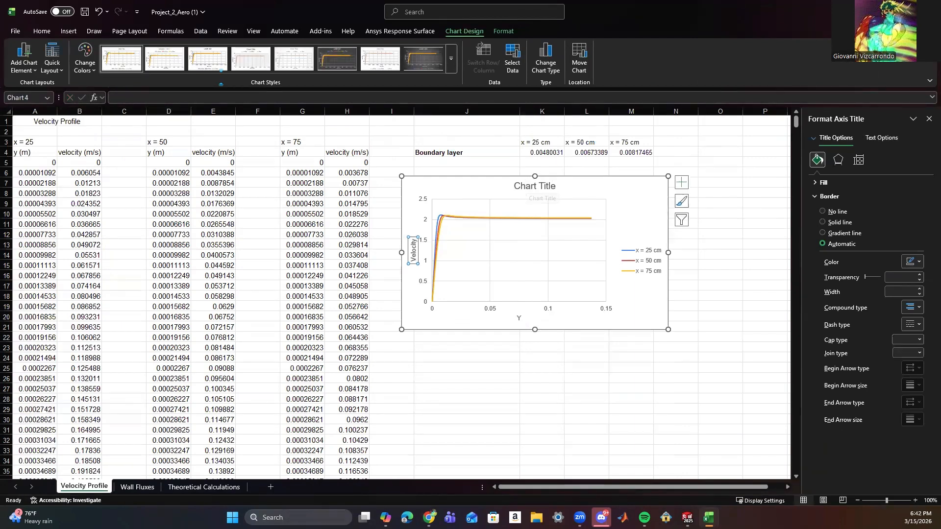
# Replace the chart's horizontal axis title with Distance from Plate y (m).
pyautogui.click(517, 318)
pyautogui.doubleClick(517, 318)
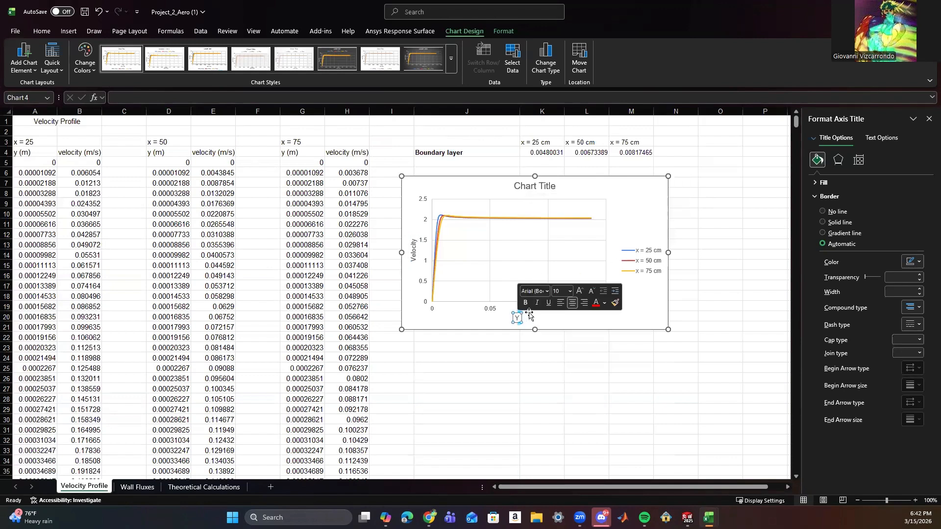
pyautogui.write('Distance')
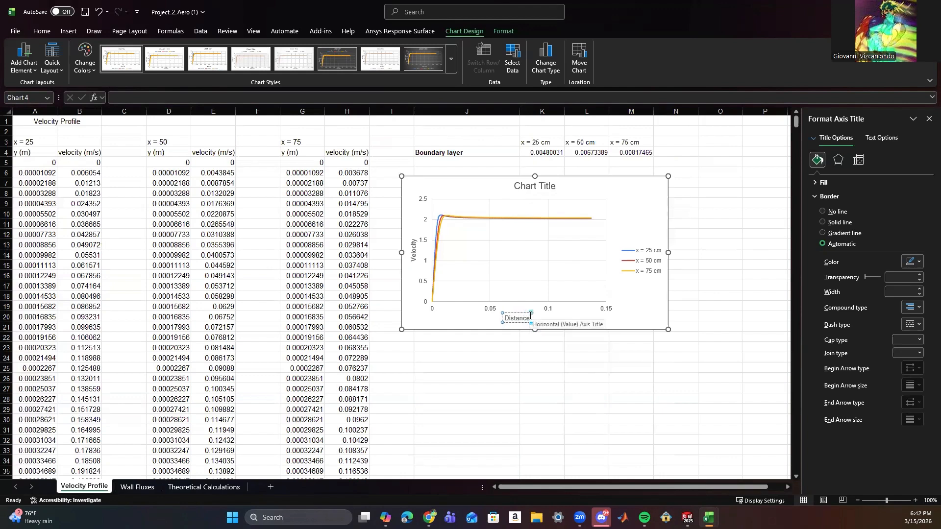
pyautogui.write(' from Plate y (m)')
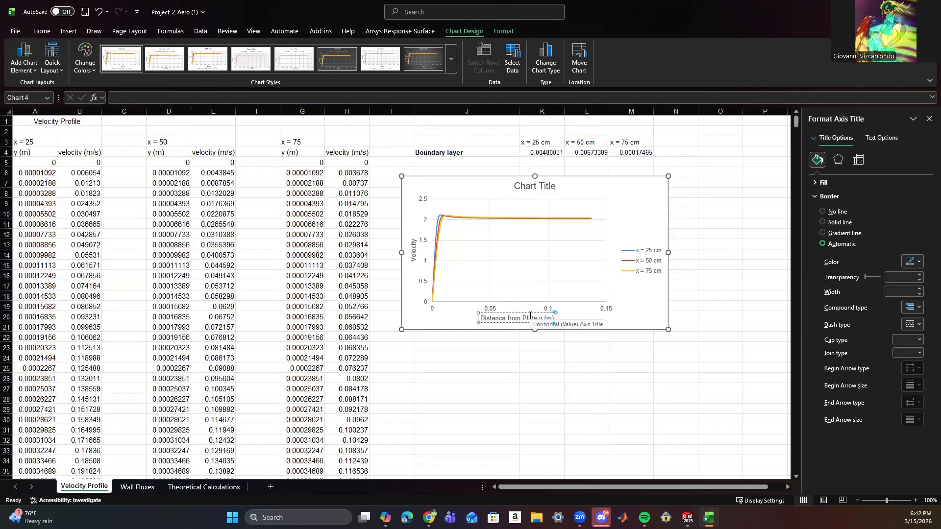
# Append the unit (m/s) to the vertical axis title so it reads Velocity (m/s).
pyautogui.click(415, 249)
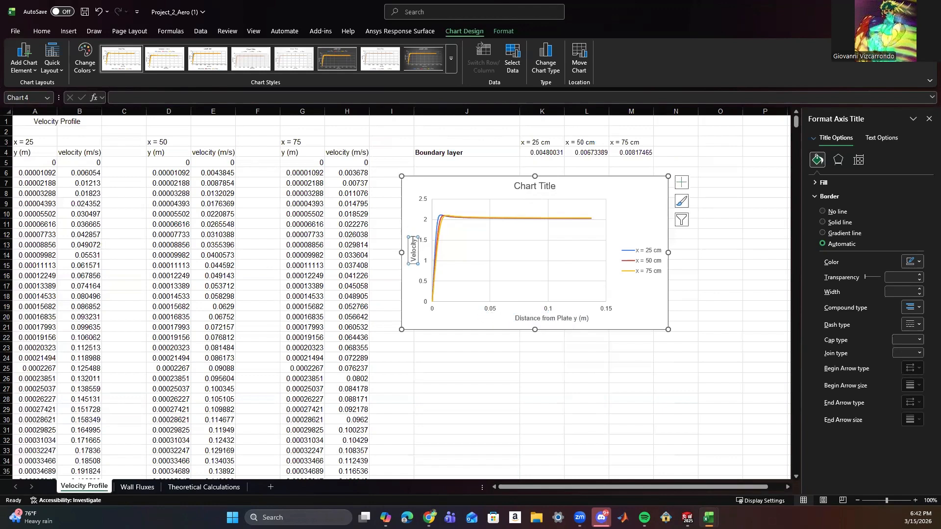
pyautogui.click(414, 247)
pyautogui.write('(m/s)')
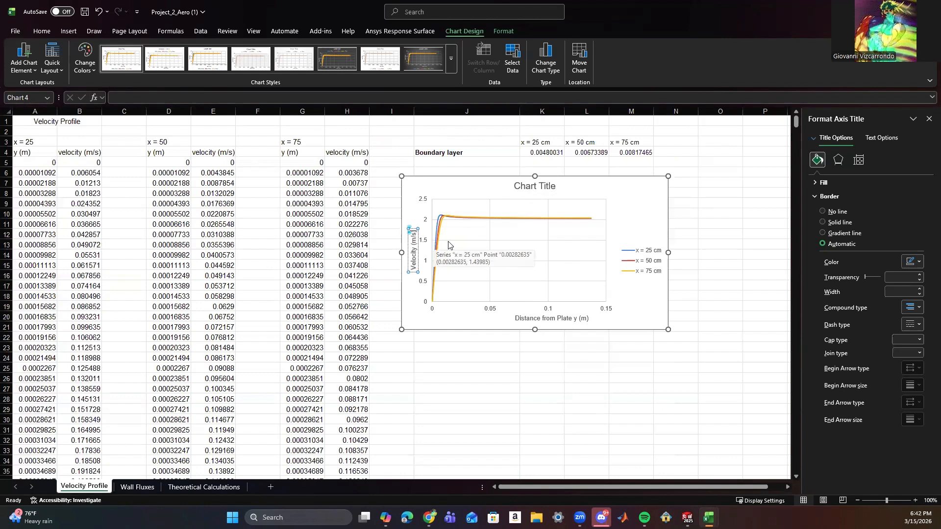
# Title the chart Velocity Profiles Along Flat Plate and move it slightly to align with the edge of column J.
pyautogui.click(549, 186)
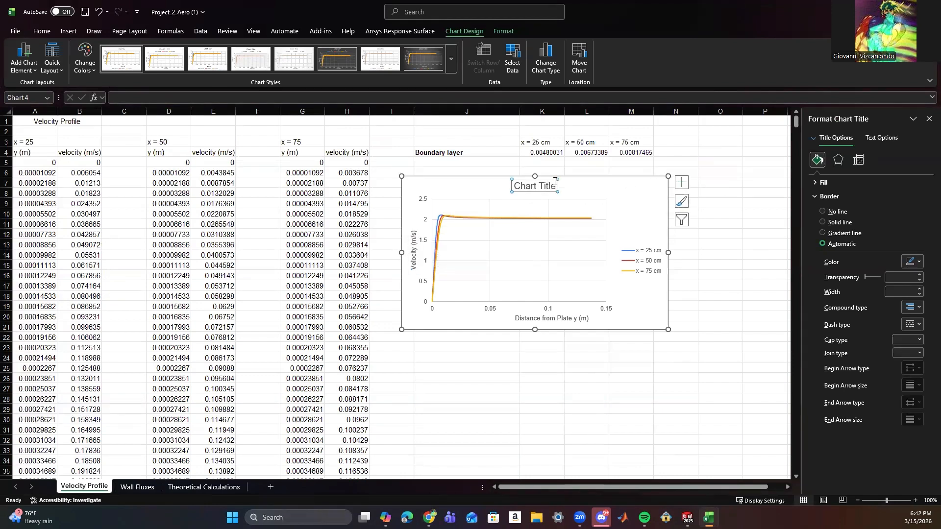
pyautogui.click(552, 185)
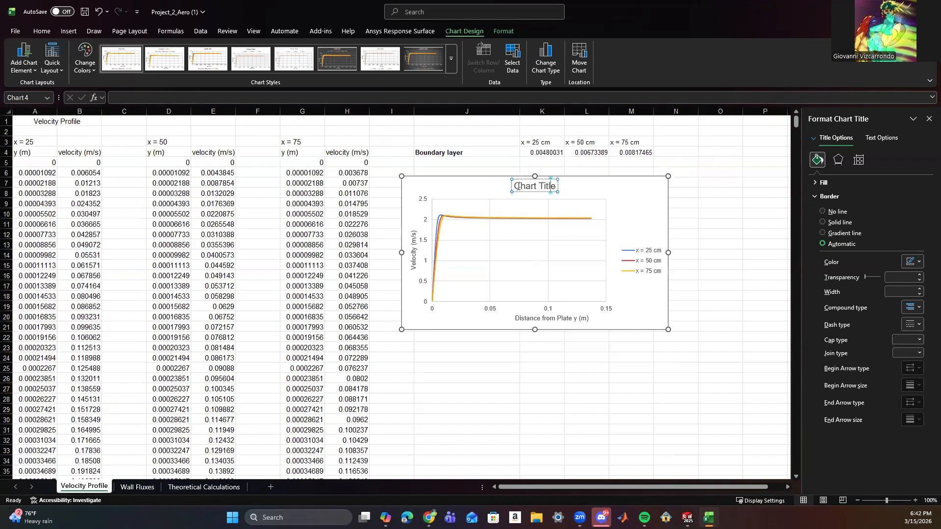
pyautogui.moveTo(514, 186); pyautogui.dragTo(558, 187)
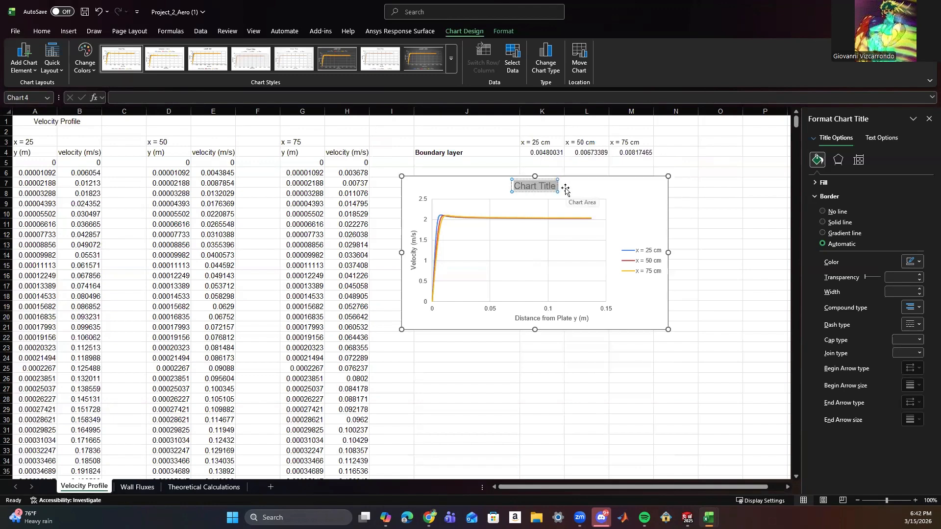
pyautogui.write('Velocity P')
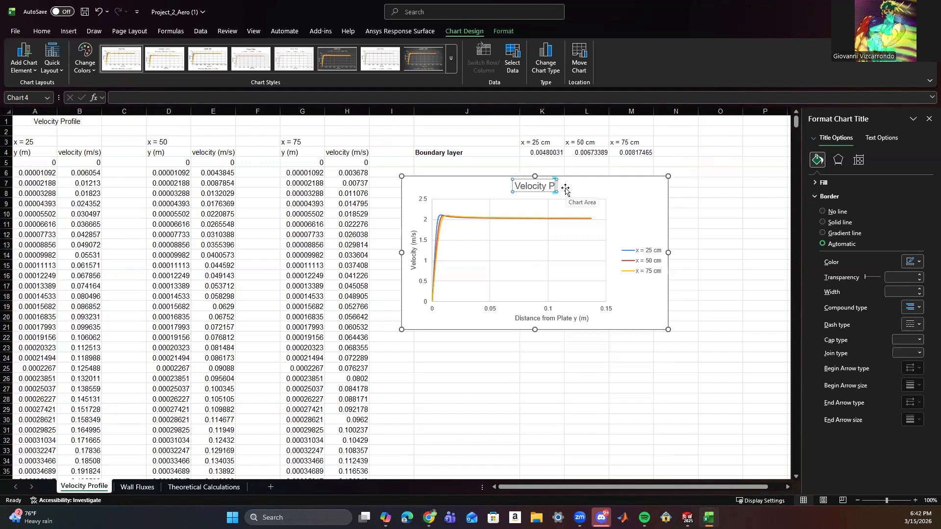
pyautogui.write('rofiles Alon')
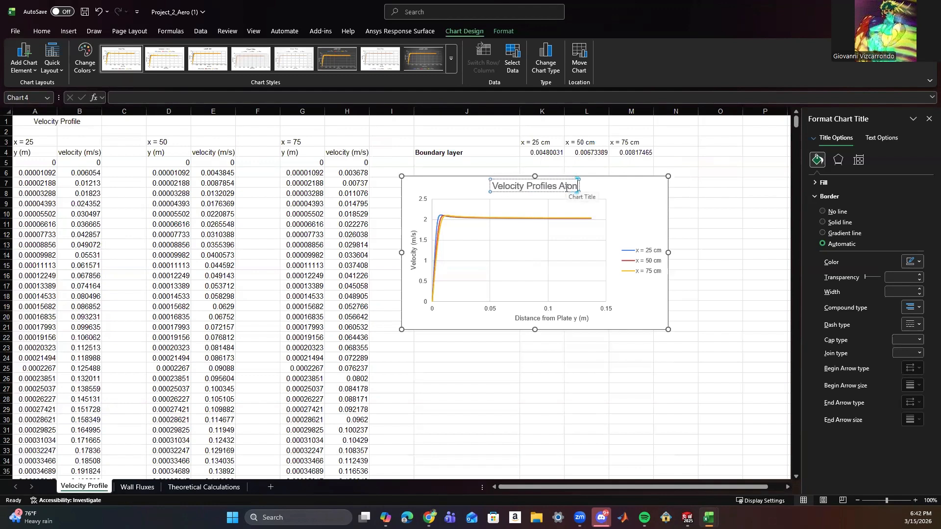
pyautogui.write('g Flat P')
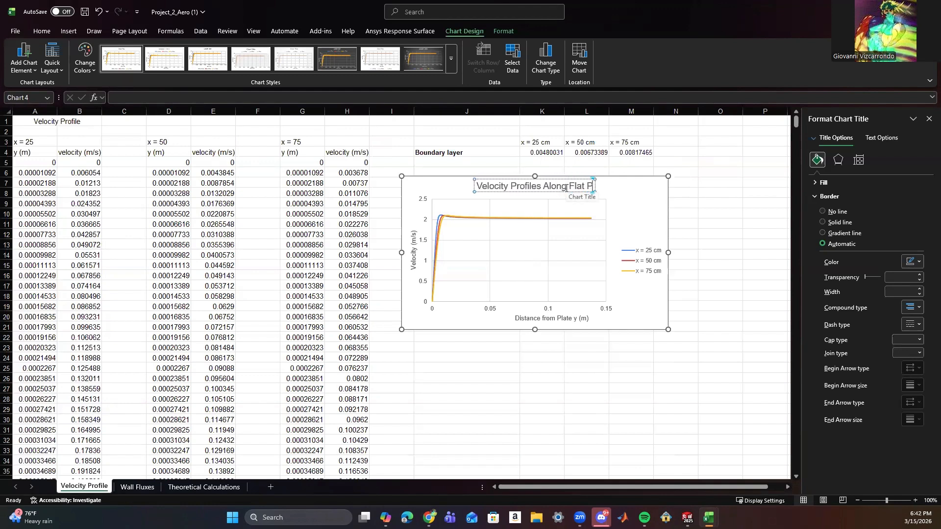
pyautogui.write('late')
pyautogui.click(686, 203)
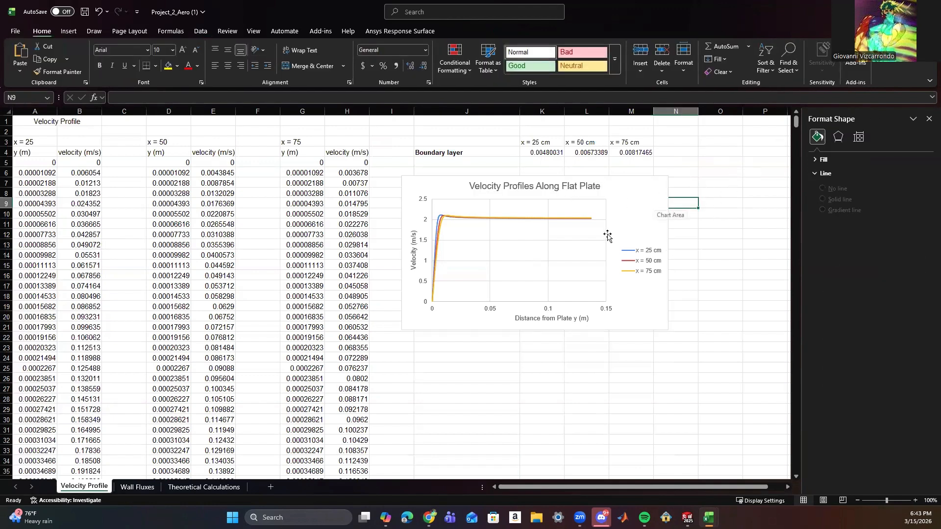
pyautogui.moveTo(637, 191); pyautogui.dragTo(648, 190)
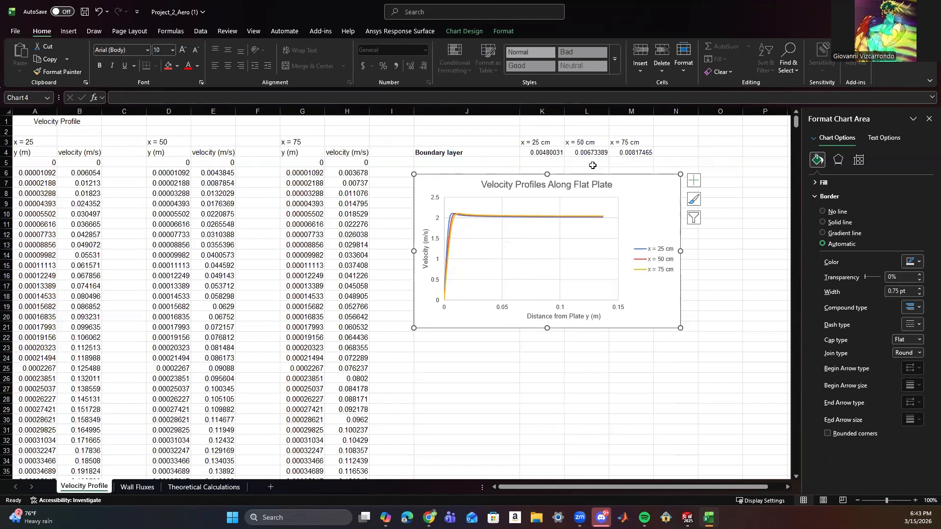
# On the Theoretical Calculations sheet, enter the bold heading x (m) in cell A1.
pyautogui.click(203, 487)
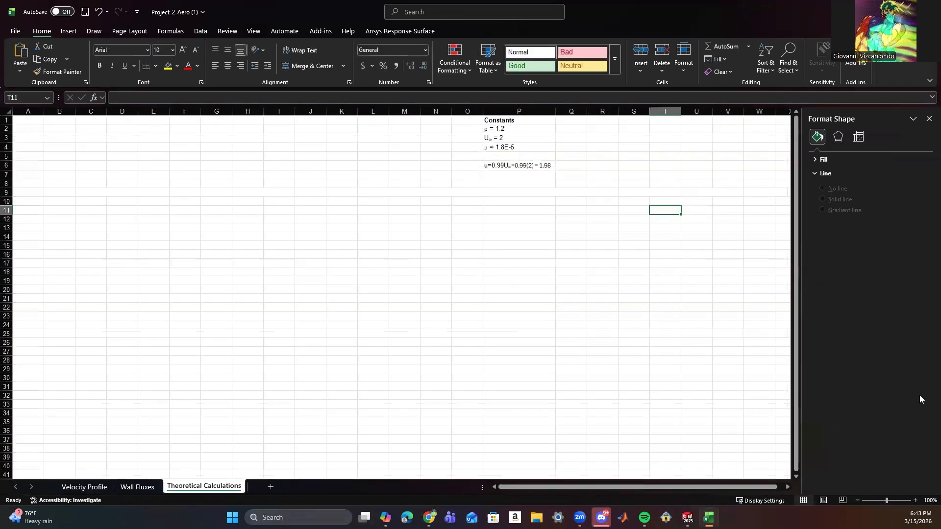
pyautogui.click(17, 121)
pyautogui.hotkey('ctrl', 'b')
pyautogui.write('X')
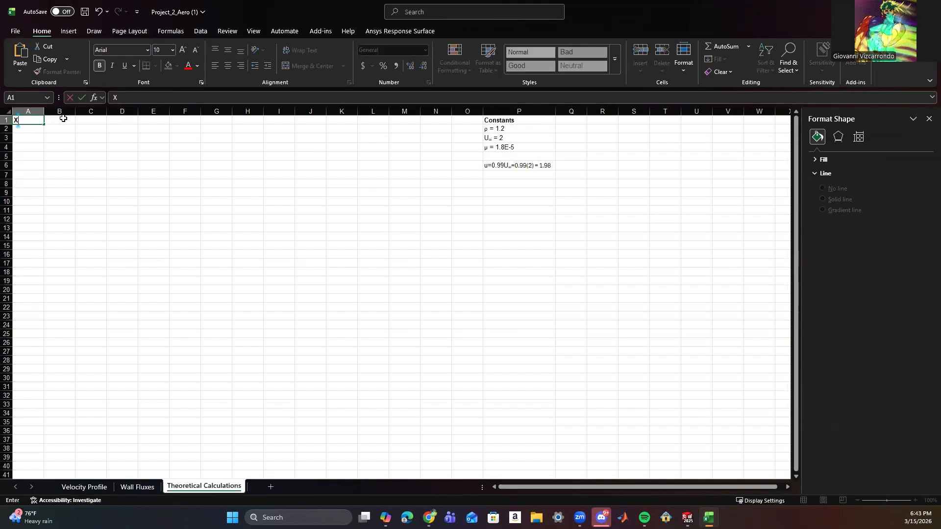
pyautogui.write(' (m)')
pyautogui.press('BackSpace')
pyautogui.write('x (m)')
# Enter the heading Re with a subscript x in cell B1 and make it bold.
pyautogui.click(69, 121)
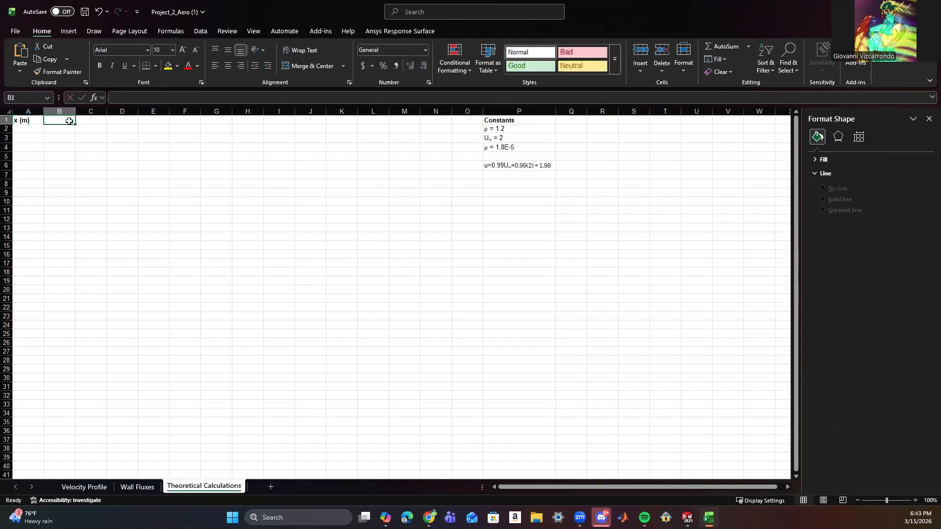
pyautogui.write('Re')
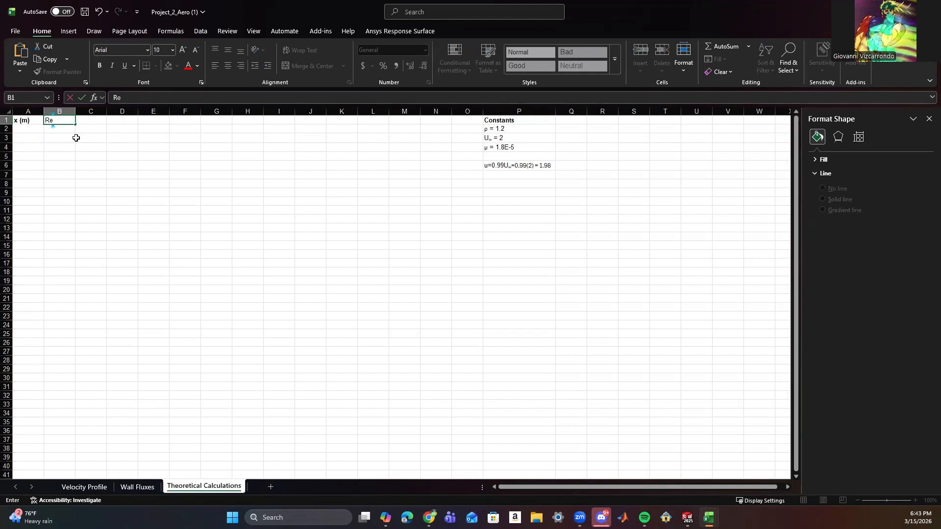
pyautogui.hotkey('ctrl', '1')
pyautogui.click(403, 203)
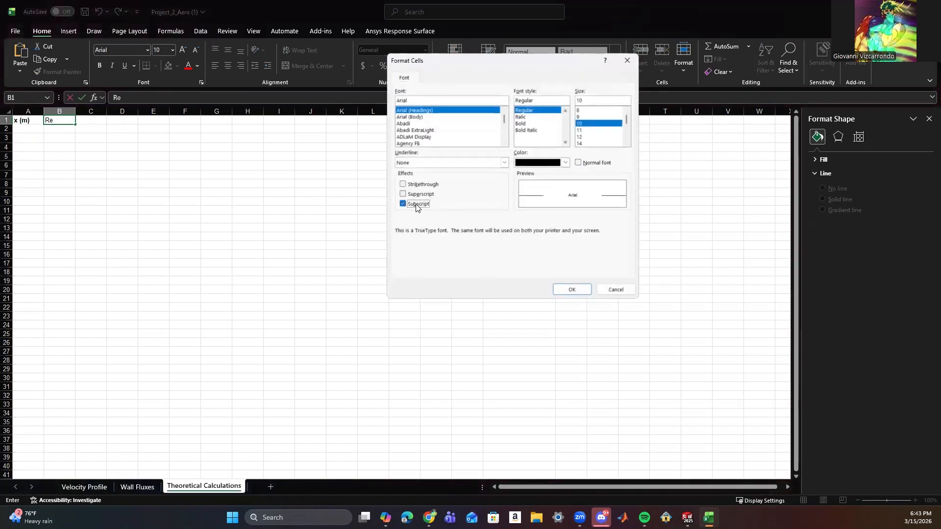
pyautogui.click(571, 289)
pyautogui.write('x')
pyautogui.moveTo(56, 119); pyautogui.dragTo(38, 119)
pyautogui.hotkey('ctrl', 'b')
pyautogui.moveTo(115, 144); pyautogui.dragTo(114, 139)
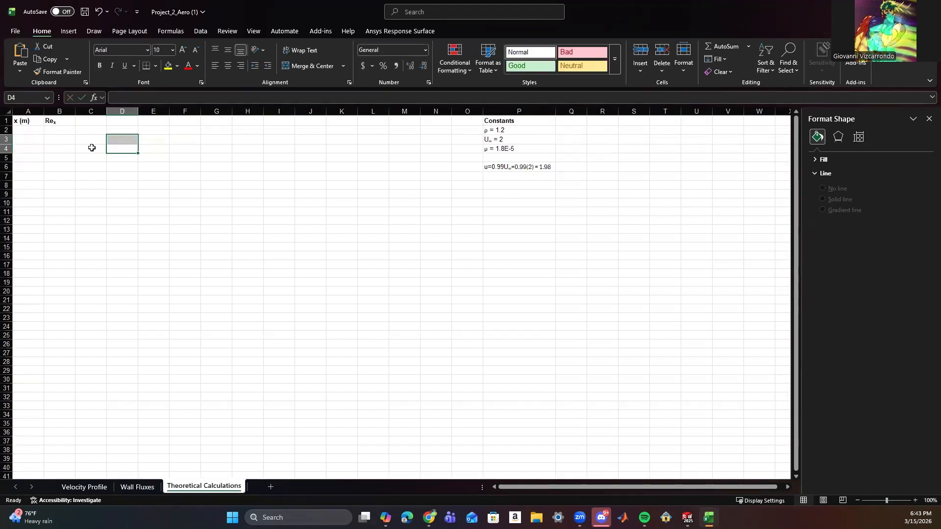
# Enter the plate positions 0.25, 0.5 and 0.75 in cells A2 to A4 under x (m).
pyautogui.click(33, 131)
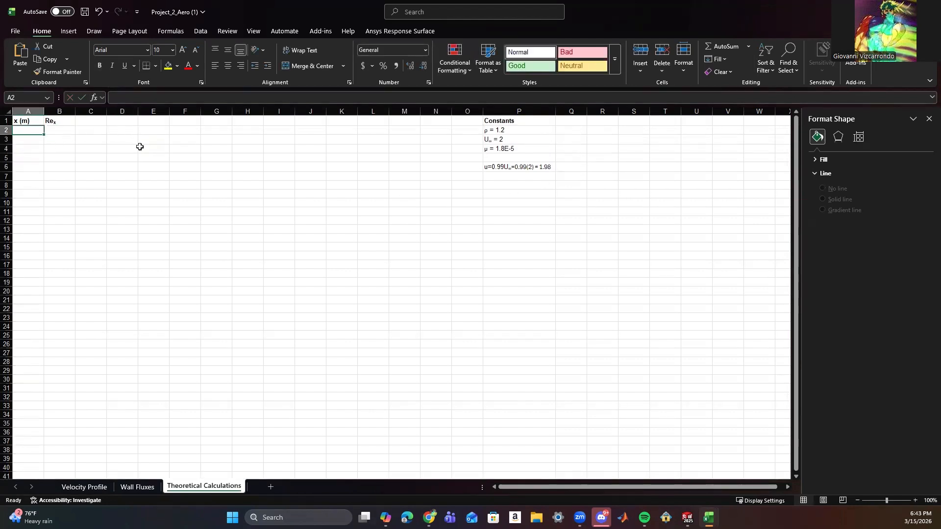
pyautogui.write('0')
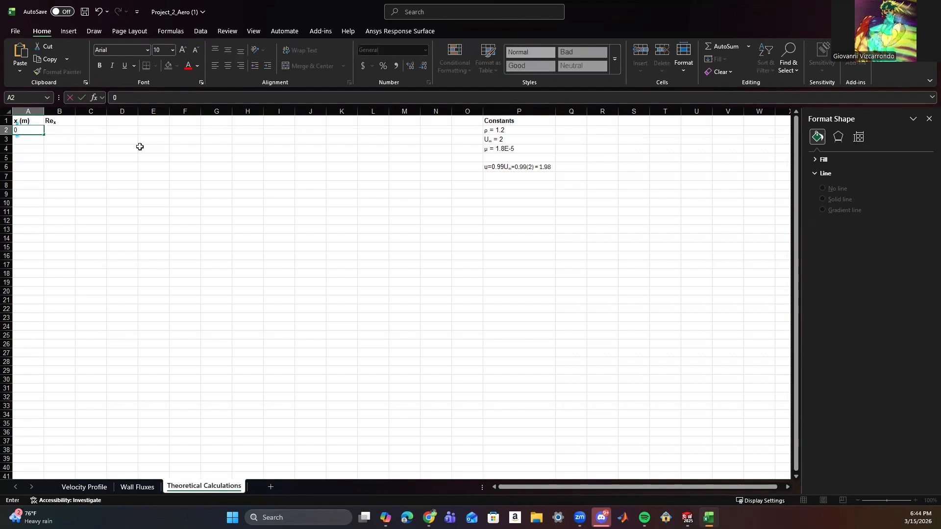
pyautogui.write('.25')
pyautogui.press('Return')
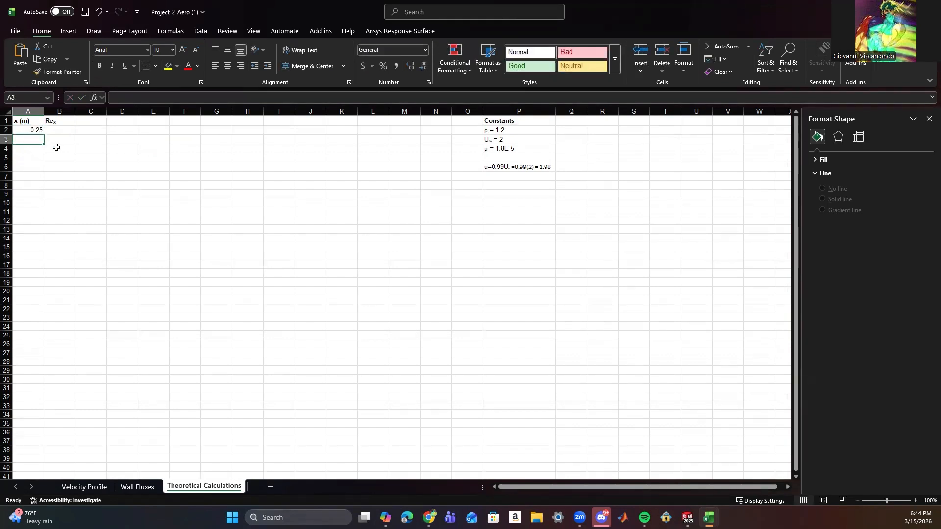
pyautogui.write('0.5')
pyautogui.press('Return')
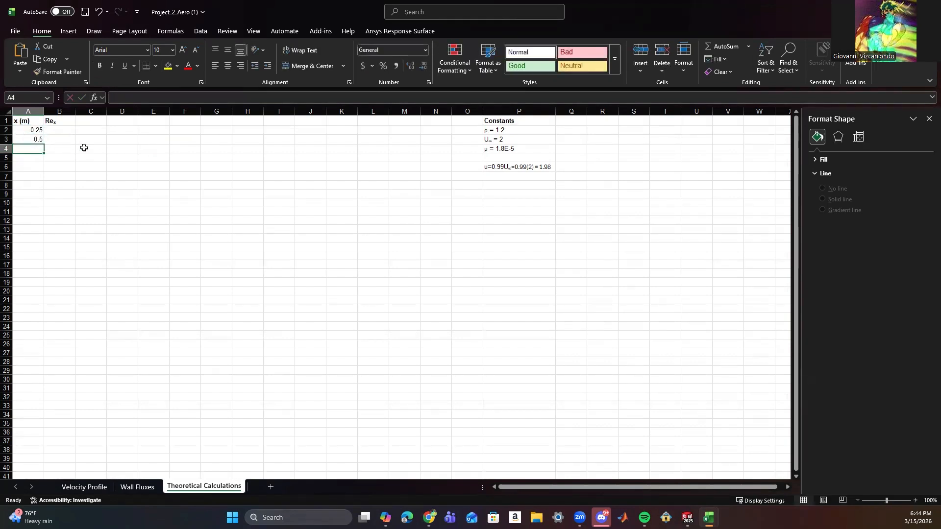
pyautogui.write('0.75')
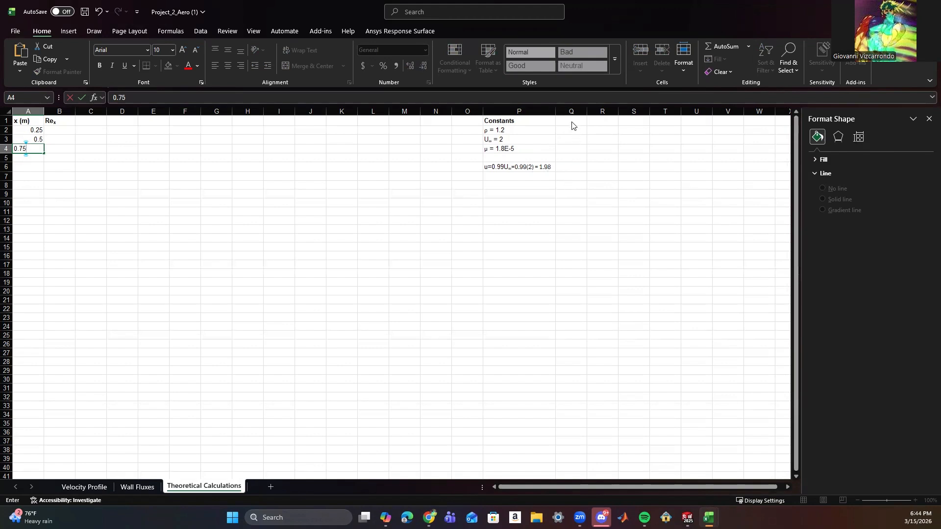
# Enter the heading Equations in cell R1 and make it bold.
pyautogui.doubleClick(604, 120)
pyautogui.write('Eqy')
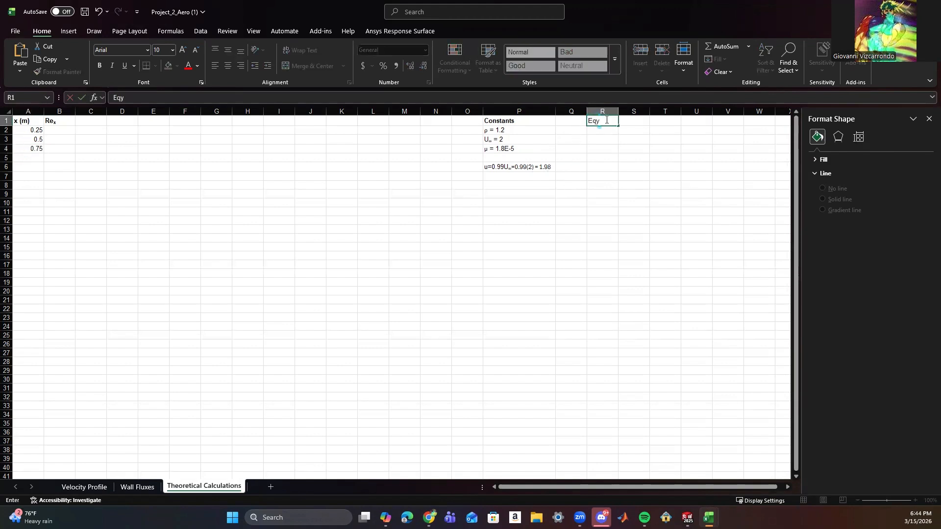
pyautogui.write('uations')
pyautogui.click(665, 158)
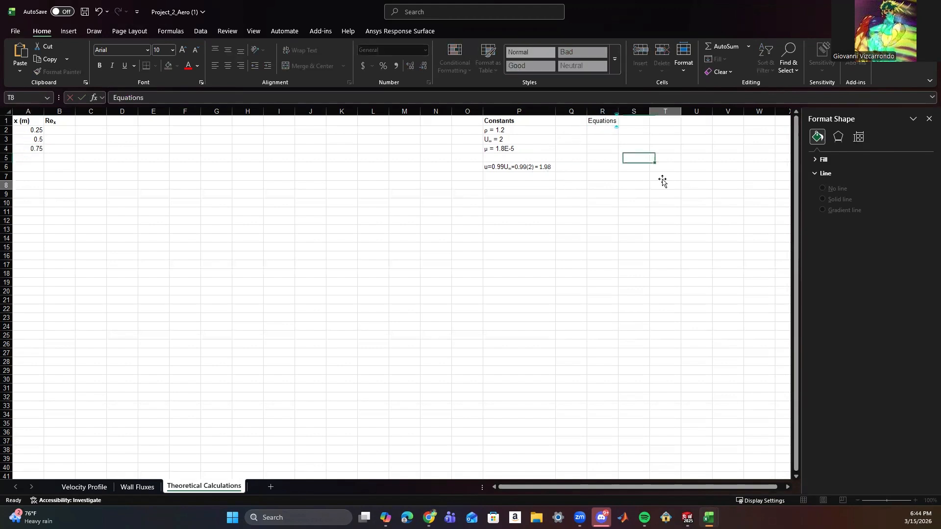
pyautogui.click(599, 119)
pyautogui.hotkey('ctrl', 'b')
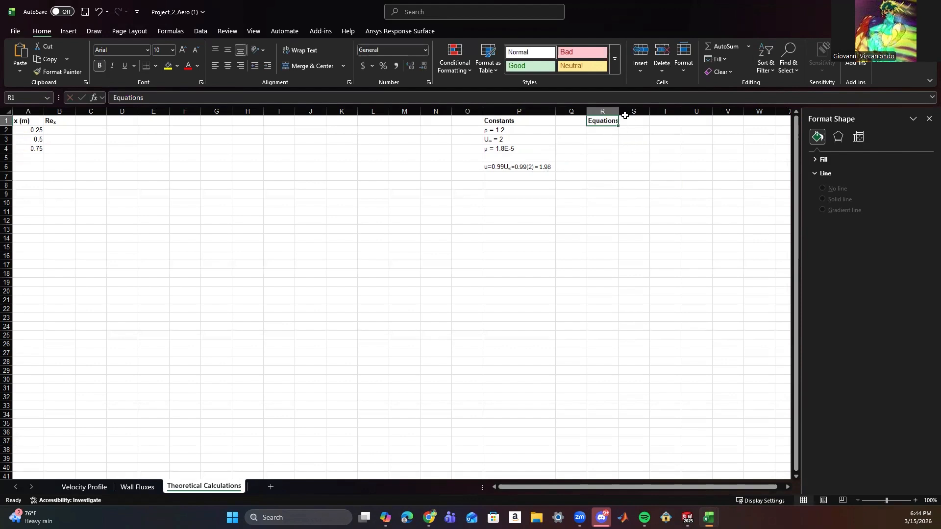
# Begin the Reynolds number equation in cell R2 with Re, a subscript x, and normal-font text = (.
pyautogui.click(614, 132)
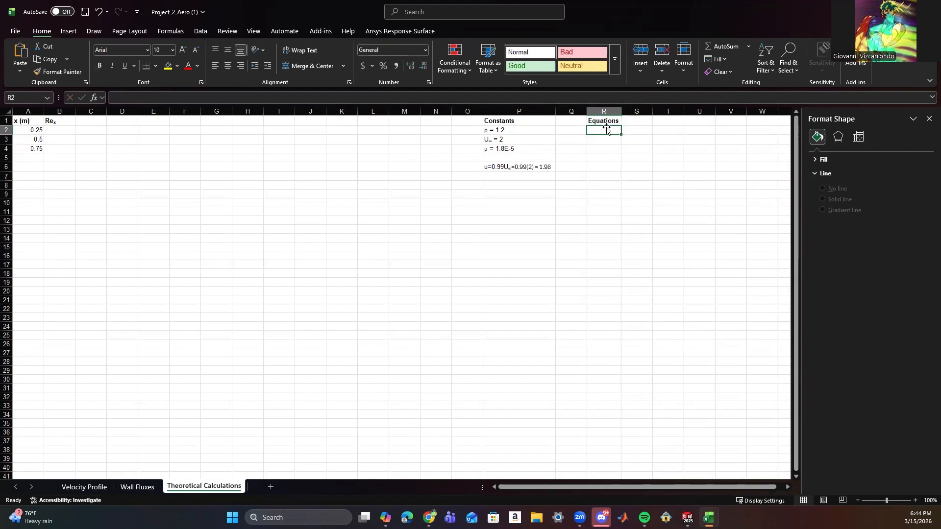
pyautogui.write('Re')
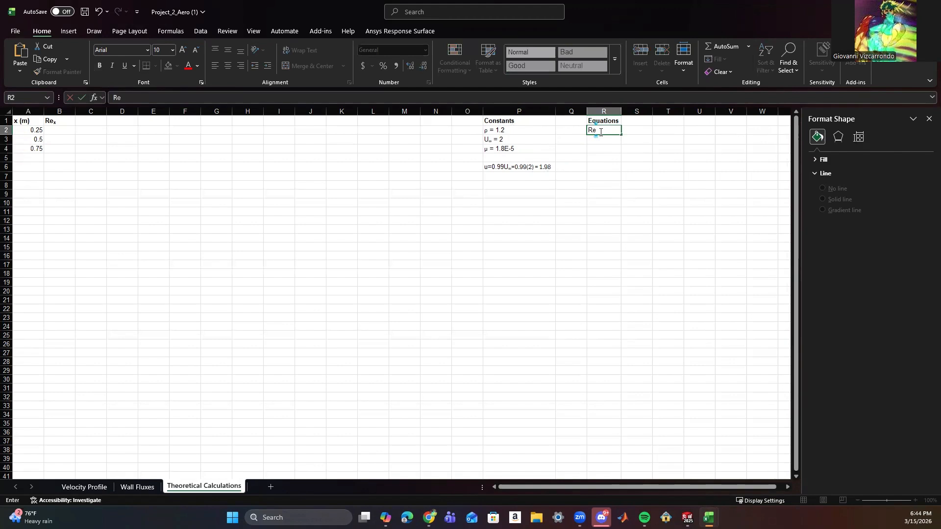
pyautogui.hotkey('ctrl', '1')
pyautogui.click(419, 204)
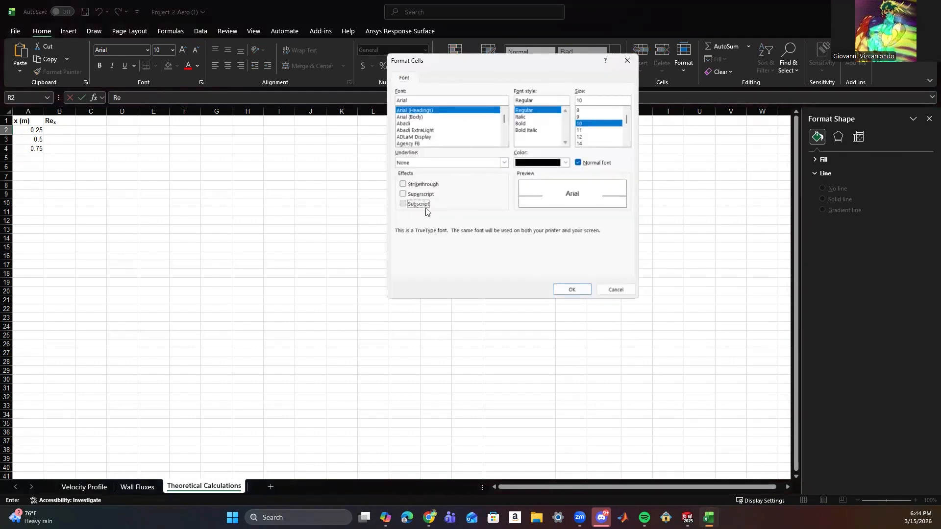
pyautogui.click(575, 291)
pyautogui.write('x')
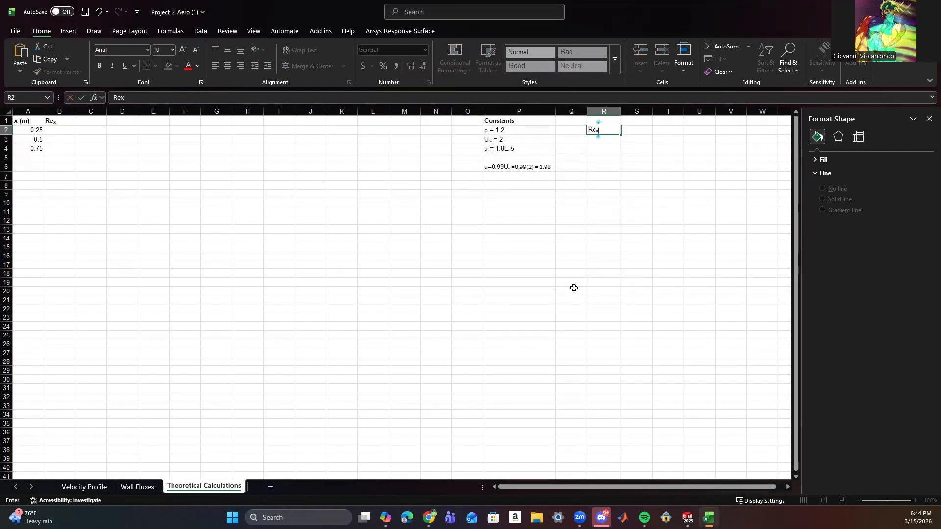
pyautogui.hotkey('ctrl', '1')
pyautogui.click(418, 204)
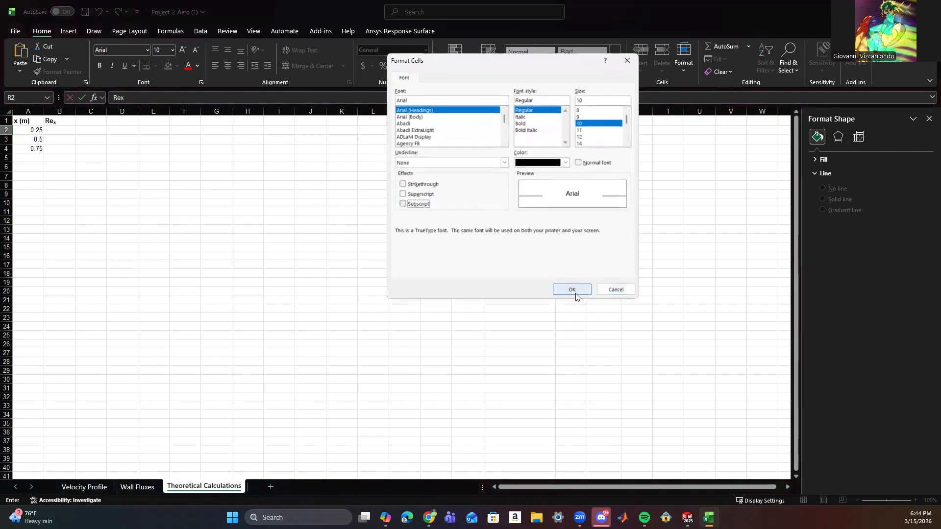
pyautogui.click(576, 293)
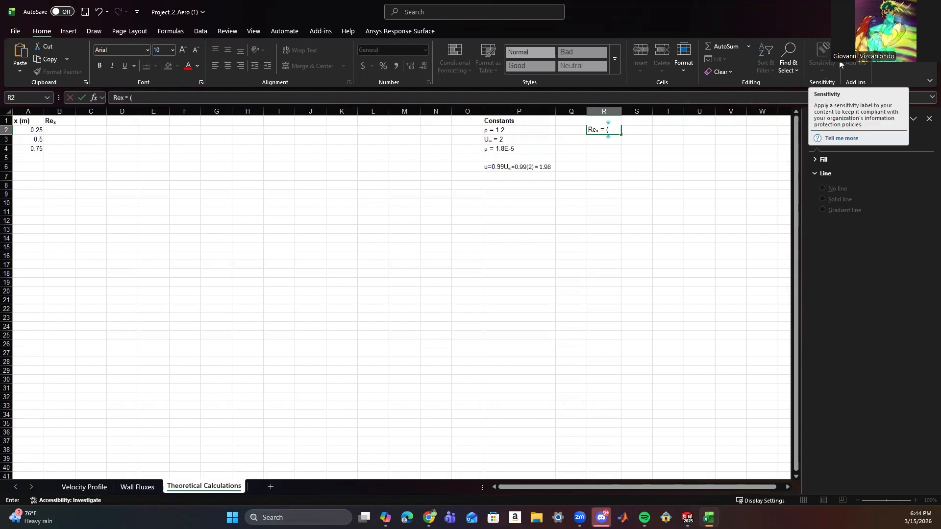
# Continue the Reynolds number equation in cell R2 with ρ, copied from the density constant in P2, followed by Ux)/.
pyautogui.click(488, 131)
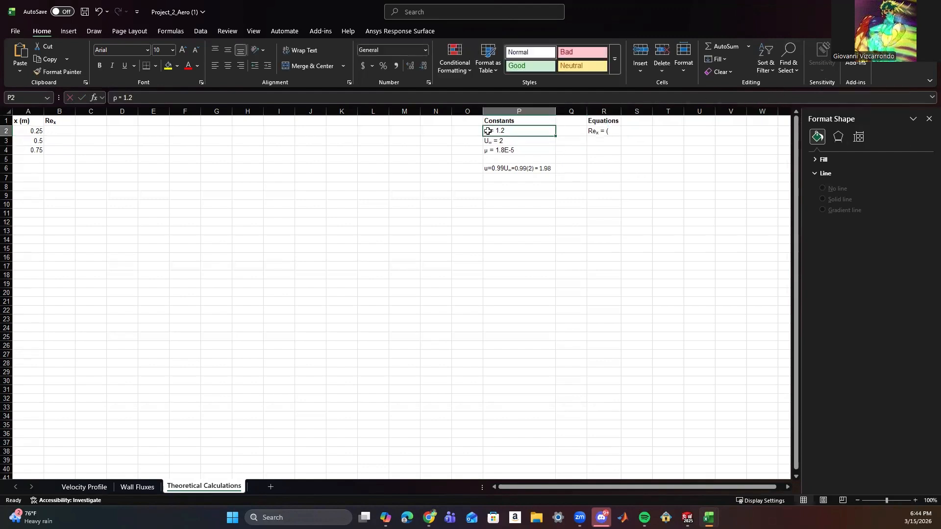
pyautogui.moveTo(120, 98); pyautogui.dragTo(112, 97)
pyautogui.hotkey('ctrl', 'c')
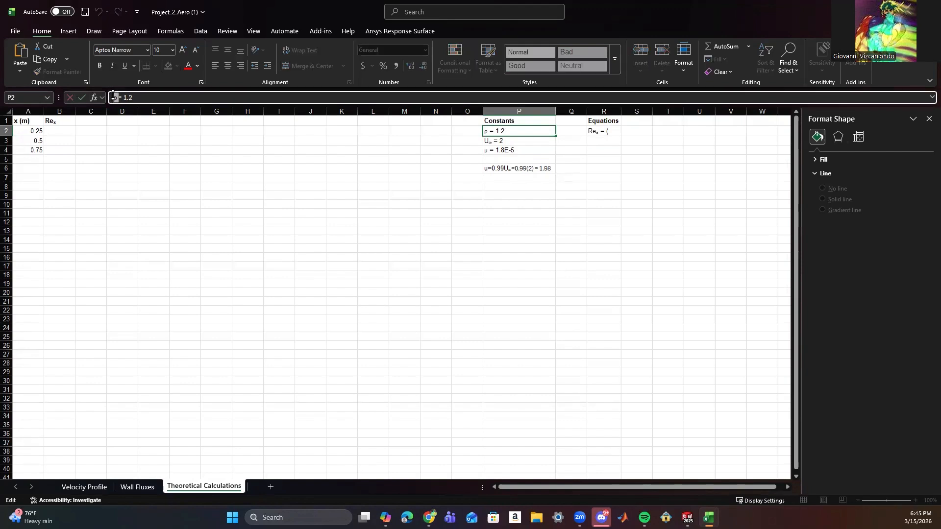
pyautogui.doubleClick(611, 131)
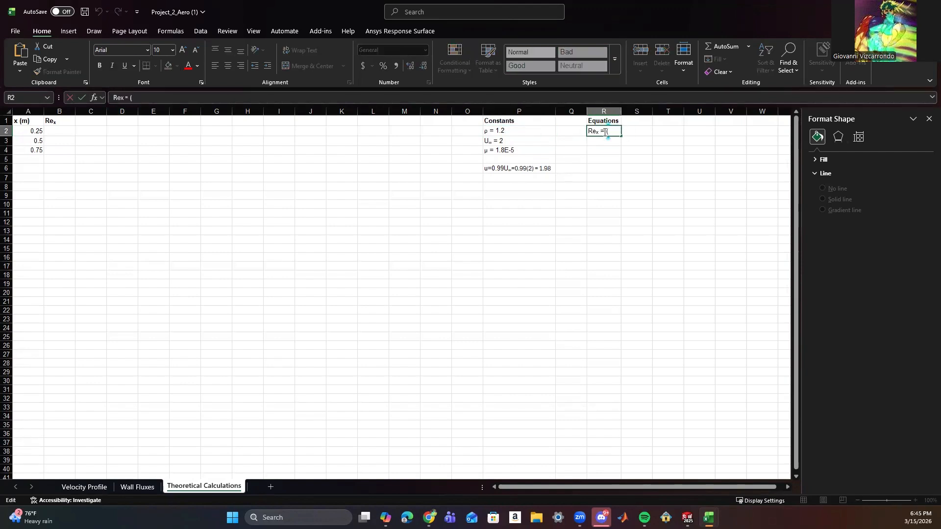
pyautogui.hotkey('ctrl', 'v')
pyautogui.click(490, 141)
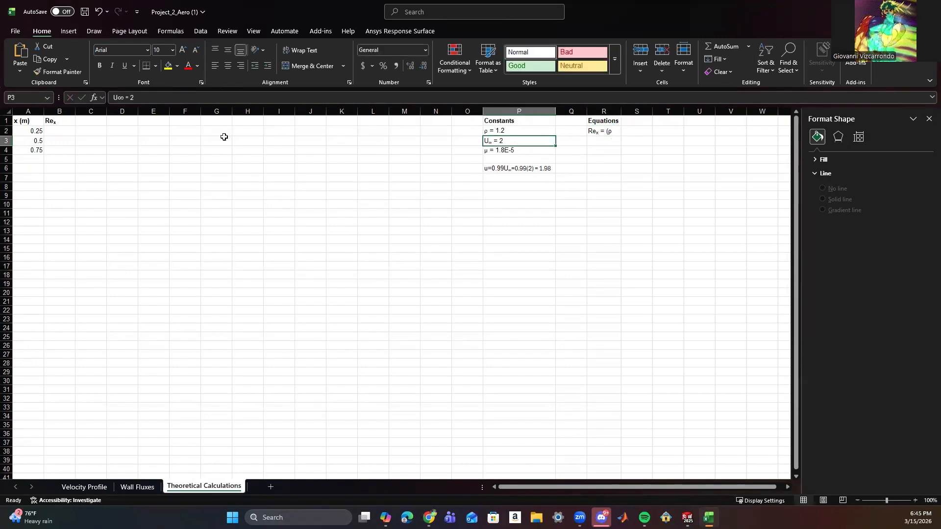
pyautogui.doubleClick(611, 130)
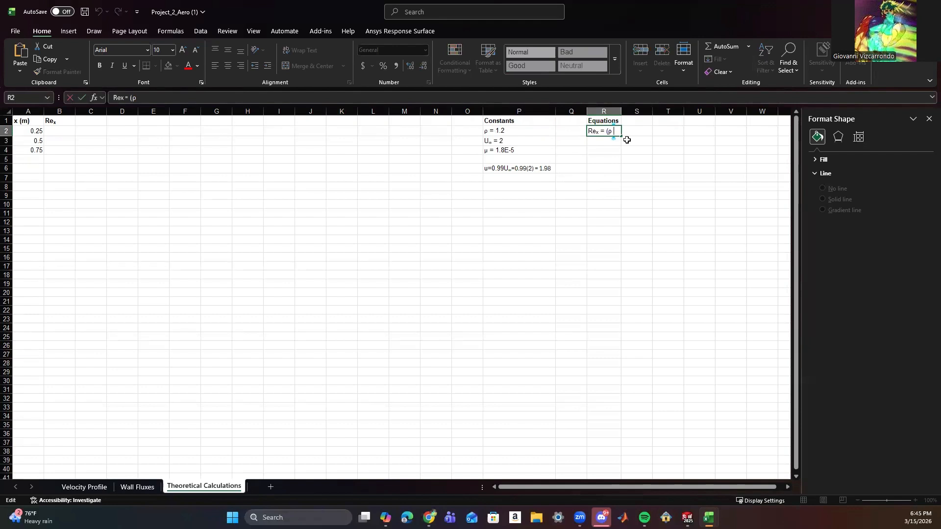
pyautogui.write('Ux)/')
# Complete the Reynolds number equation in R2 with μ, copied from the constant in P4, and fit column R to its contents.
pyautogui.doubleClick(489, 150)
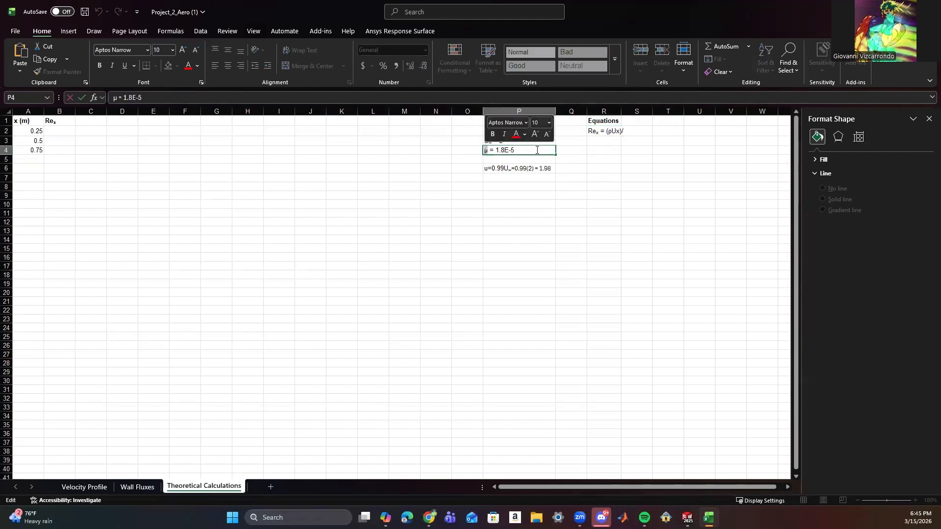
pyautogui.click(623, 132)
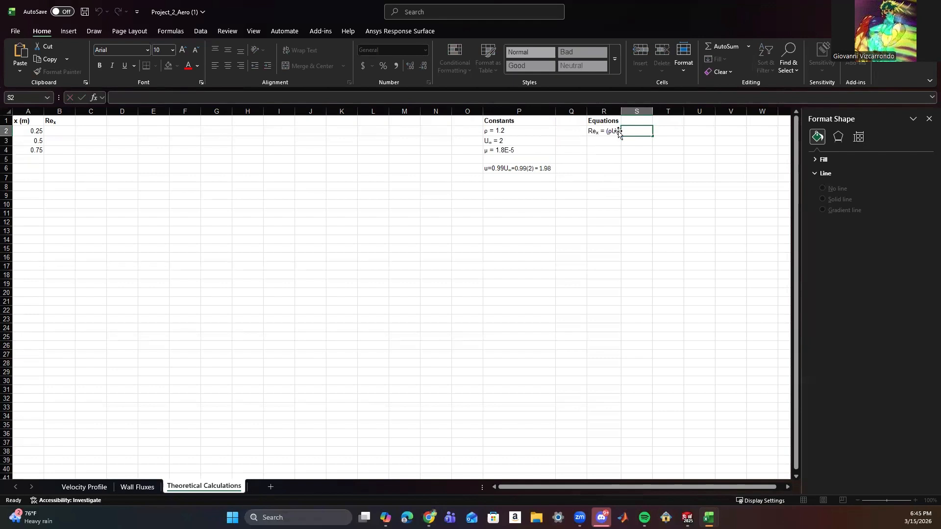
pyautogui.click(617, 131)
pyautogui.click(220, 103)
pyautogui.write('μ')
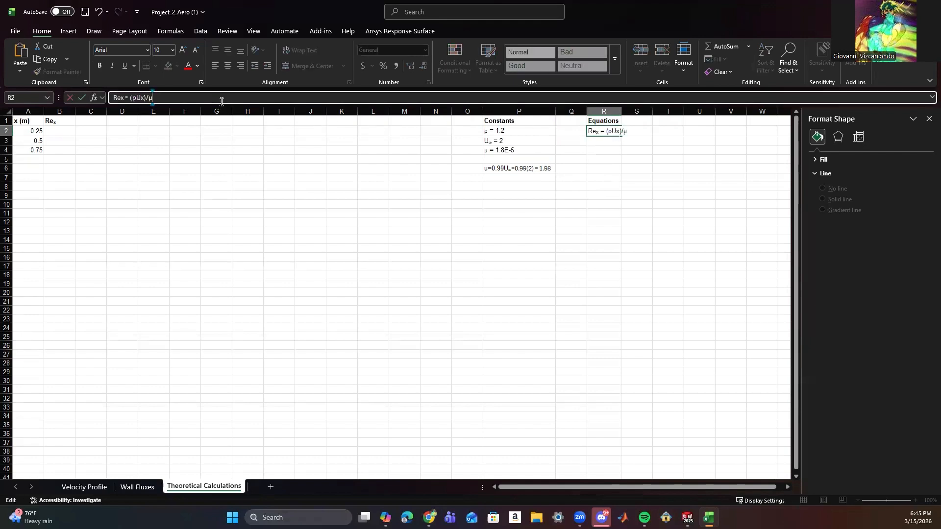
pyautogui.click(468, 186)
pyautogui.doubleClick(621, 111)
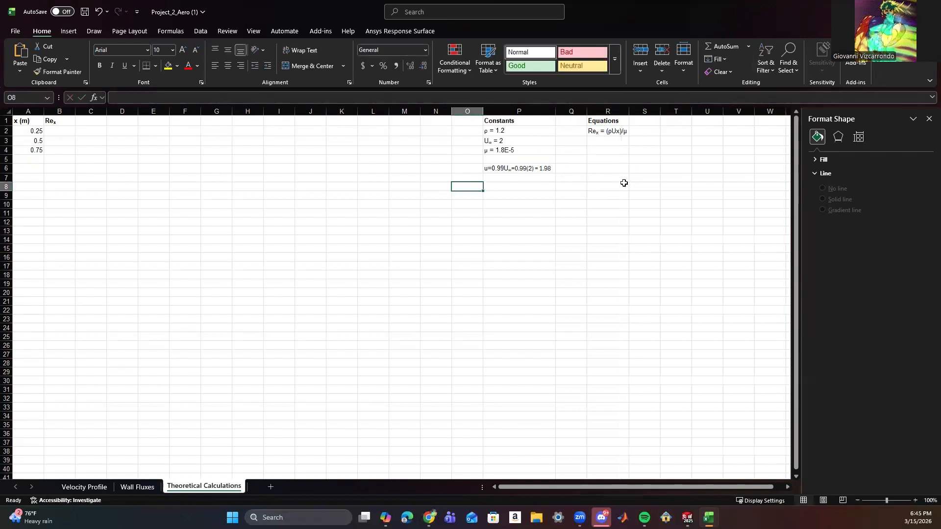
pyautogui.click(624, 186)
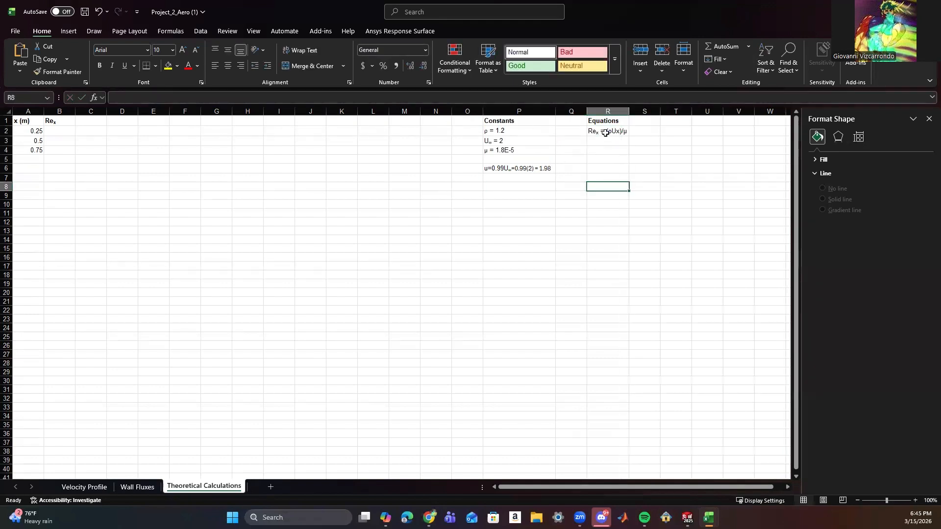
# Begin the Reynolds number calculation in cell B2 with (1.2*2*.
pyautogui.click(49, 130)
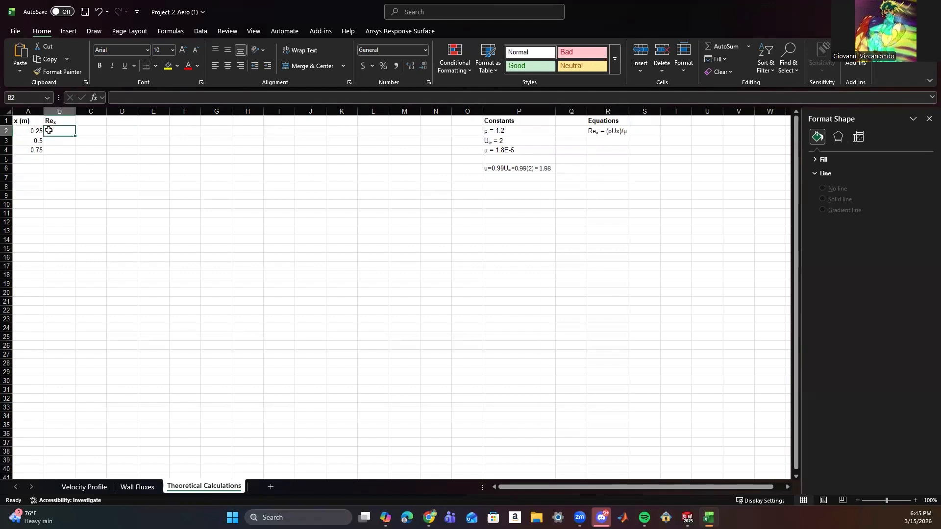
pyautogui.write('(')
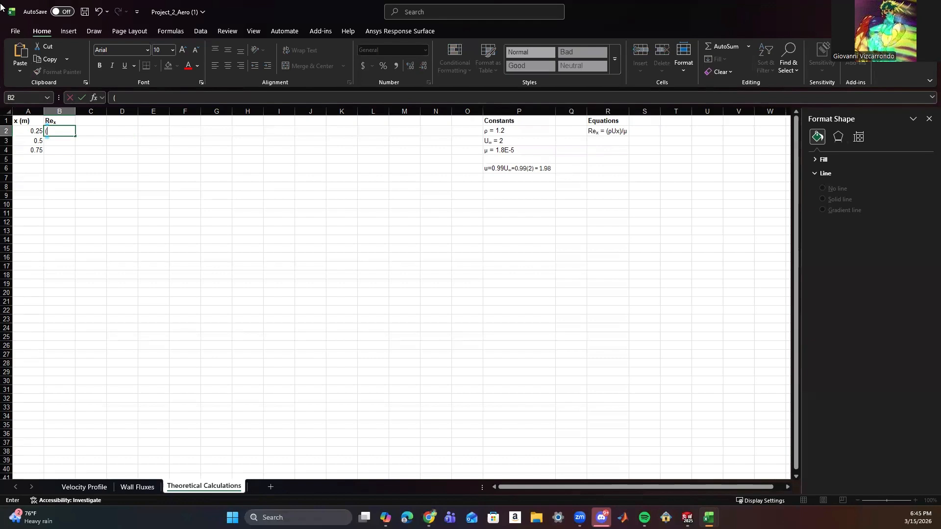
pyautogui.write('1.2')
pyautogui.click(137, 96)
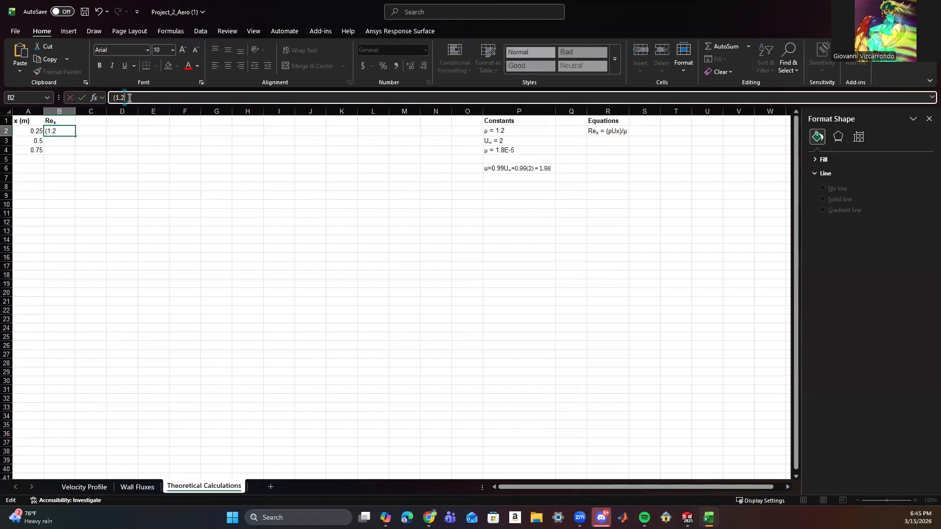
pyautogui.write('*2*')
# Try to add a reference to cell A2 to the unfinished entry in B2.
pyautogui.click(28, 130)
pyautogui.click(62, 133)
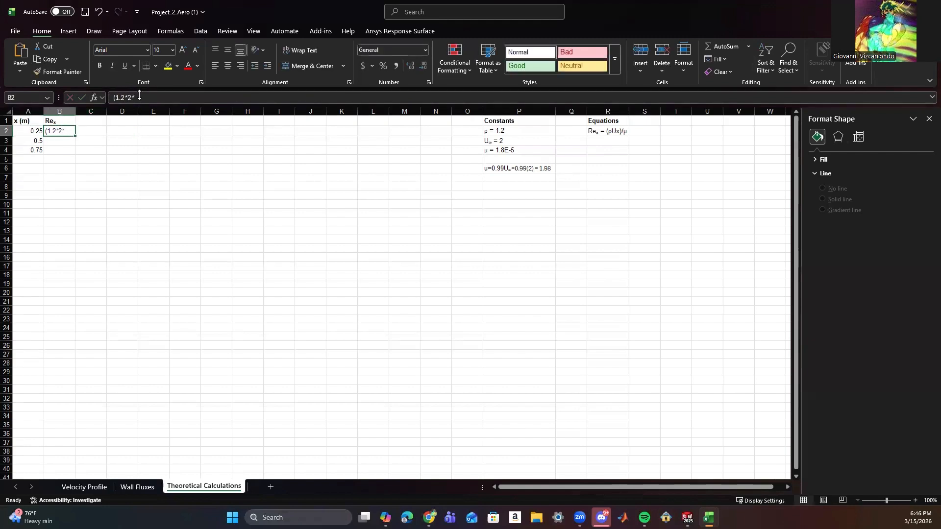
pyautogui.click(139, 95)
pyautogui.click(38, 131)
pyautogui.click(62, 132)
# Turn the entry in B2 into a formula that references the x position, reading =(1.2*2*A2)/1.8E-5.
pyautogui.click(153, 96)
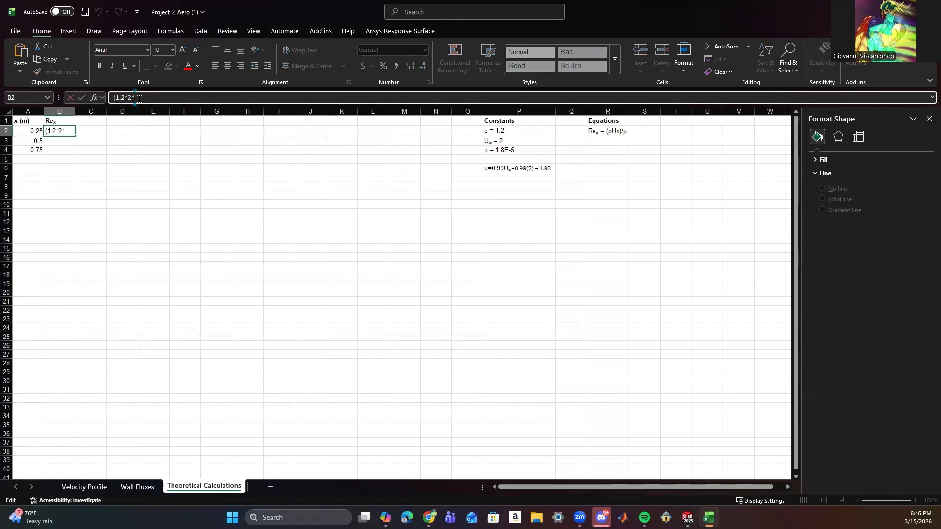
pyautogui.click(111, 96)
pyautogui.write('=')
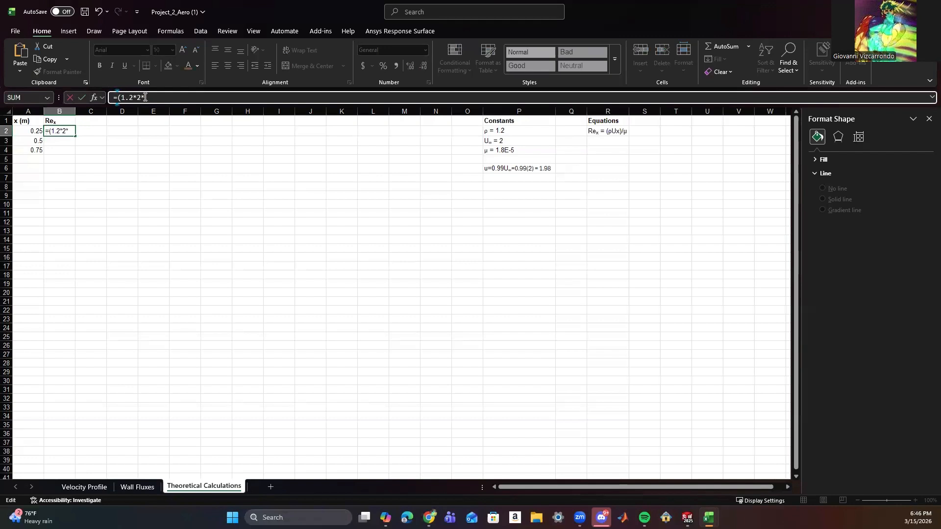
pyautogui.click(171, 99)
pyautogui.click(29, 132)
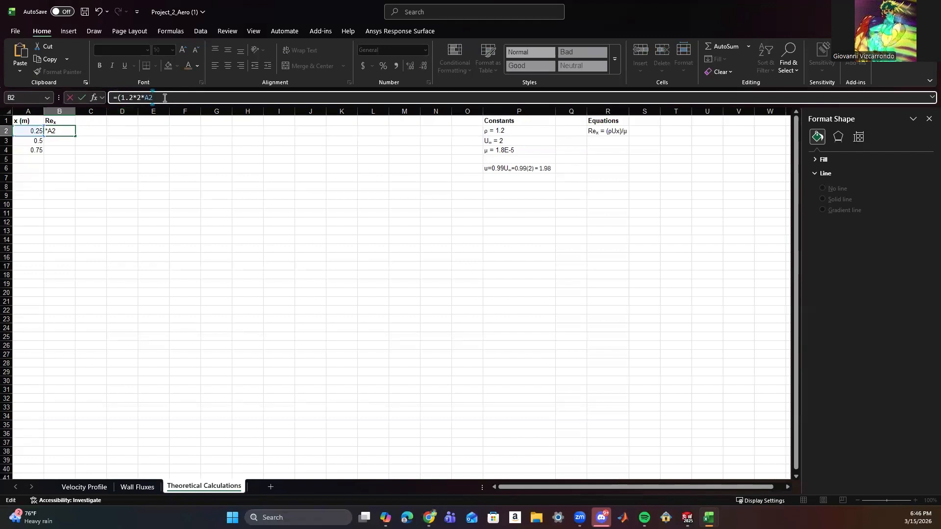
pyautogui.write(')/1.8E')
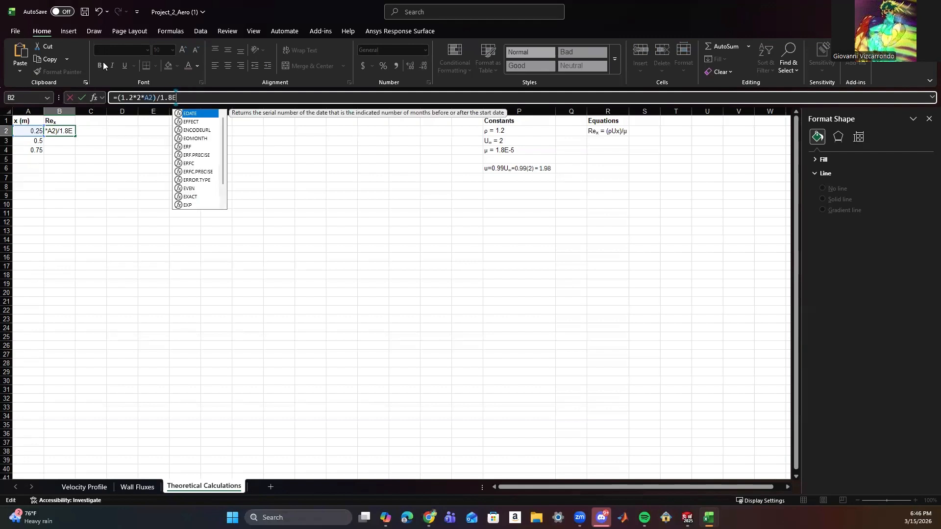
pyautogui.write('-5')
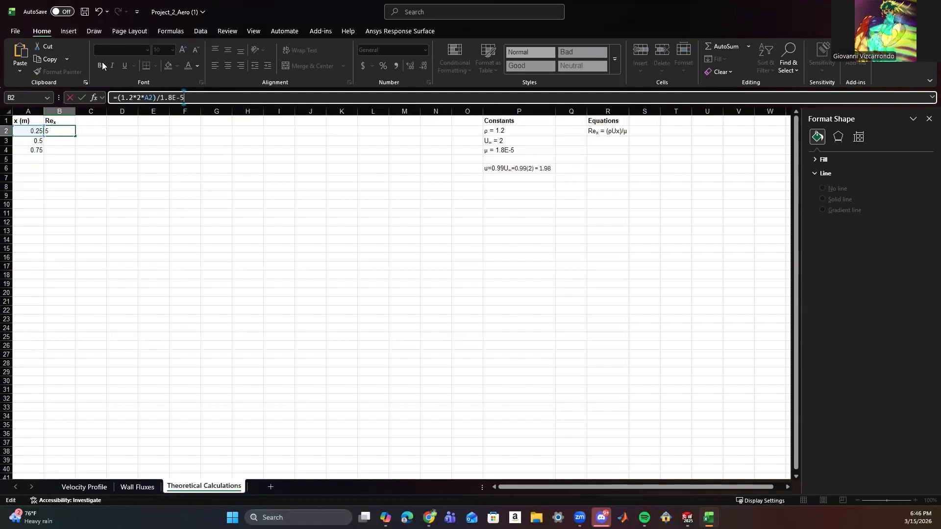
pyautogui.write(')')
# Enclose the 1.8E-5 denominator of the B2 formula in parentheses and fill the formula down to B4.
pyautogui.press('Left')
pyautogui.press('Left')
pyautogui.press('Left')
pyautogui.press('Left')
pyautogui.press('Left')
pyautogui.press('Left')
pyautogui.write('(')
pyautogui.click(112, 172)
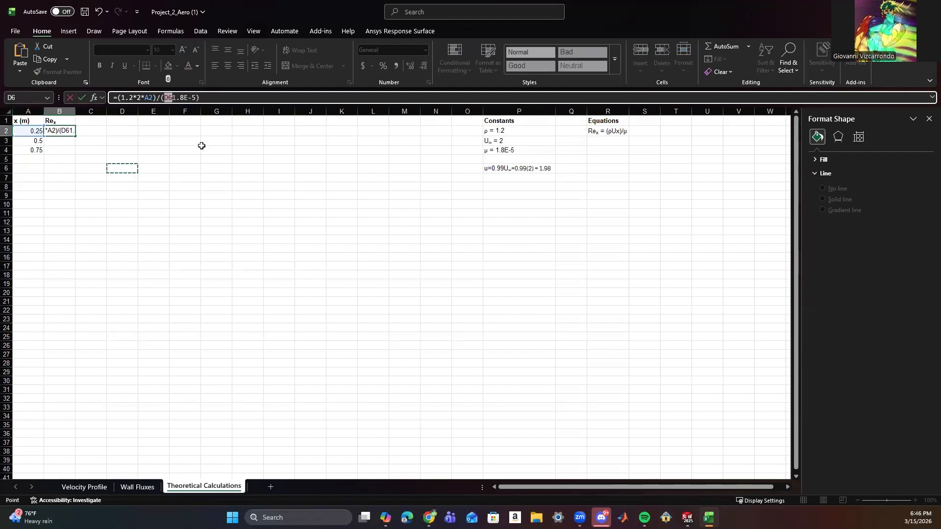
pyautogui.click(168, 97)
pyautogui.press('BackSpace')
pyautogui.press('BackSpace')
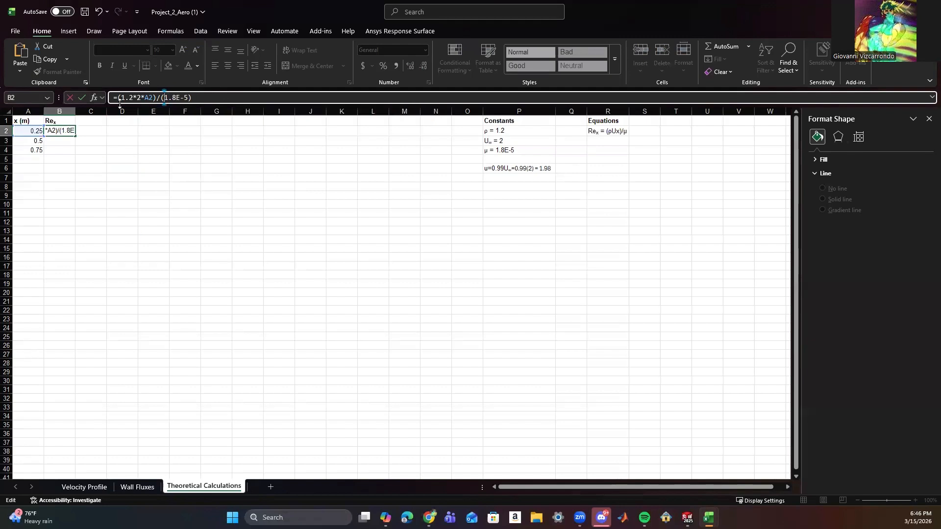
pyautogui.click(81, 96)
pyautogui.moveTo(75, 136); pyautogui.dragTo(74, 156)
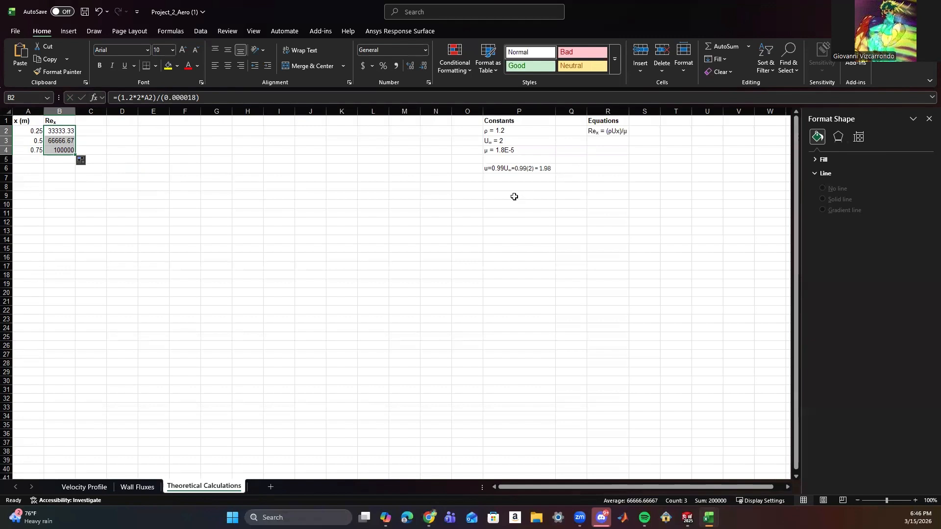
# Insert the Greek small letter delta (δ) symbol in cell C1.
pyautogui.click(90, 122)
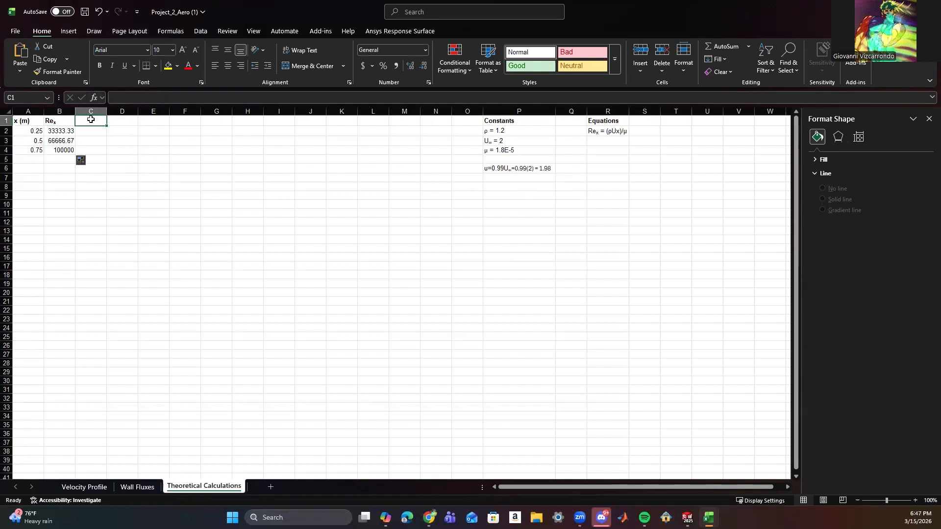
pyautogui.doubleClick(91, 119)
pyautogui.click(69, 32)
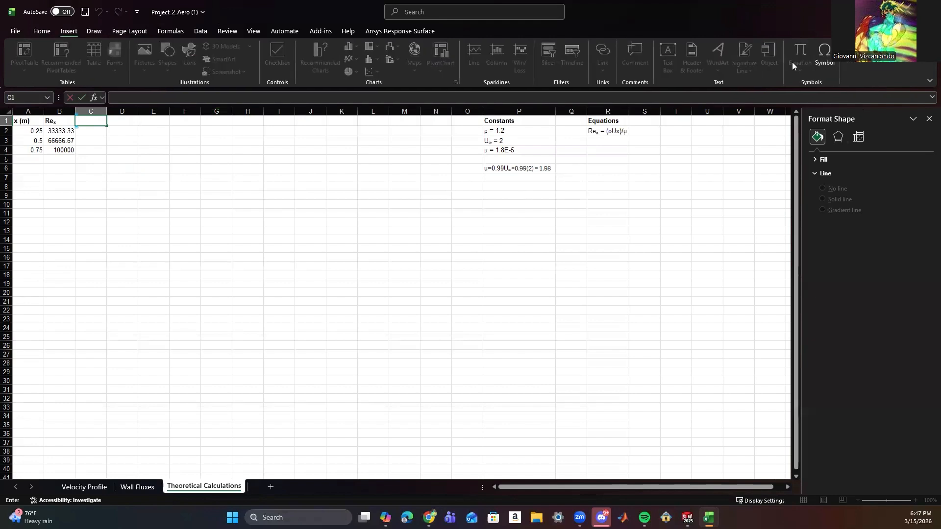
pyautogui.click(824, 54)
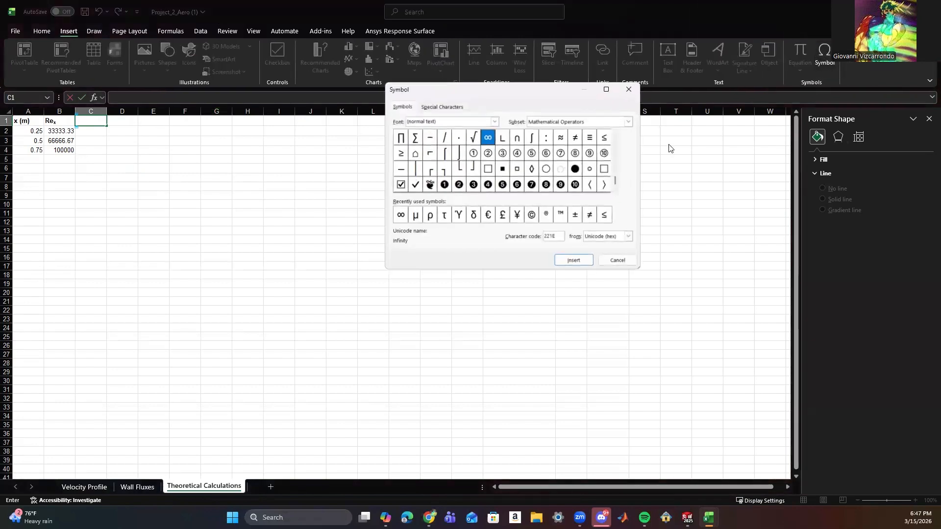
pyautogui.click(473, 215)
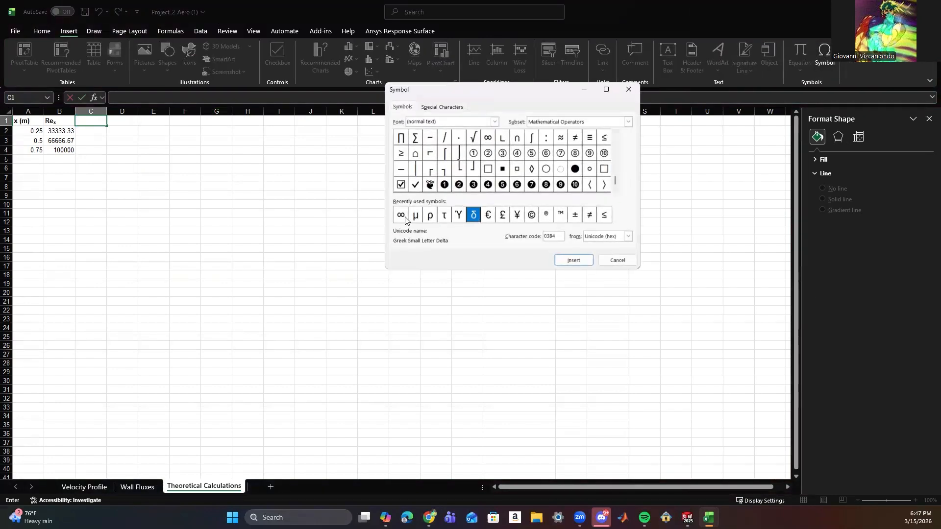
pyautogui.click(569, 259)
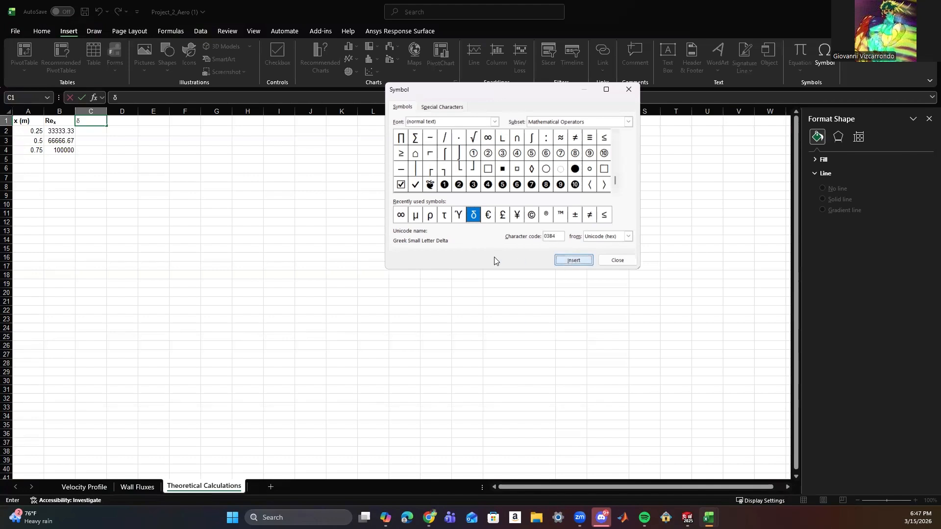
pyautogui.click(618, 261)
# Append Theoretica; with a capital T after δ in cell C1 and fit column C to the heading.
pyautogui.write('the')
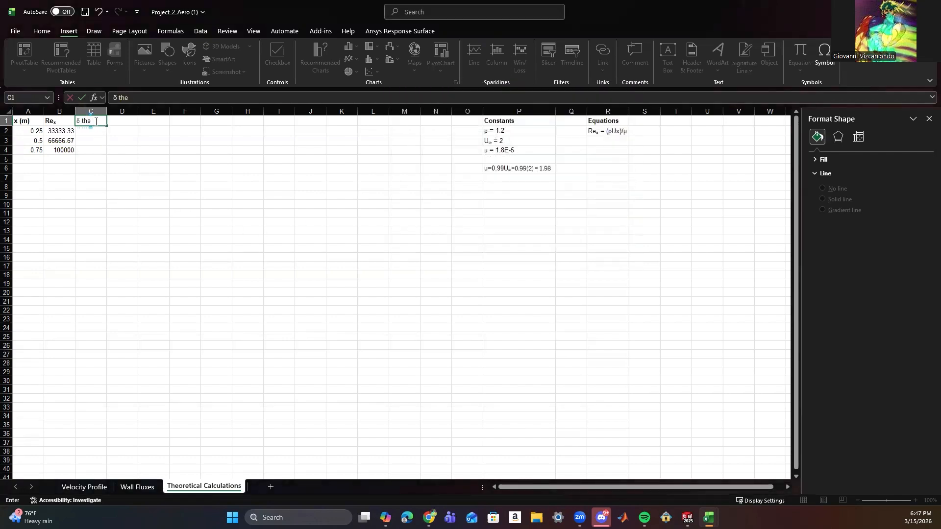
pyautogui.write('oretica;')
pyautogui.click(86, 121)
pyautogui.press('BackSpace')
pyautogui.write('T')
pyautogui.click(149, 147)
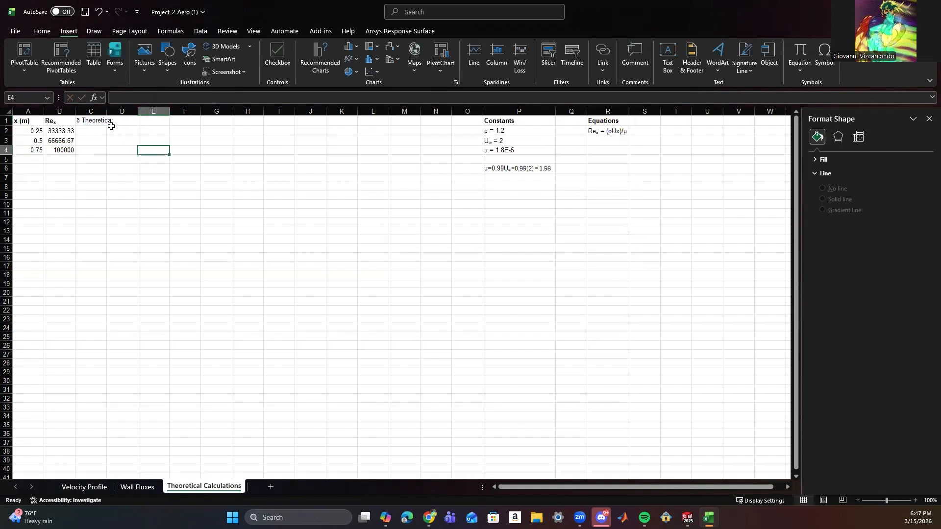
pyautogui.doubleClick(107, 111)
# Make the heading in C1 bold and correct its ending to read δ Theoretical, with column C refitted.
pyautogui.click(101, 121)
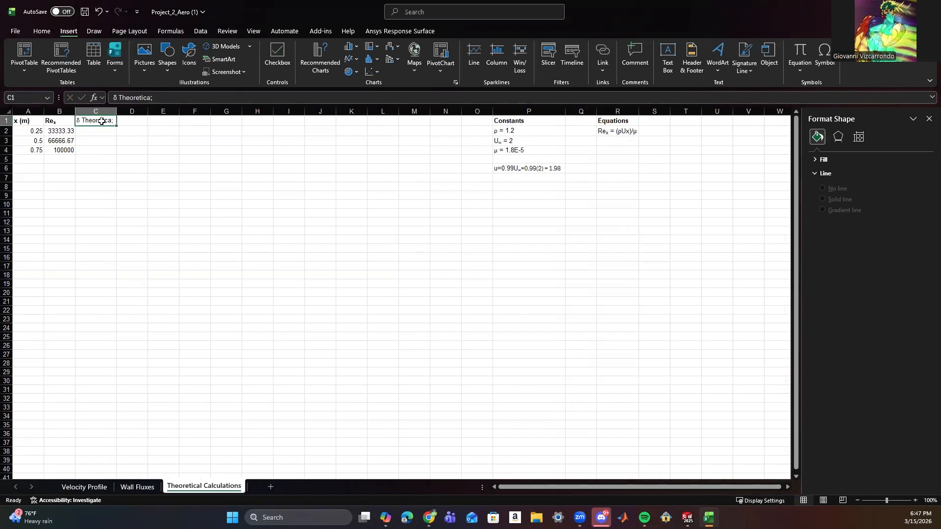
pyautogui.hotkey('ctrl', 'b')
pyautogui.click(139, 132)
pyautogui.doubleClick(118, 110)
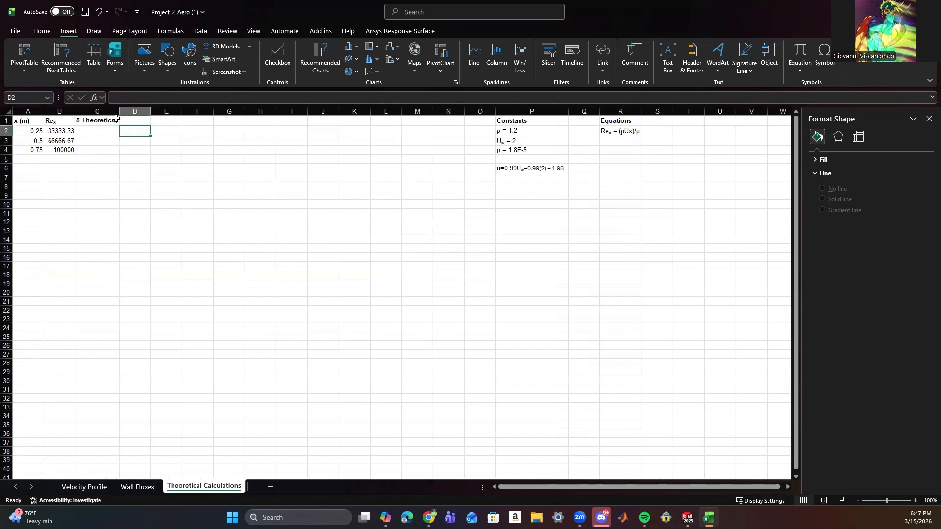
pyautogui.doubleClick(116, 121)
pyautogui.press('BackSpace')
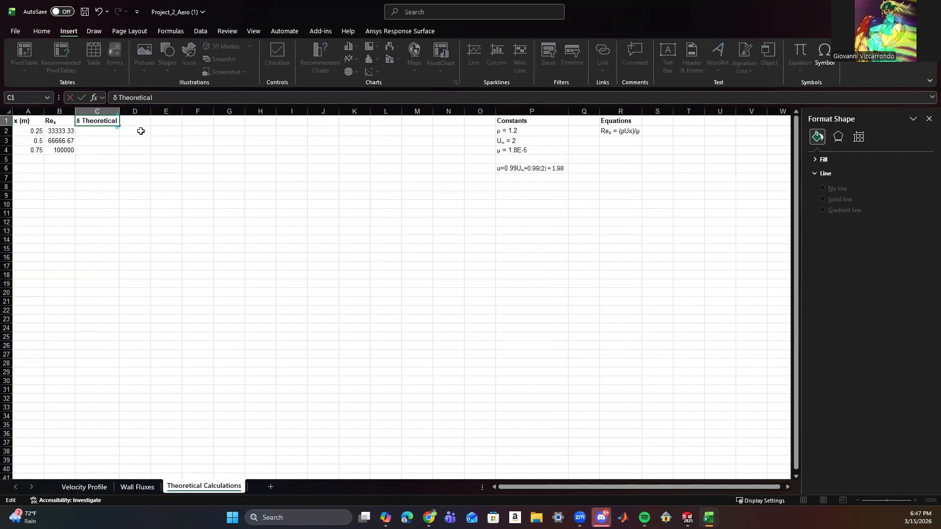
pyautogui.click(139, 142)
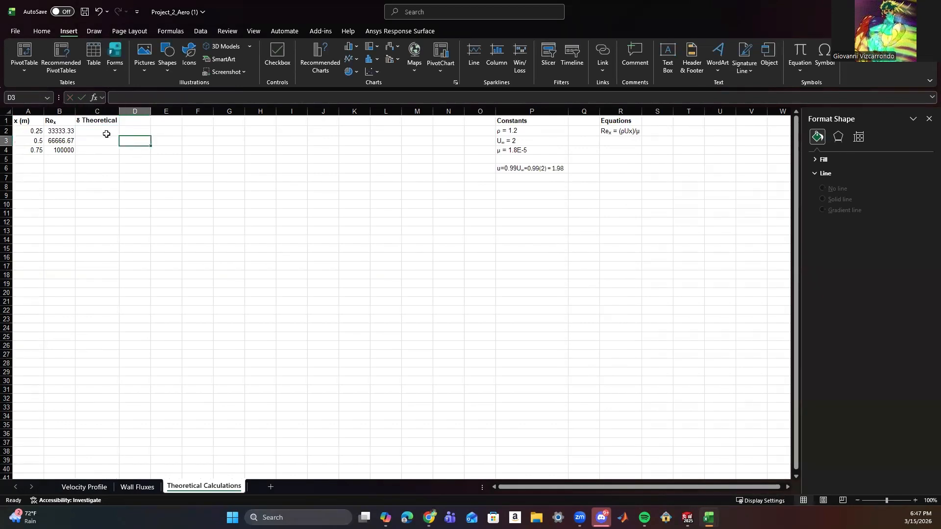
# Begin the boundary-layer thickness equation in cell R3 with the δ symbol followed by = 5x/.
pyautogui.doubleClick(614, 141)
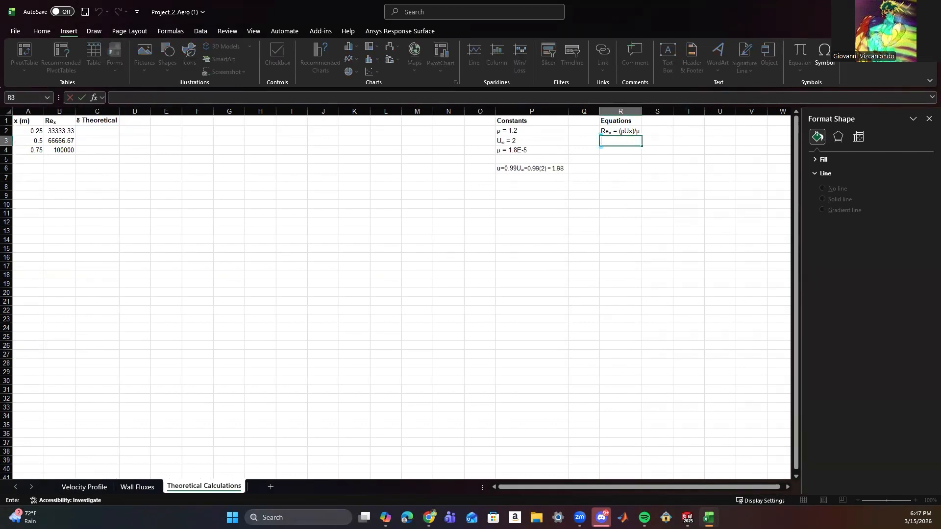
pyautogui.click(401, 215)
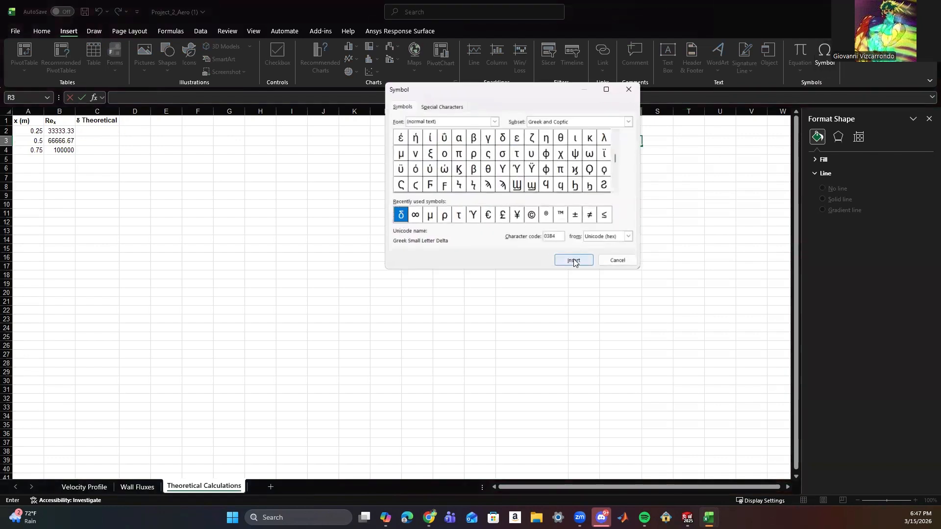
pyautogui.click(618, 257)
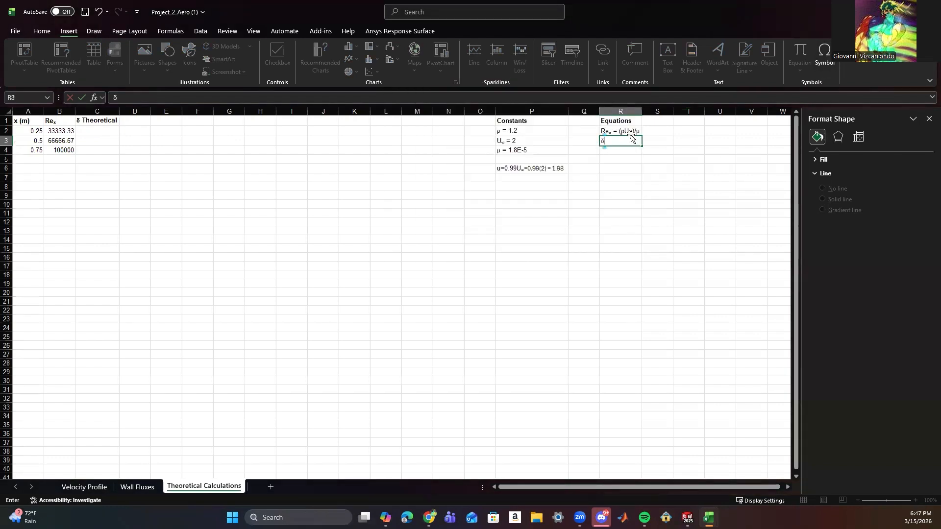
pyautogui.write('= 5x/ (')
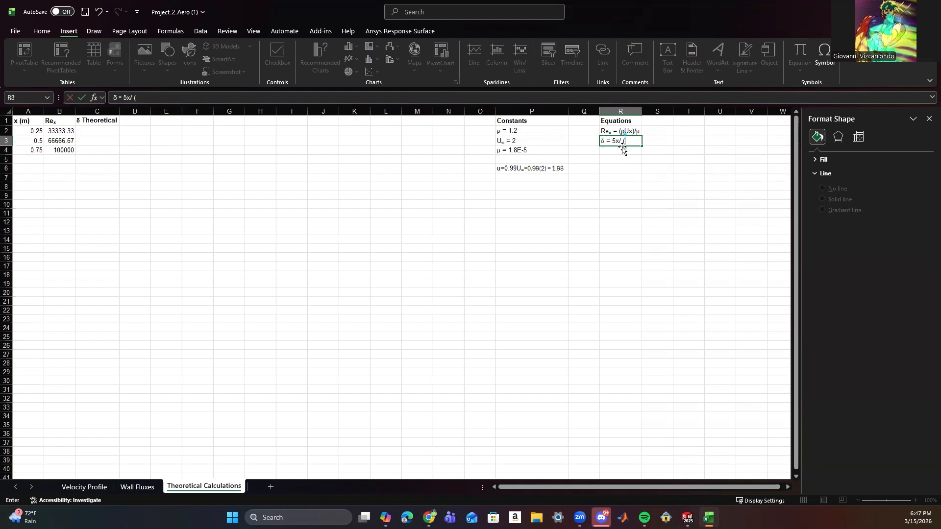
# Append Re with a subscript x after the opening bracket in the boundary-layer thickness equation in cell R3.
pyautogui.click(606, 131)
pyautogui.click(629, 141)
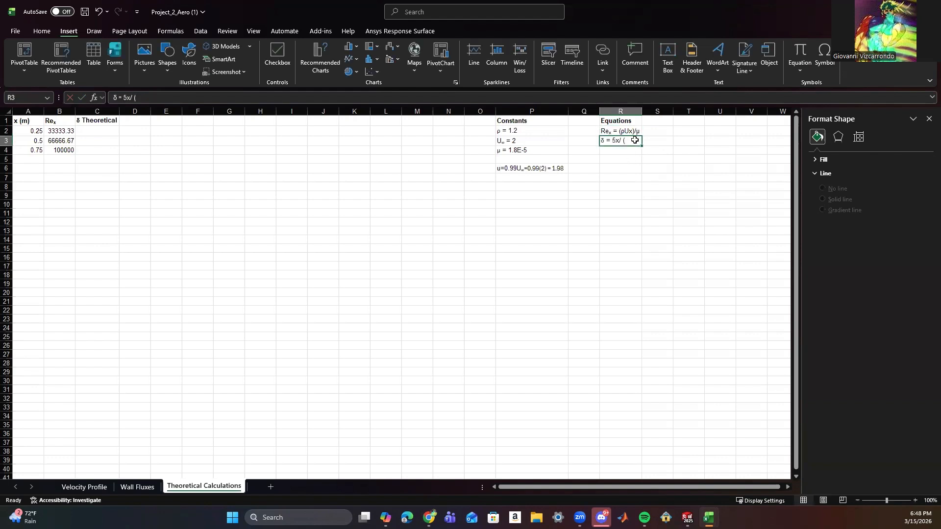
pyautogui.doubleClick(630, 142)
pyautogui.write('Re')
pyautogui.hotkey('ctrl', '1')
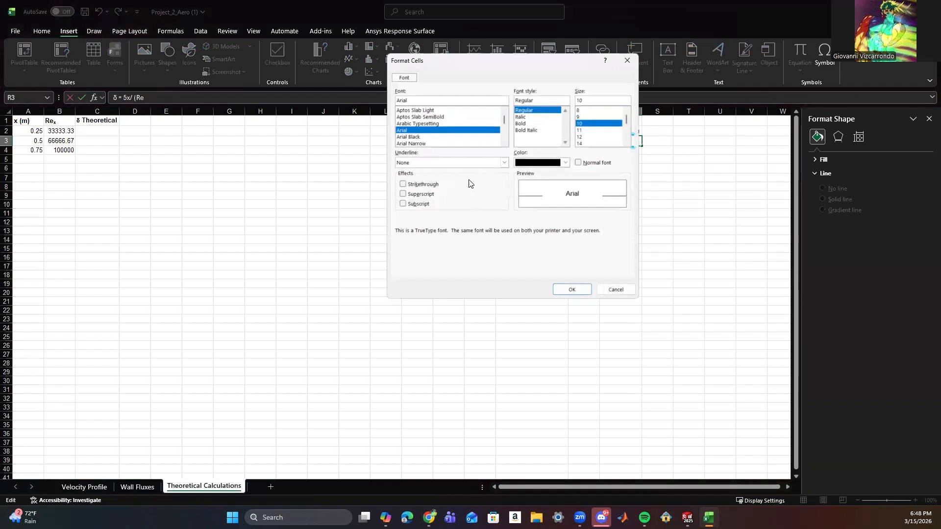
pyautogui.click(402, 204)
pyautogui.click(578, 290)
pyautogui.write('x')
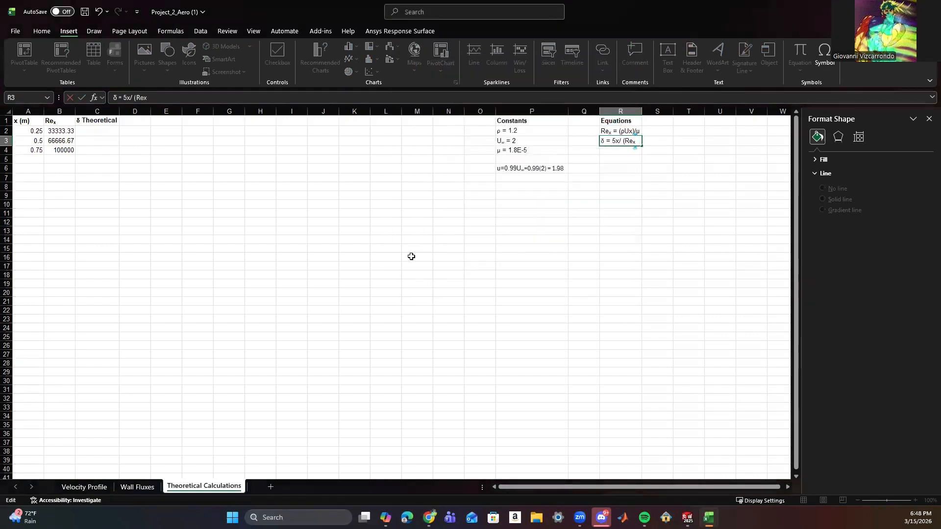
# Return to normal text, finish the equation in R3 with )^1/2, and fit column R to its contents.
pyautogui.hotkey('ctrl', '1')
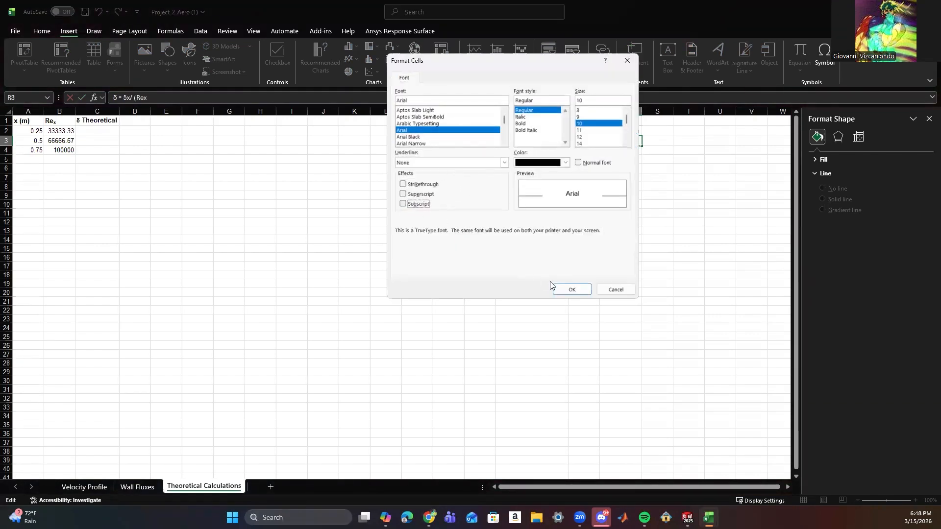
pyautogui.click(557, 289)
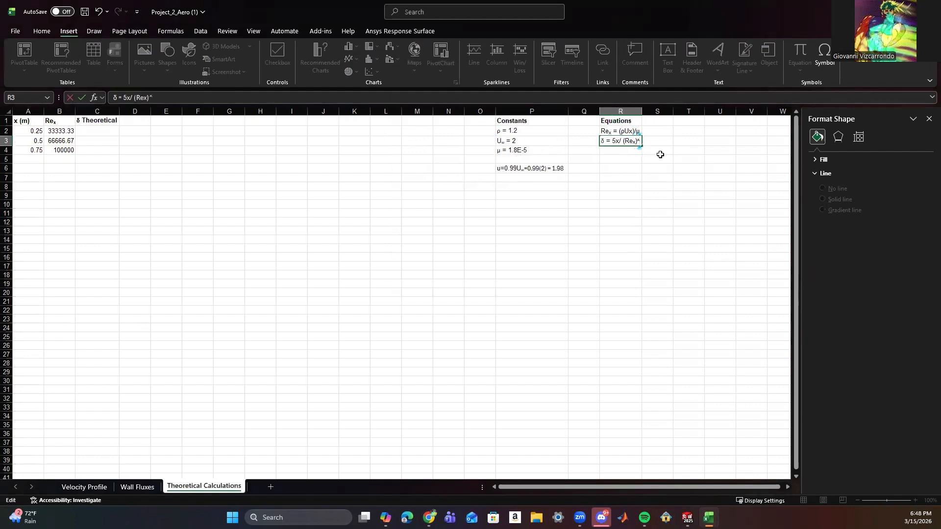
pyautogui.write(')^1/2')
pyautogui.doubleClick(643, 112)
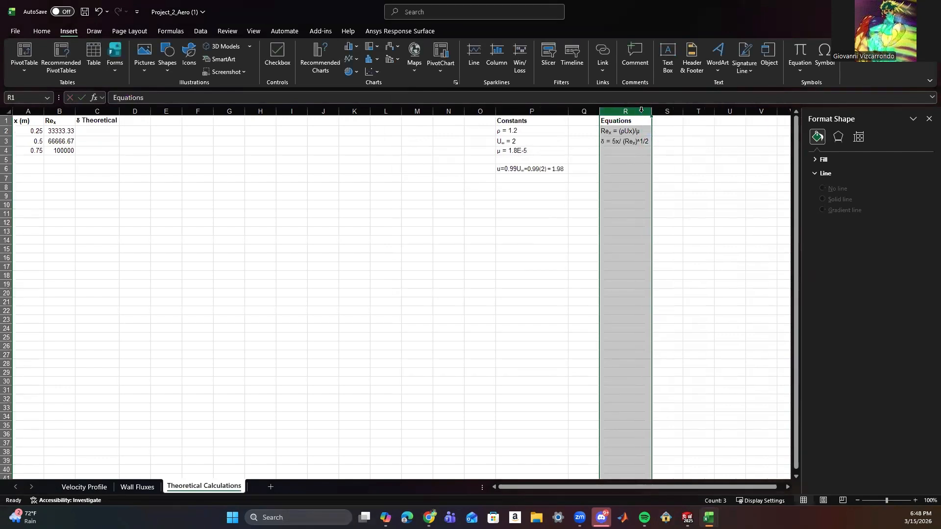
# Enclose the whole denominator of the R3 equation in outer brackets to read ((Reₓ)^1/2), and refit column R.
pyautogui.click(664, 168)
pyautogui.doubleClick(622, 142)
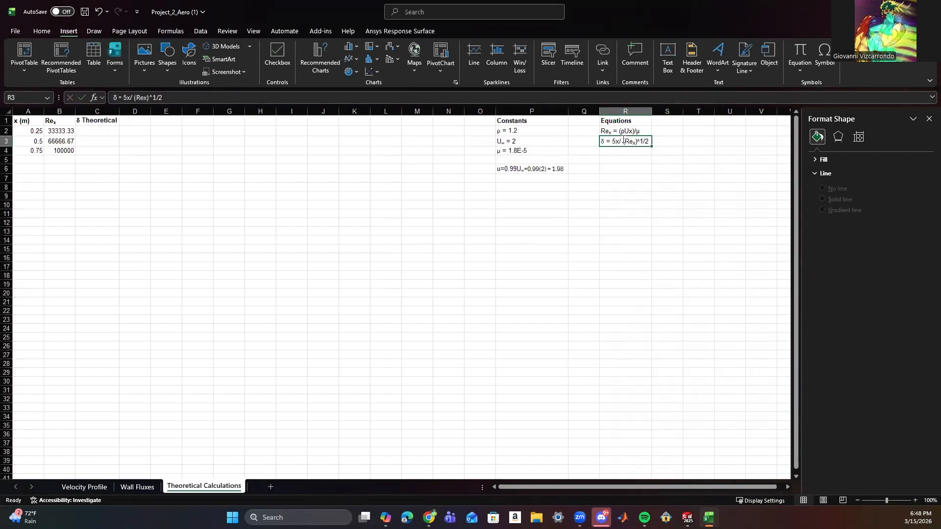
pyautogui.write('(')
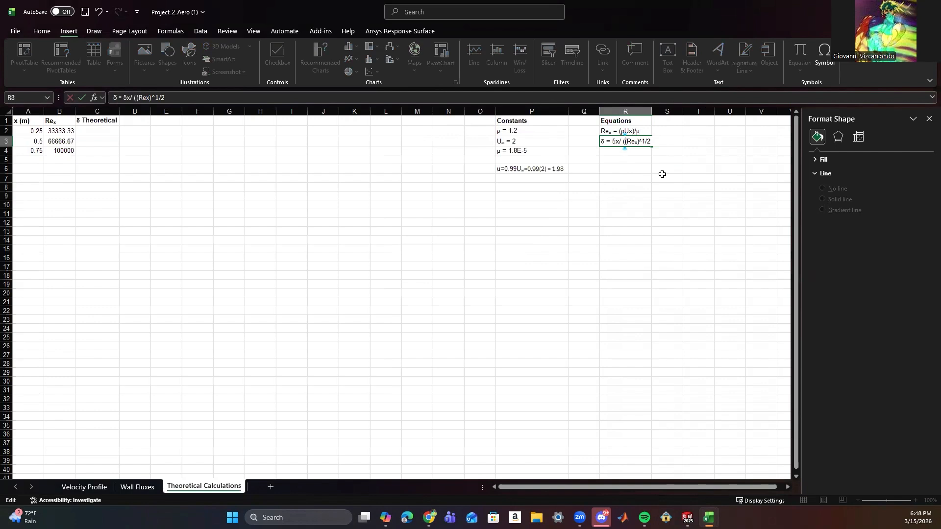
pyautogui.click(654, 141)
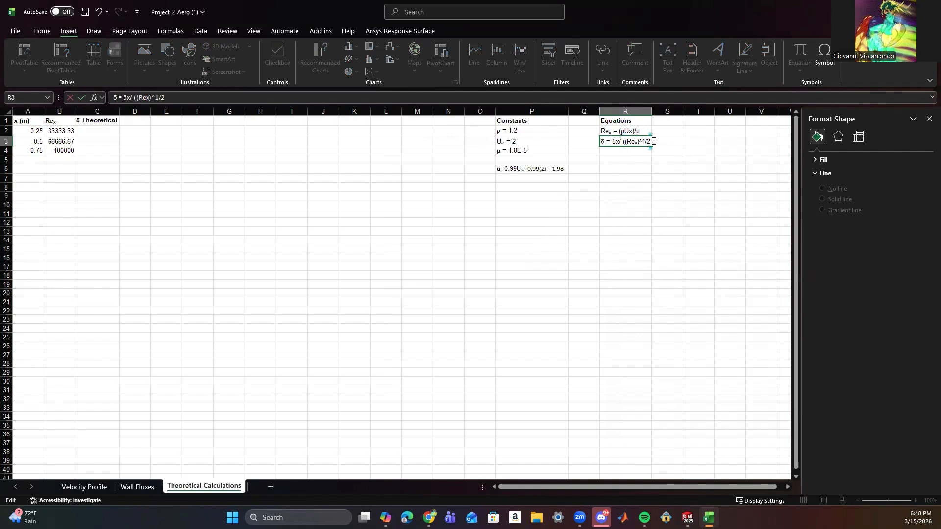
pyautogui.doubleClick(652, 112)
pyautogui.click(683, 204)
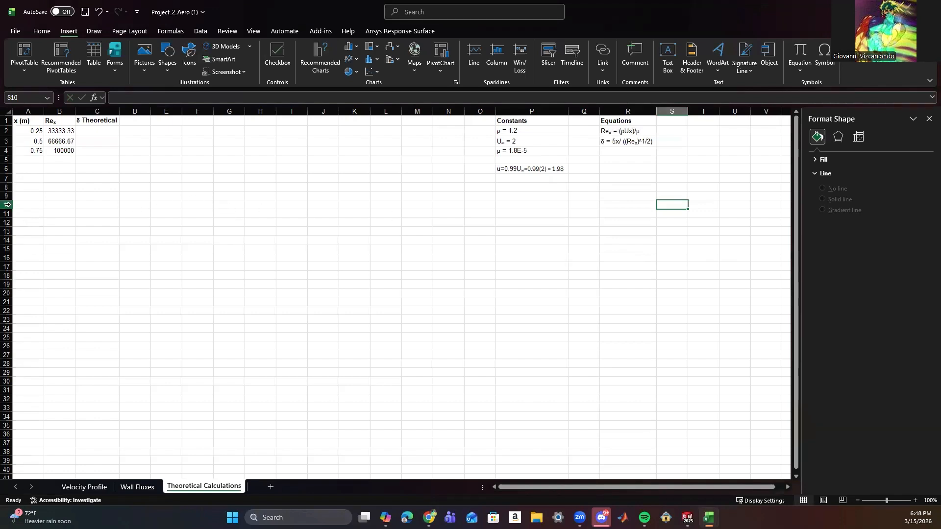
# Move the δ Theoretical heading and its empty cells from column C to column D, fit column D and narrow column C.
pyautogui.click(90, 130)
pyautogui.click(144, 100)
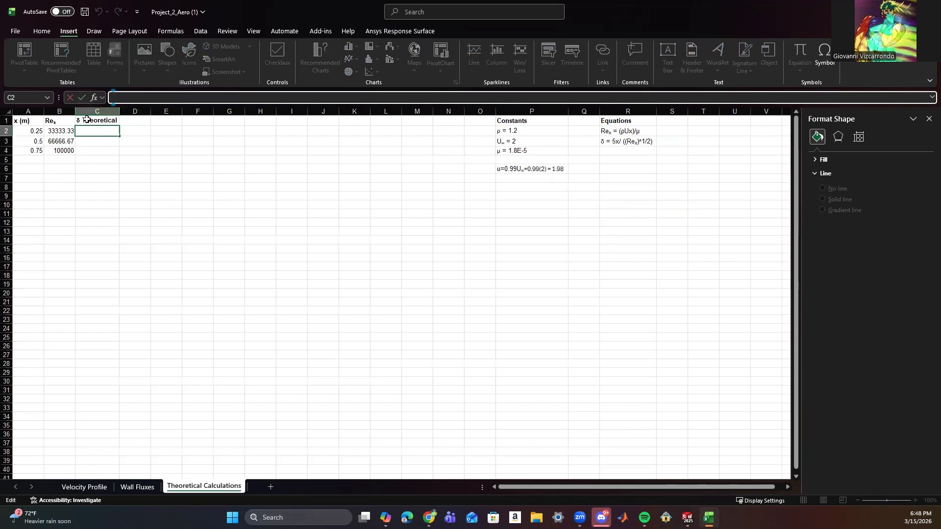
pyautogui.moveTo(87, 120); pyautogui.dragTo(136, 127)
pyautogui.click(128, 130)
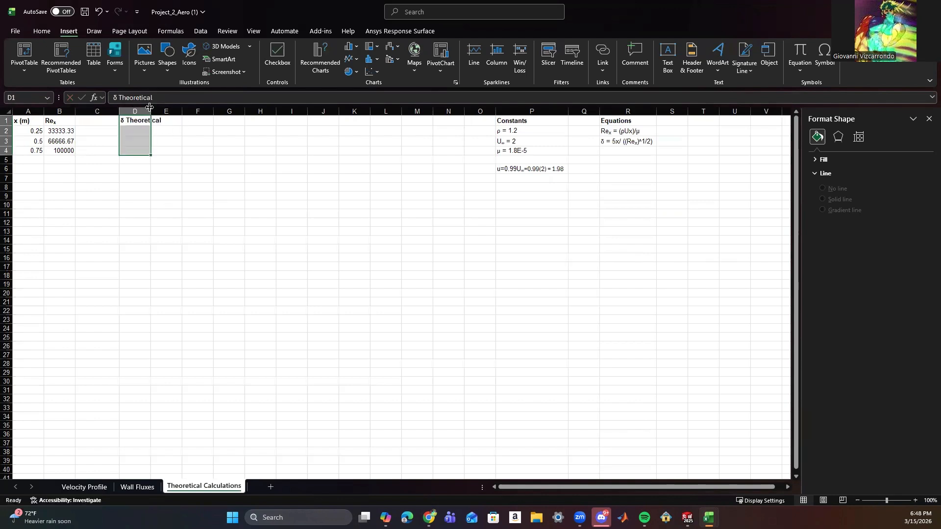
pyautogui.doubleClick(151, 110)
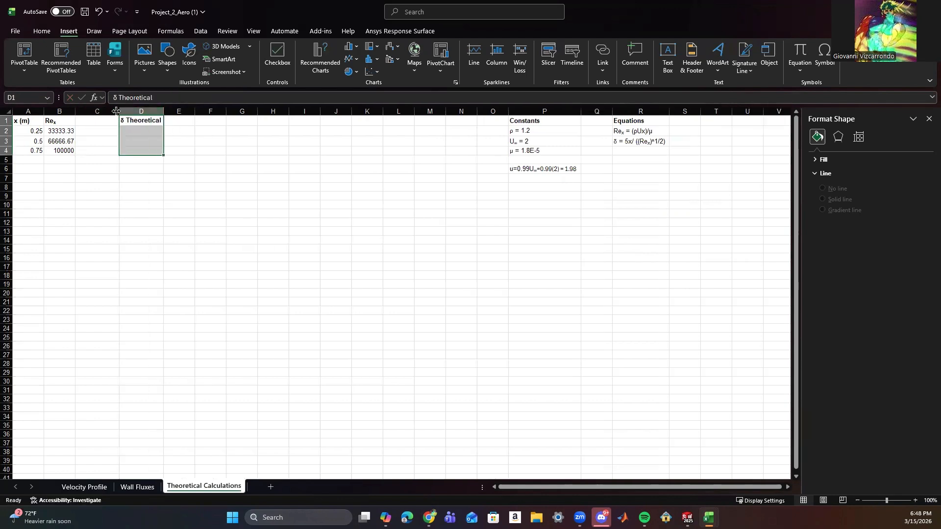
pyautogui.moveTo(119, 110); pyautogui.dragTo(110, 110)
pyautogui.click(174, 177)
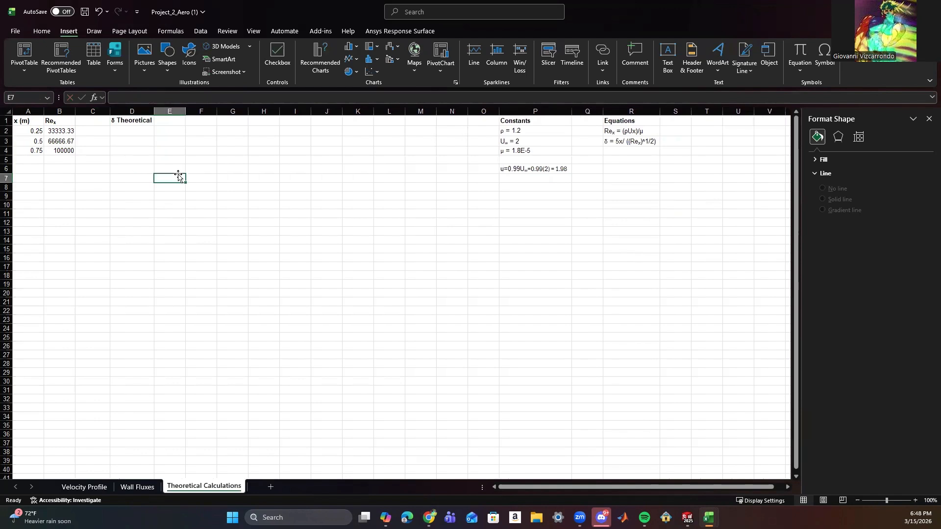
# Calculate the theoretical boundary-layer thickness in D2 with =5*A2/SQRT(B2) and fill the formula through D4.
pyautogui.click(134, 121)
pyautogui.click(126, 133)
pyautogui.click(125, 96)
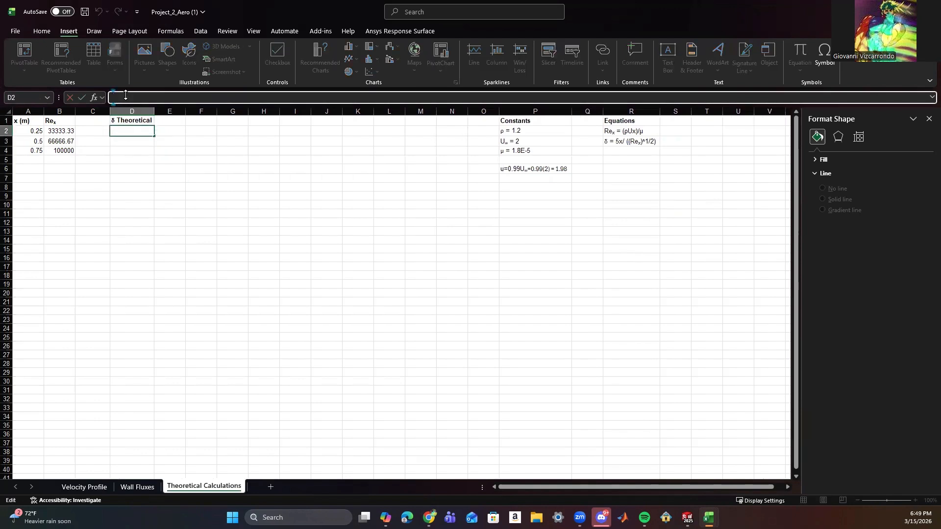
pyautogui.write('=5*')
pyautogui.click(62, 132)
pyautogui.click(27, 132)
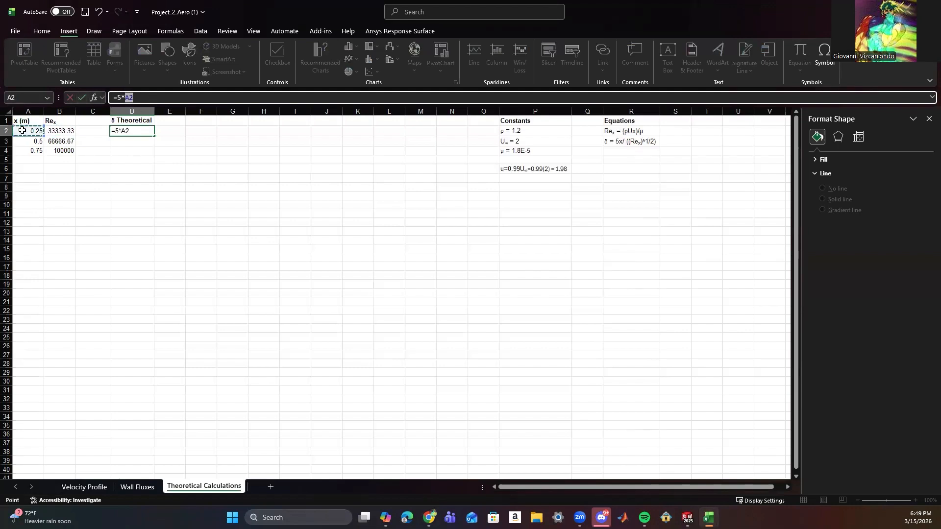
pyautogui.click(149, 99)
pyautogui.write('/SQRT')
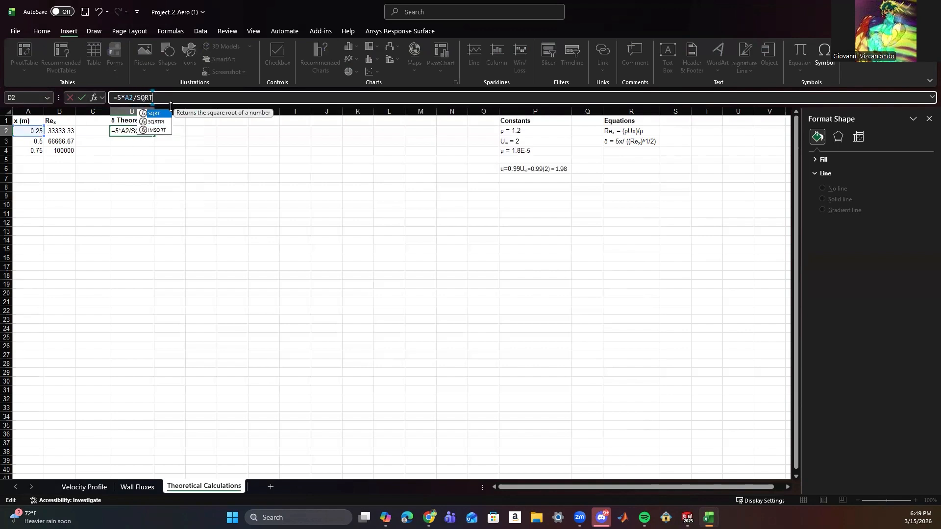
pyautogui.write('(')
pyautogui.click(66, 131)
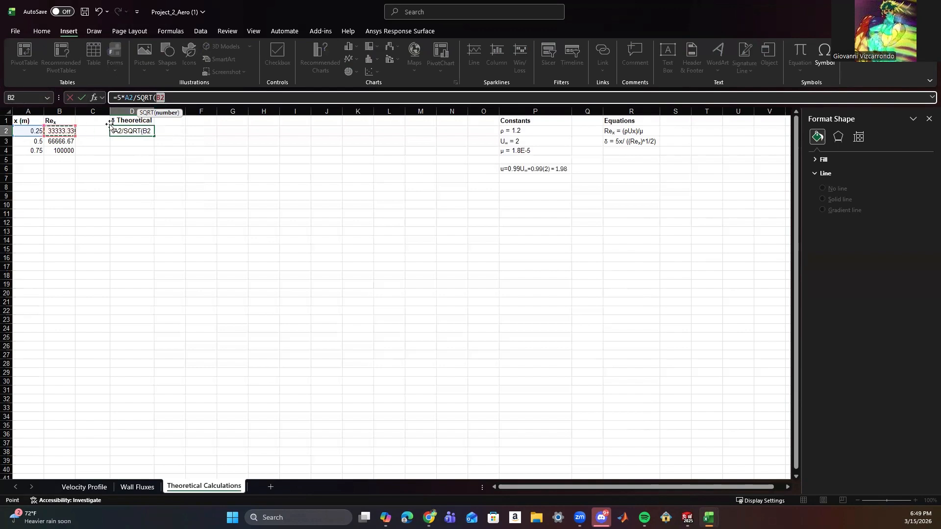
pyautogui.write(')')
pyautogui.click(179, 152)
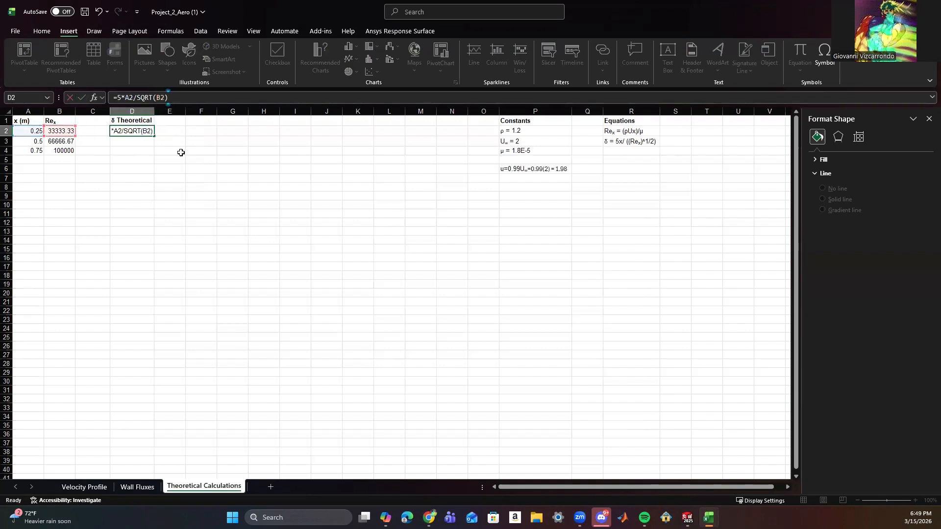
pyautogui.click(142, 133)
pyautogui.moveTo(155, 137); pyautogui.dragTo(155, 153)
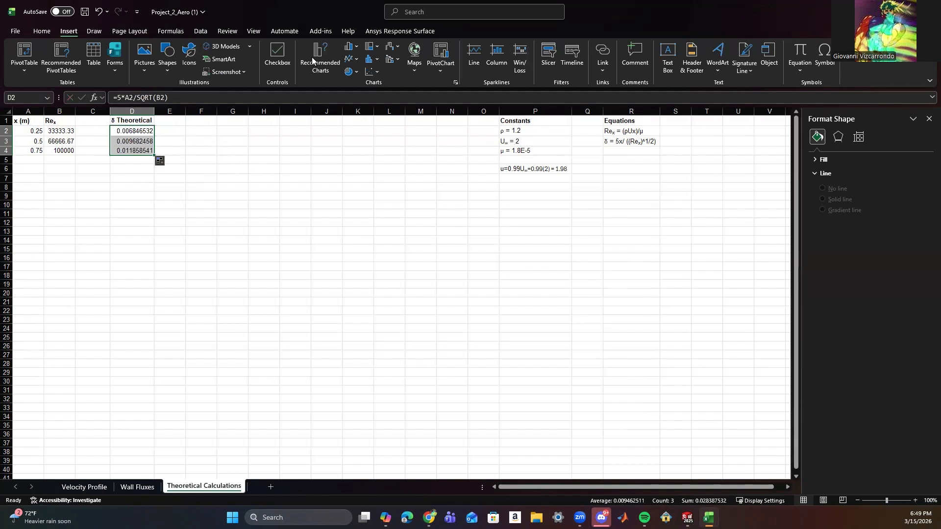
# Copy the D1 heading text into cell E1 and change it to read δ Fluent.
pyautogui.click(169, 120)
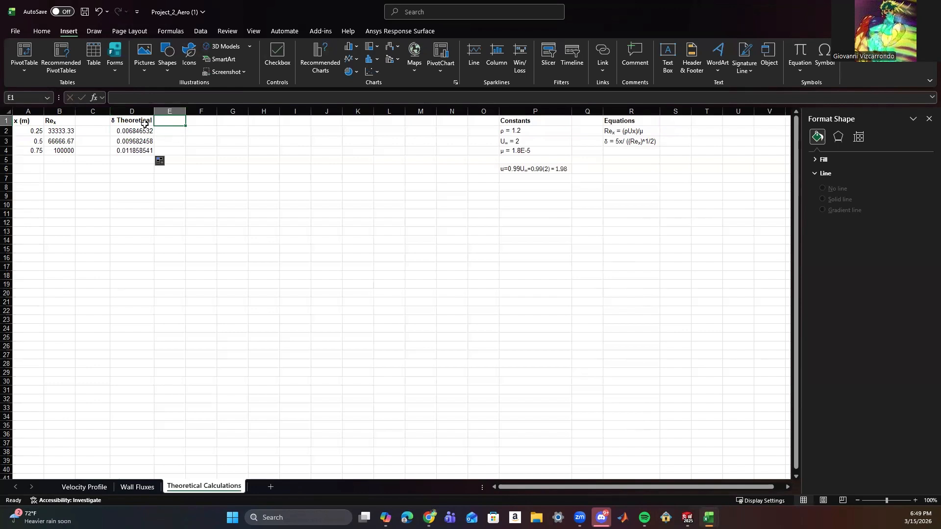
pyautogui.click(144, 124)
pyautogui.moveTo(162, 97); pyautogui.dragTo(110, 98)
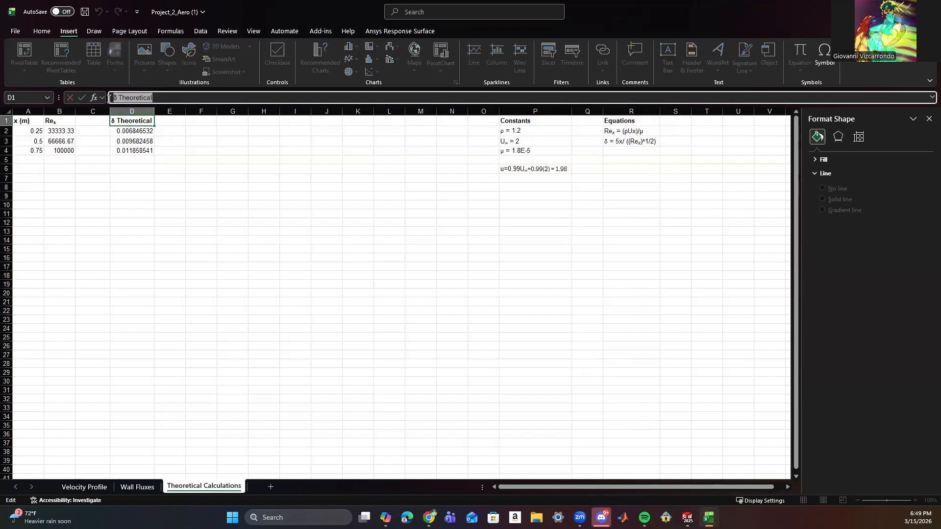
pyautogui.hotkey('ctrl', 'c')
pyautogui.click(170, 120)
pyautogui.hotkey('ctrl', 'v')
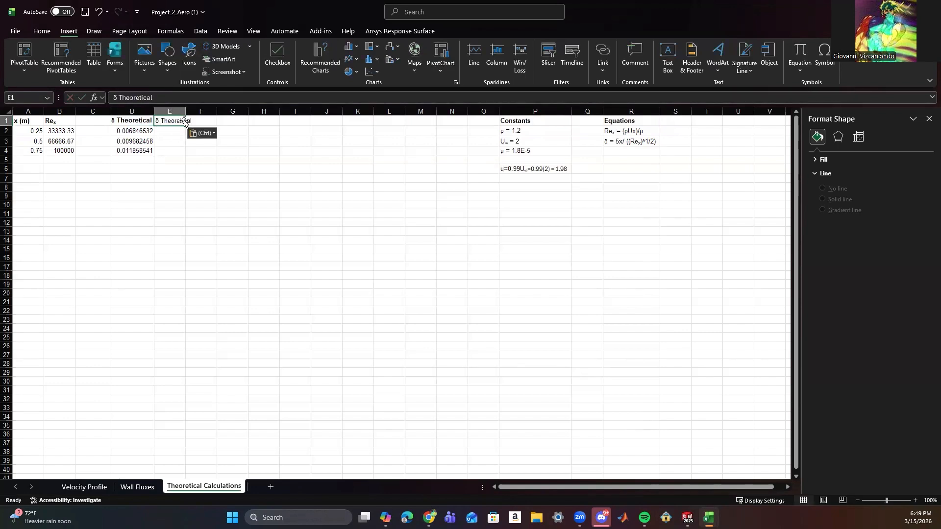
pyautogui.doubleClick(166, 121)
pyautogui.doubleClick(135, 97)
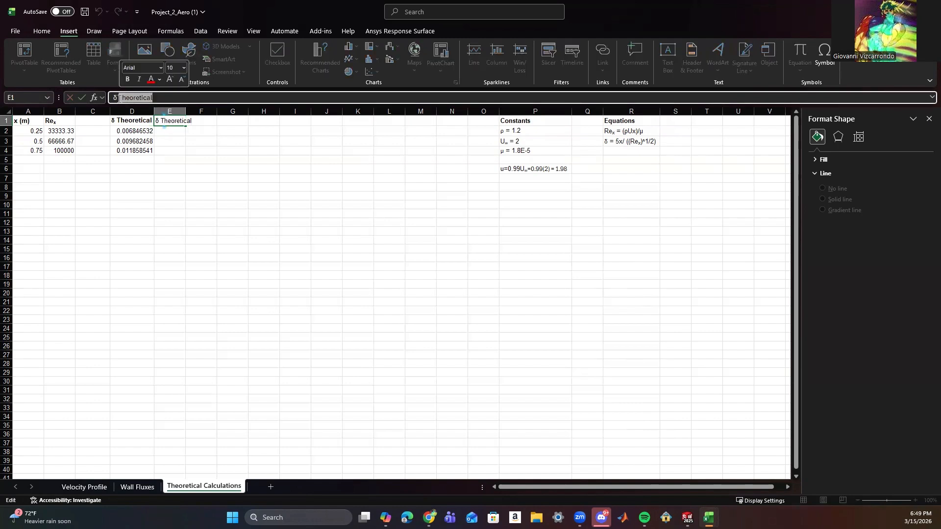
pyautogui.write('Fluent')
pyautogui.click(166, 143)
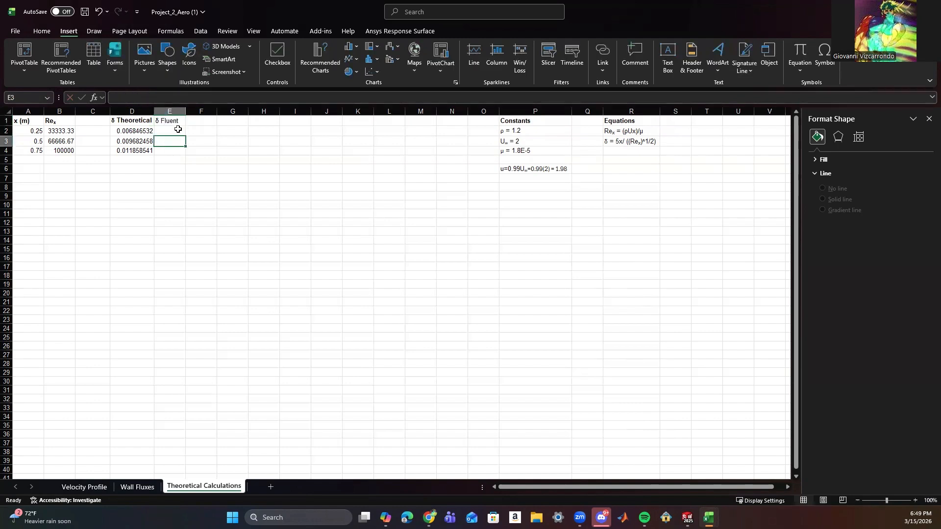
# Make the δ Fluent heading in E1 bold and fit column E to it.
pyautogui.doubleClick(186, 112)
pyautogui.doubleClick(171, 123)
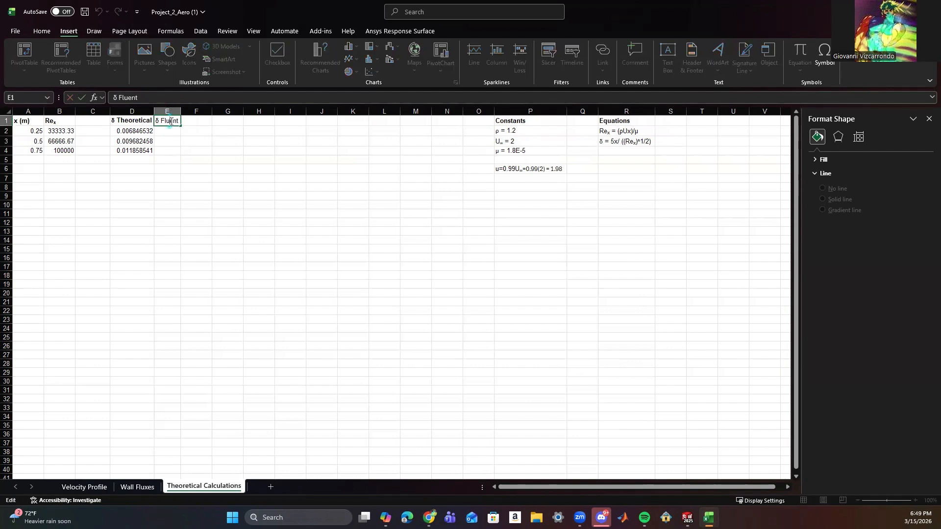
pyautogui.click(202, 122)
pyautogui.click(171, 125)
pyautogui.hotkey('ctrl', 'b')
pyautogui.click(203, 143)
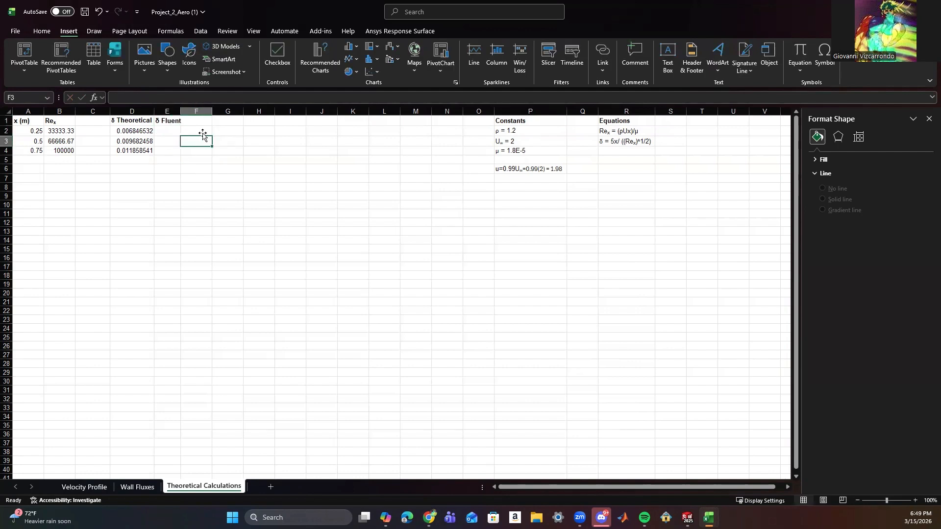
pyautogui.doubleClick(181, 111)
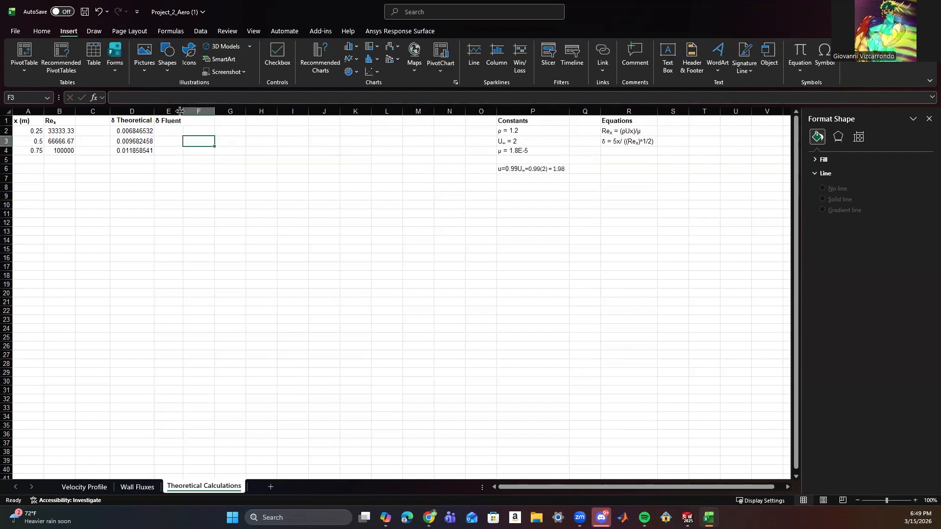
# Copy the highlighted x = 25 boundary-layer value 0.00480031 from the Velocity Profile sheet into E2 of Theoretical Calculations.
pyautogui.click(71, 489)
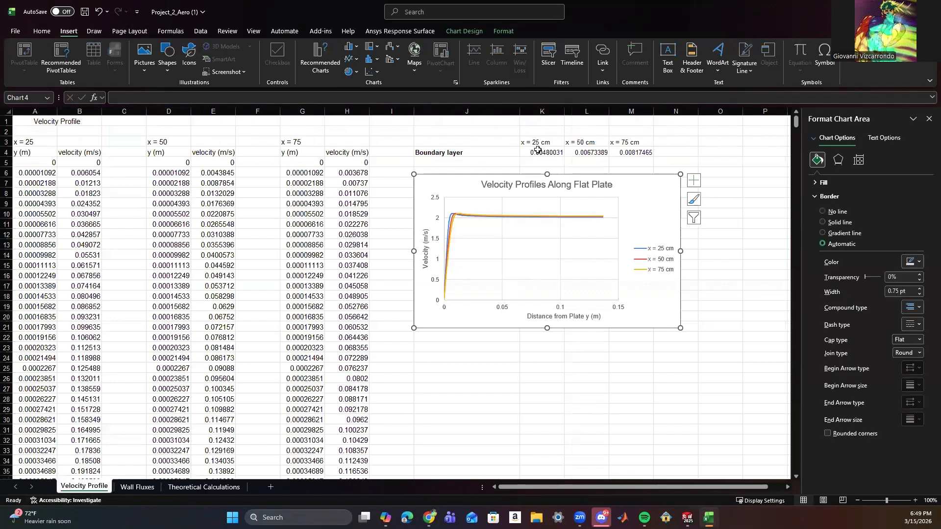
pyautogui.moveTo(796, 125); pyautogui.dragTo(778, 210)
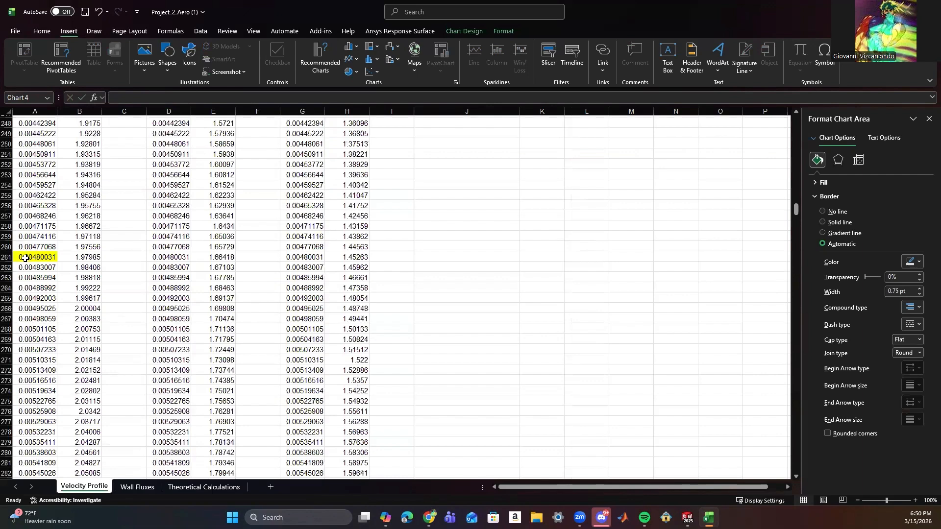
pyautogui.click(24, 257)
pyautogui.hotkey('ctrl', 'c')
pyautogui.click(204, 487)
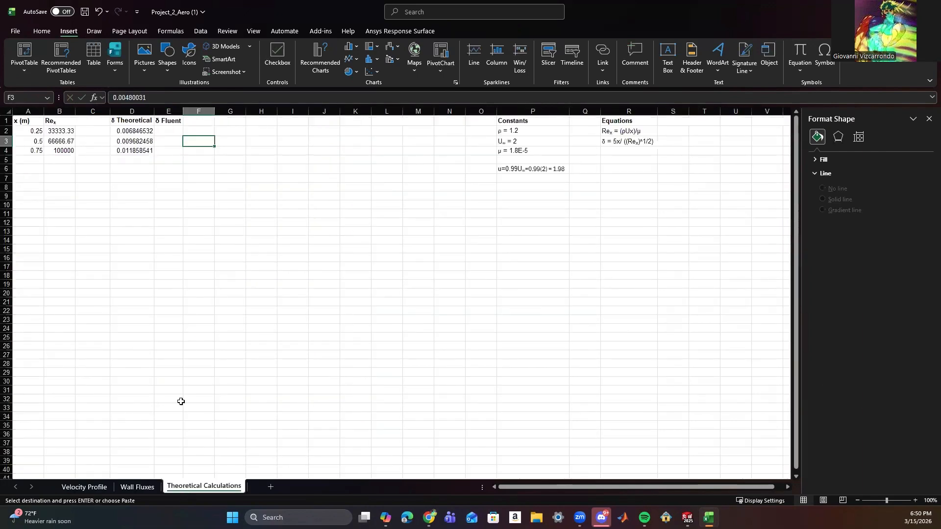
pyautogui.click(168, 130)
pyautogui.hotkey('ctrl', 'v')
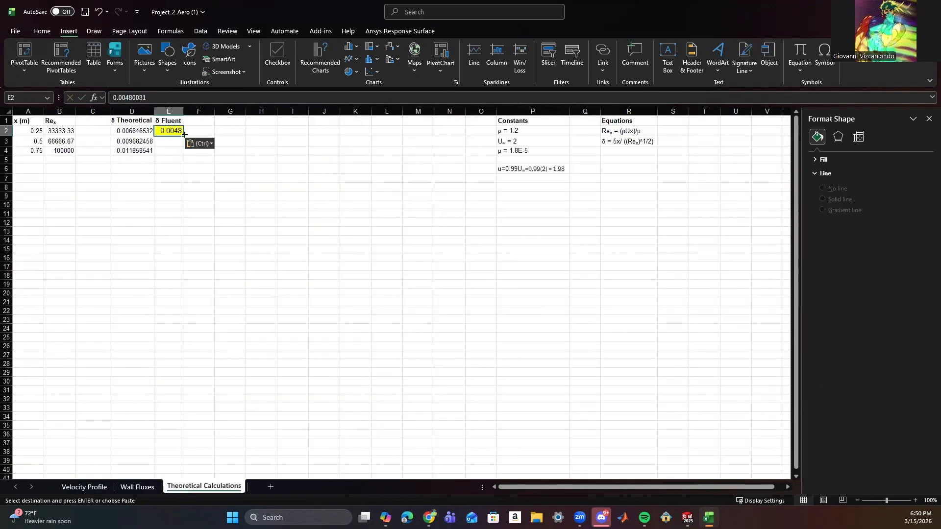
# Remove the yellow fill from cell E2 and widen column E to fit the full value.
pyautogui.click(42, 31)
pyautogui.press('Escape')
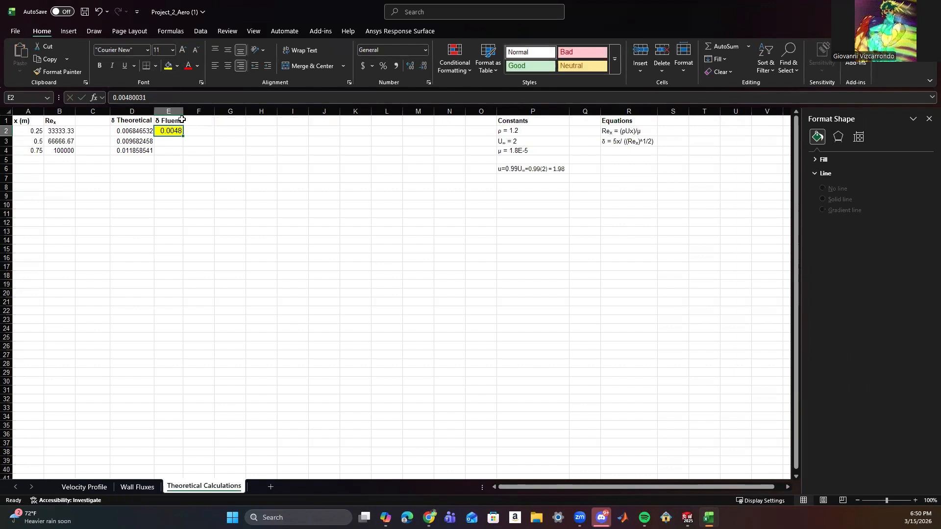
pyautogui.click(177, 66)
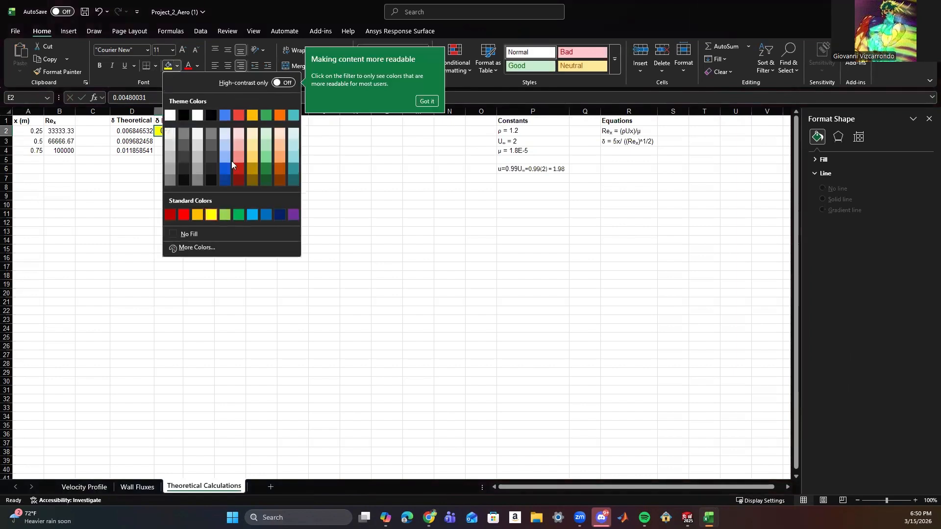
pyautogui.click(188, 237)
pyautogui.doubleClick(183, 111)
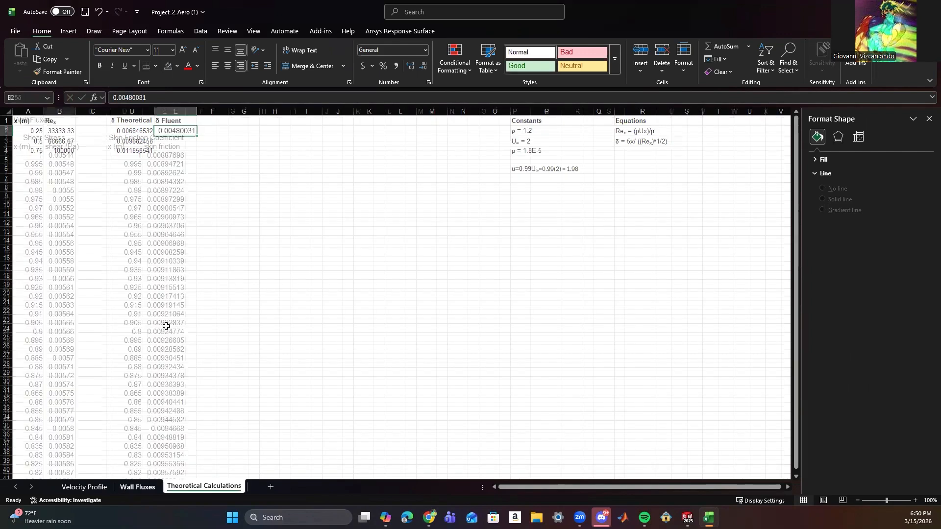
# Go back to the Velocity Profile sheet and select the yellow-highlighted boundary-layer value in D319.
pyautogui.click(124, 489)
pyautogui.click(79, 488)
pyautogui.scroll(-4, 157, 284)
pyautogui.scroll(-9, 161, 287)
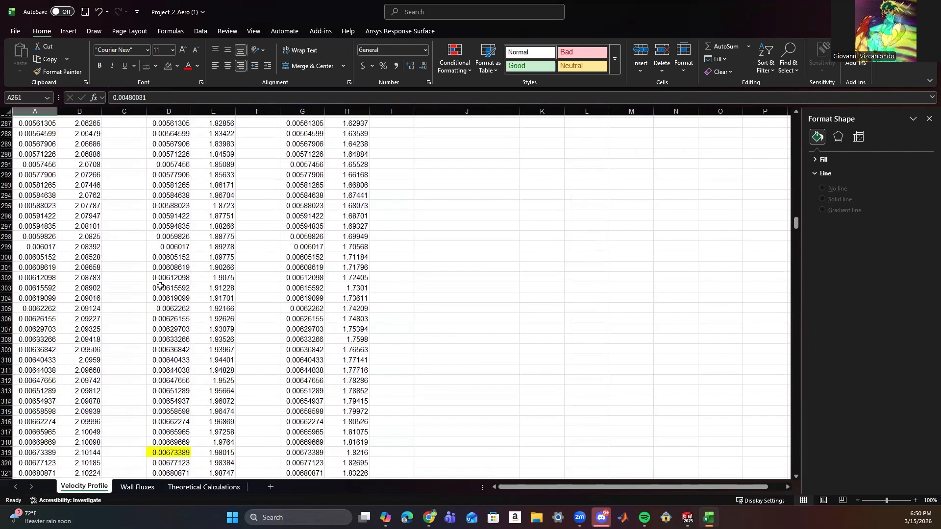
pyautogui.scroll(-4, 161, 336)
pyautogui.click(162, 336)
pyautogui.moveTo(163, 335); pyautogui.dragTo(163, 331)
pyautogui.click(524, 280)
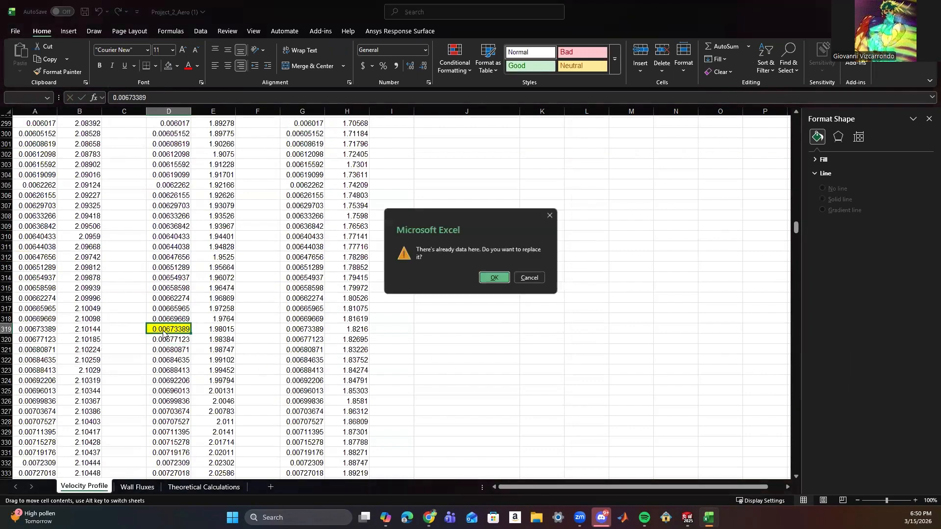
pyautogui.click(528, 279)
pyautogui.press('Down')
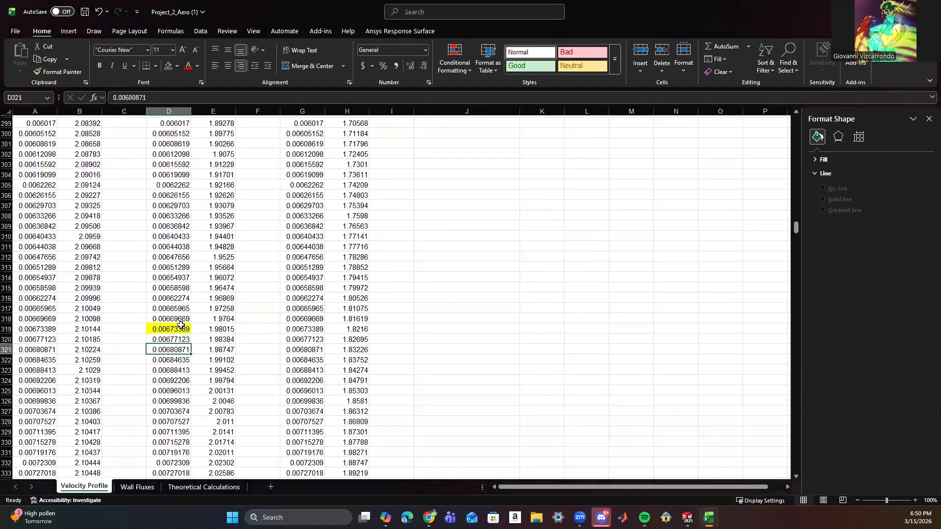
# Copy the highlighted value 0.00673389 from D319 of Velocity Profile into E3 of Theoretical Calculations.
pyautogui.click(181, 325)
pyautogui.hotkey('ctrl', 'c')
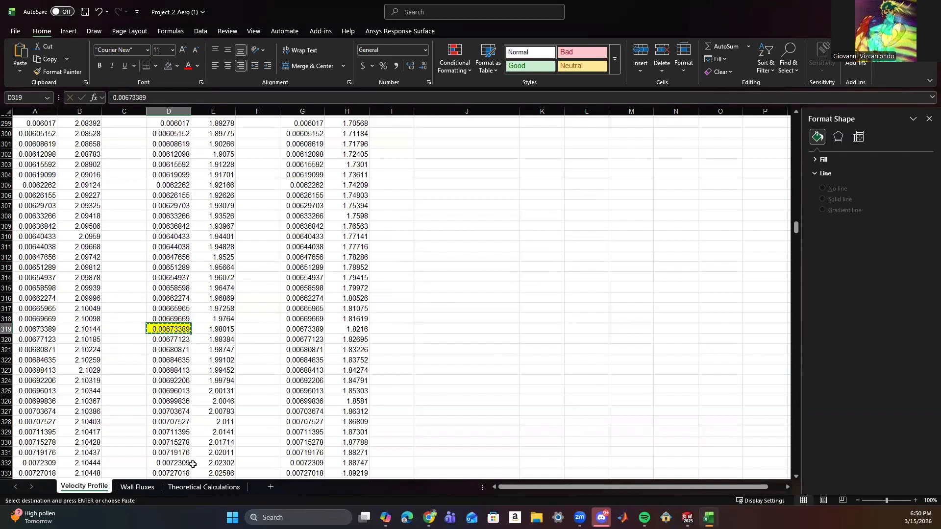
pyautogui.click(202, 487)
pyautogui.click(170, 141)
pyautogui.hotkey('ctrl', 'v')
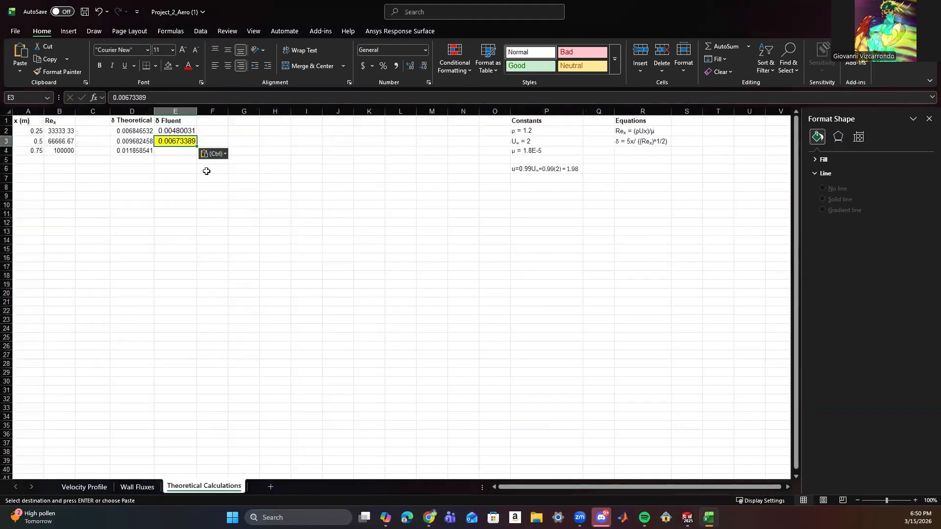
# Copy the highlighted value 0.00817465 from G355 of the Velocity Profile sheet into E4 of Theoretical Calculations.
pyautogui.click(100, 487)
pyautogui.click(510, 214)
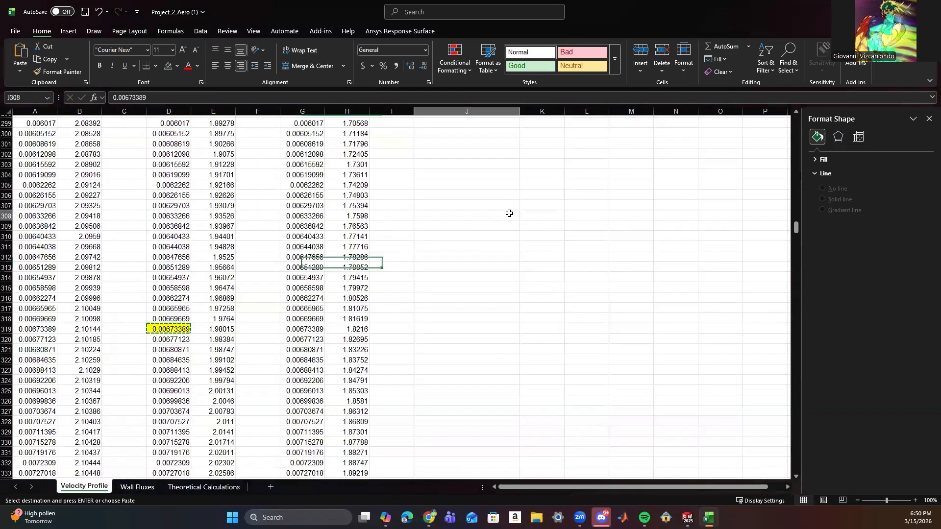
pyautogui.doubleClick(169, 327)
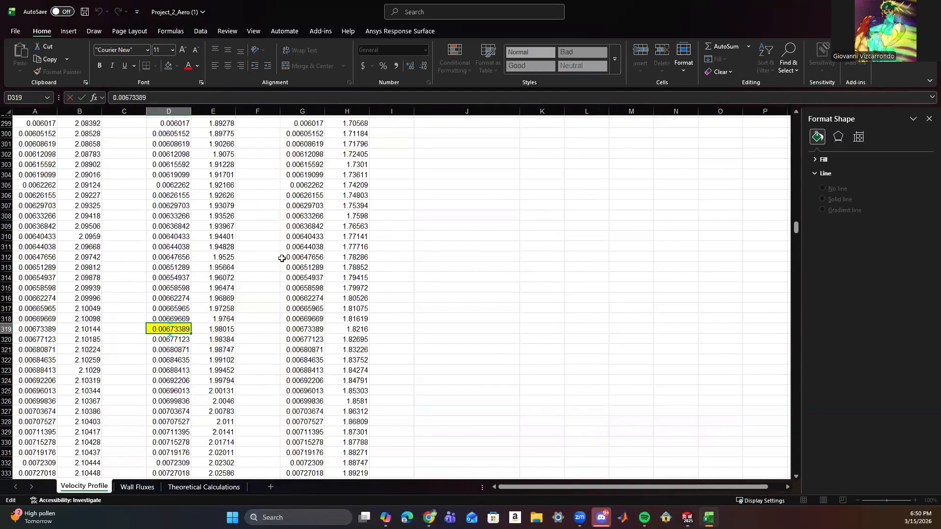
pyautogui.scroll(-13, 294, 274)
pyautogui.click(304, 299)
pyautogui.scroll(-2, 304, 300)
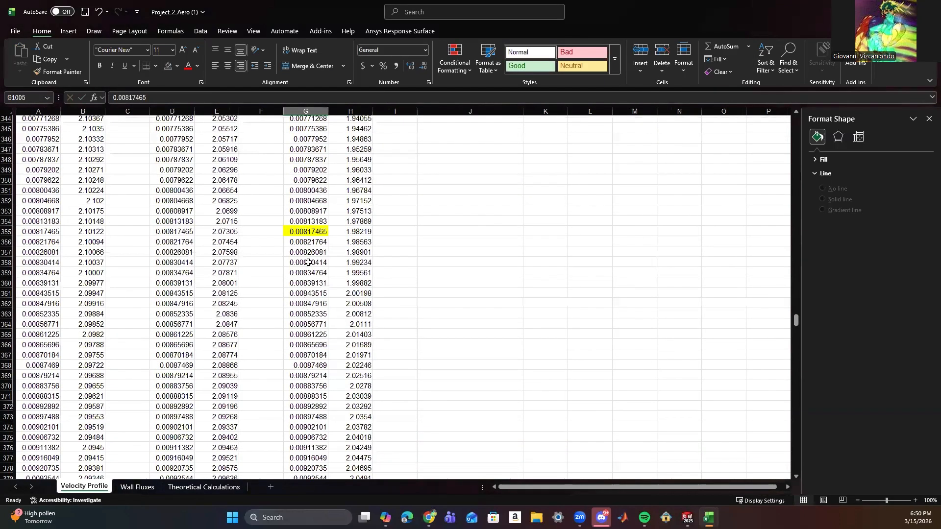
pyautogui.scroll(-20, 308, 263)
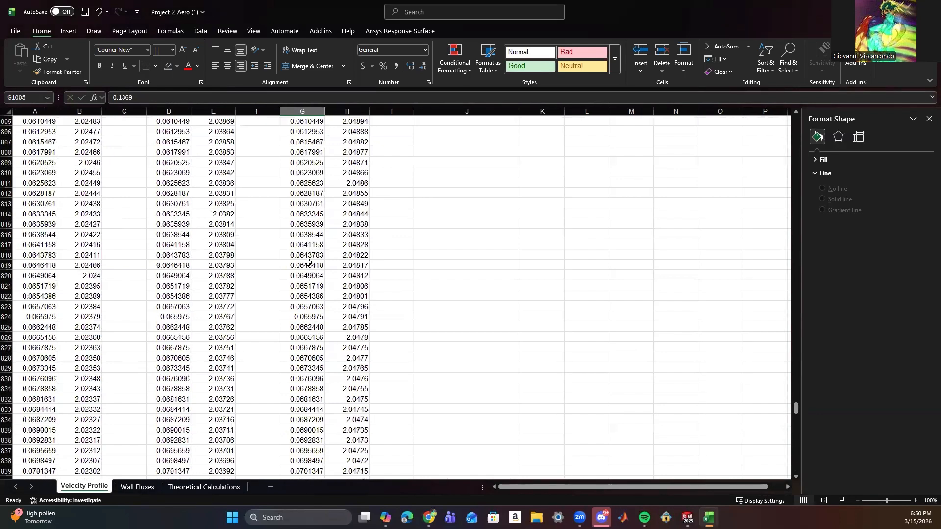
pyautogui.scroll(20, 308, 262)
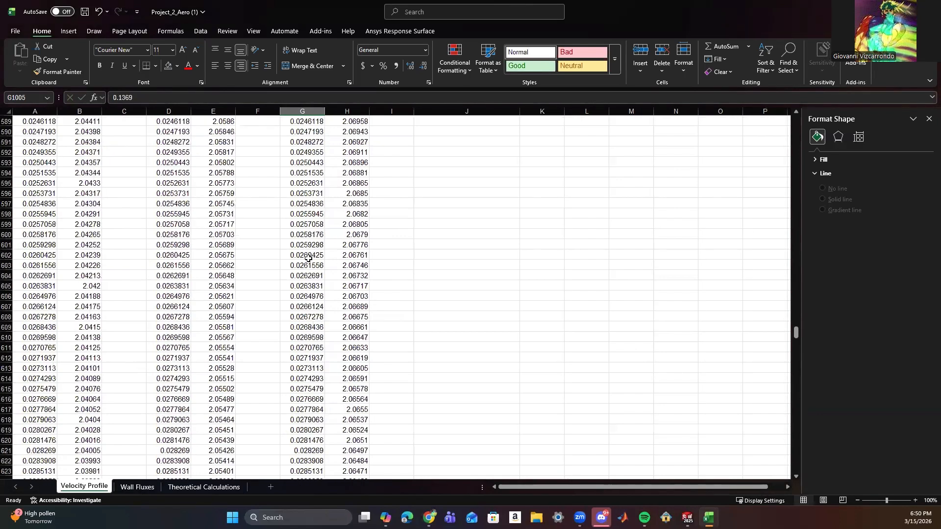
pyautogui.scroll(20, 308, 258)
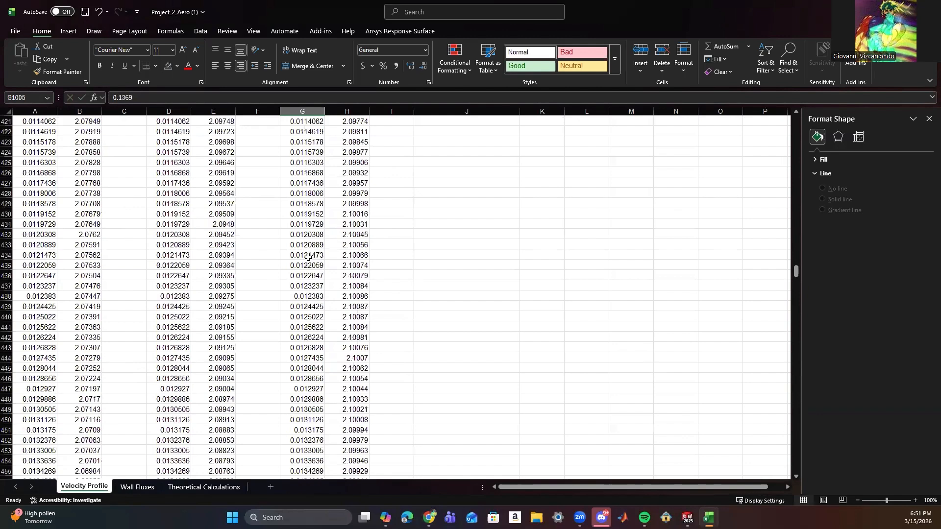
pyautogui.scroll(20, 308, 257)
pyautogui.click(314, 183)
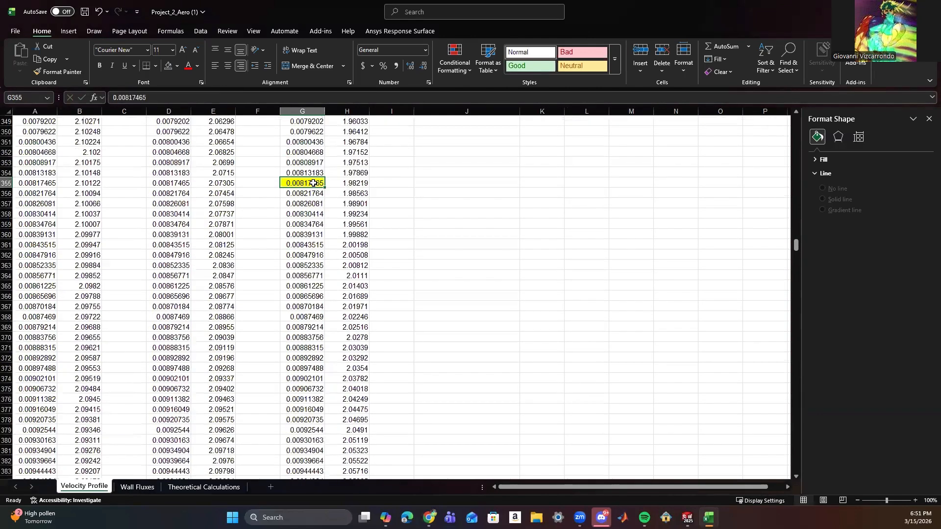
pyautogui.hotkey('ctrl', 'c')
pyautogui.click(204, 487)
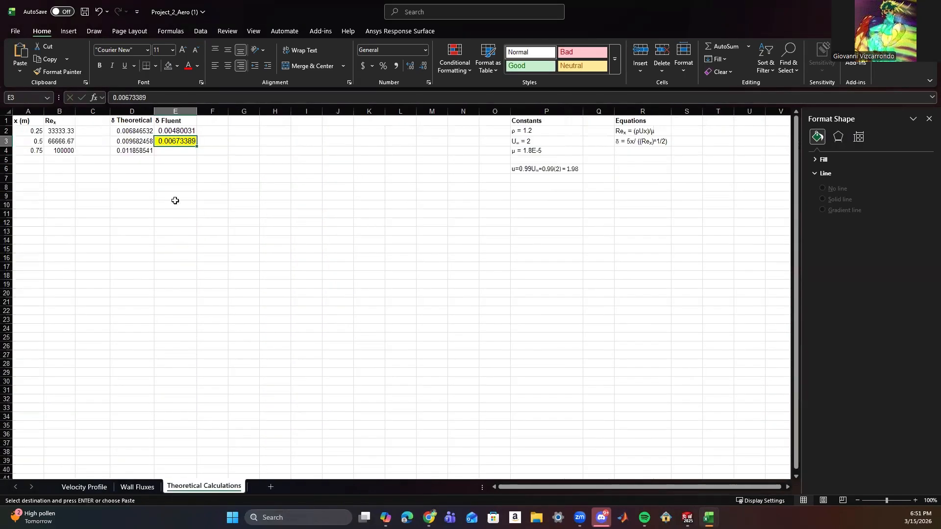
pyautogui.click(174, 150)
pyautogui.hotkey('ctrl', 'v')
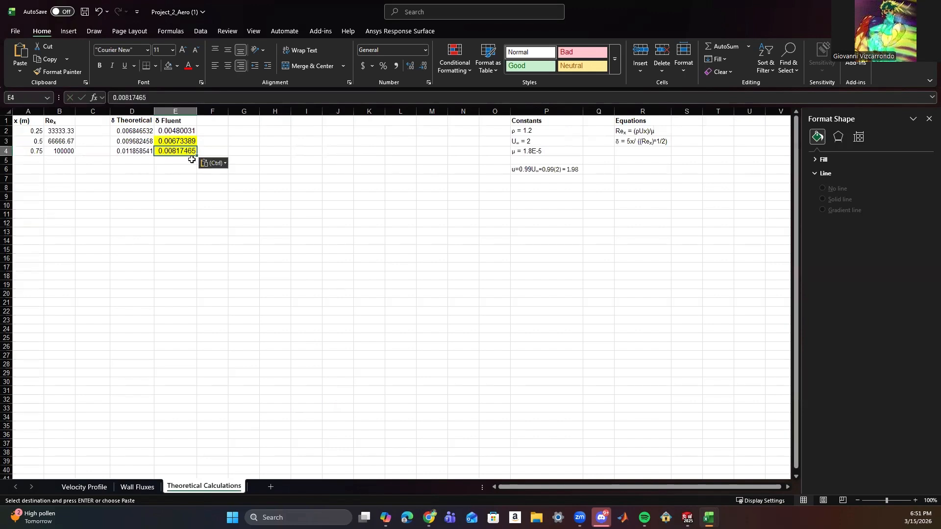
# Remove the yellow fill from the pasted Fluent values in E3:E4.
pyautogui.click(168, 140)
pyautogui.moveTo(168, 141); pyautogui.dragTo(182, 151)
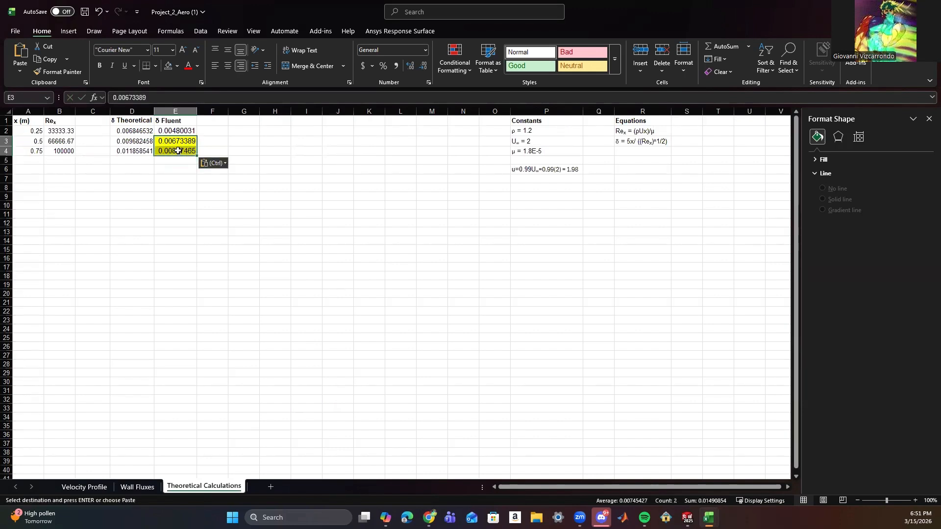
pyautogui.click(176, 67)
pyautogui.click(189, 231)
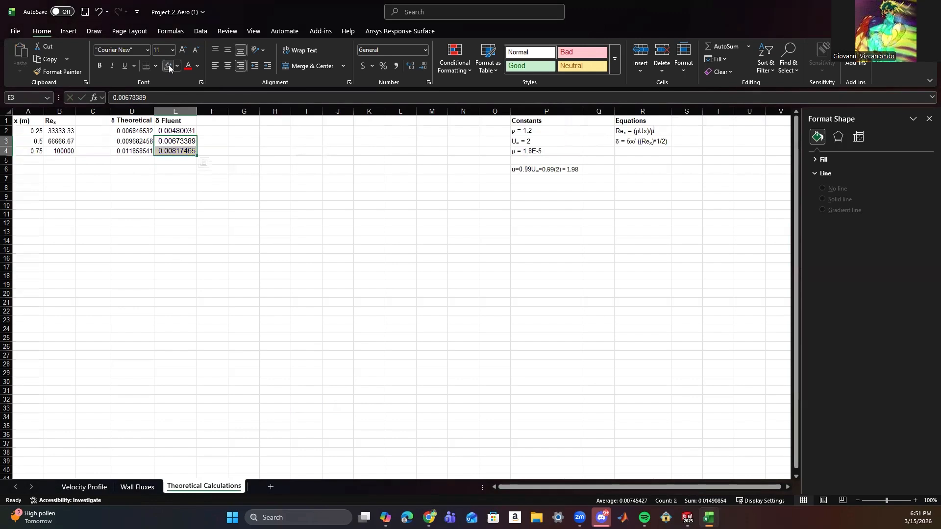
pyautogui.click(267, 212)
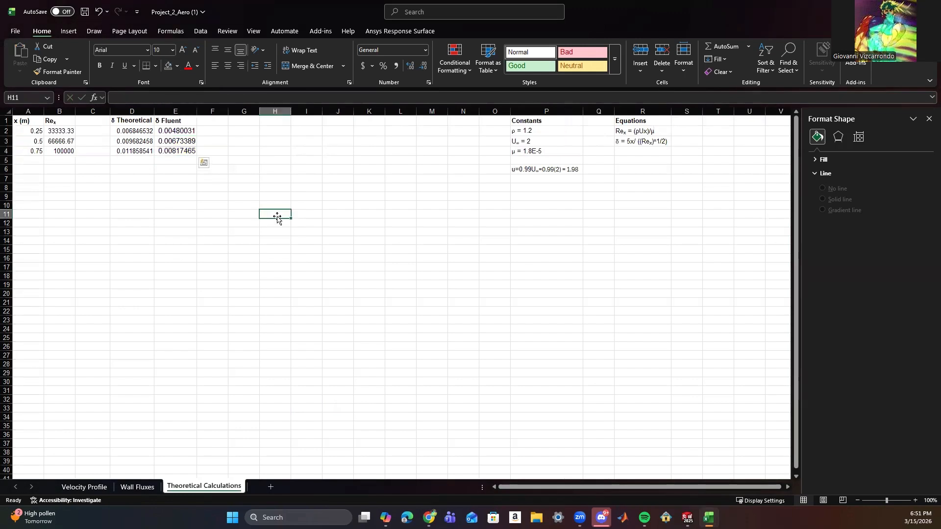
# Add the heading % Error in cell F1, beside δ Fluent.
pyautogui.click(211, 121)
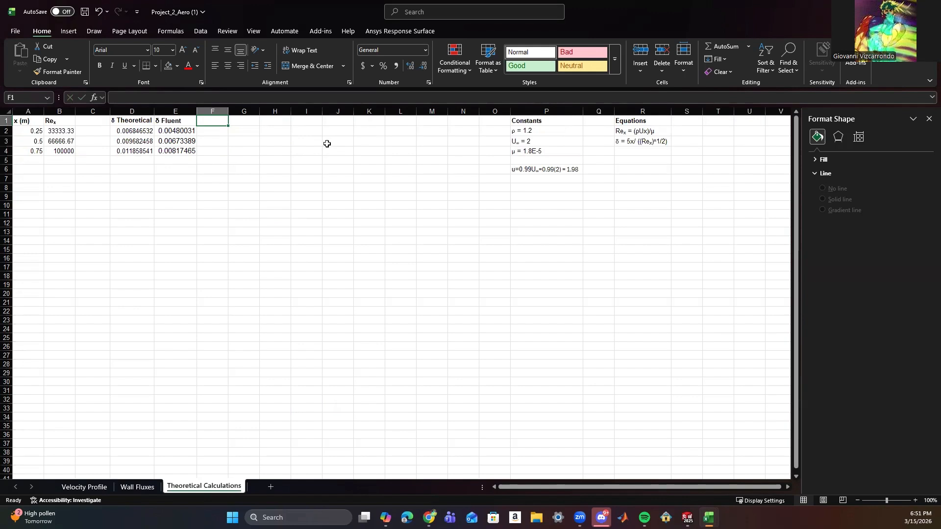
pyautogui.write('%')
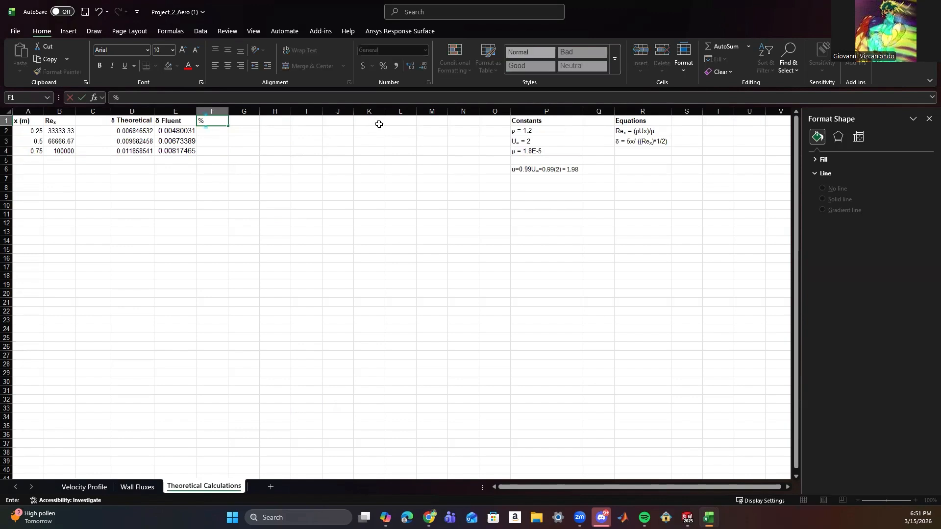
pyautogui.write(' error')
pyautogui.press('BackSpace')
pyautogui.write('Error')
pyautogui.click(286, 162)
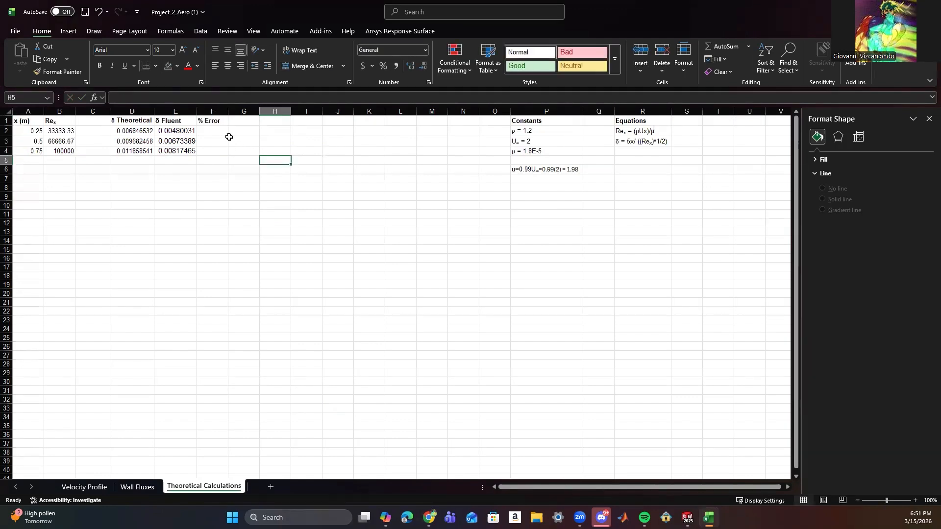
# Calculate the percent error in F2 with =ABS((E2-D2)/D2)*100 and fill the formula down to F4.
pyautogui.click(202, 131)
pyautogui.click(189, 98)
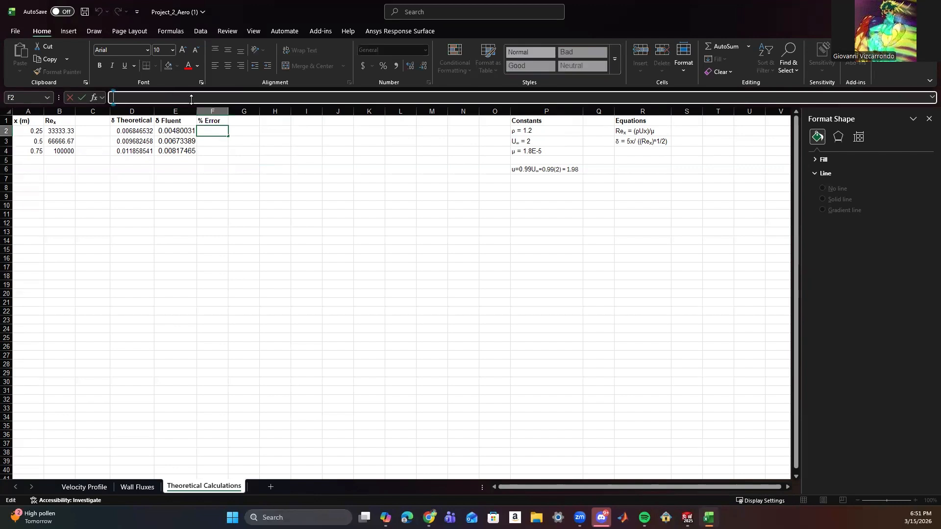
pyautogui.write('=ABS')
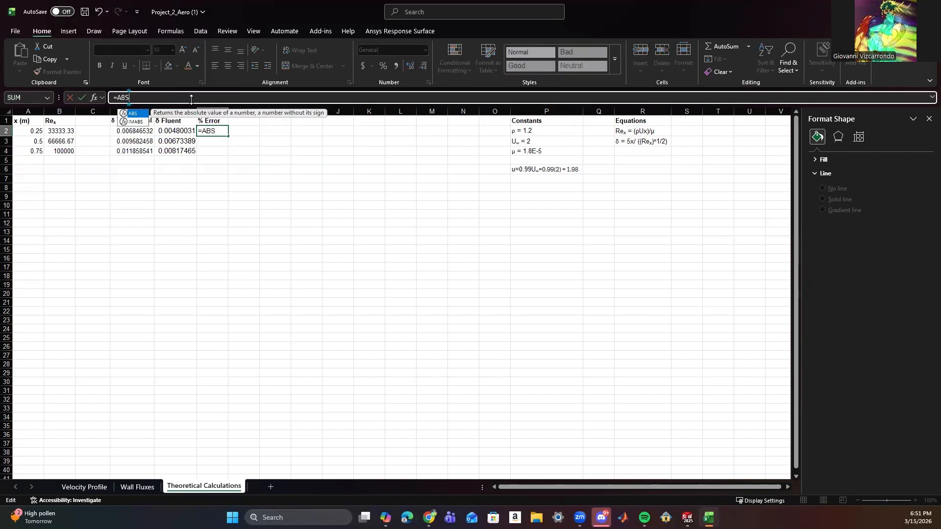
pyautogui.click(188, 95)
pyautogui.write('(')
pyautogui.click(173, 131)
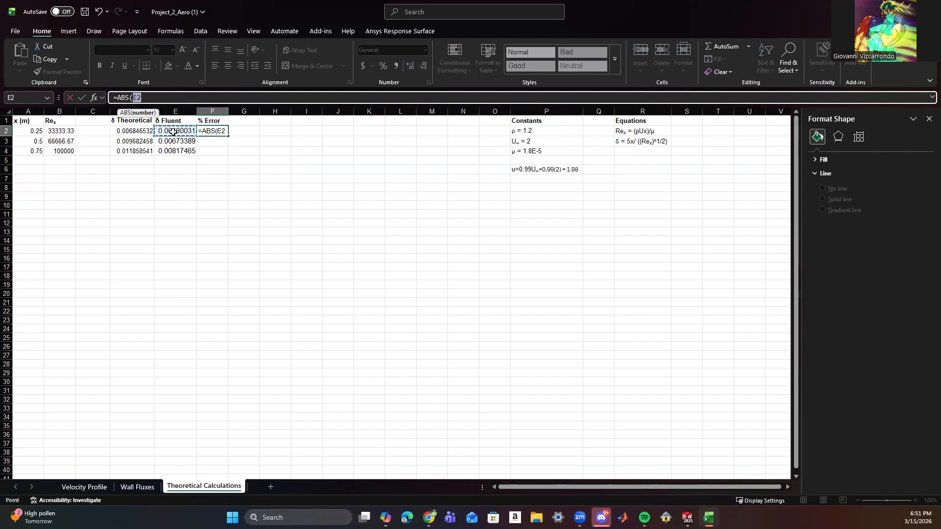
pyautogui.press('BackSpace')
pyautogui.write('(')
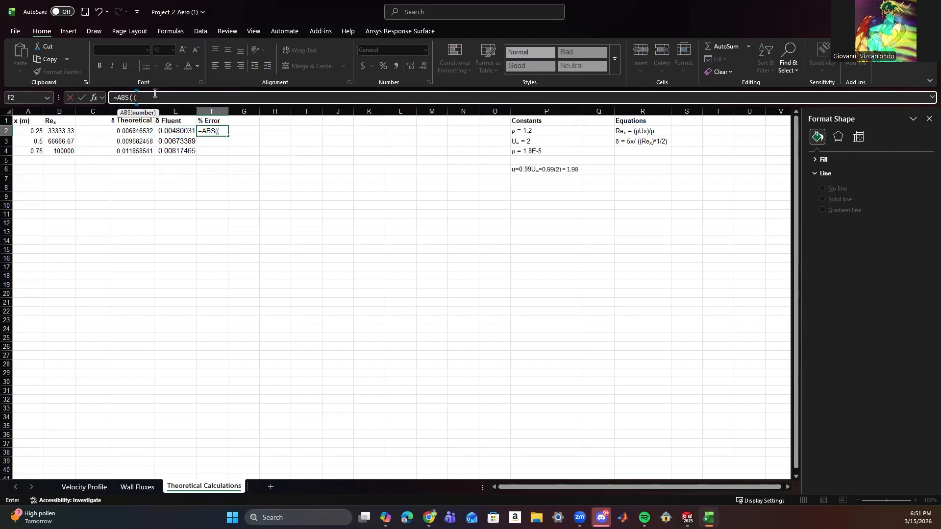
pyautogui.click(168, 133)
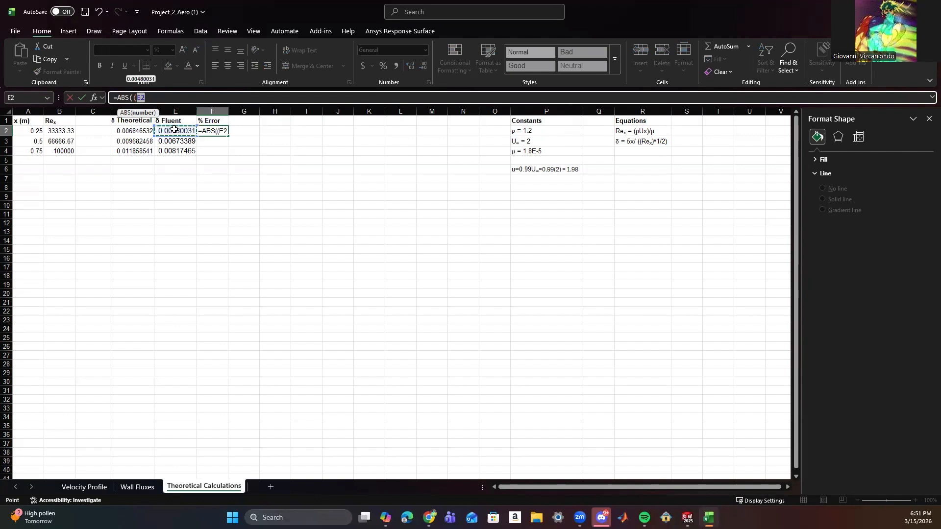
pyautogui.write('-')
pyautogui.click(137, 132)
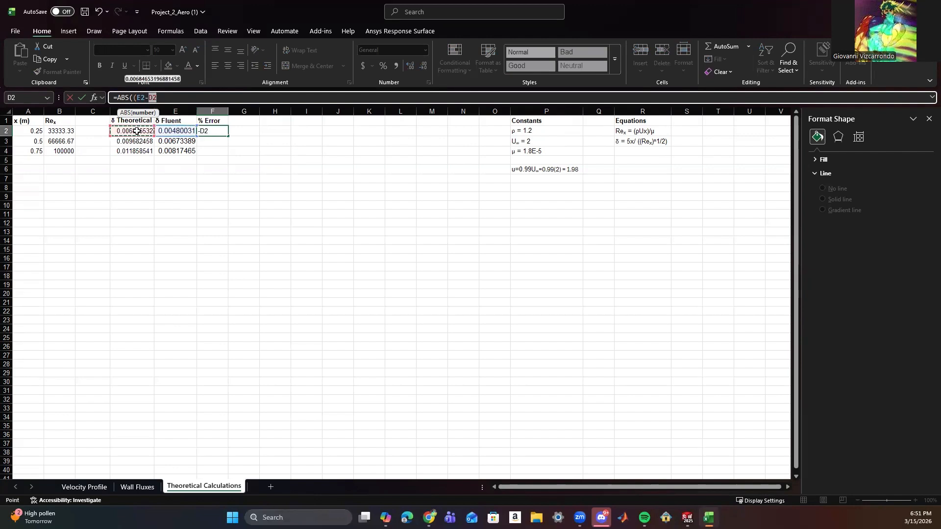
pyautogui.write(')')
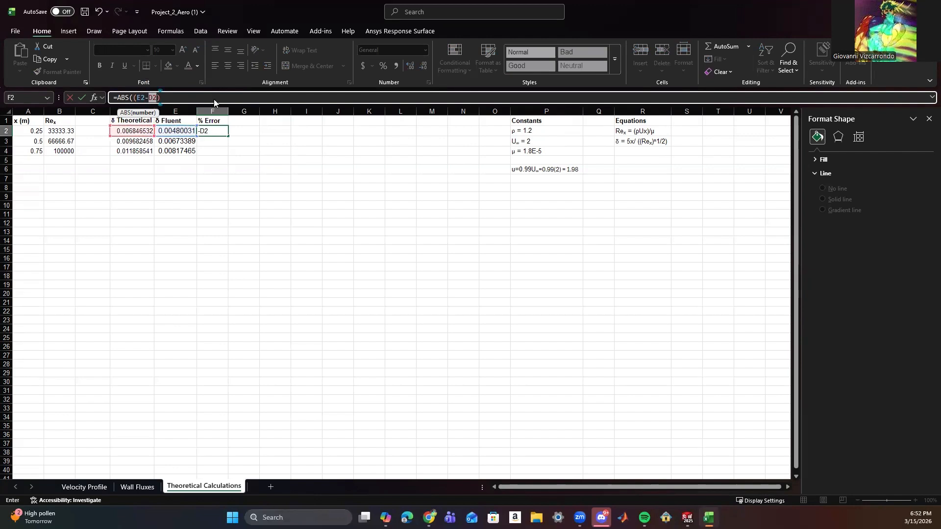
pyautogui.write('/')
pyautogui.click(133, 131)
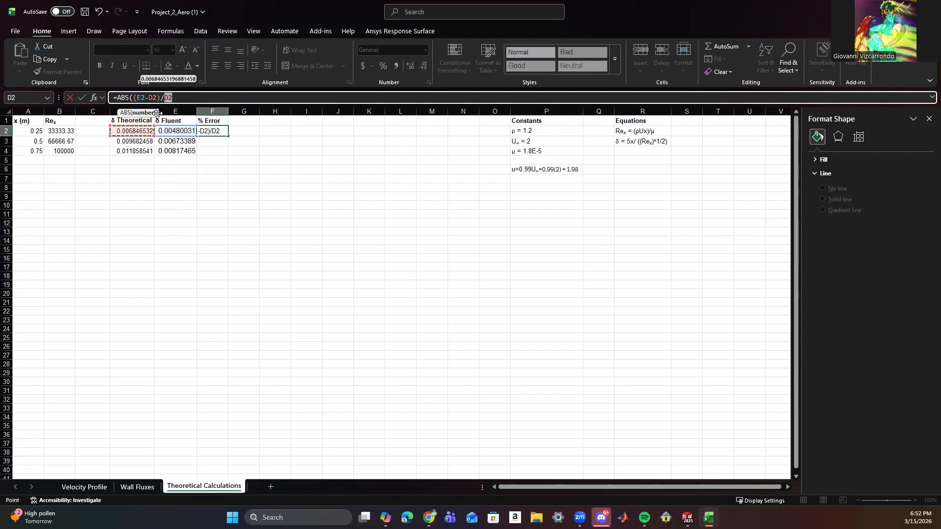
pyautogui.write(')')
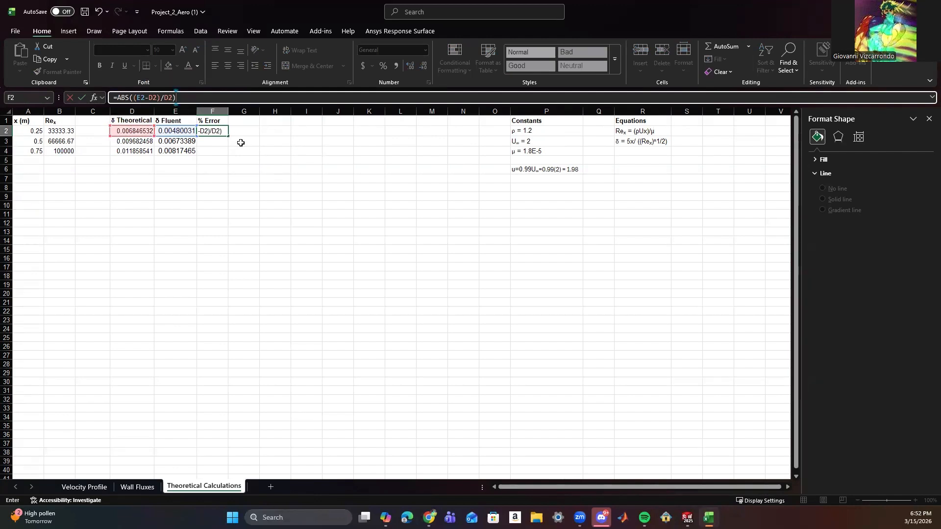
pyautogui.write('*100')
pyautogui.click(82, 97)
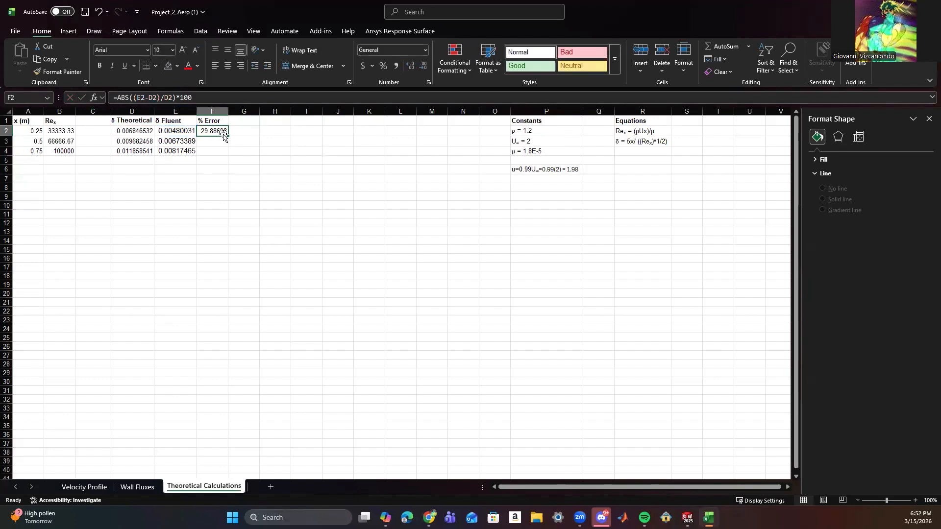
pyautogui.moveTo(228, 136); pyautogui.dragTo(228, 154)
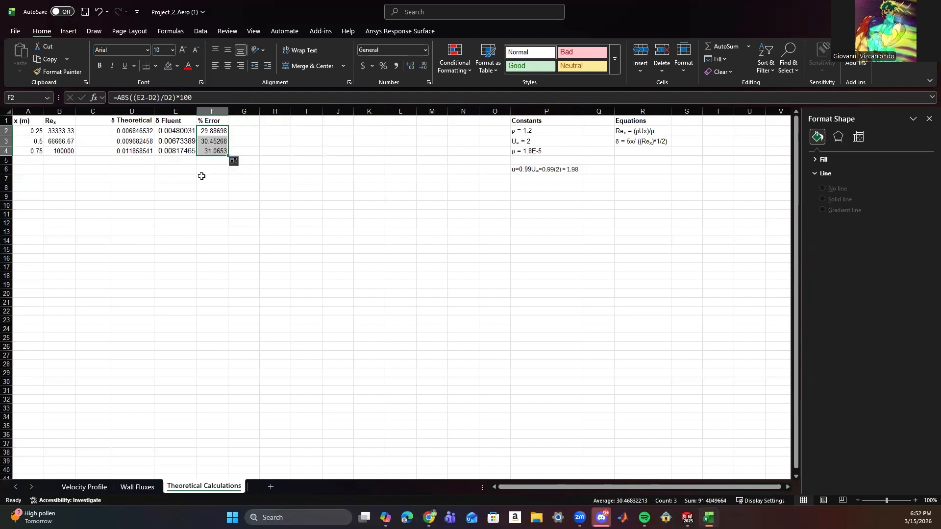
pyautogui.click(400, 197)
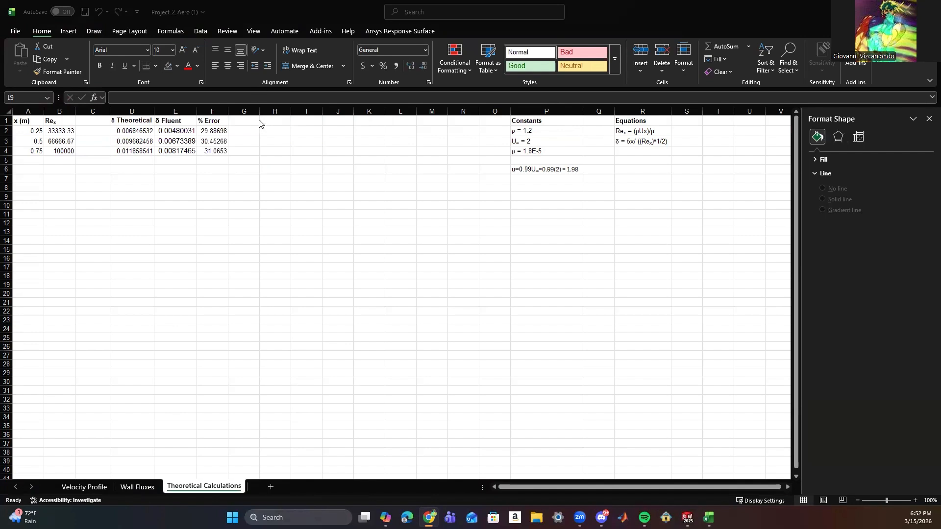
# Start the skin-friction equation in R4 below the δ equation with c and a subscript f, returning to normal text after it.
pyautogui.click(625, 151)
pyautogui.write('c')
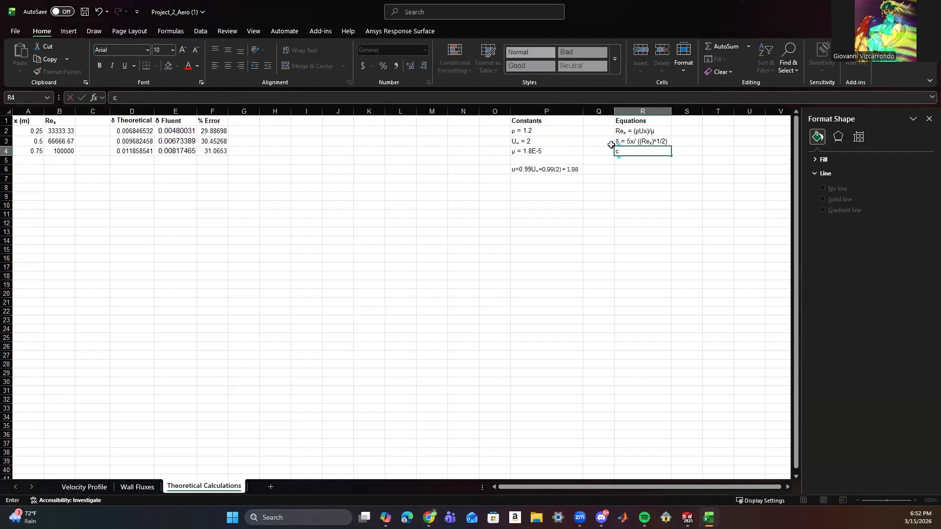
pyautogui.hotkey('ctrl', '1')
pyautogui.click(418, 204)
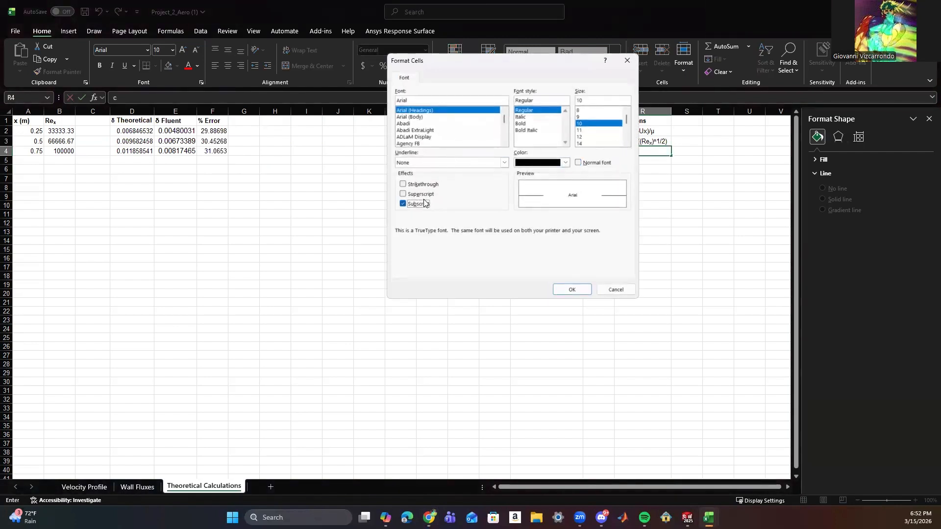
pyautogui.click(559, 289)
pyautogui.write('f')
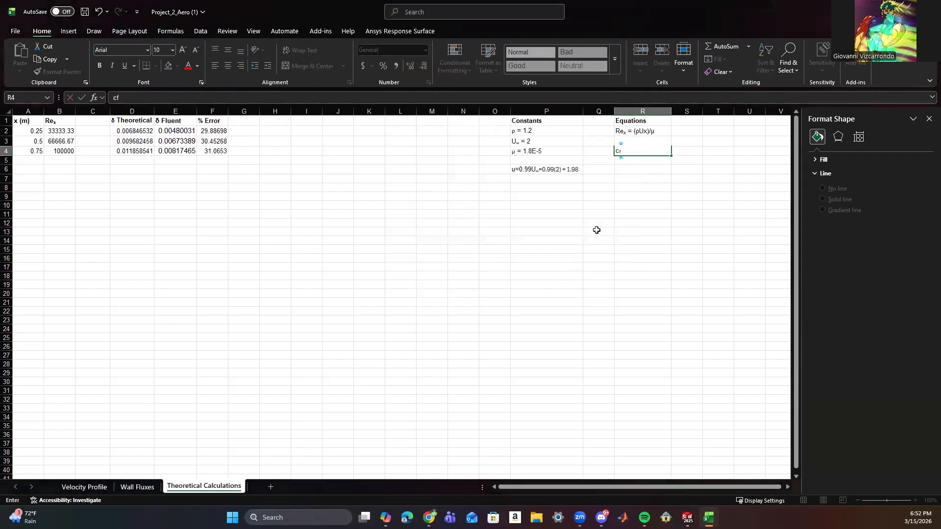
pyautogui.hotkey('ctrl', '1')
pyautogui.click(418, 204)
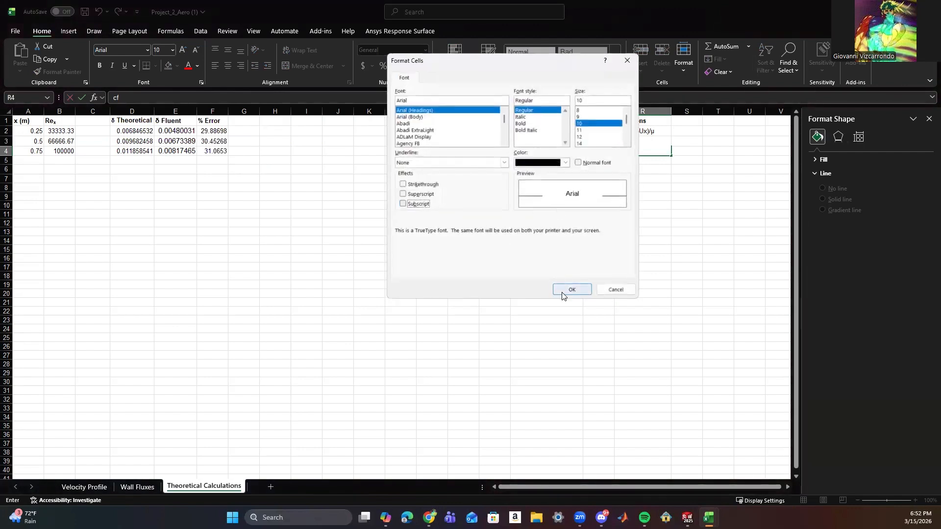
pyautogui.click(561, 291)
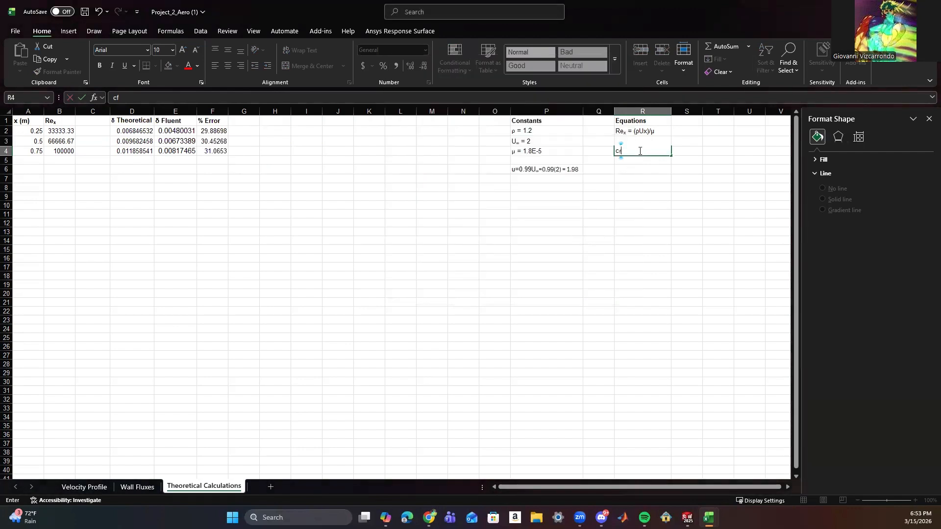
pyautogui.write('=')
pyautogui.press('BackSpace')
pyautogui.write('= 0.66')
pyautogui.press('BackSpace')
pyautogui.press('BackSpace')
pyautogui.press('BackSpace')
pyautogui.press('BackSpace')
pyautogui.press('BackSpace')
pyautogui.press('BackSpace')
pyautogui.press('BackSpace')
pyautogui.press('BackSpace')
# Turn off subscript formatting in R4 and continue the equation with = 0.664/(Re.
pyautogui.hotkey('ctrl', '1')
pyautogui.click(404, 204)
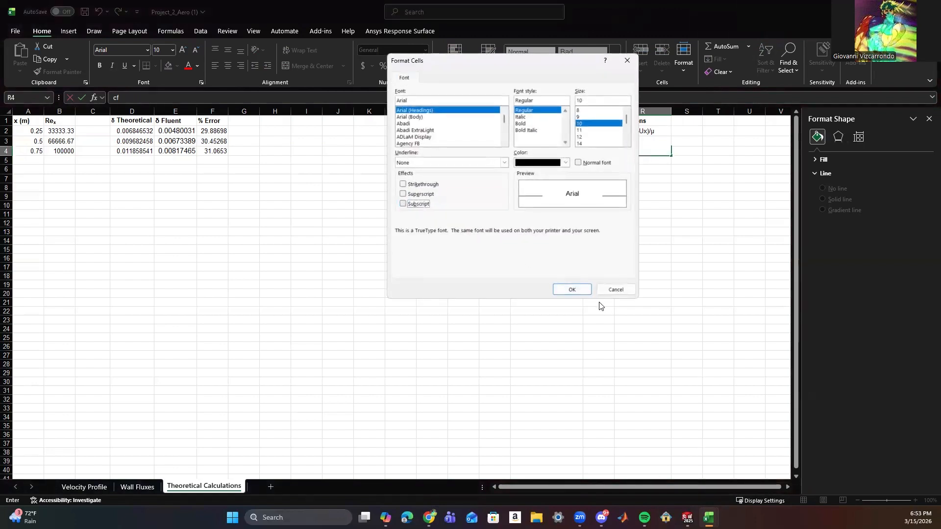
pyautogui.click(573, 289)
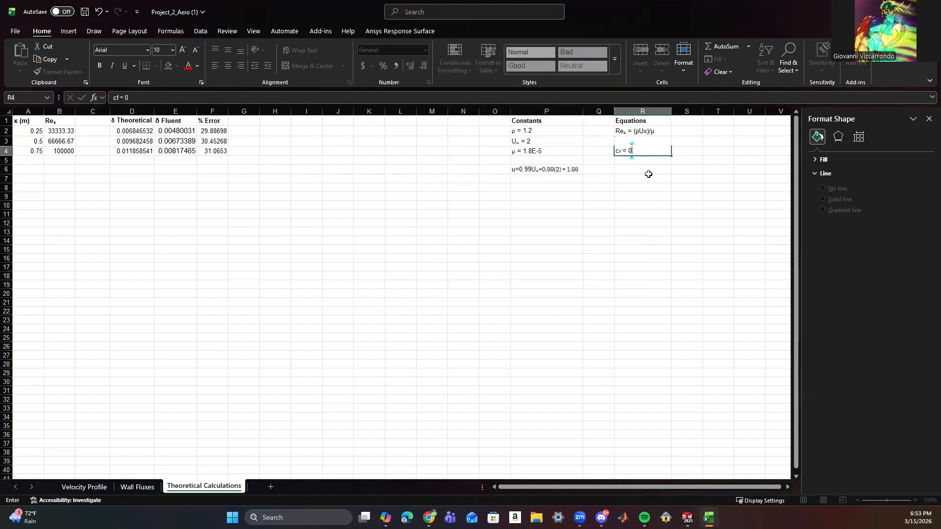
pyautogui.write('= 0.664')
pyautogui.write('Re')
# Add a subscript x to Re in the R4 equation and switch back to normal text.
pyautogui.hotkey('ctrl', '1')
pyautogui.click(418, 204)
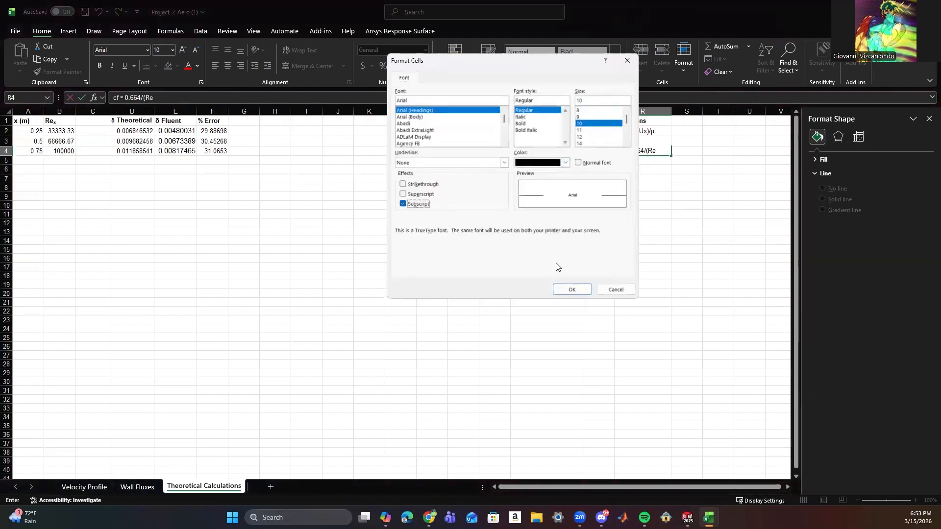
pyautogui.click(583, 291)
pyautogui.write('x')
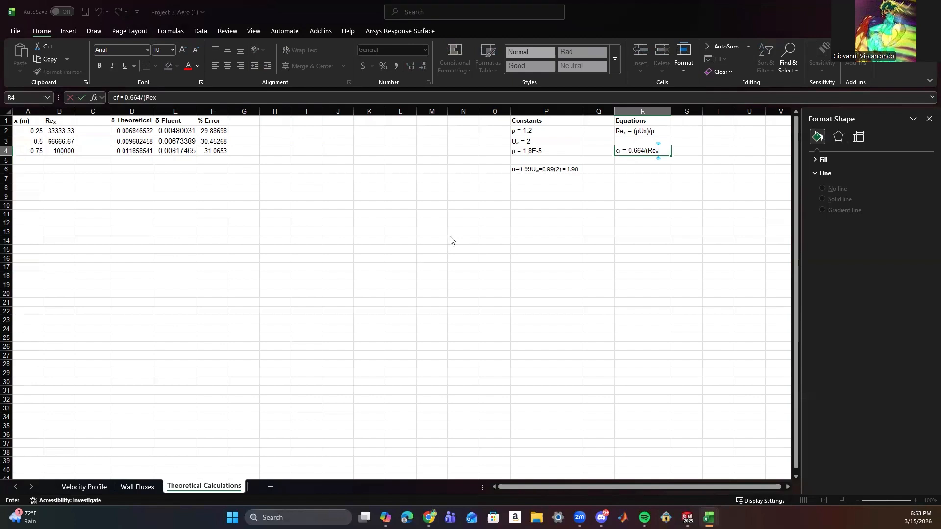
pyautogui.hotkey('ctrl', '1')
pyautogui.click(416, 205)
pyautogui.click(568, 289)
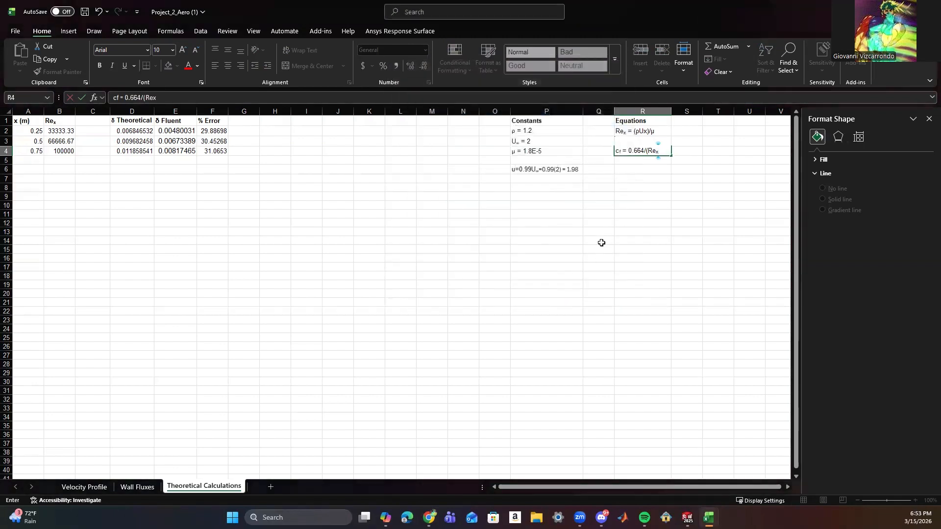
# Complete the R4 equation with ^1/2 in normal text after the subscript x, inside a closing parenthesis.
pyautogui.write(')')
pyautogui.press('Left')
pyautogui.doubleClick(662, 153)
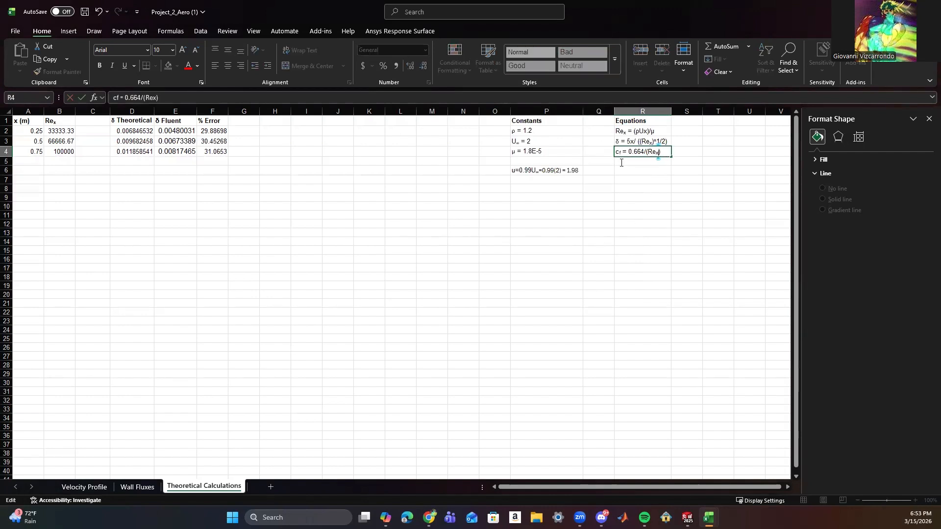
pyautogui.hotkey('ctrl', '1')
pyautogui.click(416, 205)
pyautogui.click(569, 302)
pyautogui.write('^1/2')
pyautogui.click(654, 204)
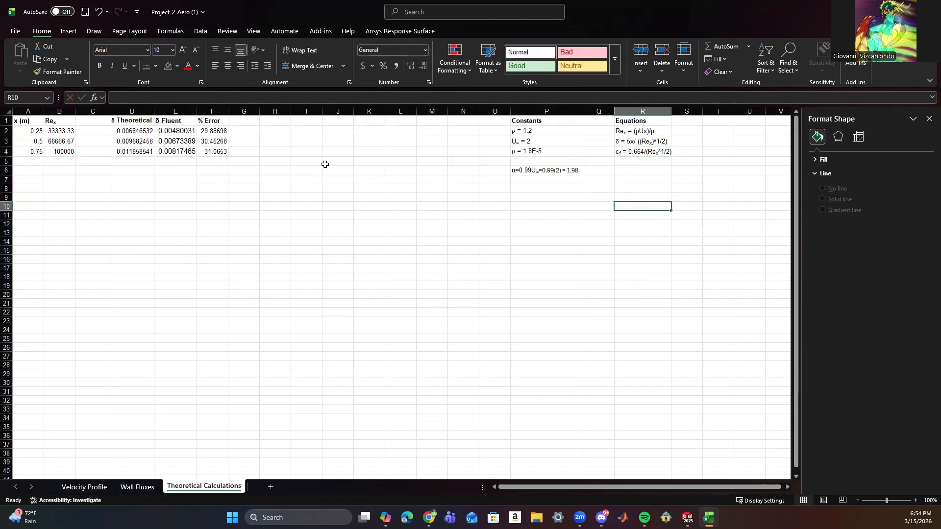
# Add the heading cf Theoretical in H1 with the f set as a subscript, and widen column H to fit.
pyautogui.click(262, 120)
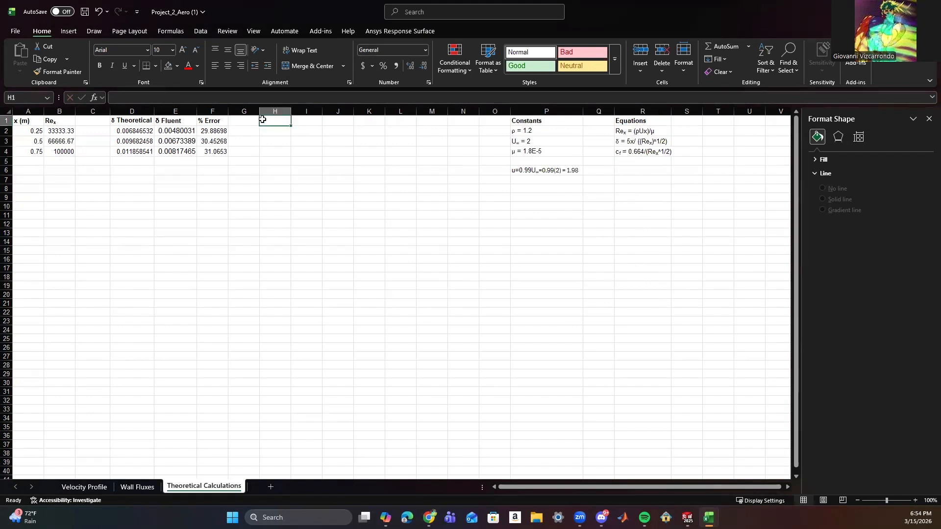
pyautogui.write('c')
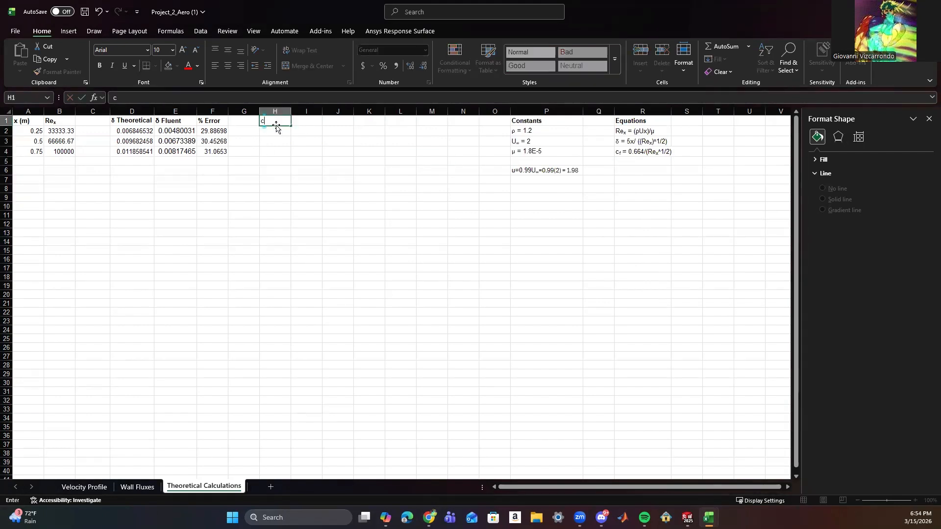
pyautogui.hotkey('ctrl', '1')
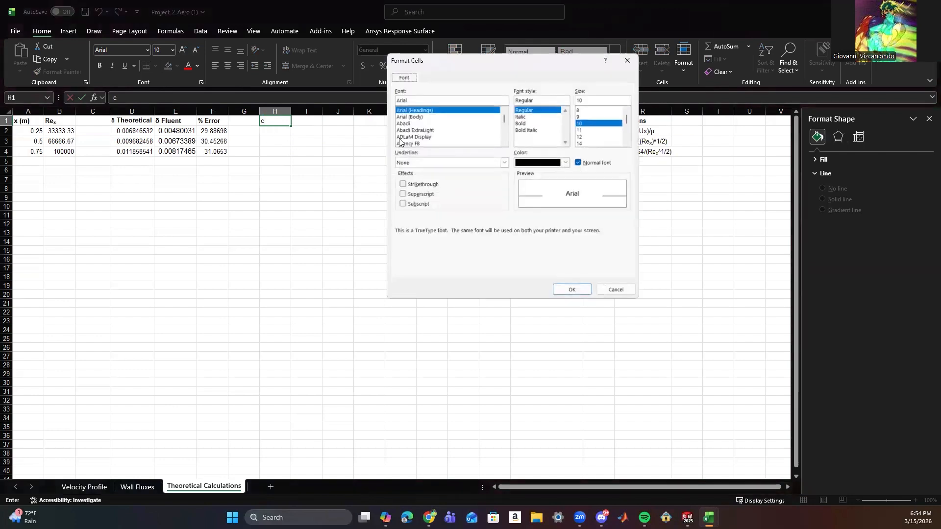
pyautogui.click(402, 203)
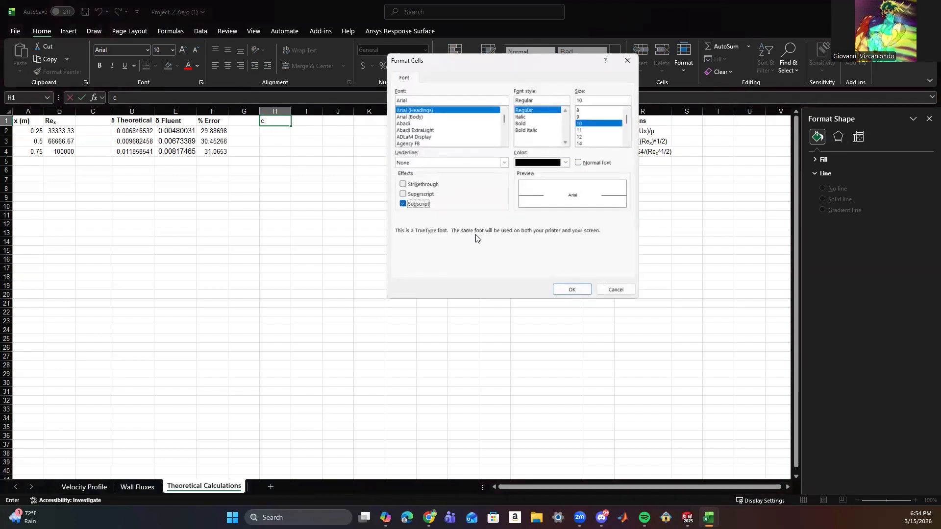
pyautogui.click(572, 289)
pyautogui.write('f')
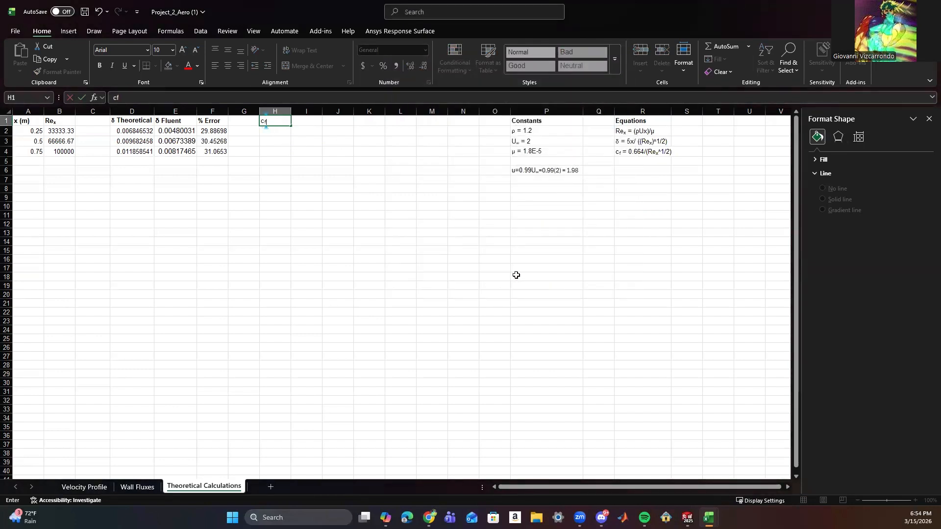
pyautogui.hotkey('ctrl', '1')
pyautogui.click(572, 289)
pyautogui.write('Theoretical')
pyautogui.click(378, 188)
pyautogui.moveTo(292, 111); pyautogui.dragTo(306, 117)
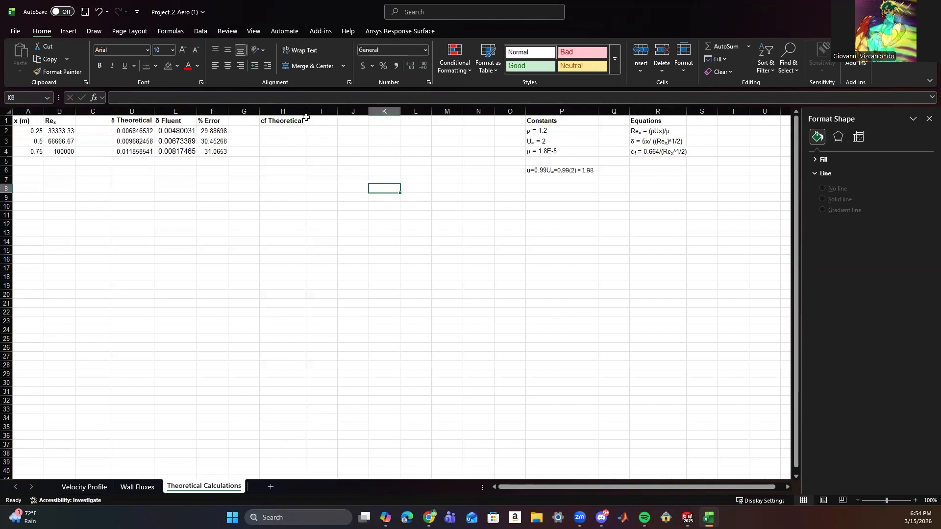
# Copy the heading text from H1 into I1 and change it to cf Fluent.
pyautogui.click(270, 120)
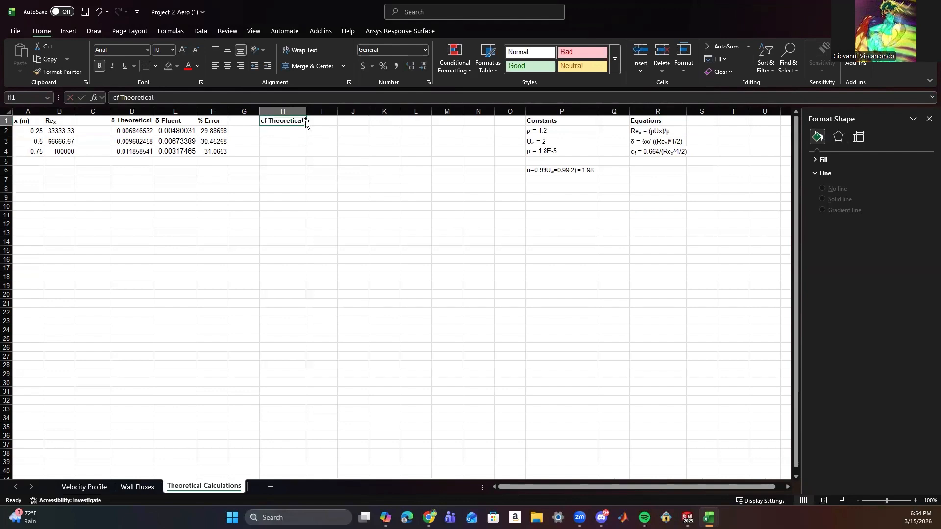
pyautogui.doubleClick(265, 120)
pyautogui.moveTo(271, 120); pyautogui.dragTo(302, 121)
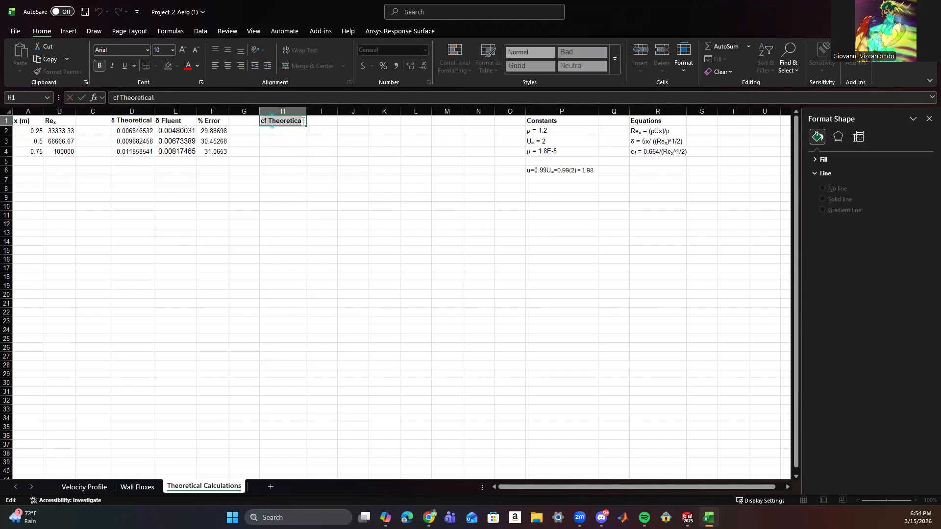
pyautogui.click(317, 121)
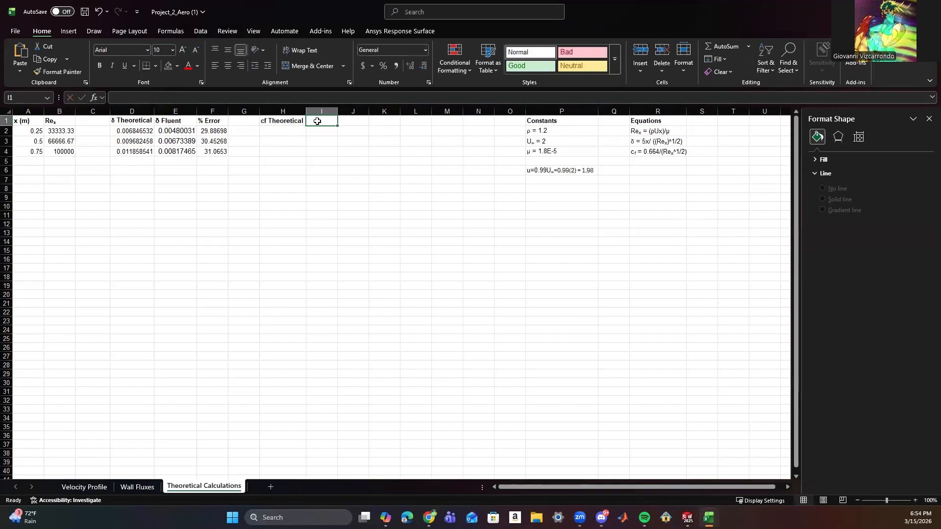
pyautogui.write('cf Theoretica')
pyautogui.click(333, 139)
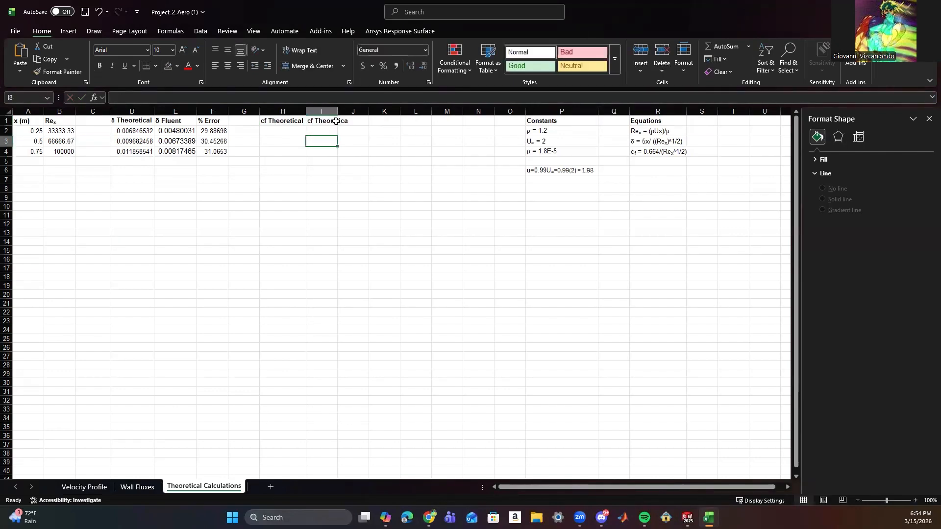
pyautogui.doubleClick(330, 120)
pyautogui.moveTo(196, 100); pyautogui.dragTo(121, 99)
pyautogui.write('Fluent')
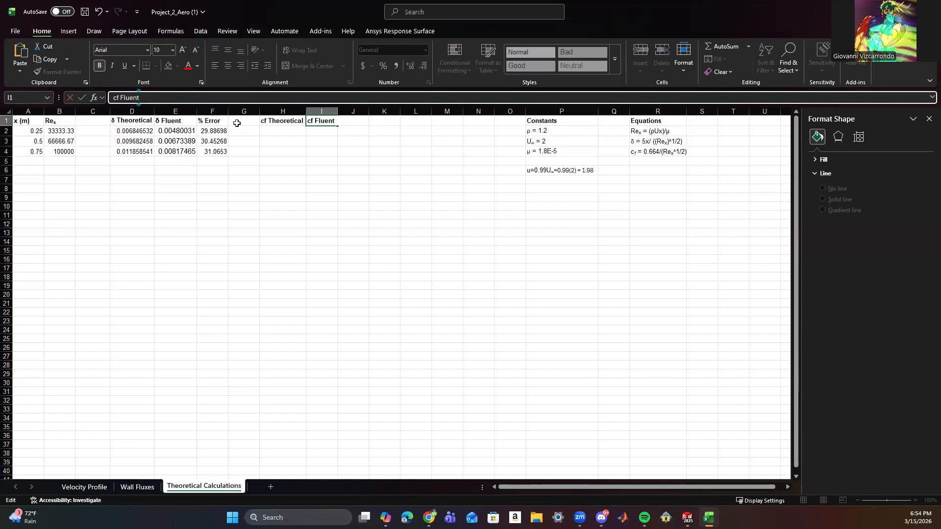
pyautogui.press('Return')
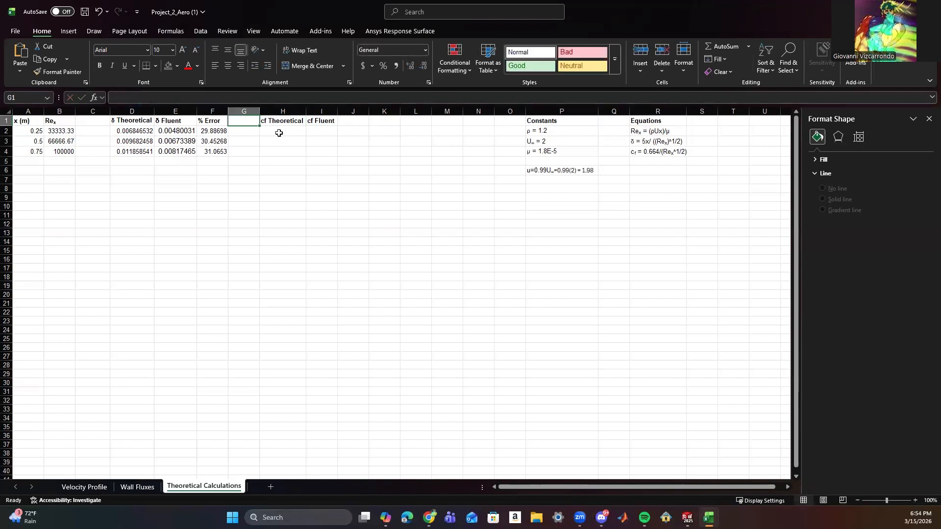
# Calculate the theoretical skin-friction coefficient in H2 with =0.664/SQRT(B2).
pyautogui.click(280, 130)
pyautogui.doubleClick(279, 129)
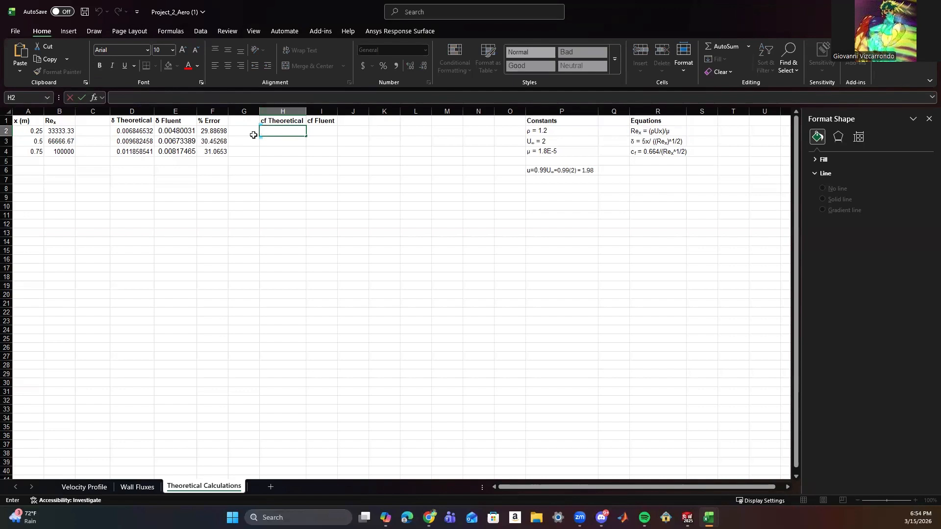
pyautogui.write('0.')
pyautogui.press('BackSpace')
pyautogui.press('BackSpace')
pyautogui.click(191, 99)
pyautogui.write('=')
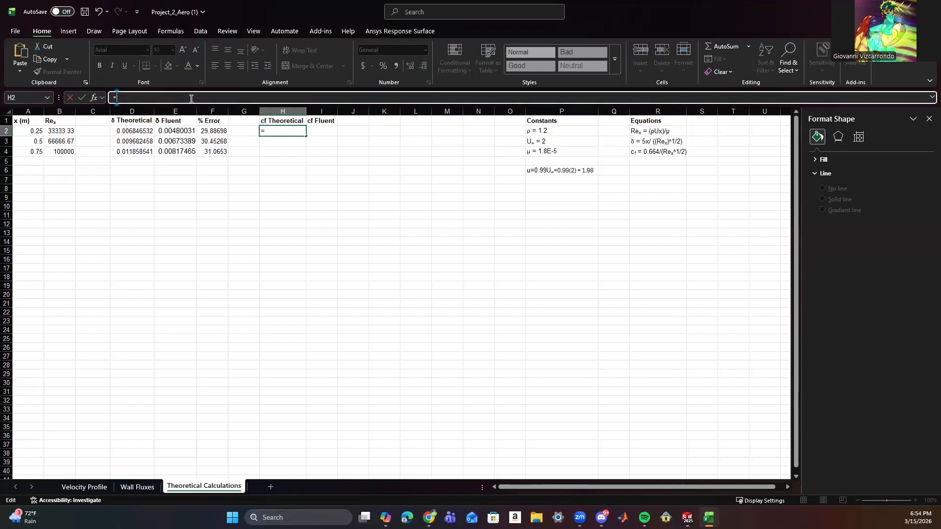
pyautogui.write('0.664/SQRT')
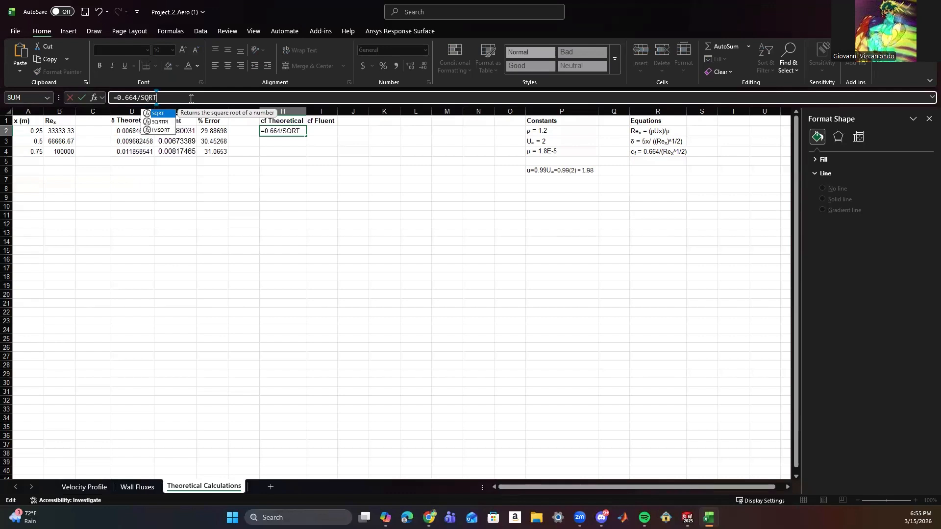
pyautogui.write('(')
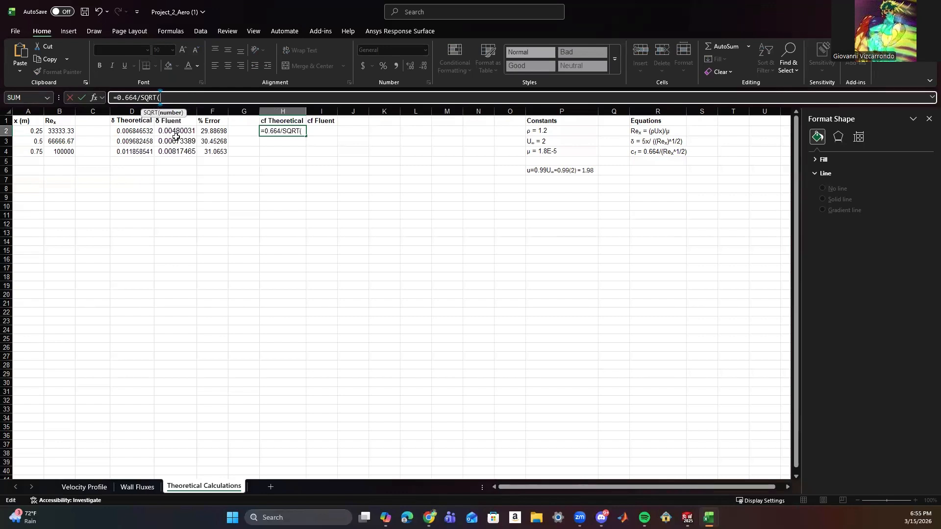
pyautogui.click(67, 131)
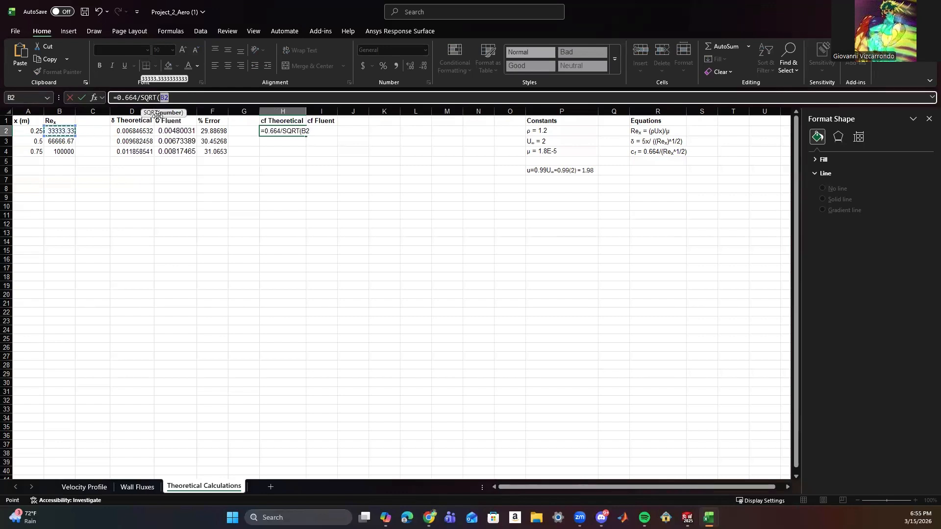
pyautogui.write(')')
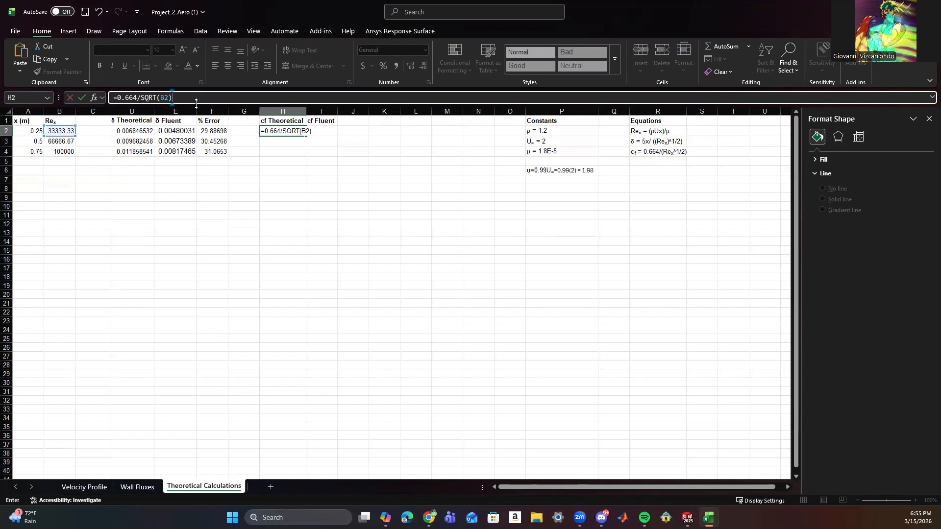
pyautogui.click(242, 158)
# Fill the skin-friction formula in H2 down to H4.
pyautogui.click(292, 131)
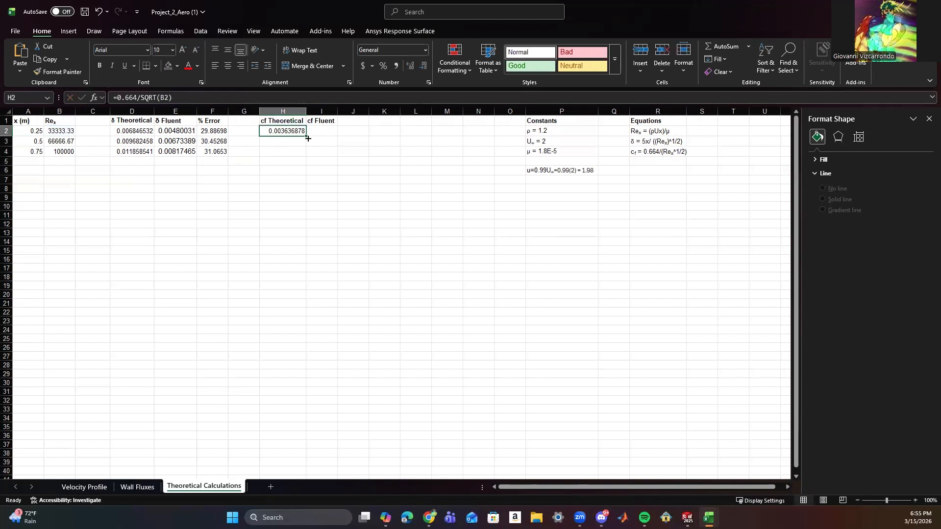
pyautogui.moveTo(306, 137); pyautogui.dragTo(307, 149)
pyautogui.moveTo(306, 154); pyautogui.dragTo(307, 155)
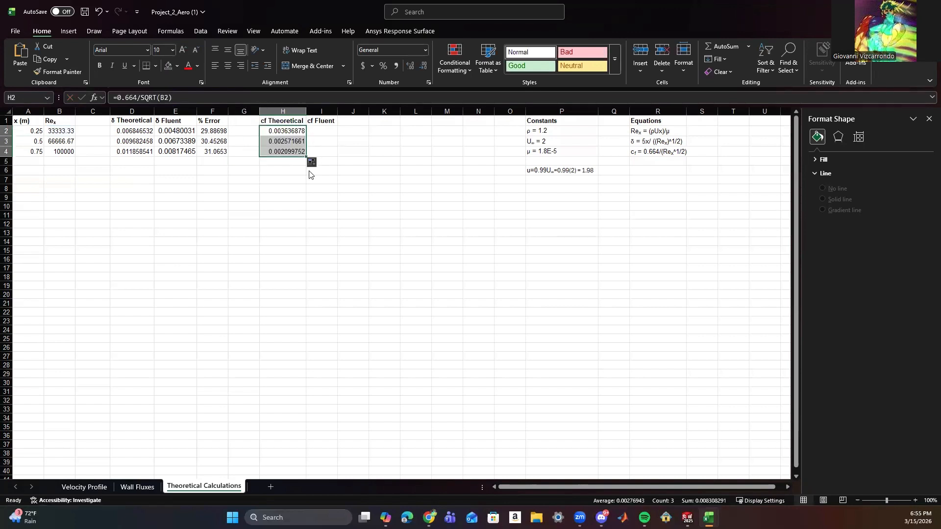
pyautogui.click(322, 196)
# Copy the skin friction coefficient at x = 0.75 m from the Wall Fluxes sheet into I2 of Theoretical Calculations.
pyautogui.click(316, 131)
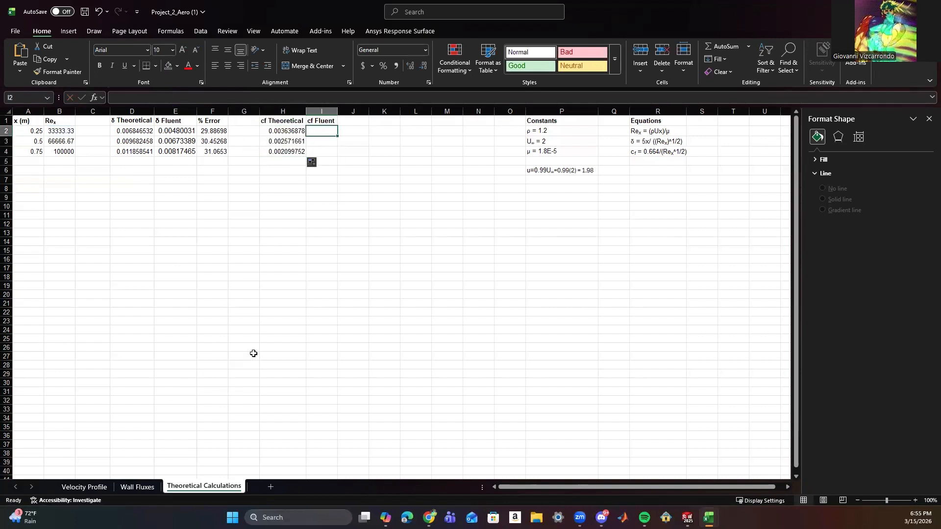
pyautogui.click(138, 486)
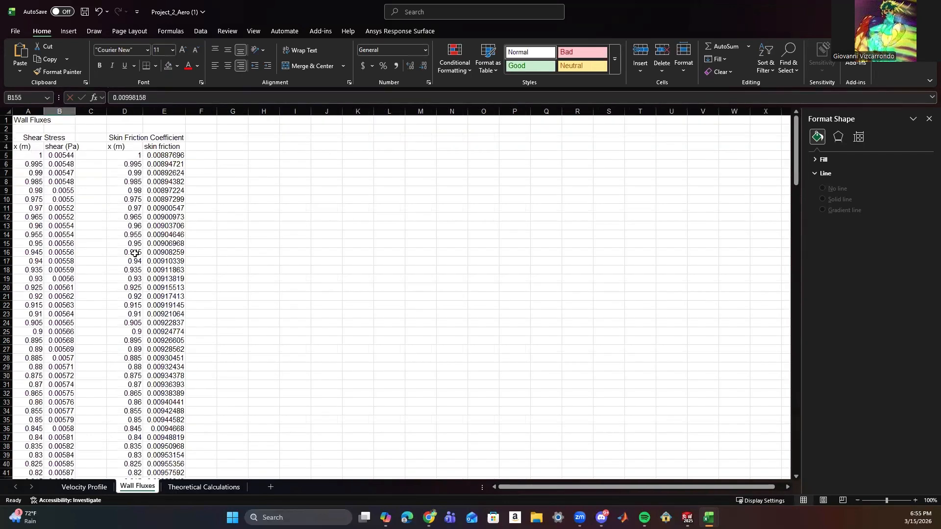
pyautogui.scroll(-6, 132, 255)
pyautogui.scroll(-2, 131, 257)
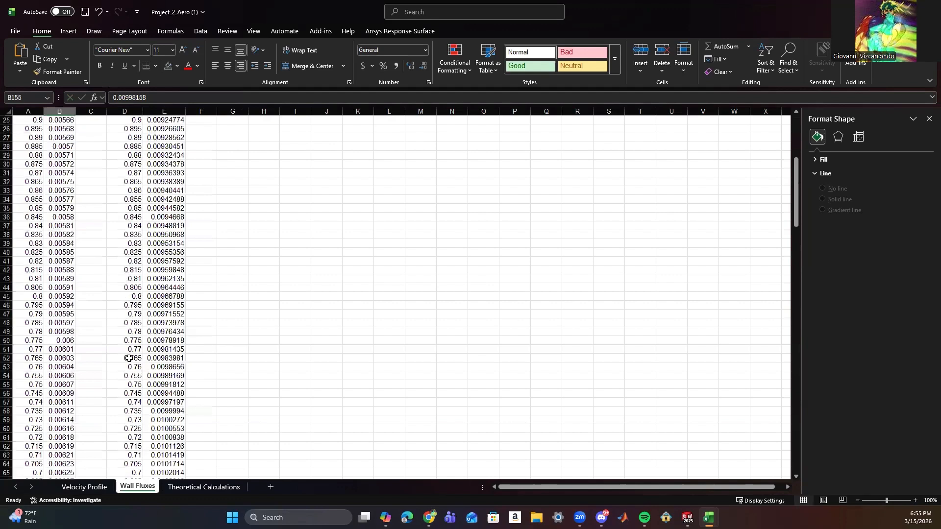
pyautogui.click(152, 386)
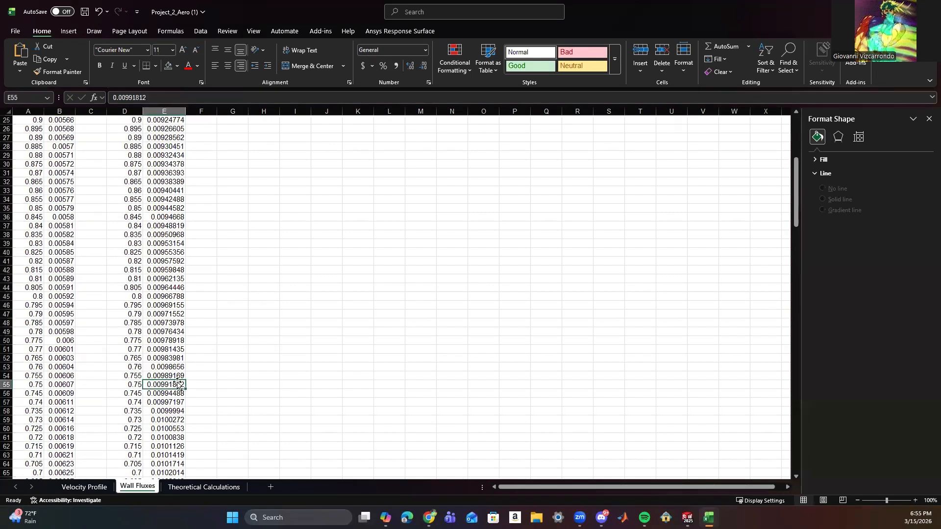
pyautogui.hotkey('ctrl', 'c')
pyautogui.click(203, 487)
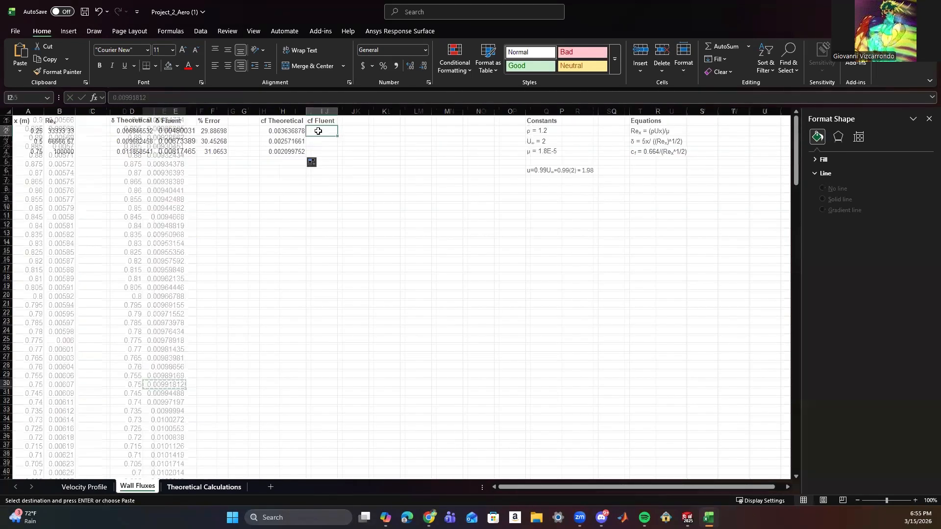
pyautogui.hotkey('ctrl', 'v')
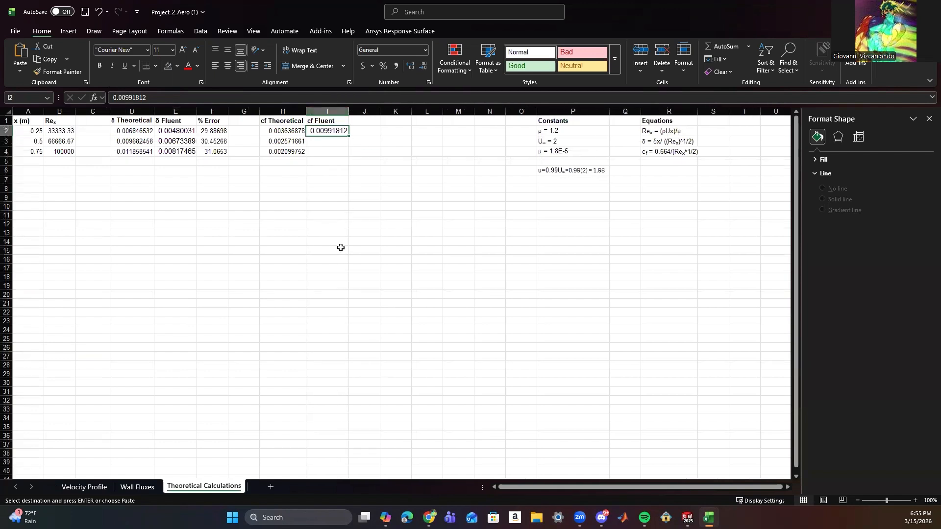
# Paste the copied x = 0.75 m coefficient into I4 in the matching row and clear I2.
pyautogui.click(341, 249)
pyautogui.click(328, 132)
pyautogui.click(325, 152)
pyautogui.hotkey('ctrl', 'v')
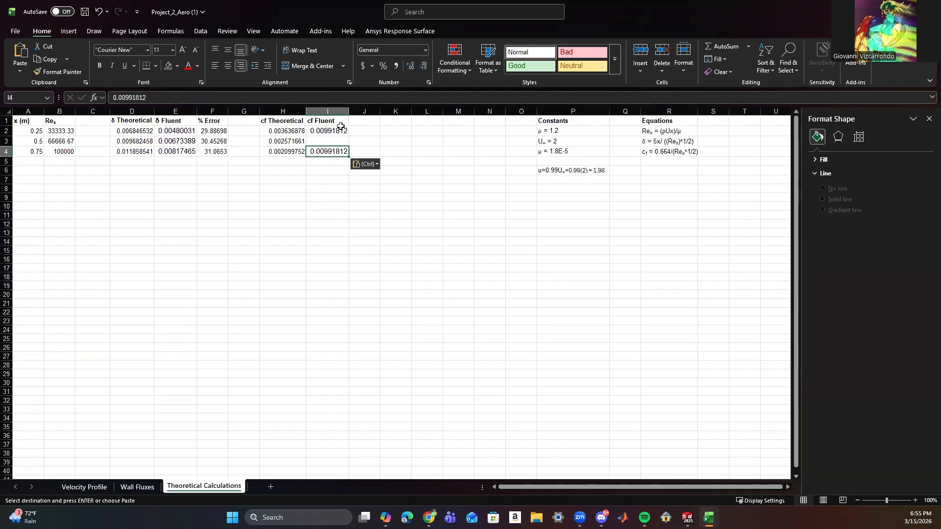
pyautogui.click(336, 130)
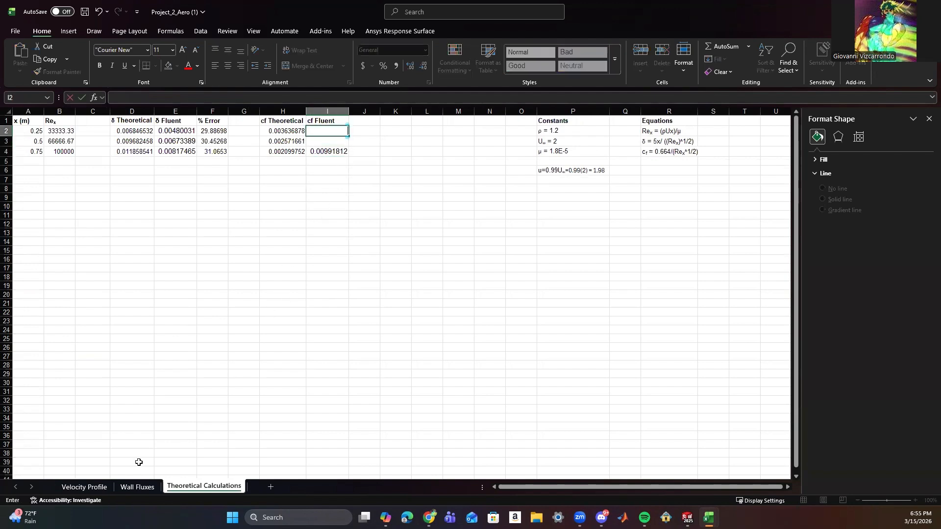
# Copy the skin friction coefficient at x = 0.5 m from the Wall Fluxes sheet into I3 of Theoretical Calculations.
pyautogui.click(137, 487)
pyautogui.scroll(-20, 166, 431)
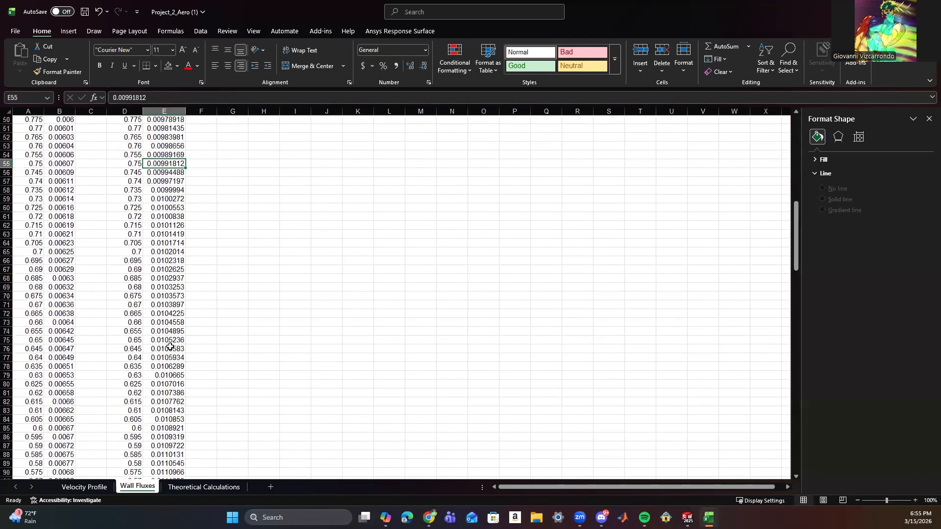
pyautogui.click(162, 296)
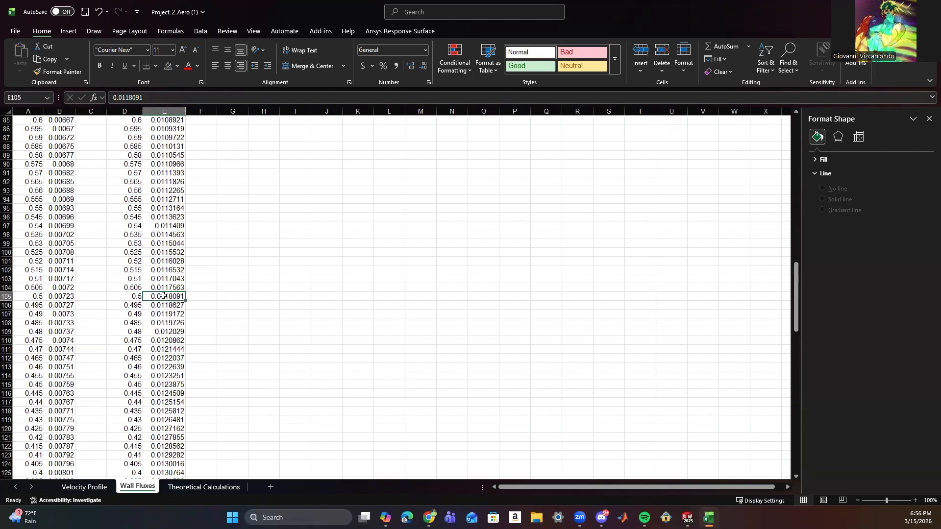
pyautogui.hotkey('ctrl', 'c')
pyautogui.click(204, 487)
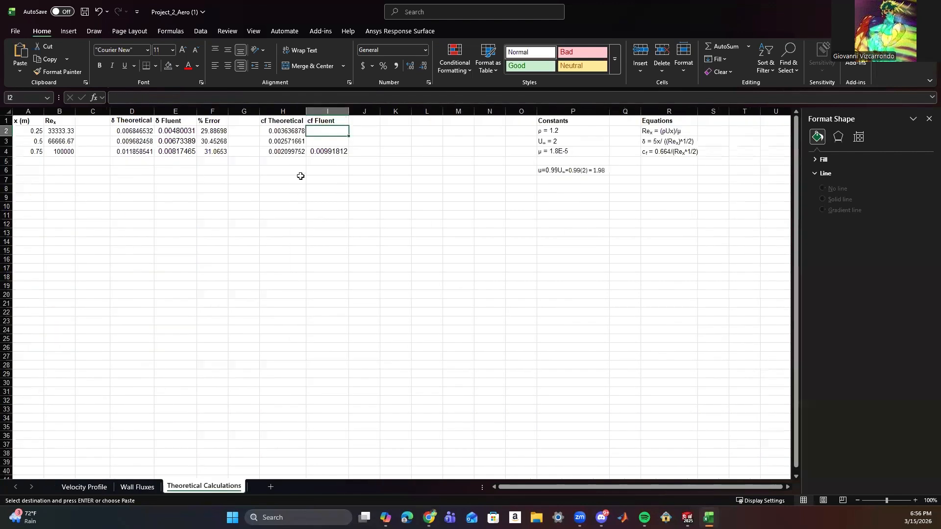
pyautogui.click(340, 143)
pyautogui.hotkey('ctrl', 'v')
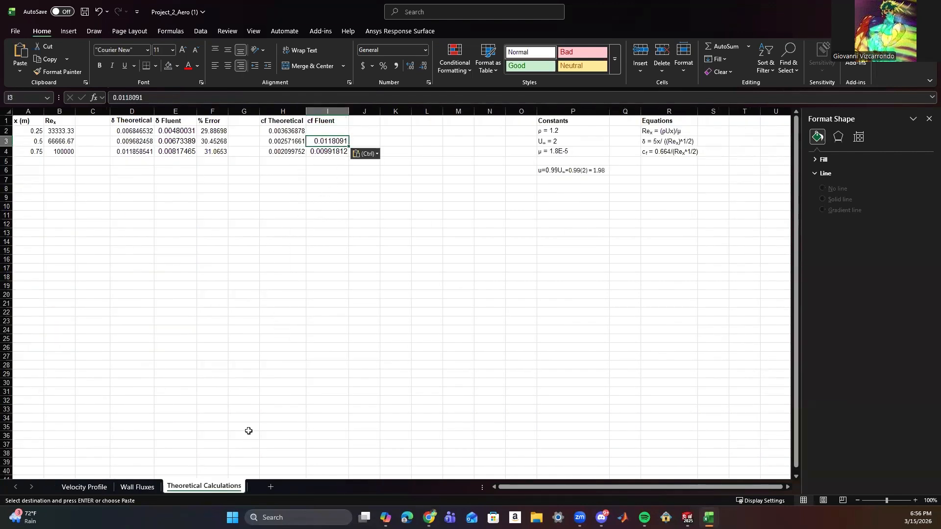
pyautogui.click(301, 149)
pyautogui.click(315, 143)
pyautogui.click(318, 151)
# Copy the skin friction coefficient at x = 0.25 m from the Wall Fluxes sheet into I2 of Theoretical Calculations.
pyautogui.click(138, 488)
pyautogui.scroll(-17, 164, 387)
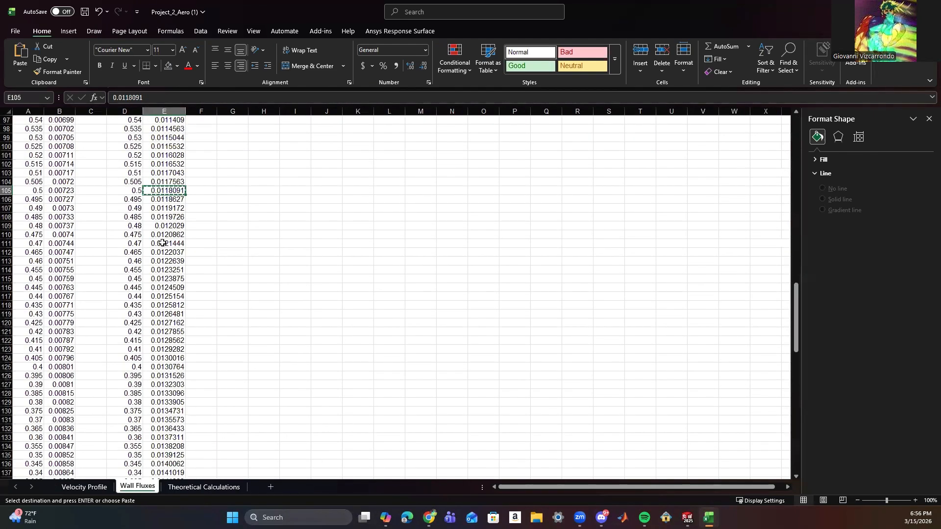
pyautogui.click(160, 288)
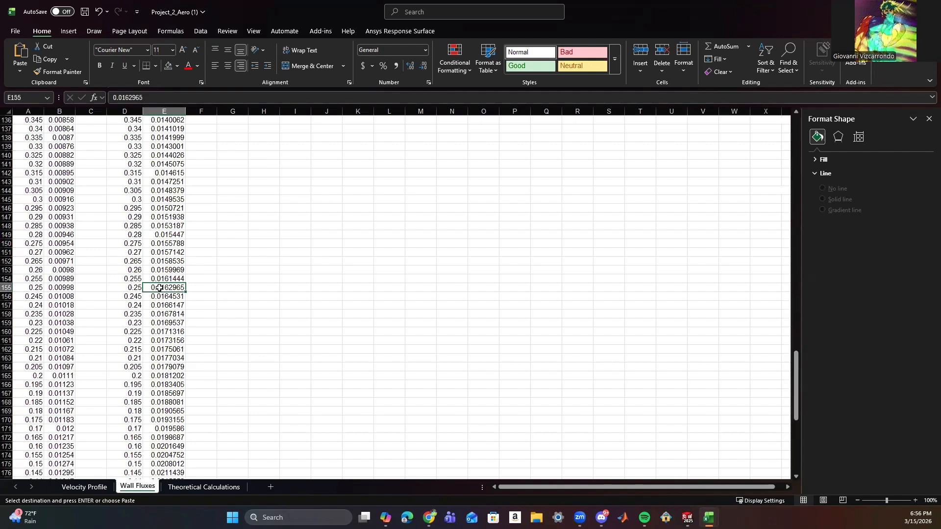
pyautogui.hotkey('ctrl', 'c')
pyautogui.click(203, 487)
pyautogui.click(313, 129)
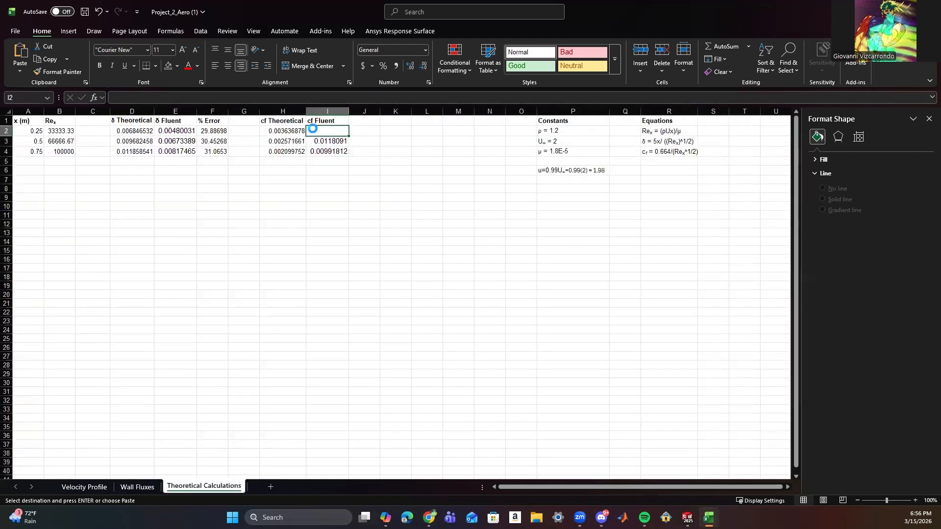
pyautogui.hotkey('ctrl', 'v')
pyautogui.doubleClick(330, 151)
pyautogui.click(341, 173)
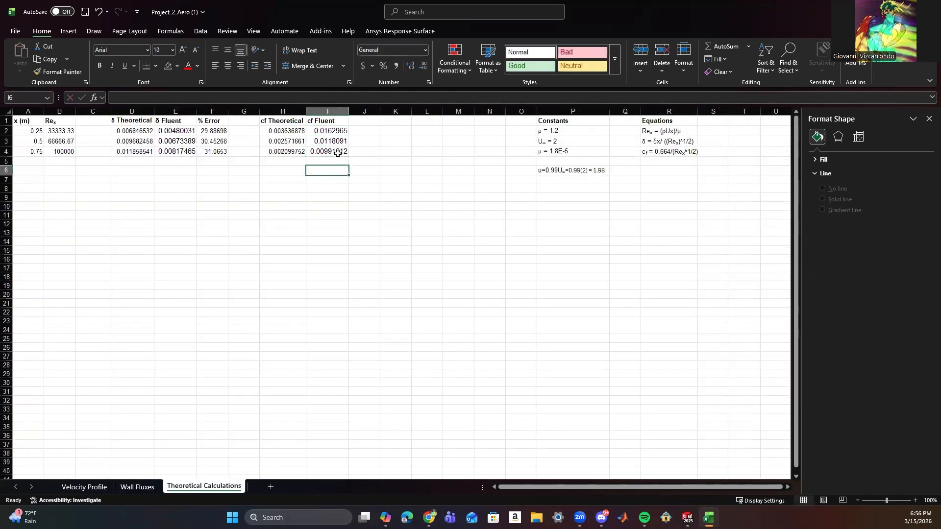
# Format the cf Fluent values in I2:I4 as Arial, size 10.
pyautogui.moveTo(337, 154); pyautogui.dragTo(329, 130)
pyautogui.click(147, 50)
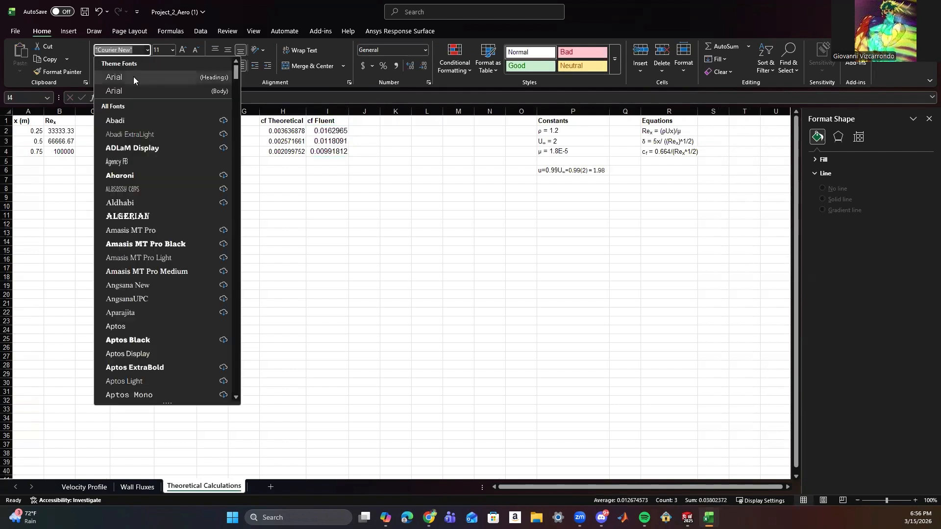
pyautogui.click(133, 77)
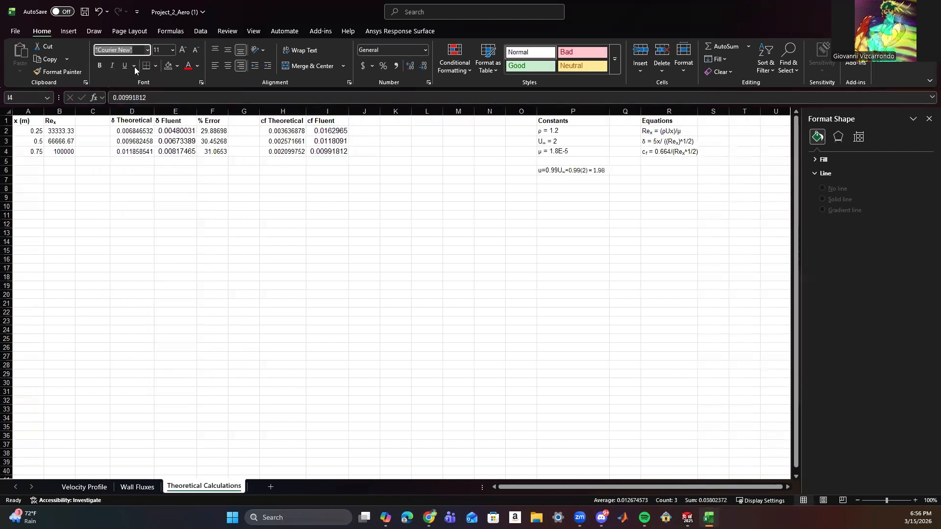
pyautogui.click(171, 50)
pyautogui.click(167, 84)
pyautogui.click(327, 168)
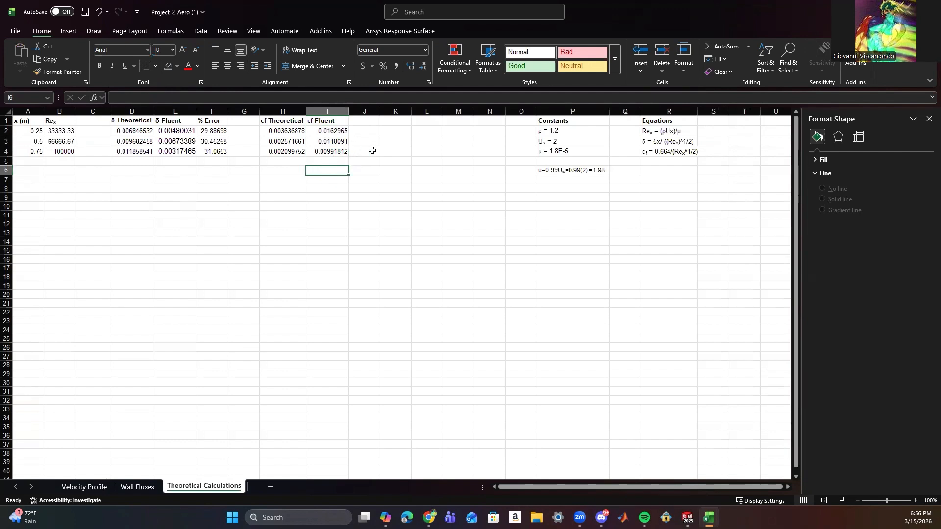
# Add the heading % Error in J1 beside cf Fluent.
pyautogui.click(365, 121)
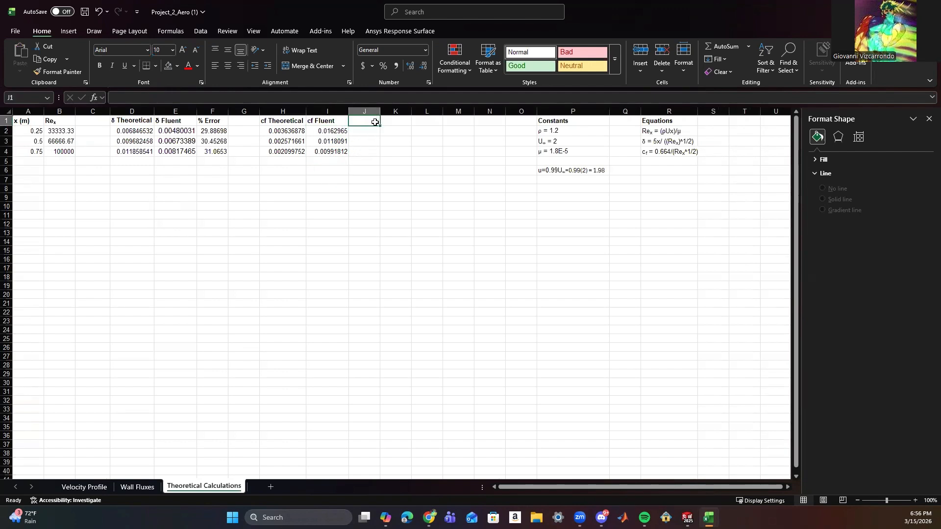
pyautogui.write('% er')
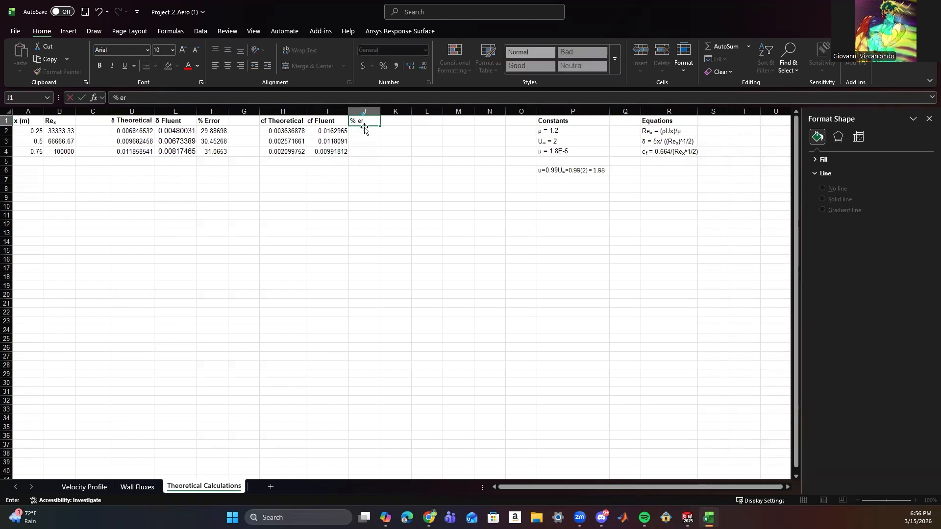
pyautogui.write('ror')
pyautogui.click(125, 97)
pyautogui.press('BackSpace')
pyautogui.write('Error')
pyautogui.press('Return')
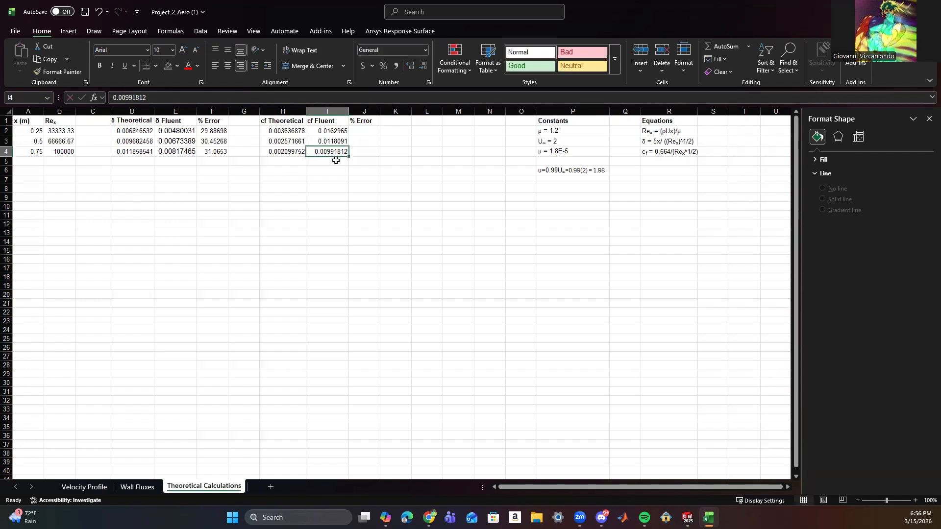
# Calculate the skin-friction percent error in J2 with =ABS((I2-H2)/H2)*100.
pyautogui.click(180, 96)
pyautogui.write('=')
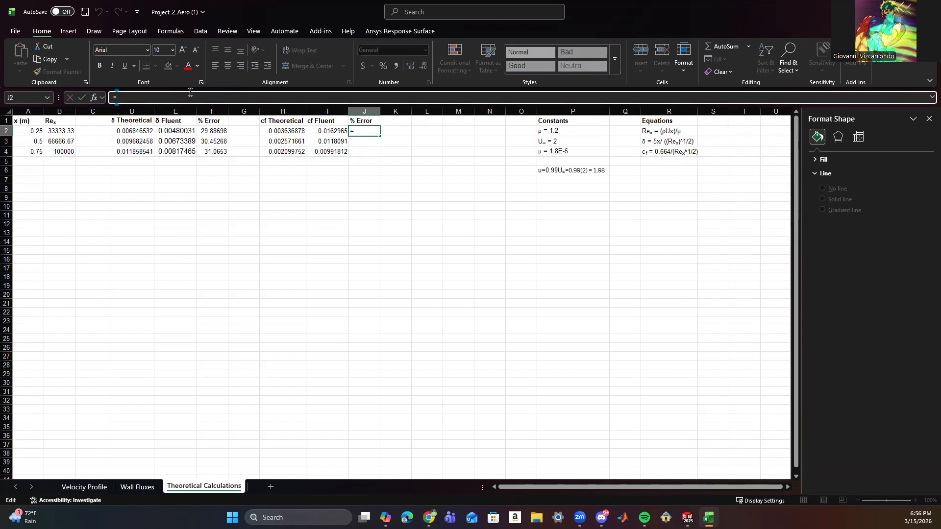
pyautogui.write('ABS')
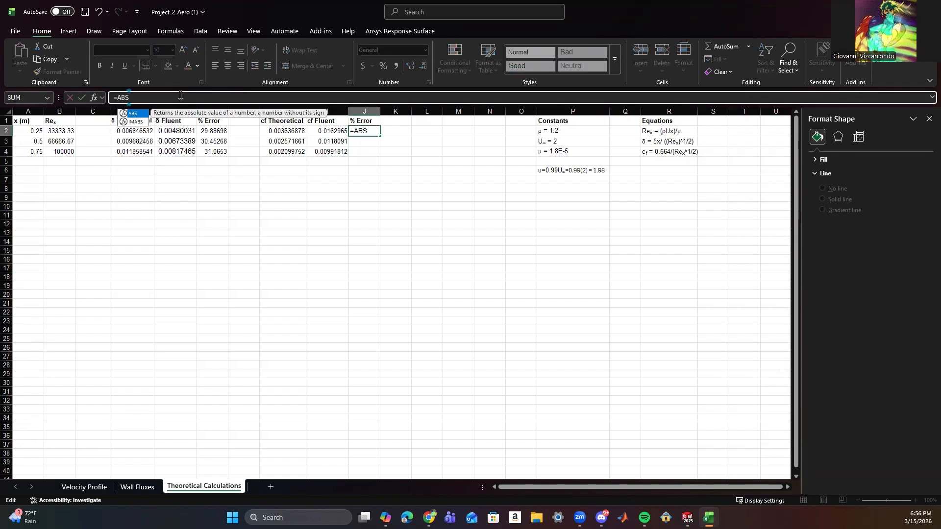
pyautogui.write('((')
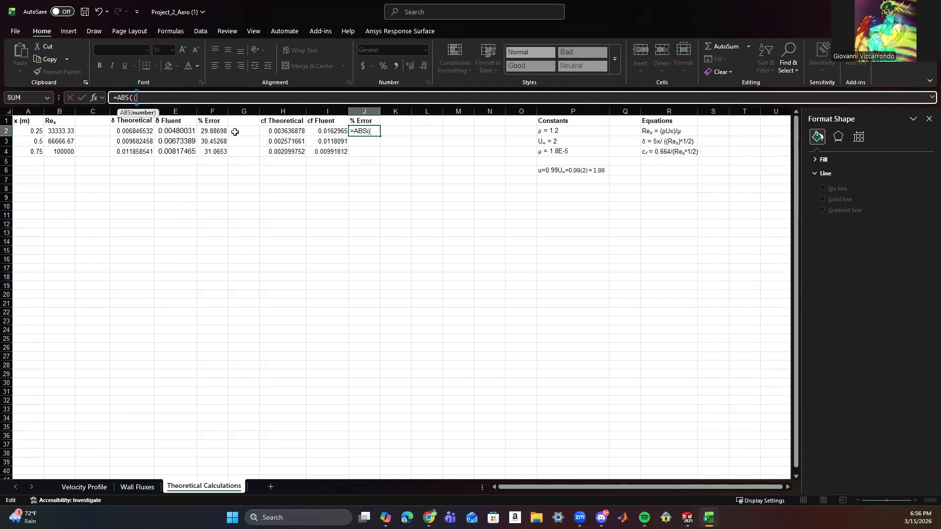
pyautogui.click(327, 132)
pyautogui.write('-')
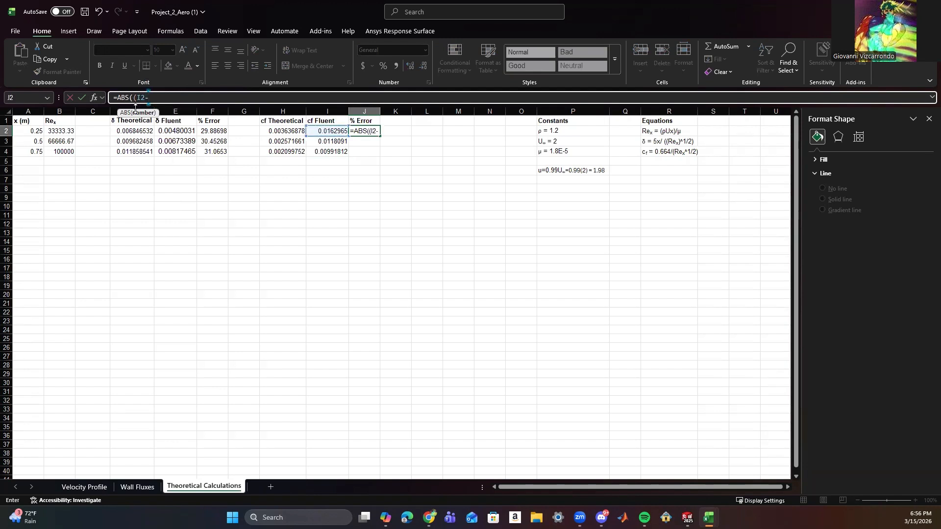
pyautogui.click(272, 137)
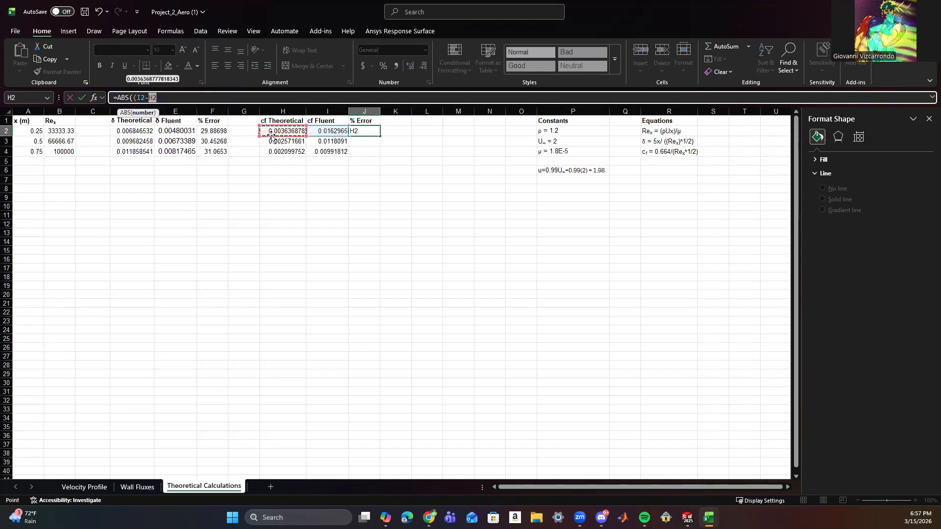
pyautogui.write(')/')
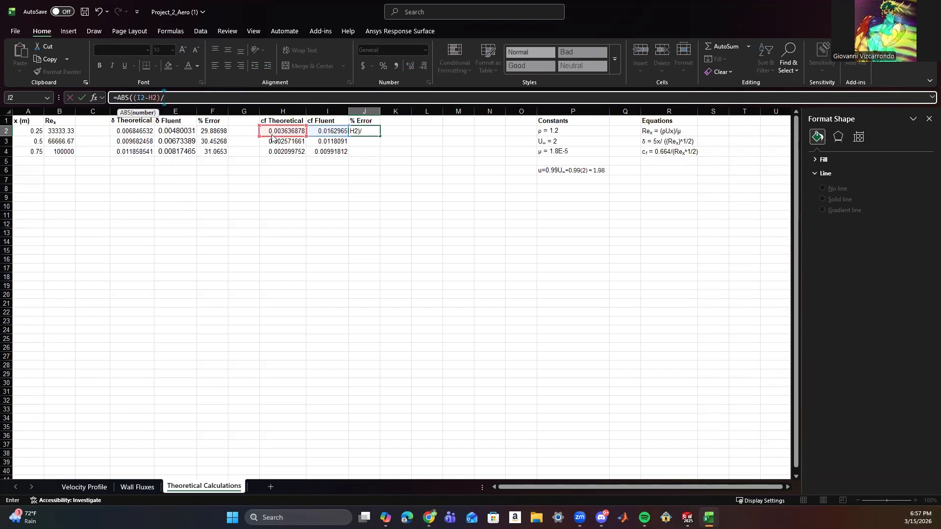
pyautogui.click(289, 132)
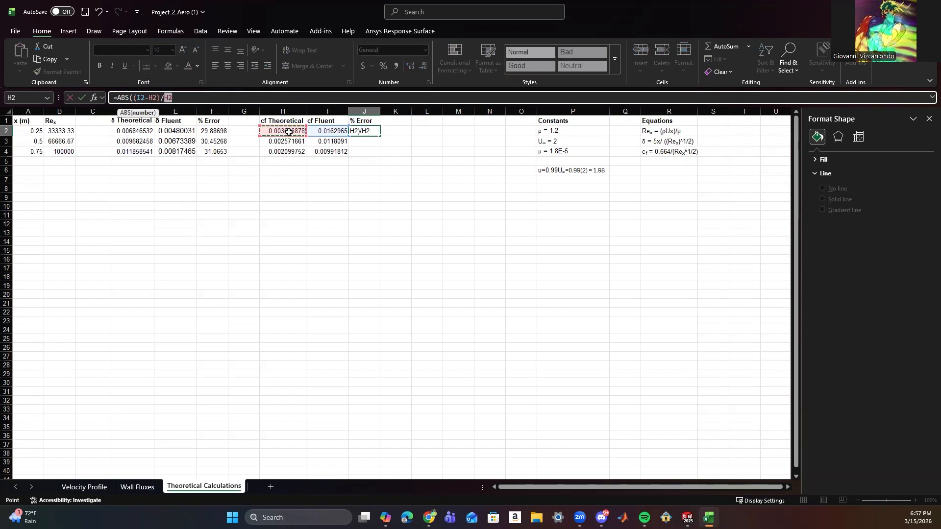
pyautogui.write(')*100')
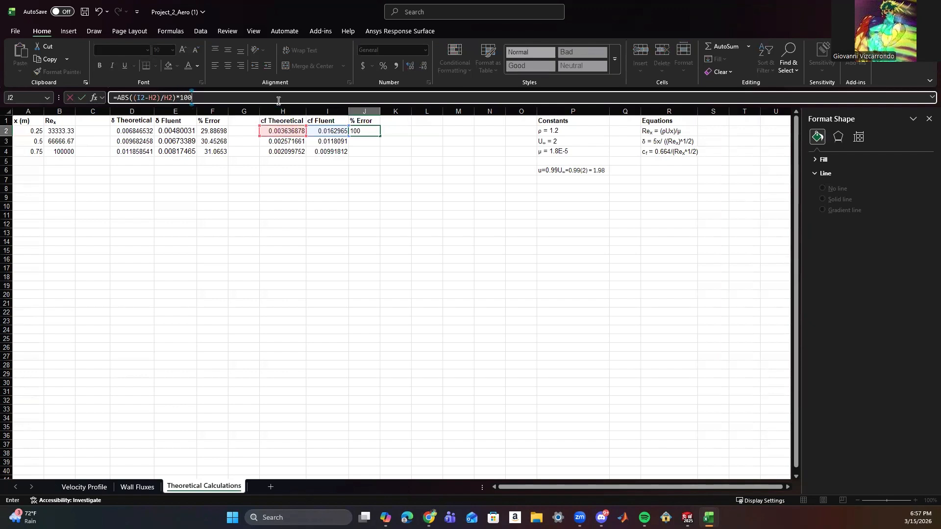
pyautogui.click(383, 174)
# Fill the percent error formula in J2 down to J4.
pyautogui.click(376, 132)
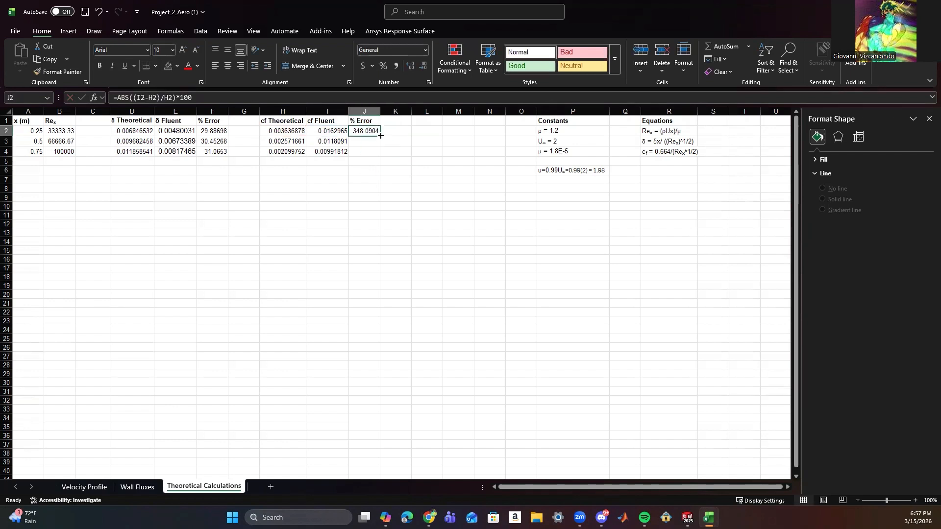
pyautogui.moveTo(381, 136); pyautogui.dragTo(381, 153)
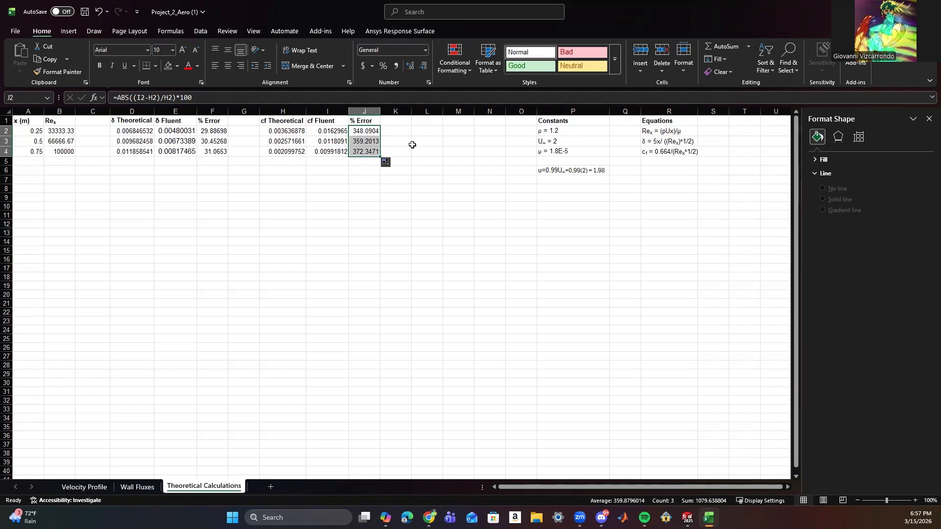
pyautogui.click(466, 161)
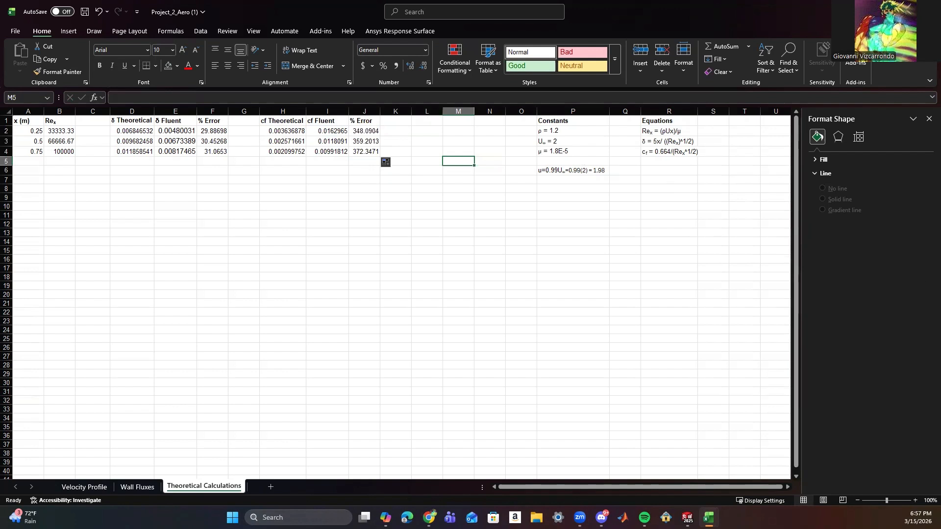
# Begin the wall shear stress equation in R5 with τw = (1/2), using the Greek tau symbol.
pyautogui.doubleClick(646, 162)
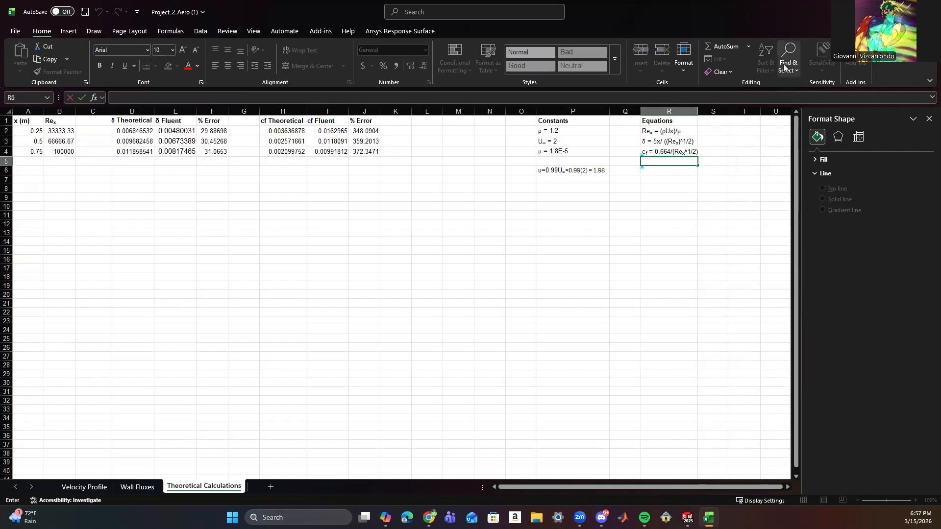
pyautogui.click(70, 32)
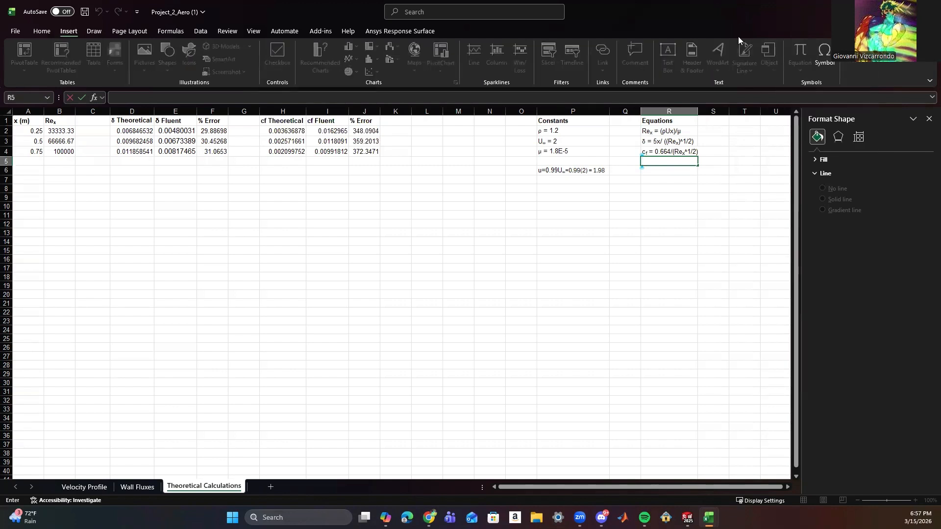
pyautogui.click(831, 63)
pyautogui.click(518, 154)
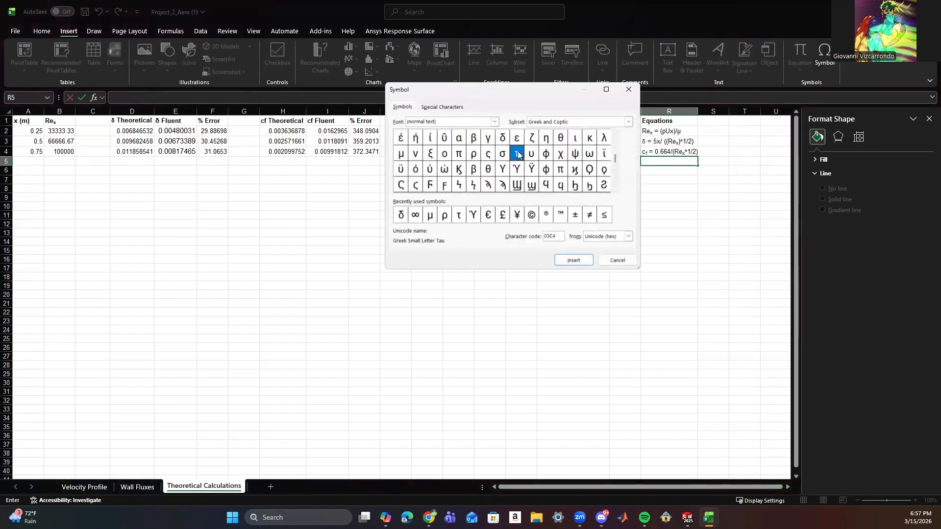
pyautogui.click(570, 260)
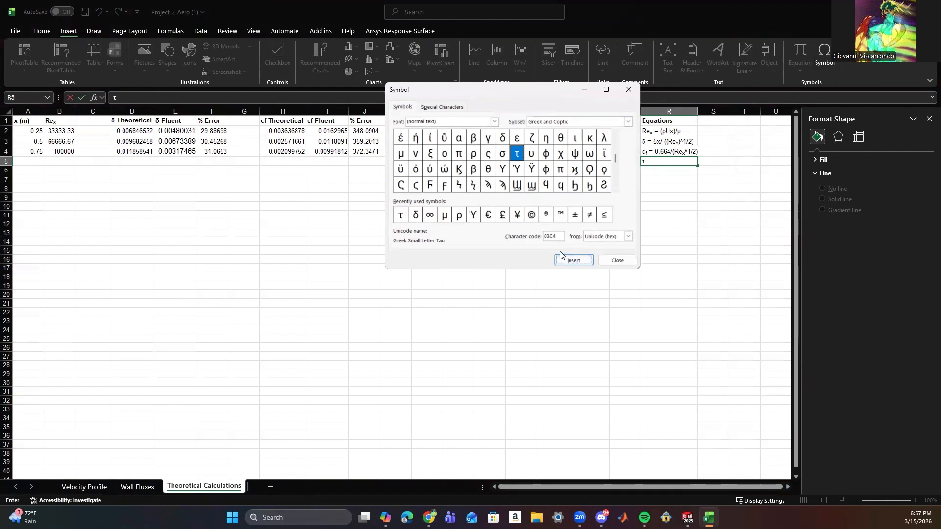
pyautogui.click(613, 260)
pyautogui.write('w')
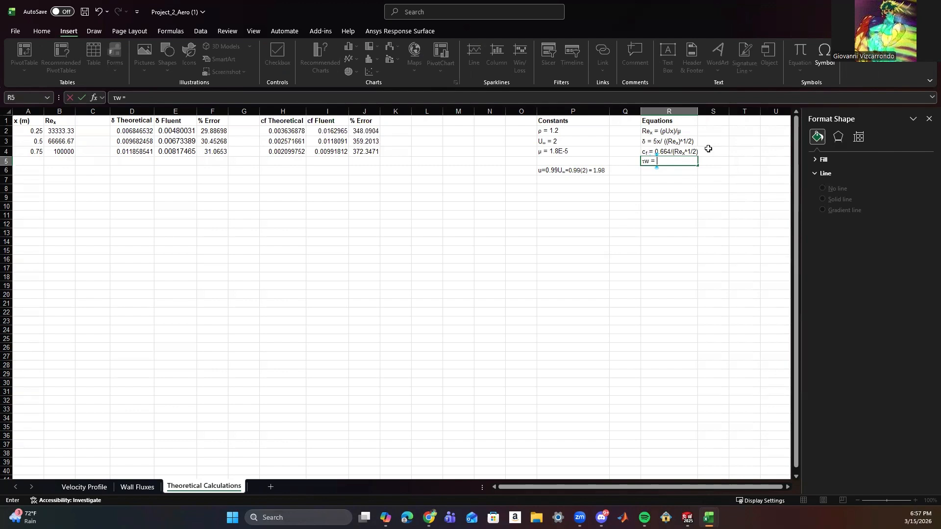
pyautogui.write(' = (1/2)')
# Complete the equation in R5 with the Greek rho symbol and (U^2)cf, so it reads τw = (1/2)ρ(U^2)cf.
pyautogui.click(825, 55)
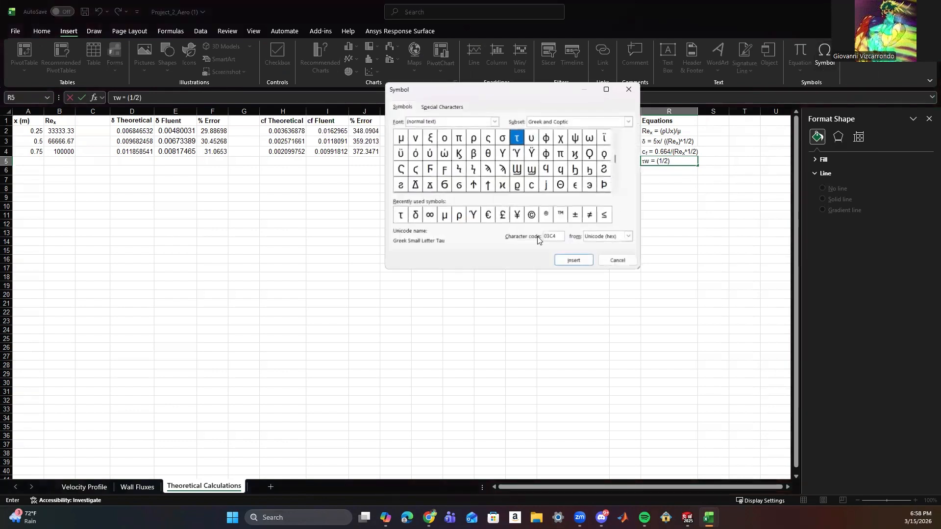
pyautogui.click(459, 214)
pyautogui.click(574, 260)
pyautogui.click(617, 259)
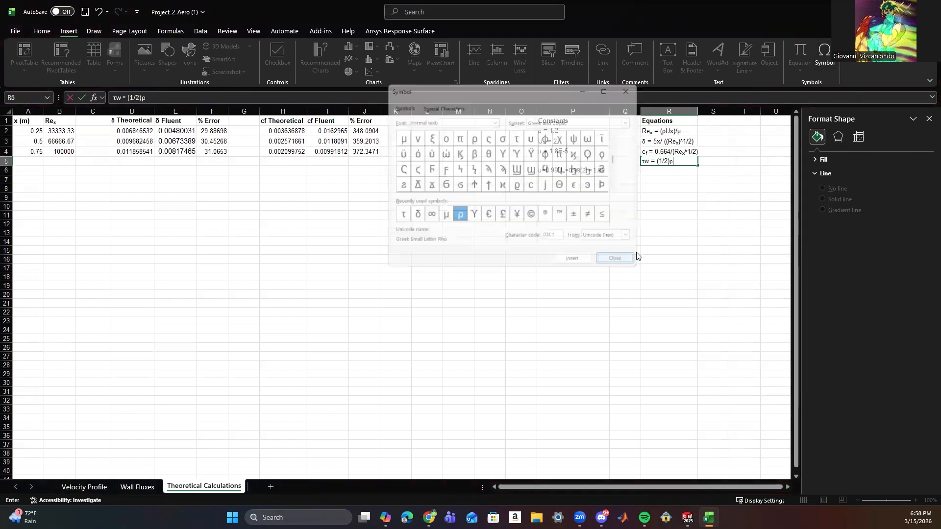
pyautogui.write('U')
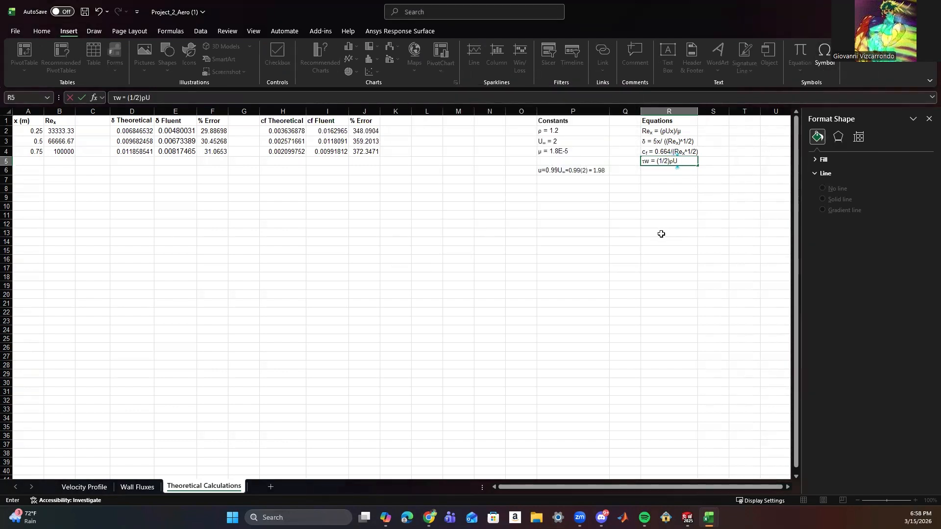
pyautogui.write('^2')
pyautogui.press('BackSpace')
pyautogui.press('BackSpace')
pyautogui.press('BackSpace')
pyautogui.write('(U^2)C')
pyautogui.click(687, 219)
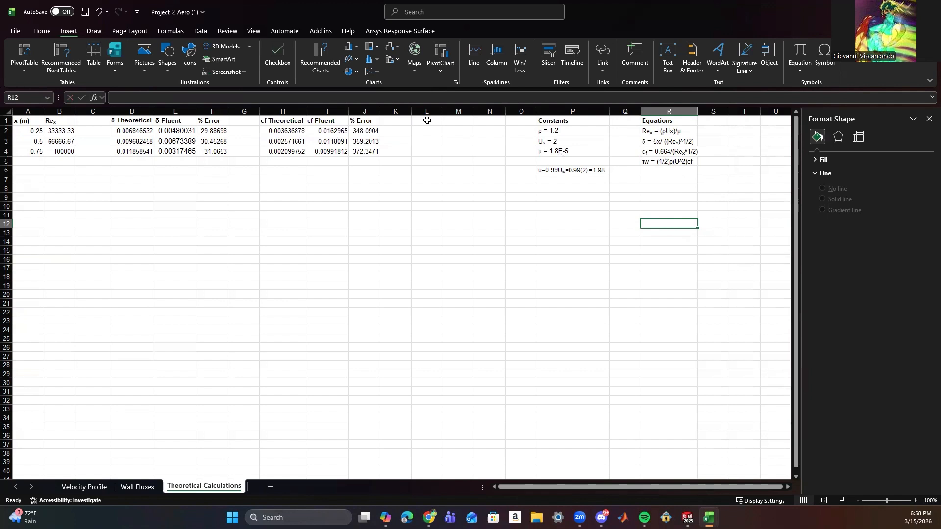
# Try moving the Constants and Equations block so it starts at R1, fitting column R to its contents.
pyautogui.moveTo(562, 121); pyautogui.dragTo(680, 170)
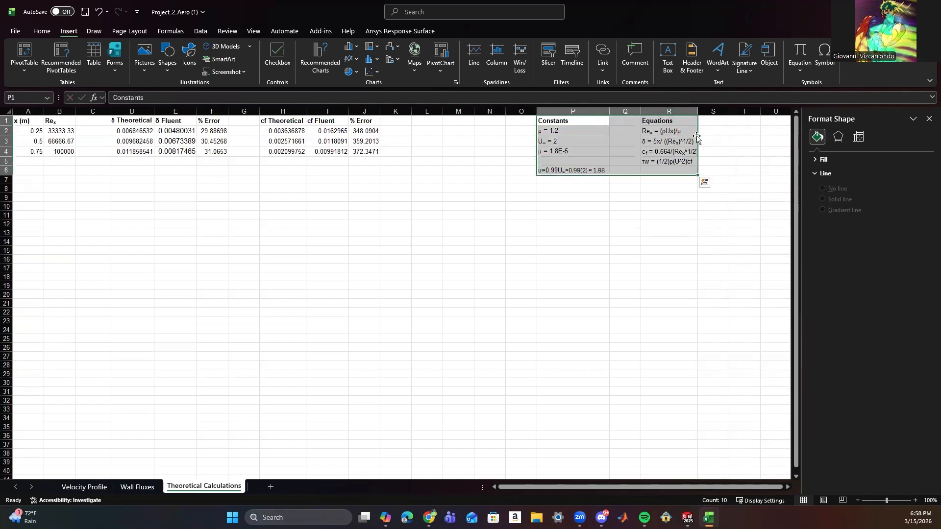
pyautogui.moveTo(698, 137); pyautogui.dragTo(745, 143)
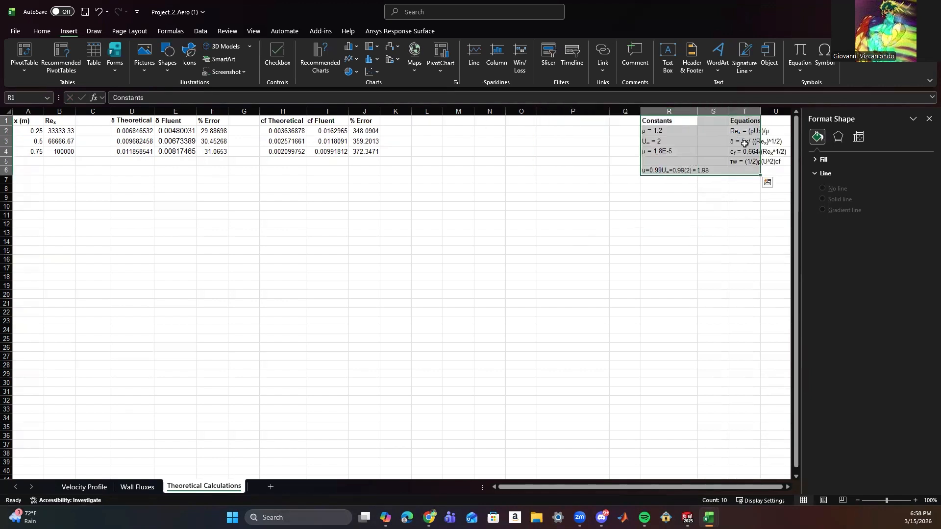
pyautogui.click(660, 224)
pyautogui.doubleClick(698, 112)
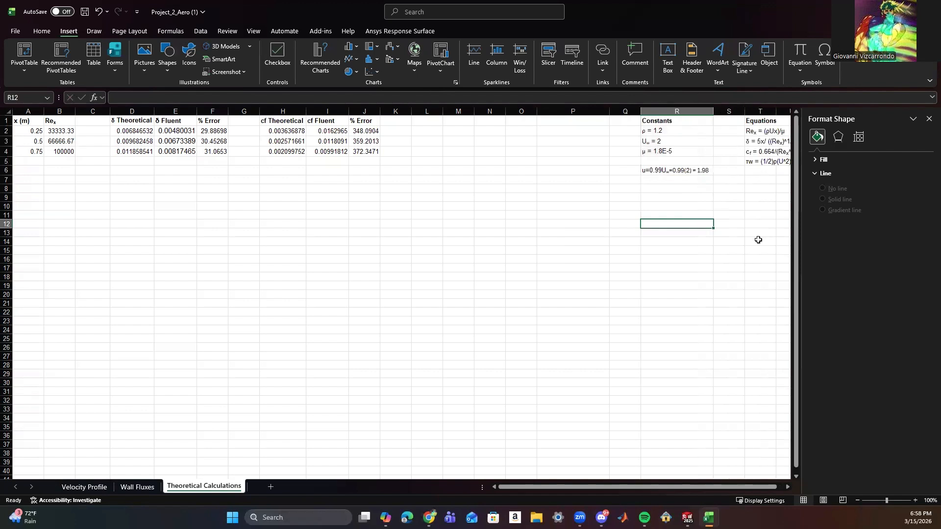
# Move the Constants and Equations block back so it starts at P1.
pyautogui.moveTo(665, 122); pyautogui.dragTo(780, 167)
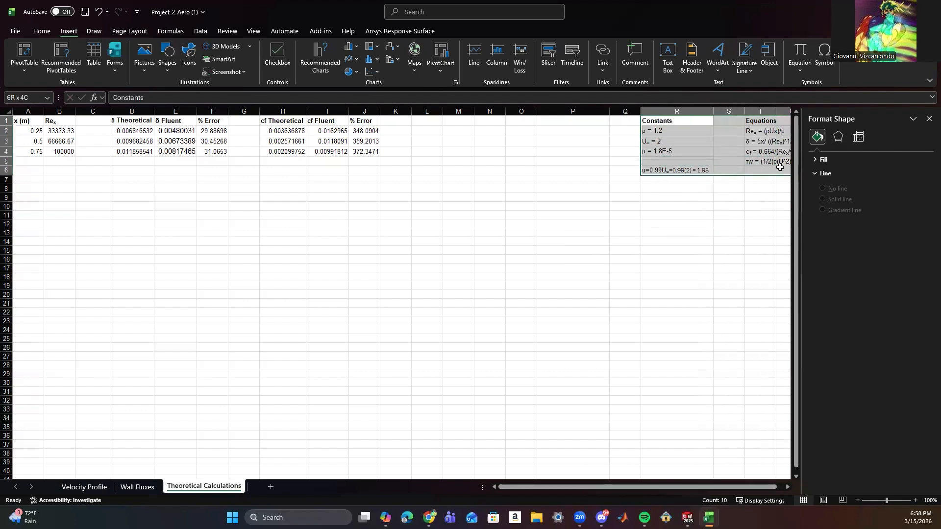
pyautogui.click(677, 215)
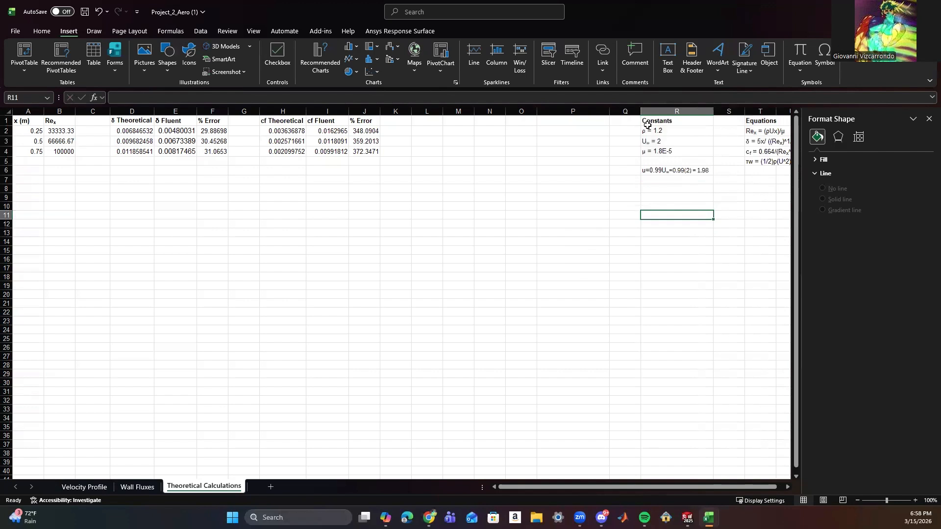
pyautogui.moveTo(647, 125); pyautogui.dragTo(624, 159)
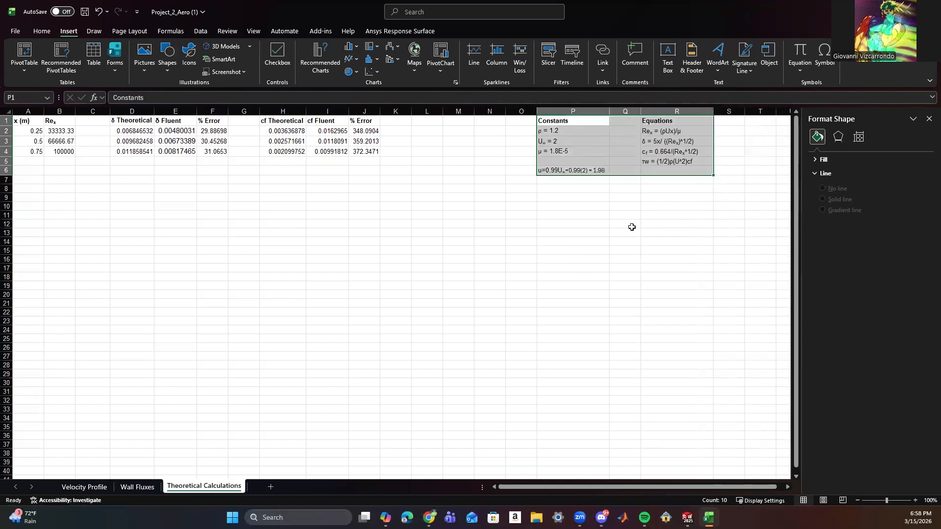
pyautogui.click(630, 224)
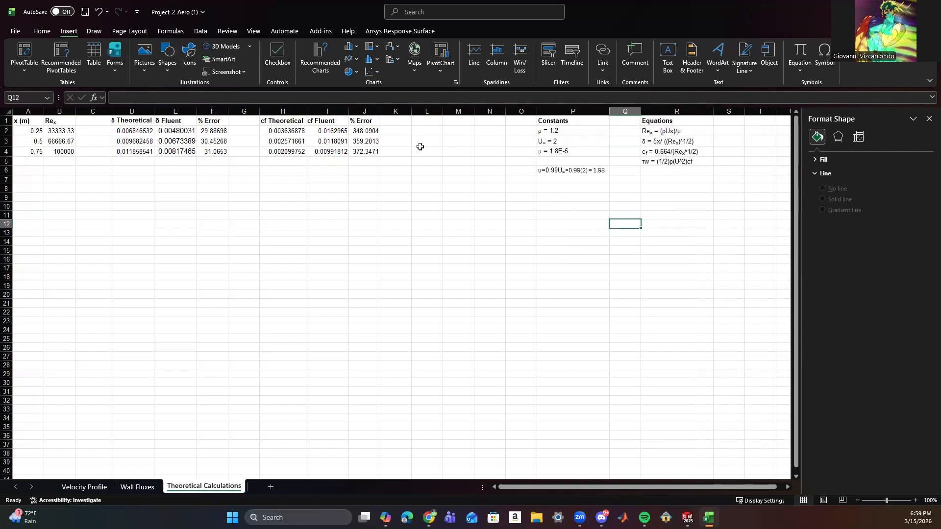
# Add the heading τw Theoretical in L1, reusing the τw text from R5, and fit column L to it.
pyautogui.click(509, 206)
pyautogui.click(425, 124)
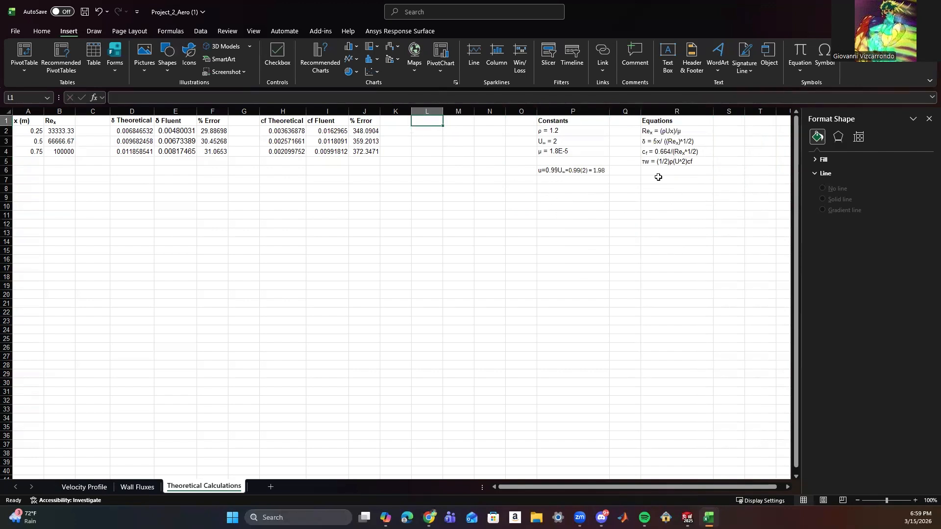
pyautogui.click(645, 160)
pyautogui.moveTo(121, 98); pyautogui.dragTo(108, 102)
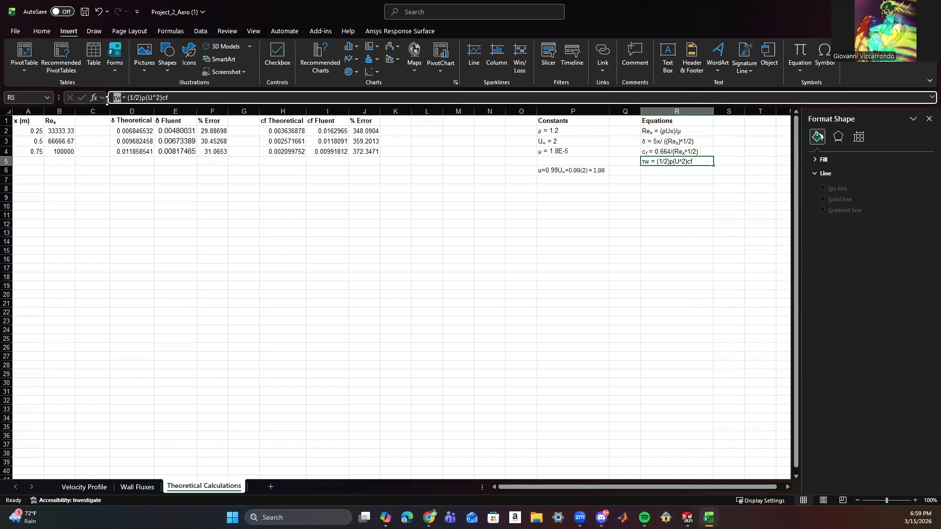
pyautogui.hotkey('ctrl', 'c')
pyautogui.click(420, 122)
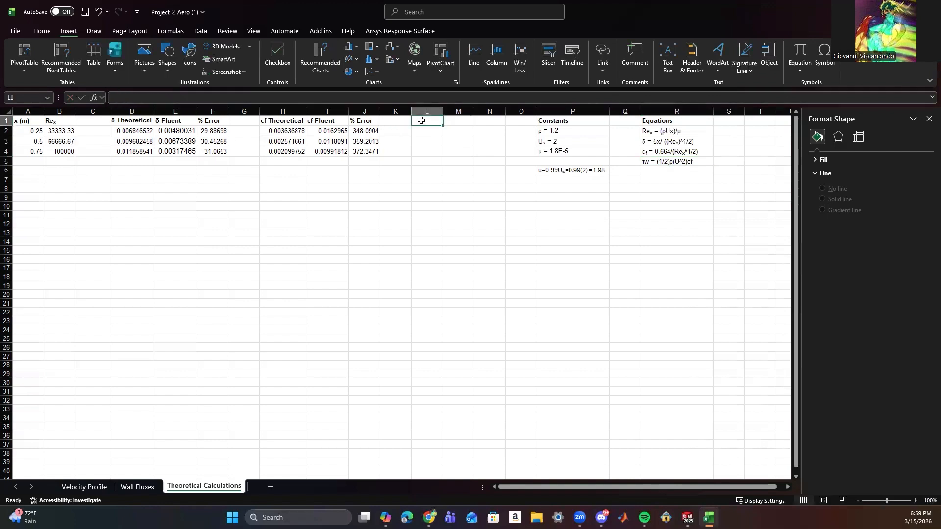
pyautogui.hotkey('ctrl', 'v')
pyautogui.click(167, 97)
pyautogui.write('T')
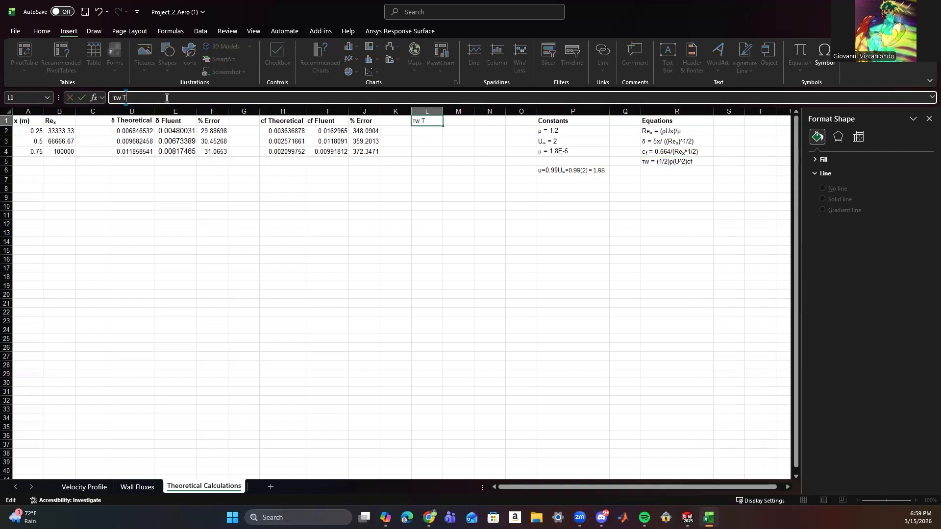
pyautogui.write('heoretical')
pyautogui.click(449, 120)
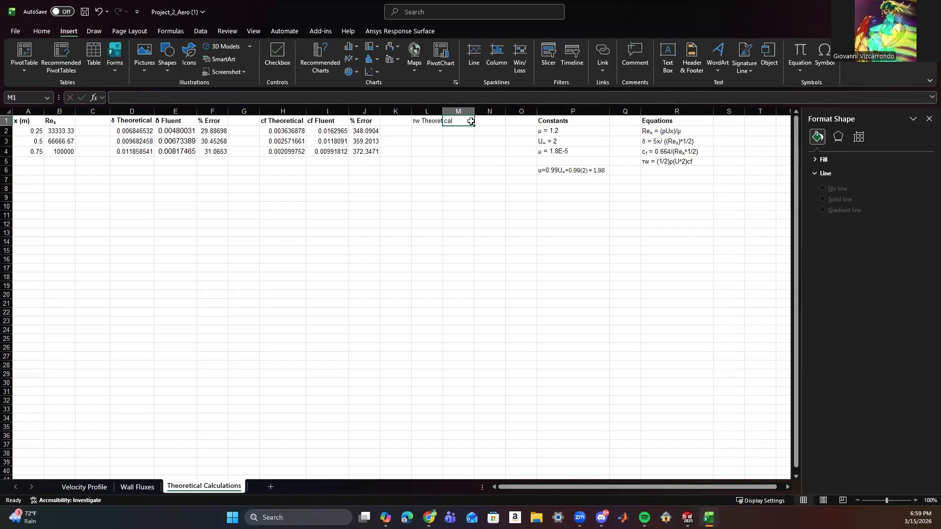
pyautogui.doubleClick(442, 111)
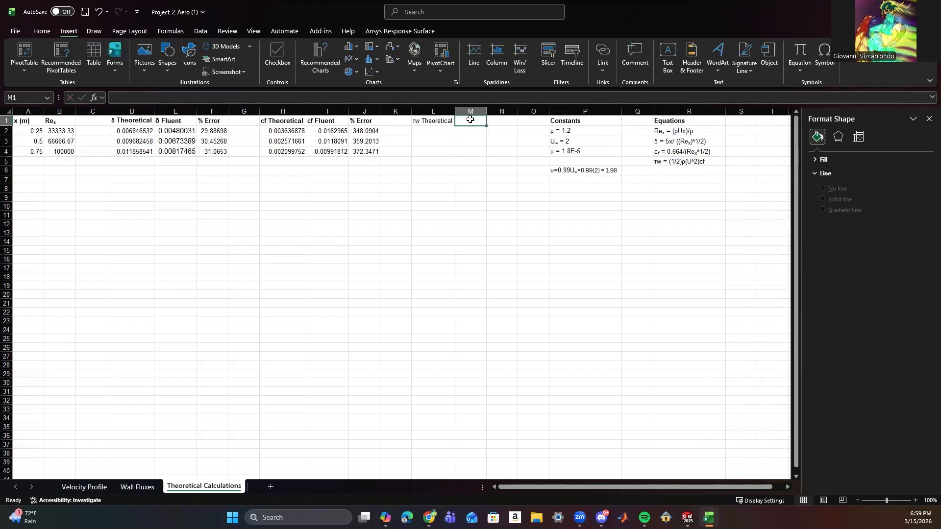
# Add the heading τw fluent in M1 beside τw Theoretical.
pyautogui.click(329, 98)
pyautogui.hotkey('ctrl', 'v')
pyautogui.write('fluent')
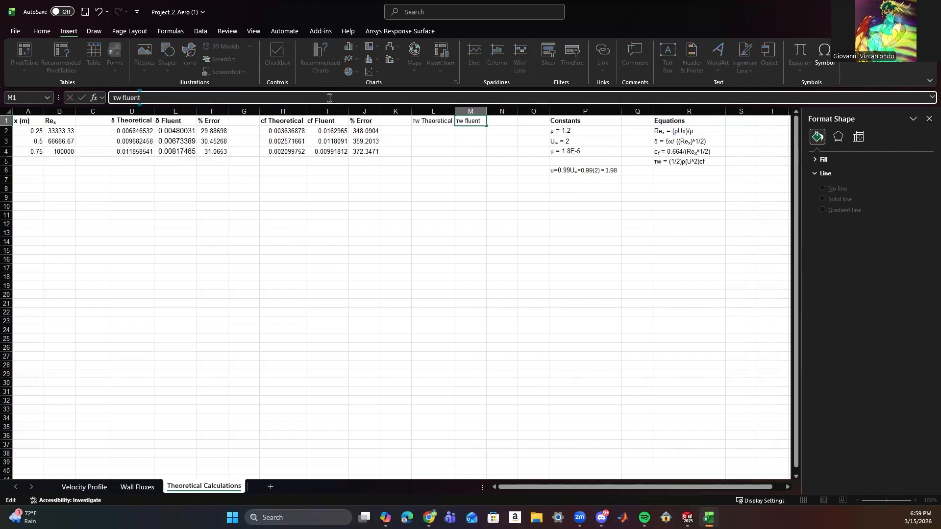
pyautogui.click(369, 192)
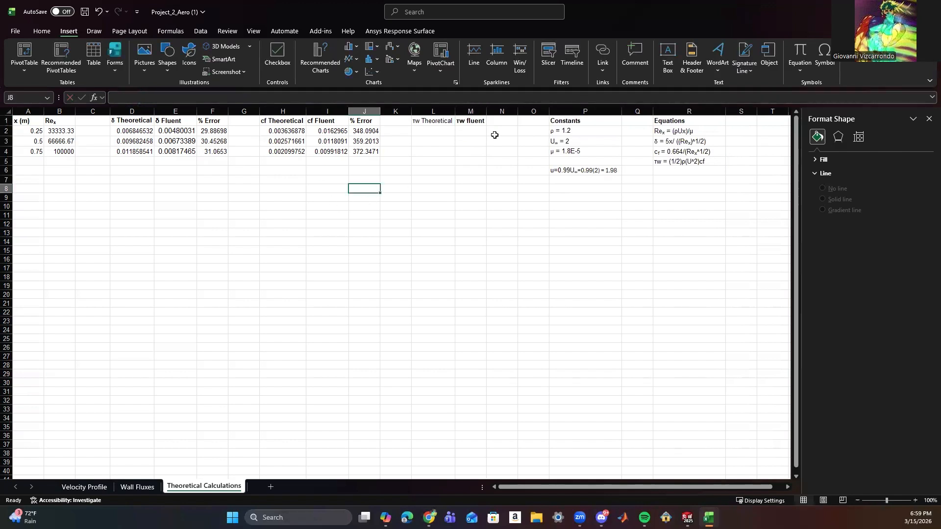
# Make the τw Theoretical heading in L1 bold and refit column L to its width.
pyautogui.click(424, 126)
pyautogui.hotkey('ctrl', 'b')
pyautogui.click(452, 171)
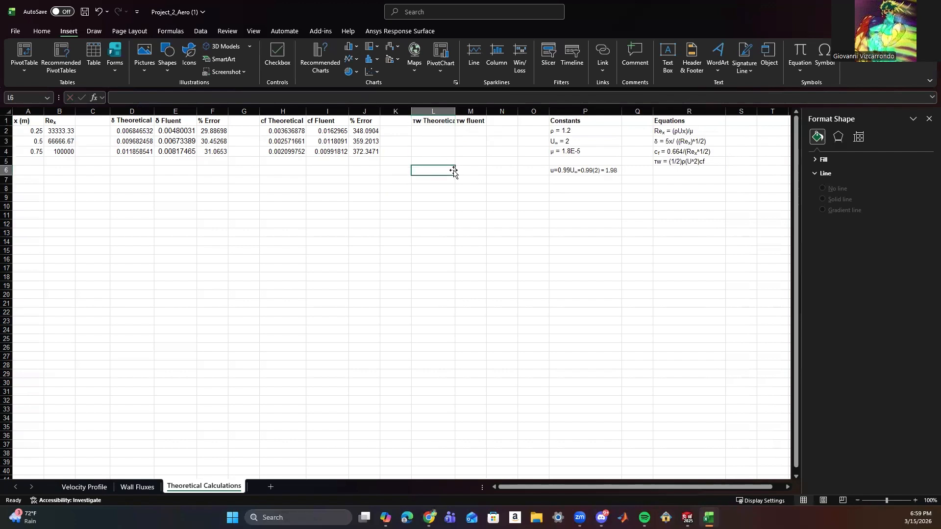
pyautogui.doubleClick(455, 111)
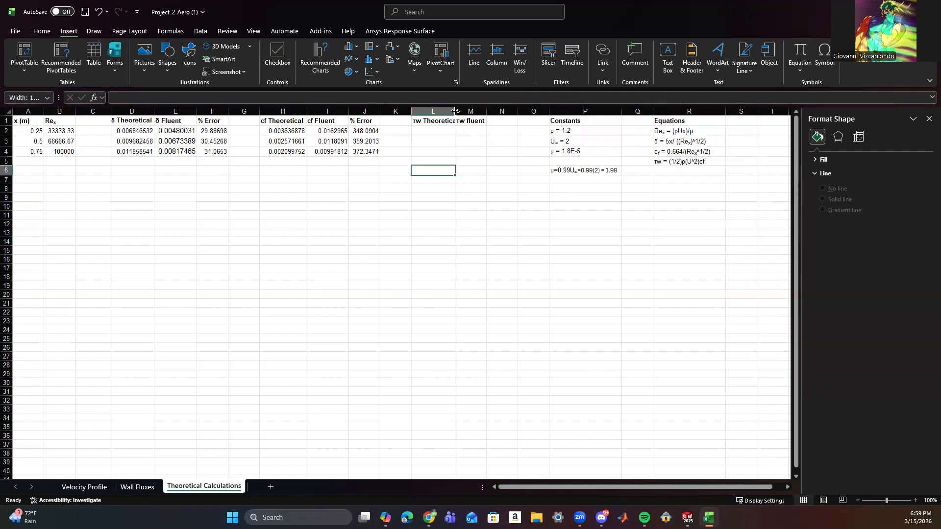
# Calculate the theoretical wall shear stress in L2 with =0.5*1.2*(2^2)*H2 and fill the formula down to L4.
pyautogui.click(423, 131)
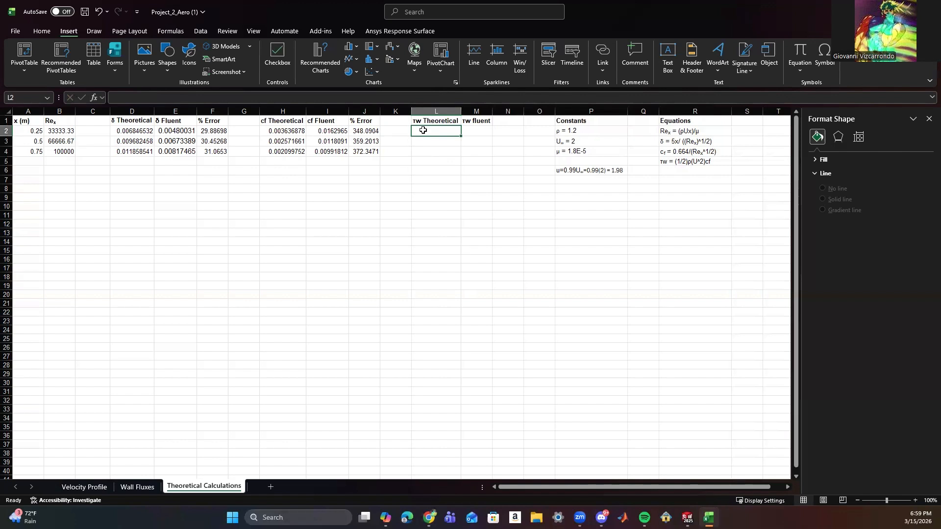
pyautogui.write('=0.5')
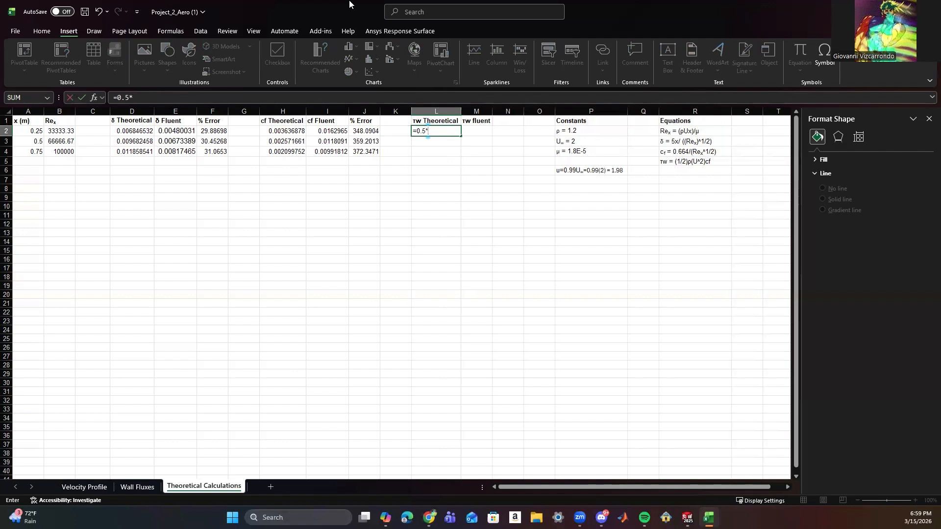
pyautogui.write('*1.2(2')
pyautogui.write('^2)*')
pyautogui.click(291, 129)
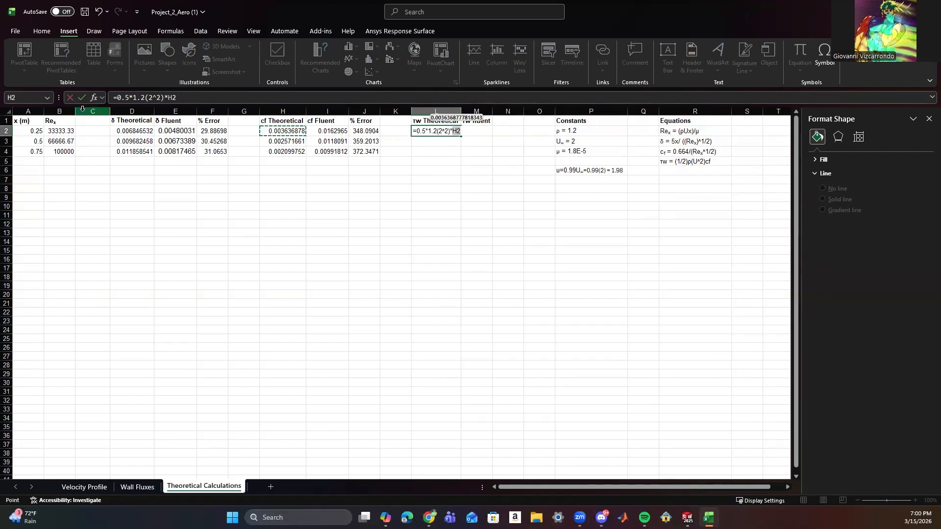
pyautogui.press('Return')
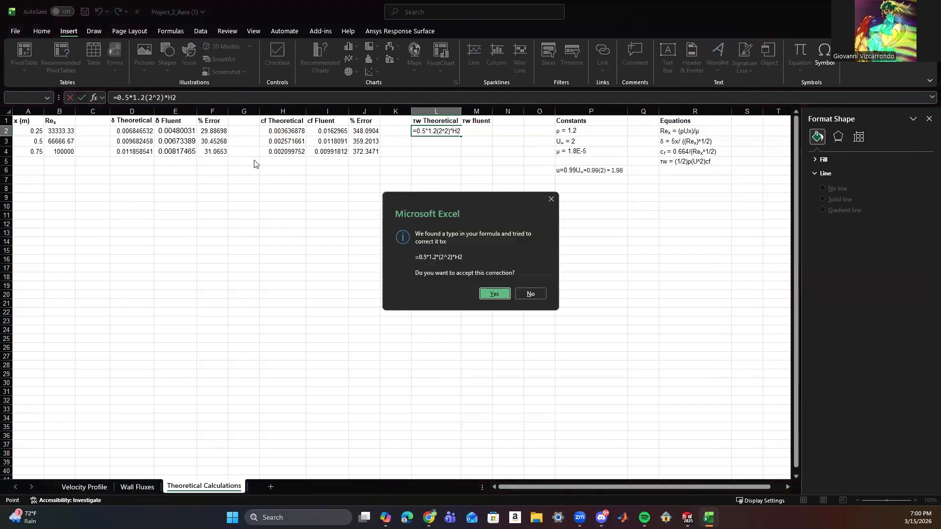
pyautogui.click(492, 295)
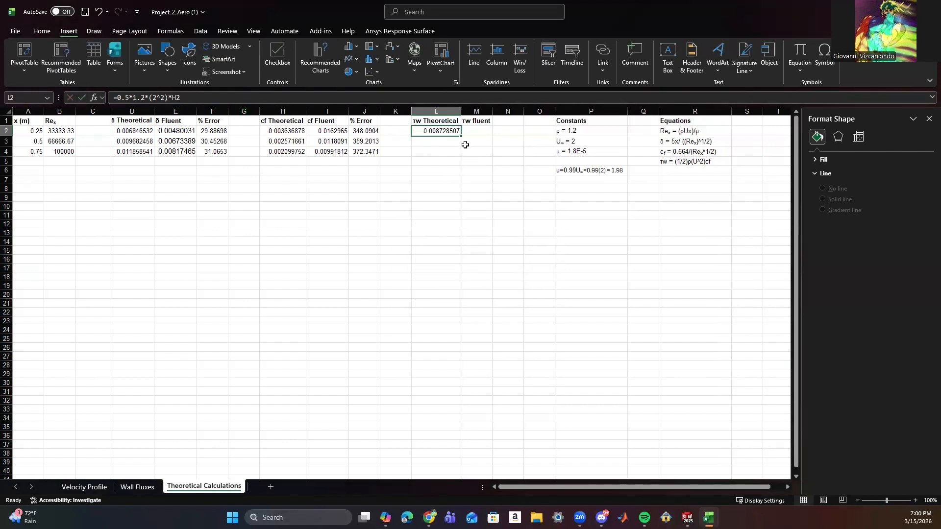
pyautogui.moveTo(461, 135); pyautogui.dragTo(456, 156)
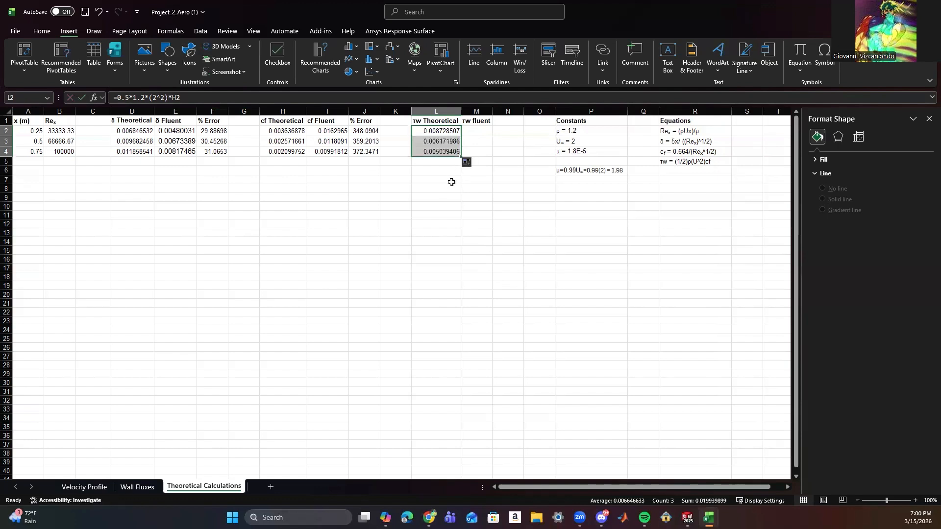
pyautogui.click(450, 188)
# Add the heading % Error in N1 beside τw fluent.
pyautogui.doubleClick(498, 121)
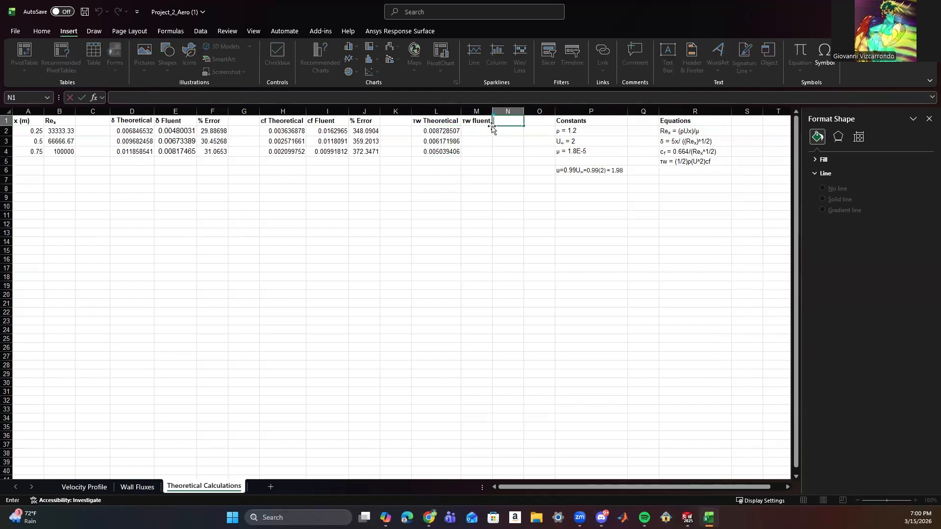
pyautogui.write('% Error')
pyautogui.click(471, 153)
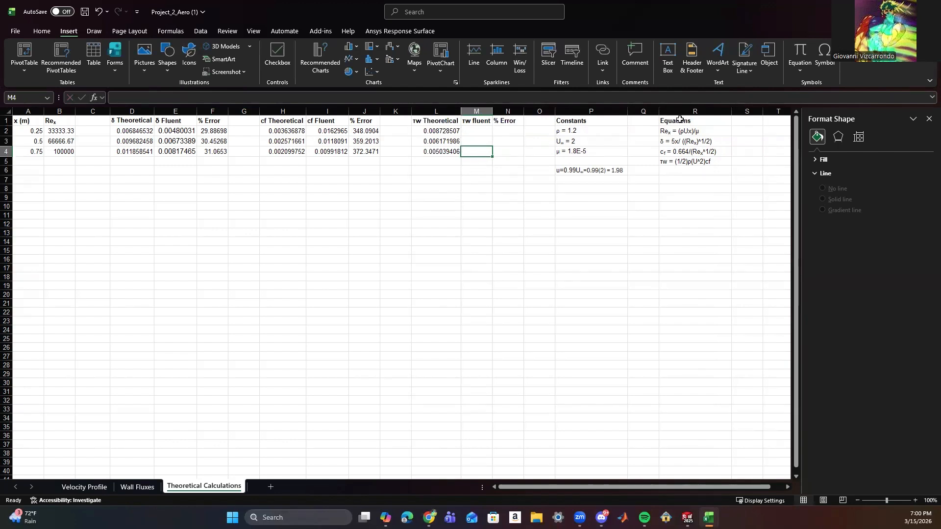
pyautogui.click(566, 171)
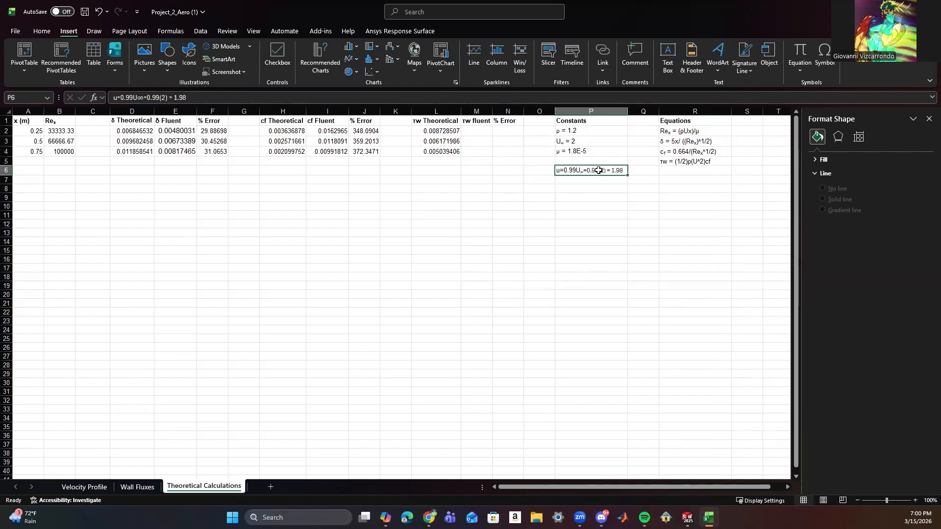
# Copy the Fluent shear stress at x = 0.75 from Wall Fluxes cell B55 into M2 of Theoretical Calculations.
pyautogui.click(566, 199)
pyautogui.click(434, 130)
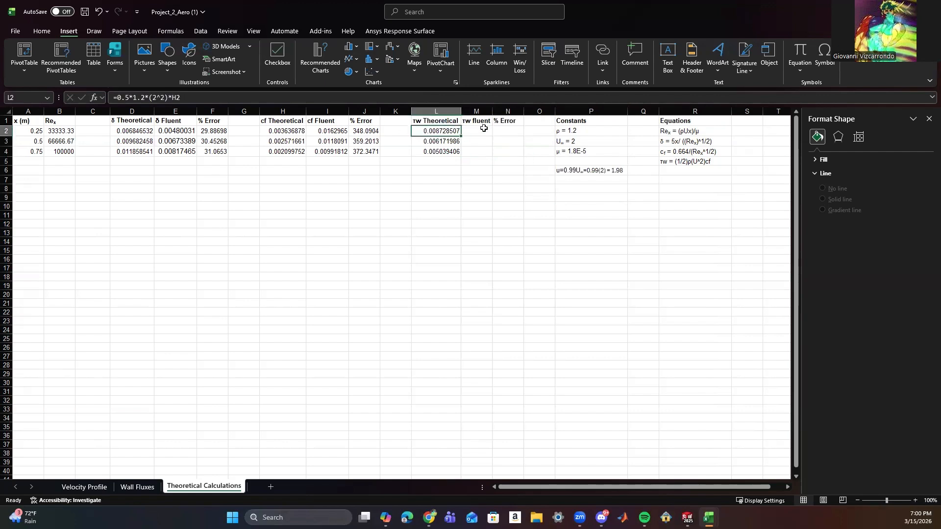
pyautogui.click(137, 486)
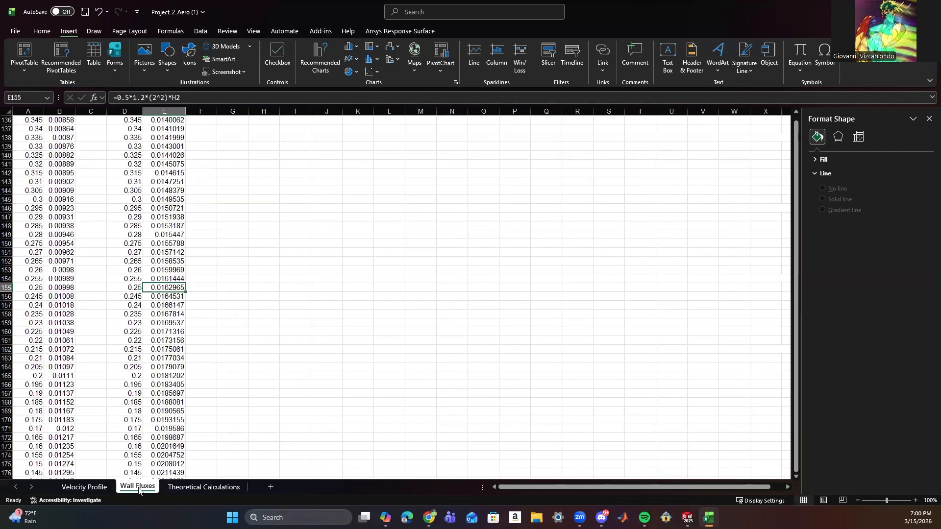
pyautogui.scroll(8, 101, 200)
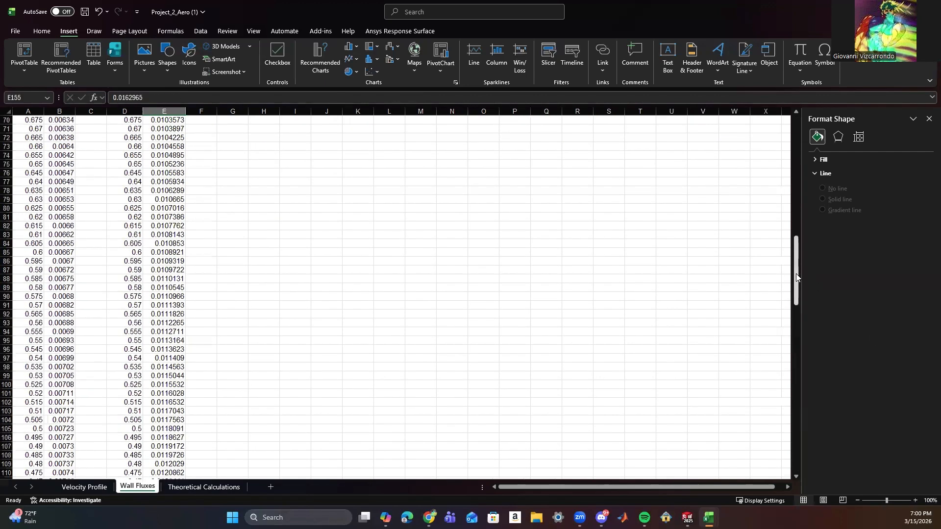
pyautogui.moveTo(796, 274); pyautogui.dragTo(798, 140)
pyautogui.scroll(-10, 55, 256)
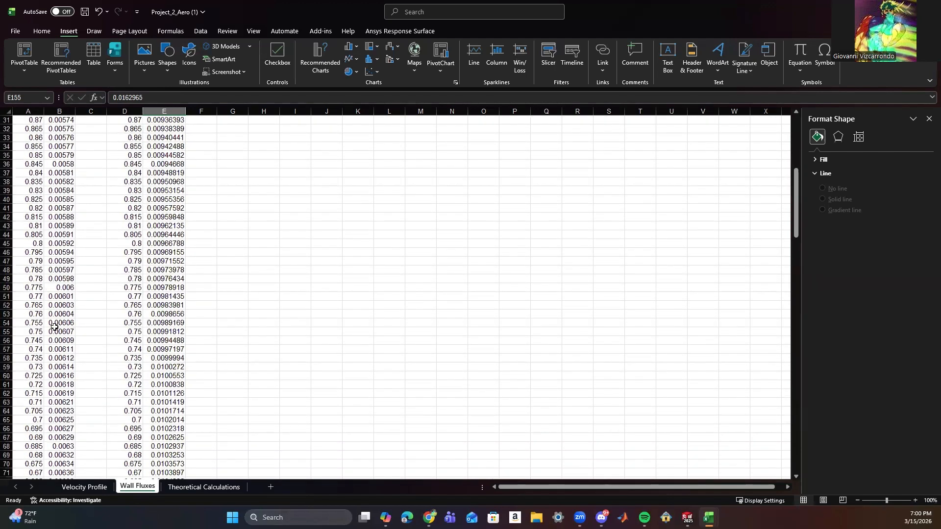
pyautogui.click(57, 333)
pyautogui.hotkey('ctrl', 'c')
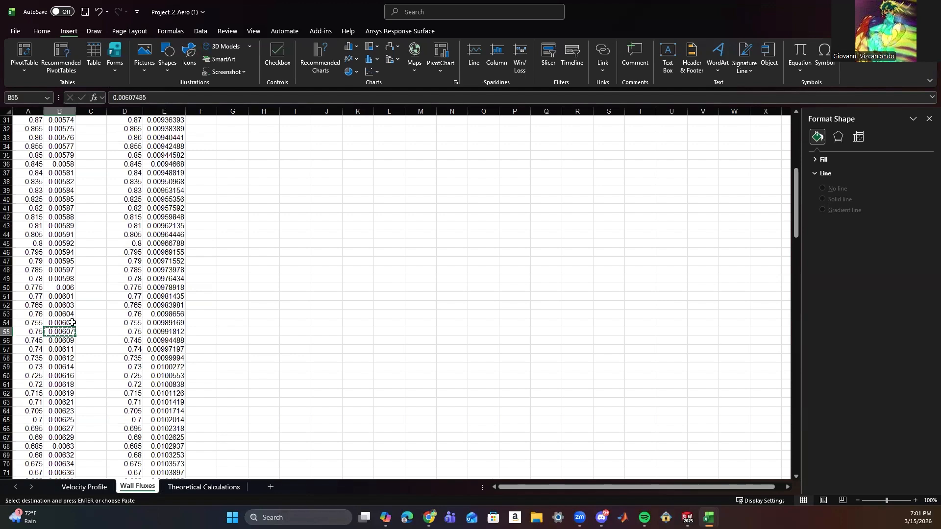
pyautogui.click(221, 487)
pyautogui.click(478, 132)
pyautogui.hotkey('ctrl', 'v')
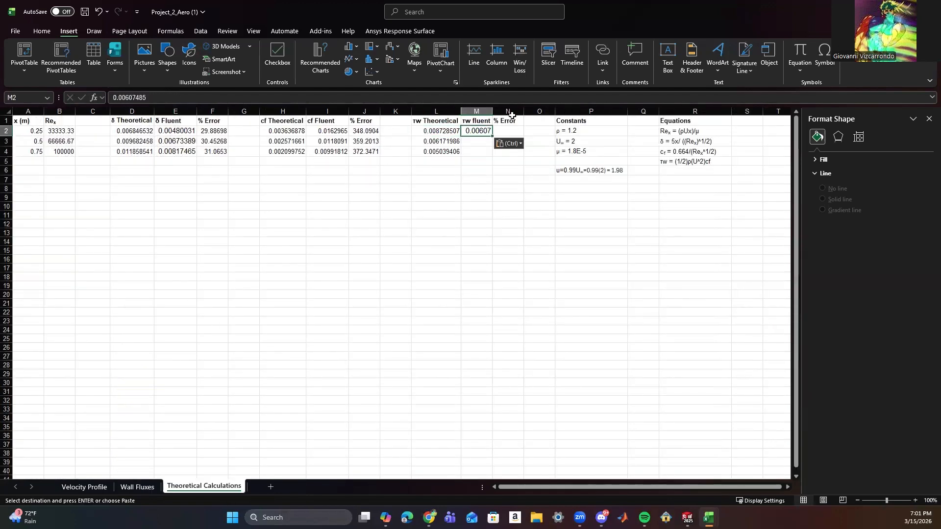
# Copy the Fluent shear stress at x = 0.5 from Wall Fluxes cell B105 into M3 of Theoretical Calculations.
pyautogui.click(139, 488)
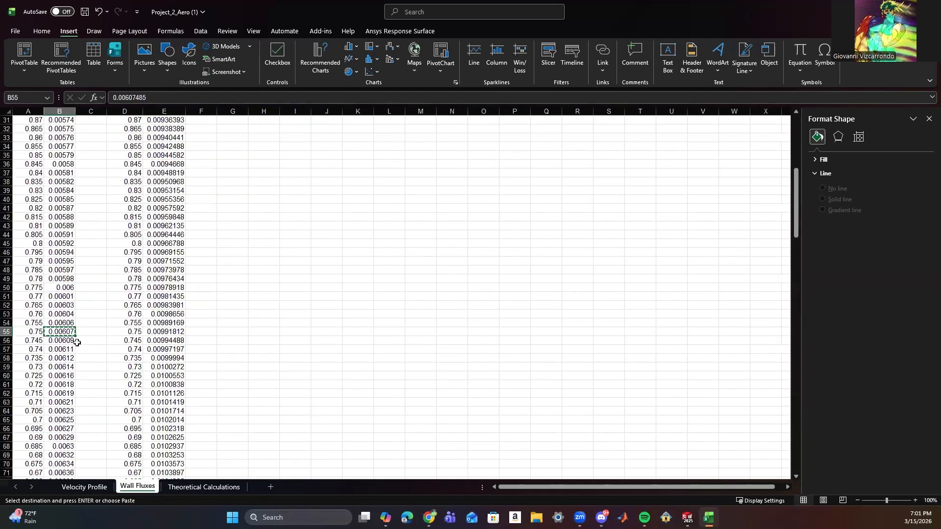
pyautogui.scroll(-5, 53, 351)
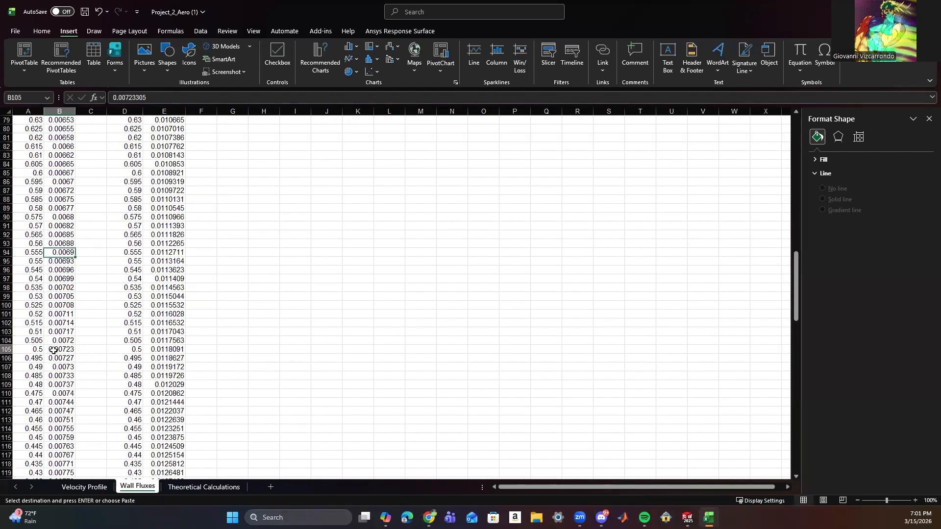
pyautogui.click(204, 486)
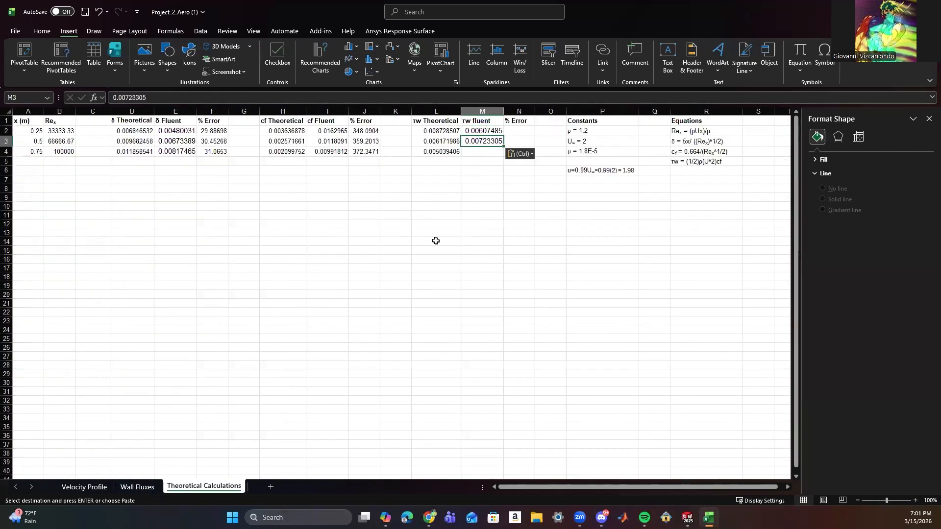
# Copy the Fluent shear stress at x = 0.25 from Wall Fluxes cell B155 into M5 of Theoretical Calculations.
pyautogui.click(138, 487)
pyautogui.scroll(-10, 69, 323)
pyautogui.scroll(-8, 69, 322)
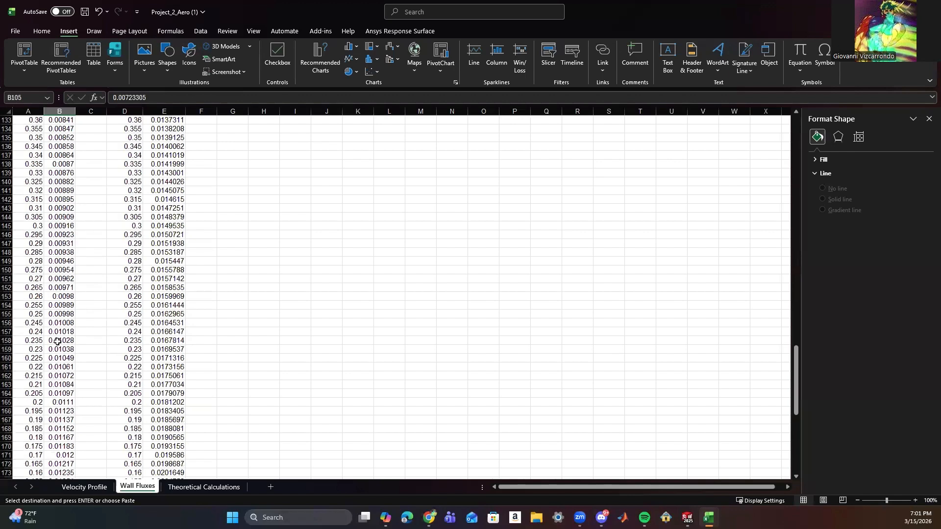
pyautogui.click(40, 316)
pyautogui.click(55, 315)
pyautogui.hotkey('ctrl', 'c')
pyautogui.click(180, 487)
pyautogui.click(478, 160)
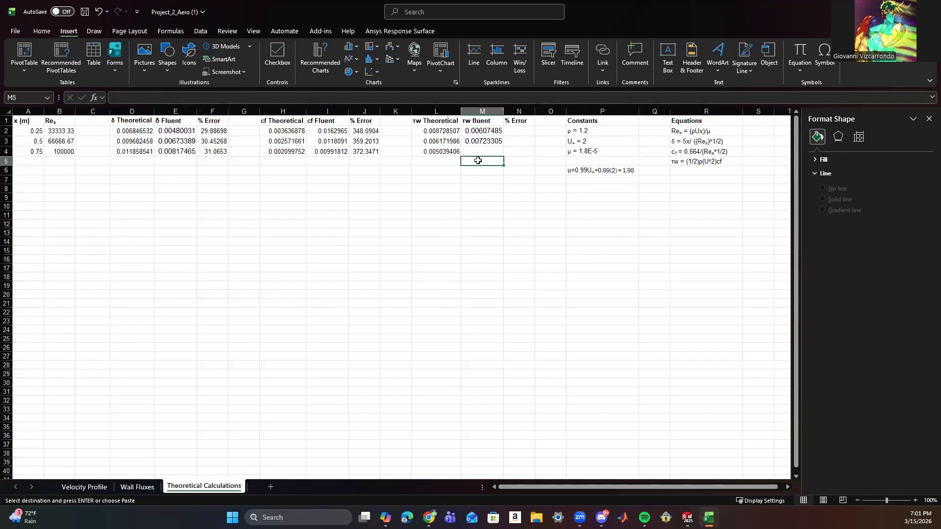
pyautogui.hotkey('ctrl', 'v')
# Try to rearrange the τw fluent values by copying M2 into M4 and M5.
pyautogui.click(476, 130)
pyautogui.hotkey('ctrl', 'c')
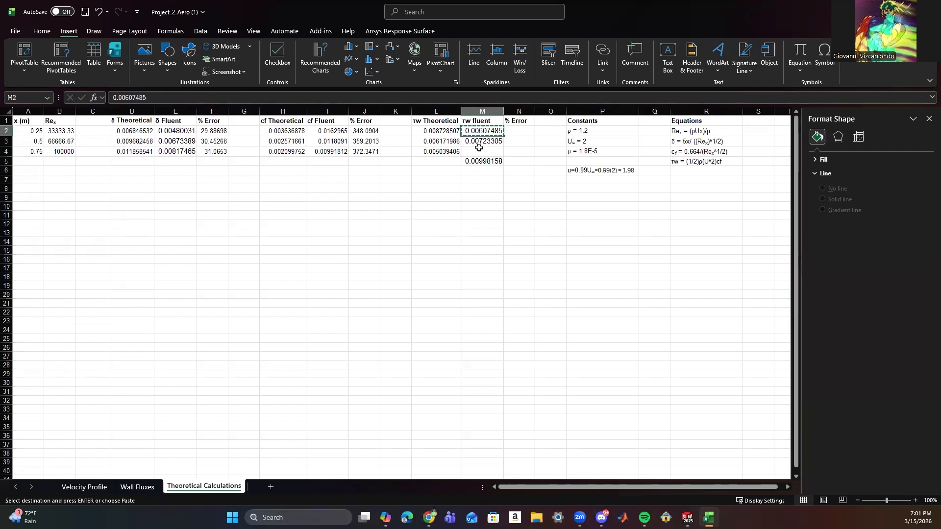
pyautogui.click(479, 151)
pyautogui.hotkey('ctrl', 'v')
pyautogui.click(482, 158)
pyautogui.hotkey('ctrl', 'v')
pyautogui.press('Up')
pyautogui.press('Up')
pyautogui.press('Up')
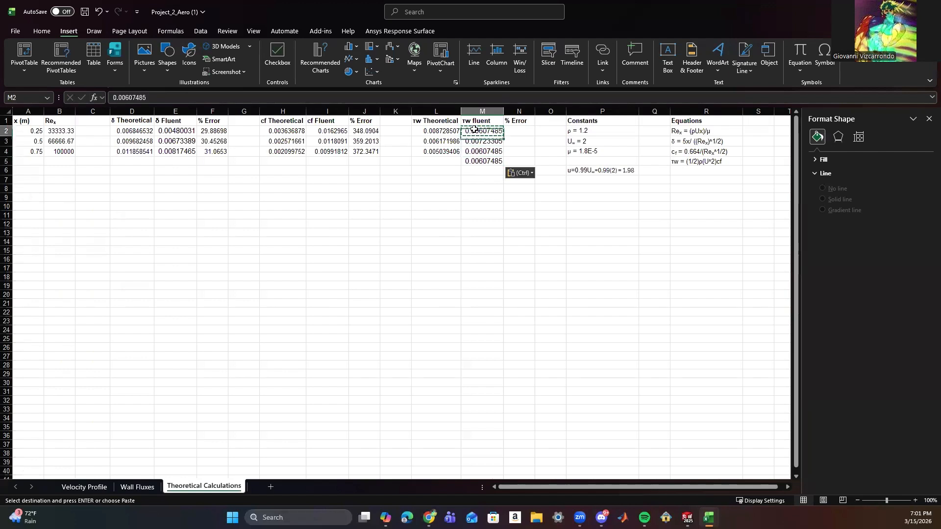
pyautogui.hotkey('ctrl', 'v')
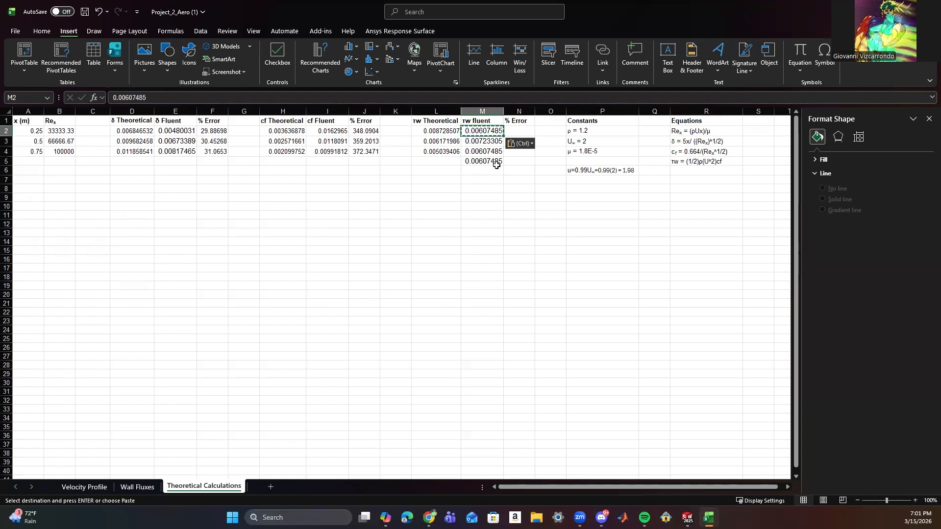
# Clear the misplaced τw fluent values from M2, M4 and M5, keeping M3.
pyautogui.moveTo(496, 168); pyautogui.dragTo(481, 153)
pyautogui.press('Escape')
pyautogui.press('BackSpace')
pyautogui.click(483, 162)
pyautogui.click(482, 153)
pyautogui.press('BackSpace')
pyautogui.click(485, 161)
pyautogui.press('BackSpace')
pyautogui.click(482, 133)
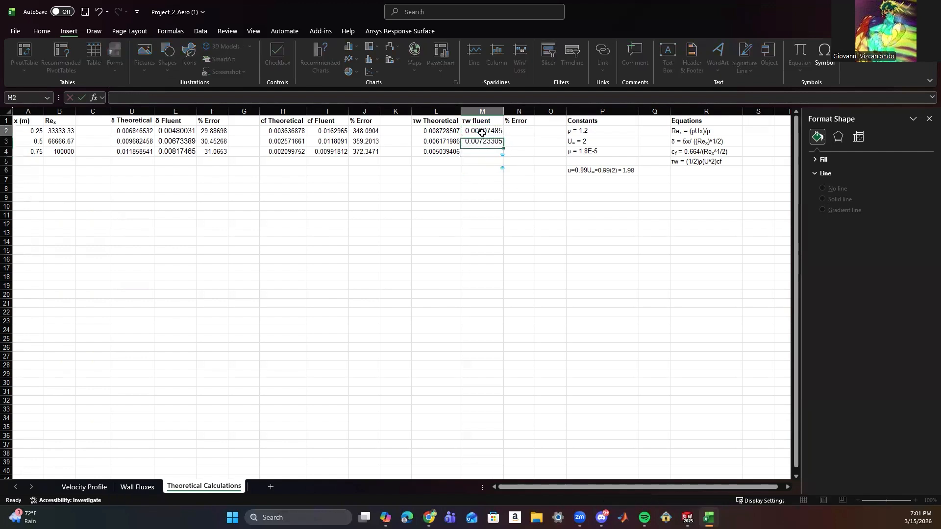
# Copy the Fluent shear stress at x = 0.25 from Wall Fluxes cell B155 into M2 of Theoretical Calculations.
pyautogui.click(137, 487)
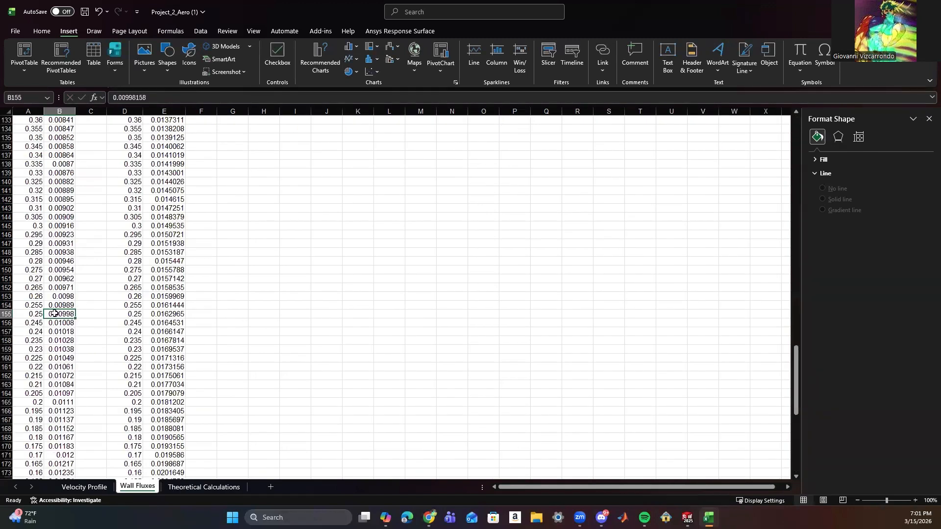
pyautogui.hotkey('ctrl', 'c')
pyautogui.click(194, 488)
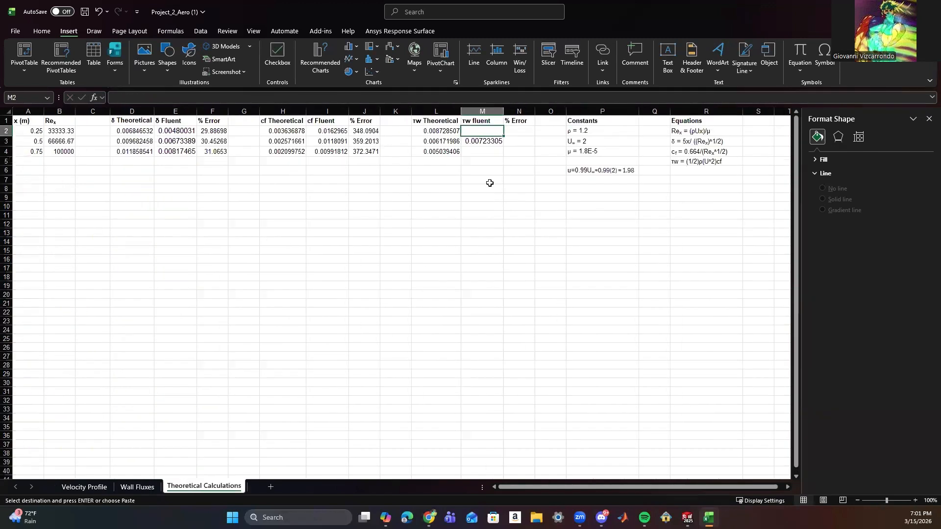
pyautogui.hotkey('ctrl', 'v')
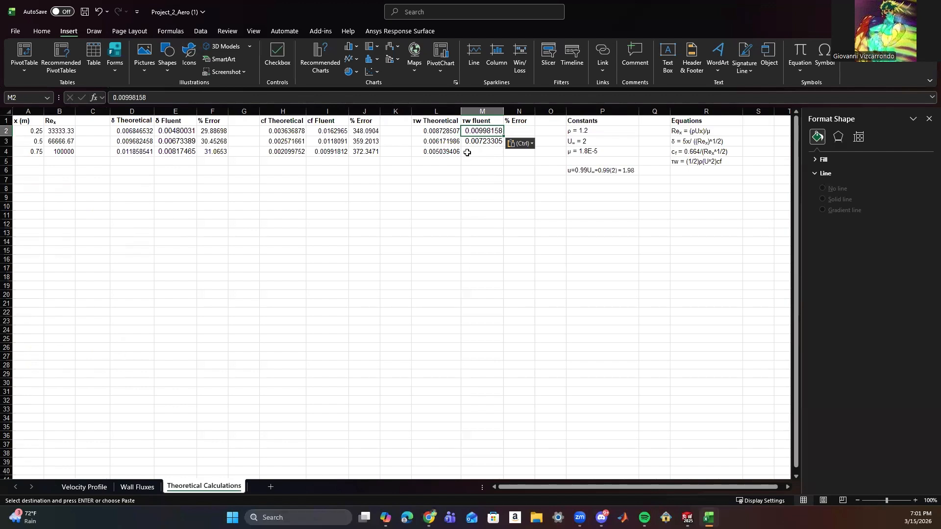
# Copy the Fluent shear stress at x = 0.75 from Wall Fluxes cell B55 into M4 of Theoretical Calculations.
pyautogui.click(130, 488)
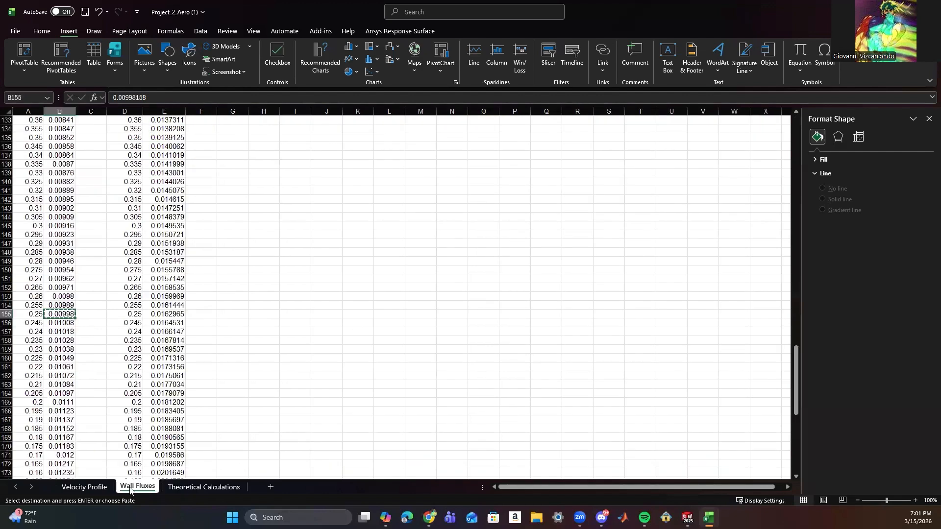
pyautogui.scroll(13, 59, 349)
pyautogui.scroll(20, 60, 349)
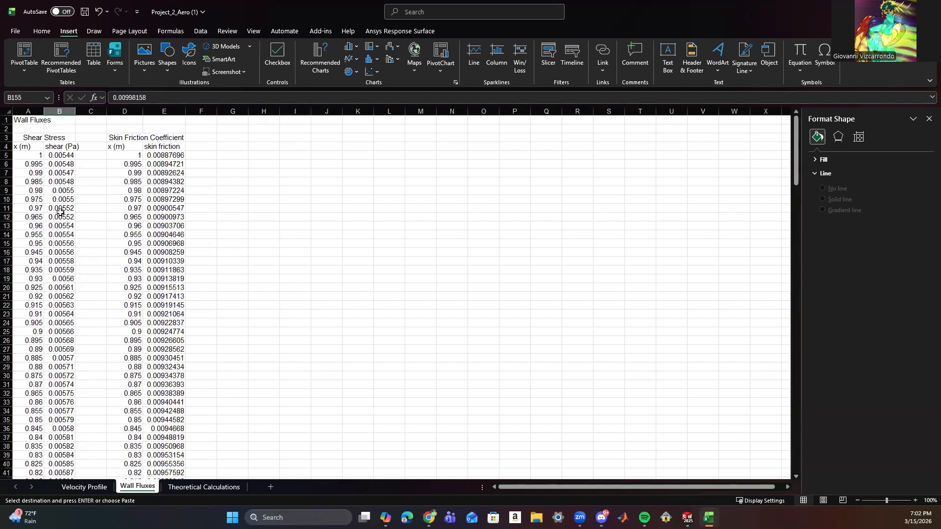
pyautogui.scroll(-7, 70, 376)
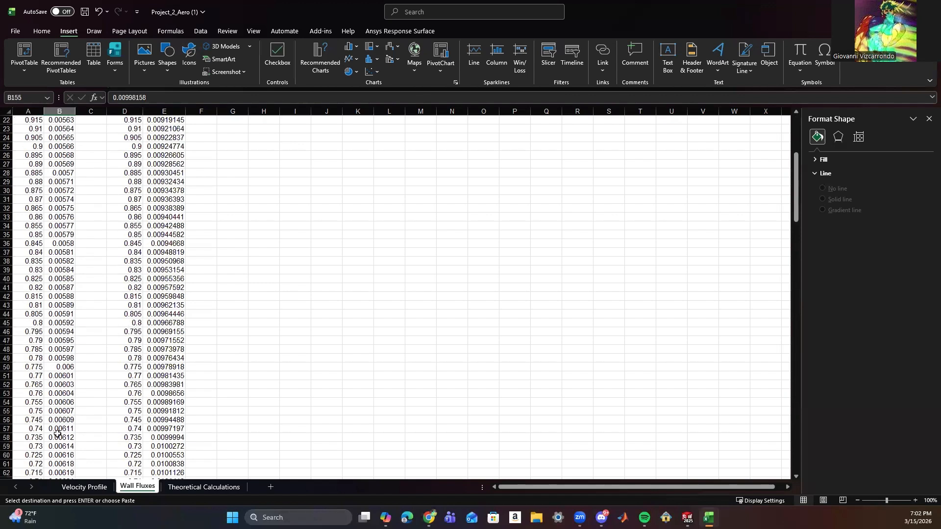
pyautogui.click(54, 412)
pyautogui.click(204, 487)
pyautogui.click(474, 153)
pyautogui.press('Return')
pyautogui.click(487, 188)
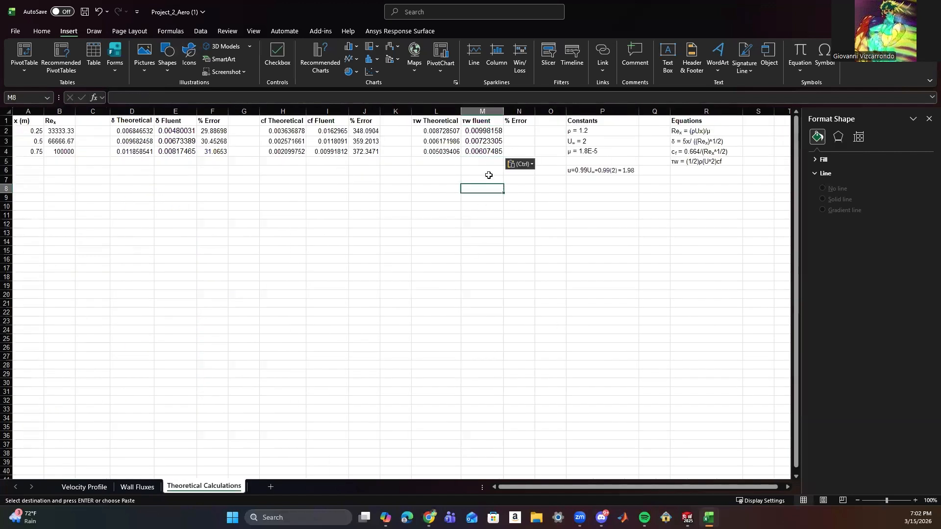
# Format the τw fluent values in M2:M4 in Arial, size 10.
pyautogui.moveTo(489, 152); pyautogui.dragTo(484, 131)
pyautogui.click(43, 31)
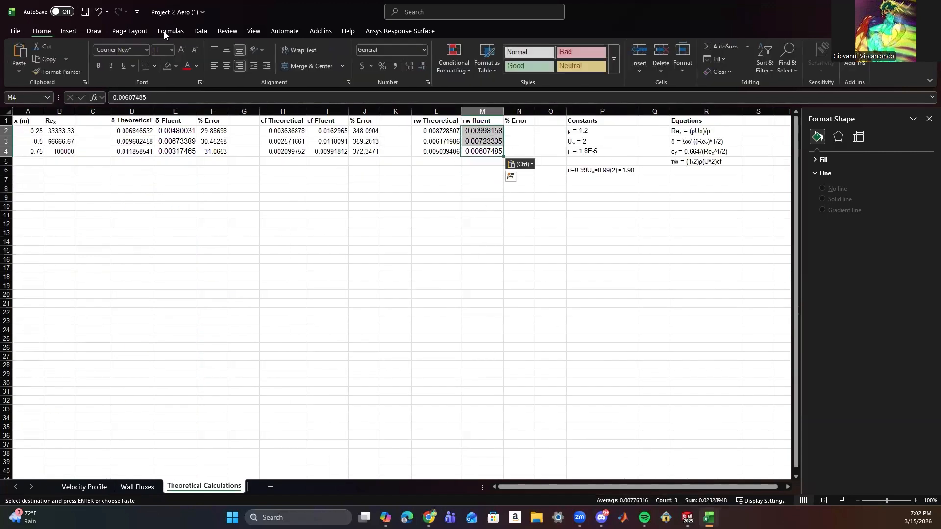
pyautogui.click(143, 49)
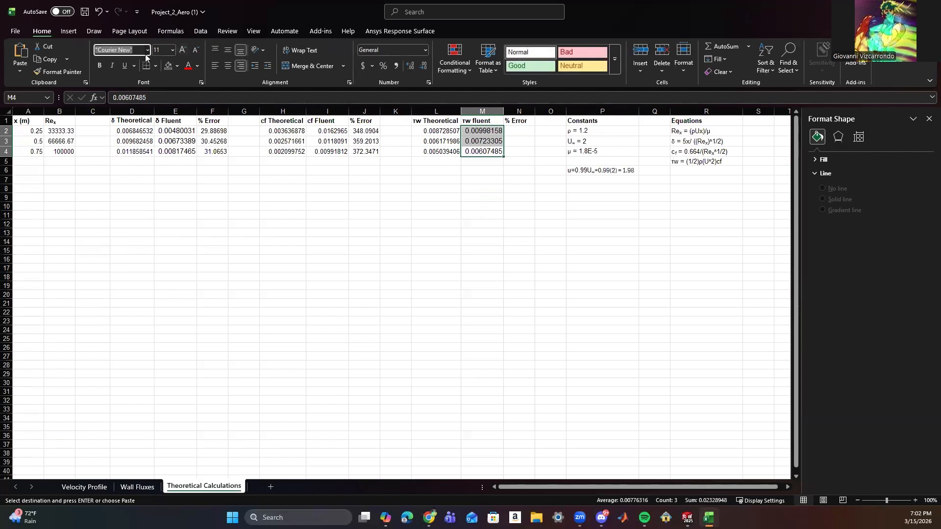
pyautogui.click(147, 50)
pyautogui.click(139, 75)
pyautogui.click(172, 50)
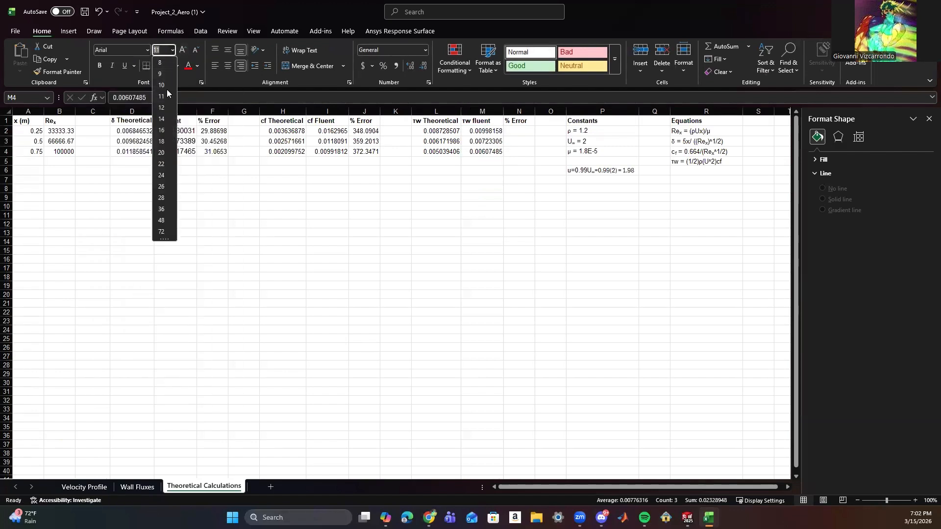
pyautogui.click(165, 85)
pyautogui.click(483, 223)
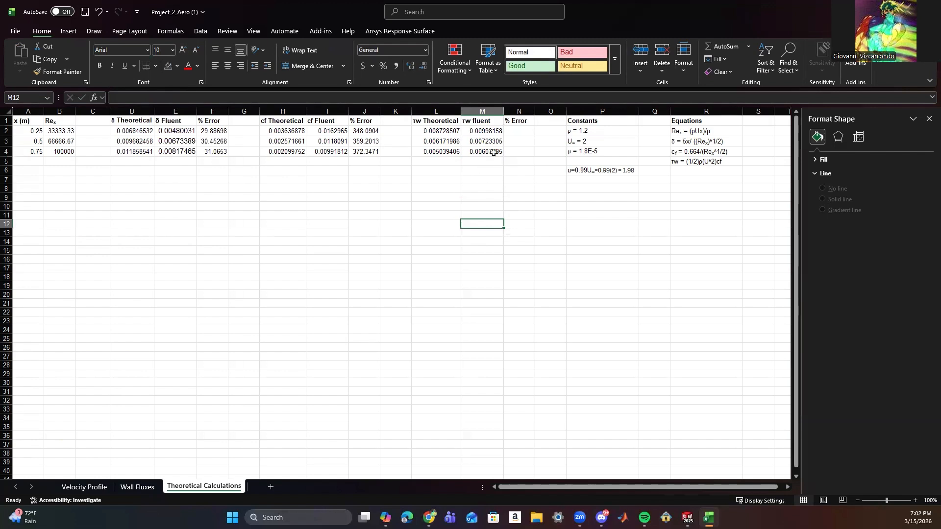
# Calculate the wall shear stress error in N2 with =ABS((M2-L2)/L2) and fill the formula down to N4.
pyautogui.click(513, 130)
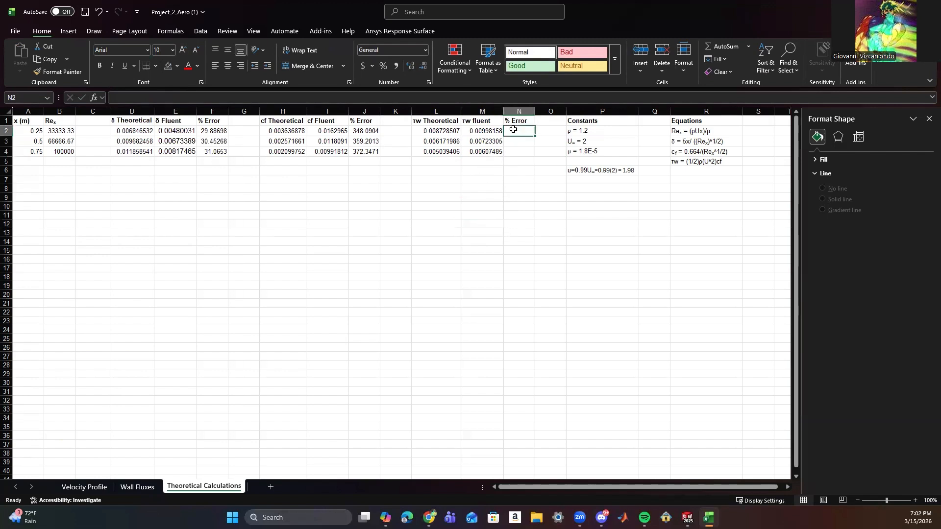
pyautogui.click(213, 93)
pyautogui.write('=ABS')
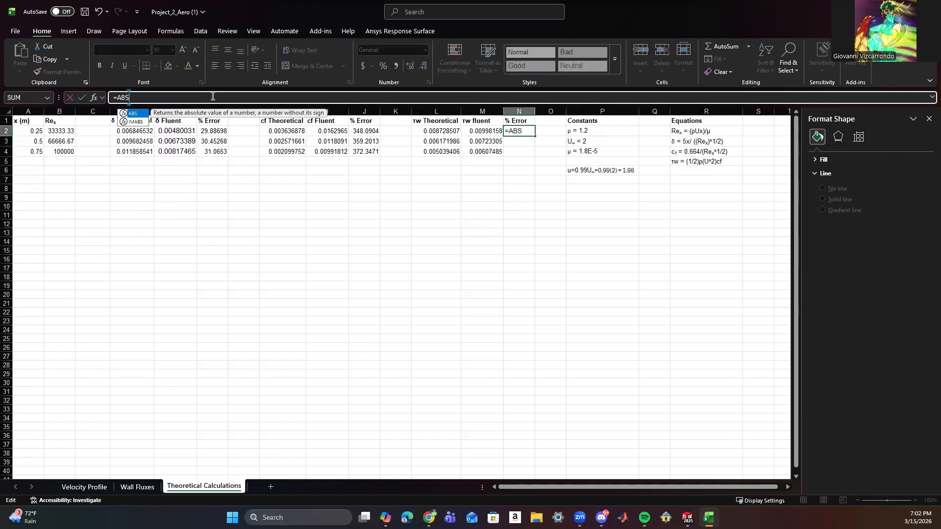
pyautogui.write('((')
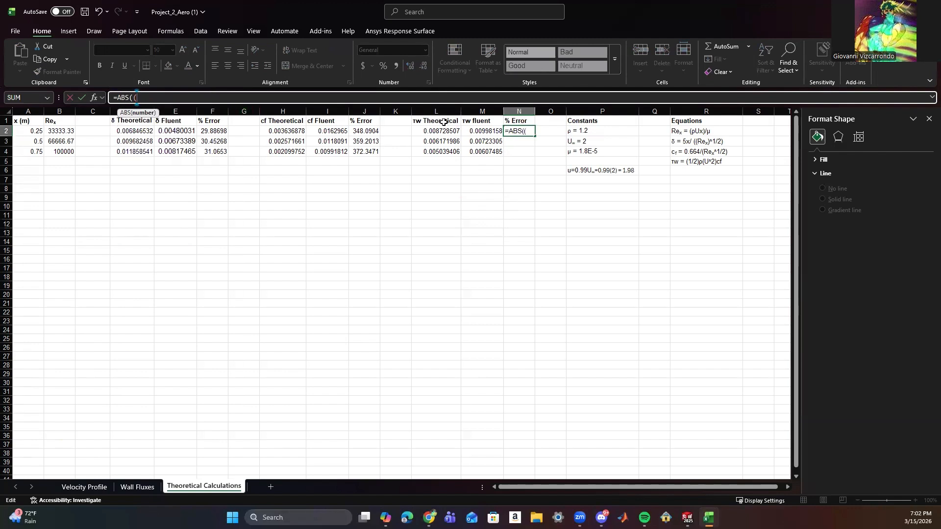
pyautogui.click(476, 132)
pyautogui.write('-')
pyautogui.click(427, 132)
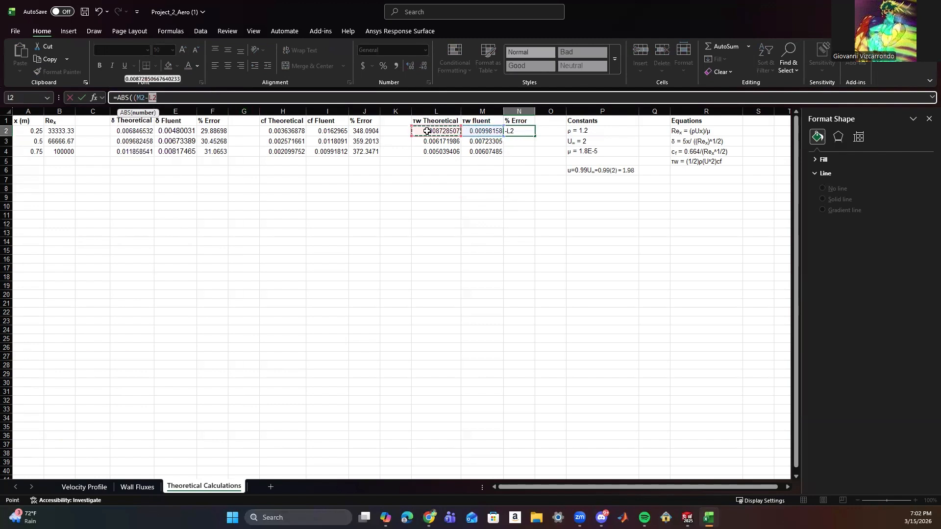
pyautogui.write(')/')
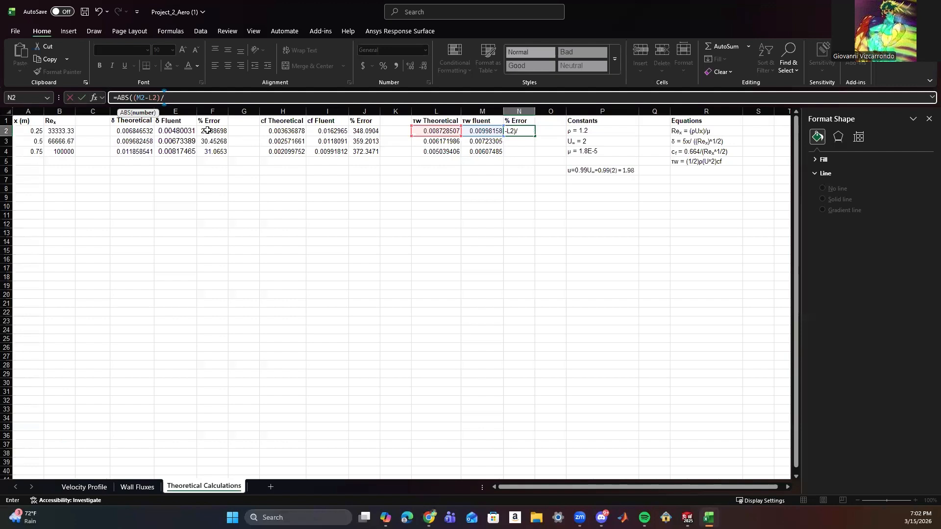
pyautogui.click(425, 132)
pyautogui.write(')')
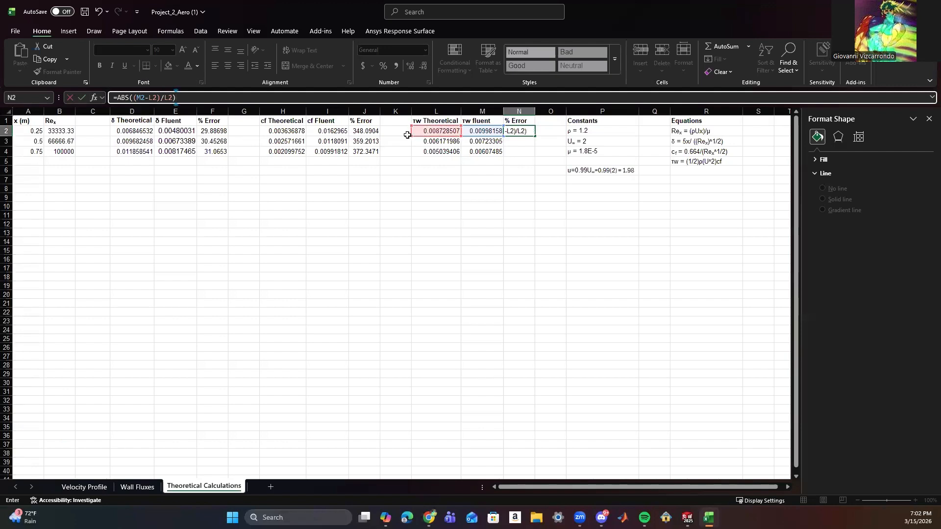
pyautogui.click(82, 98)
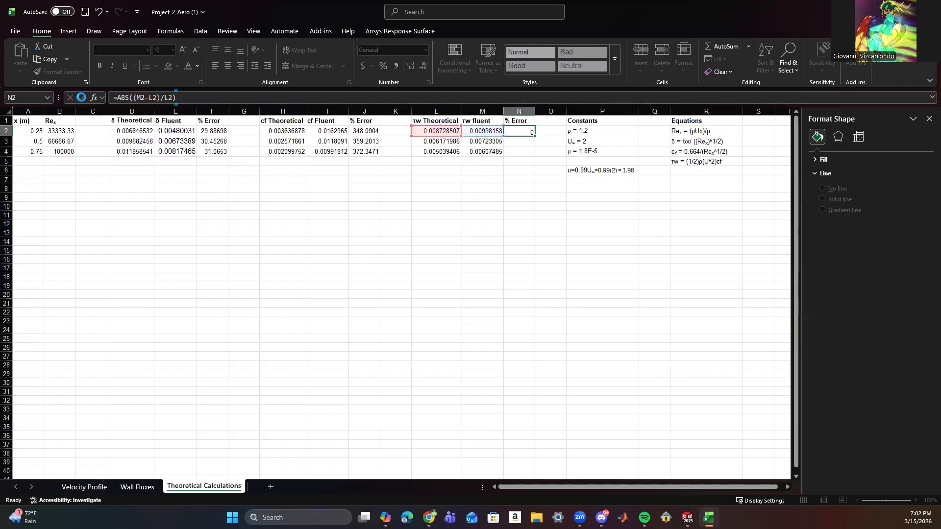
pyautogui.moveTo(535, 136); pyautogui.dragTo(535, 153)
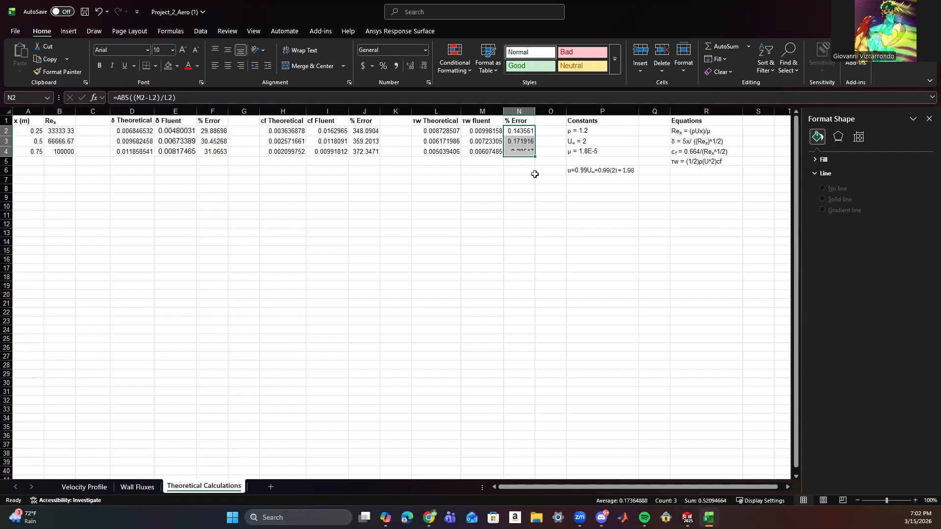
pyautogui.click(525, 187)
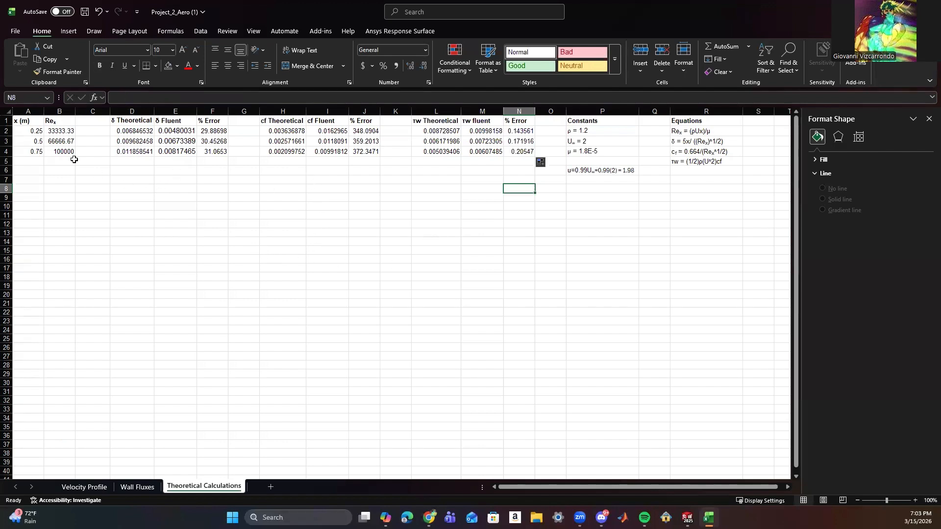
# Insert a smooth-line scatter chart of cf Theoretical H2:H4 against x A2:A4 and place it below the table over columns B to G.
pyautogui.moveTo(26, 131); pyautogui.dragTo(32, 151)
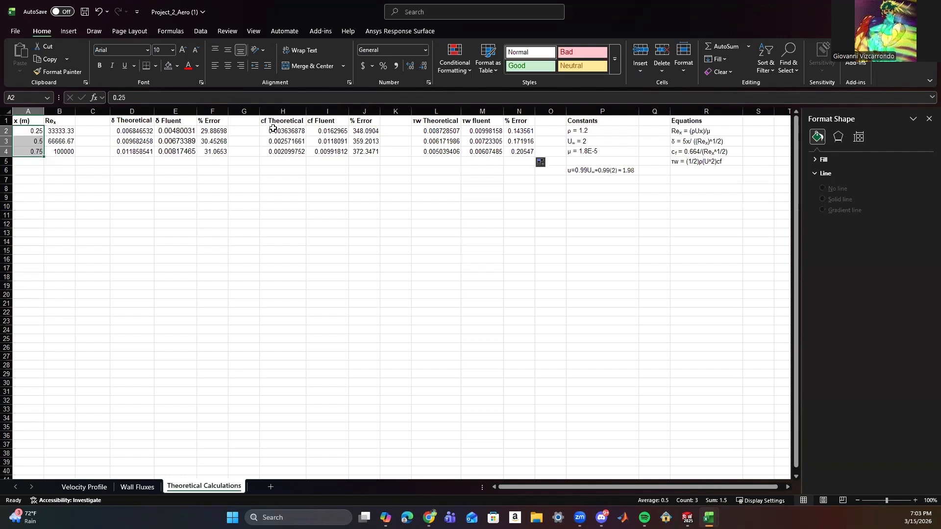
pyautogui.moveTo(275, 133); pyautogui.dragTo(278, 152)
pyautogui.click(68, 32)
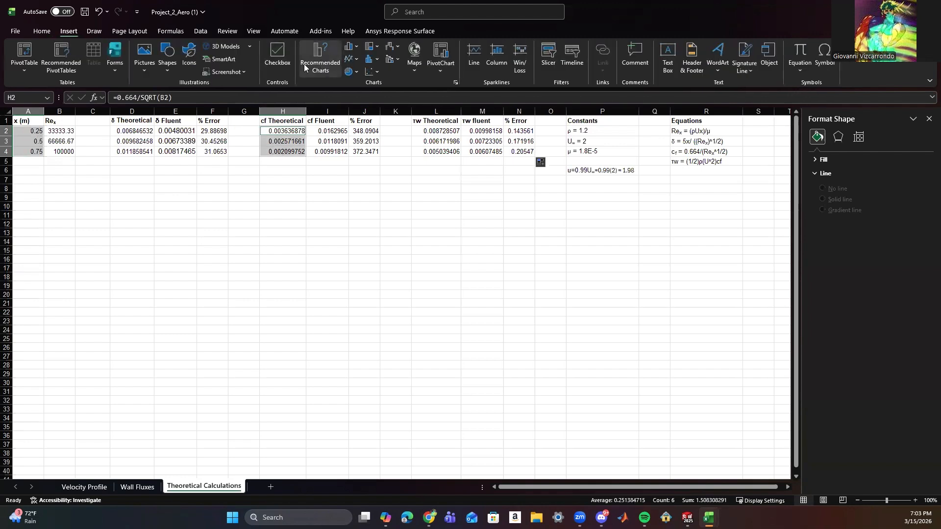
pyautogui.click(372, 72)
pyautogui.click(431, 105)
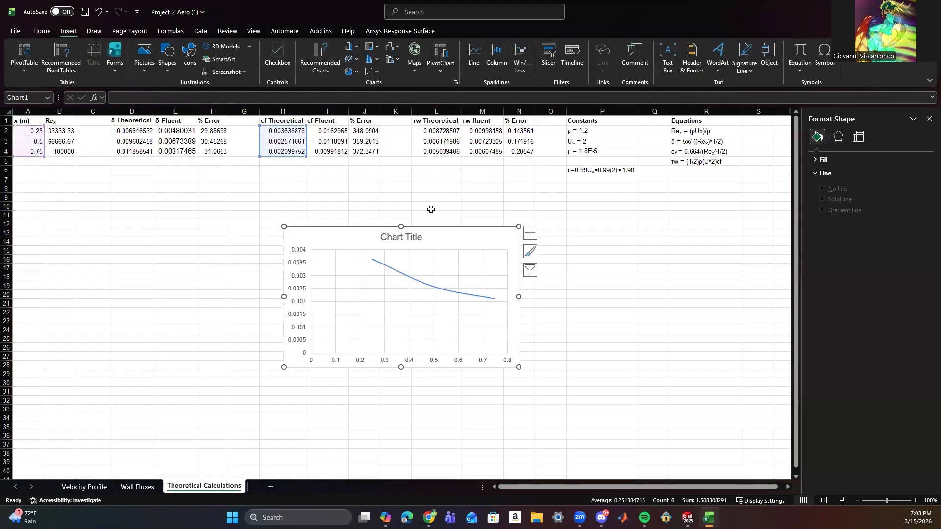
pyautogui.moveTo(439, 237); pyautogui.dragTo(201, 189)
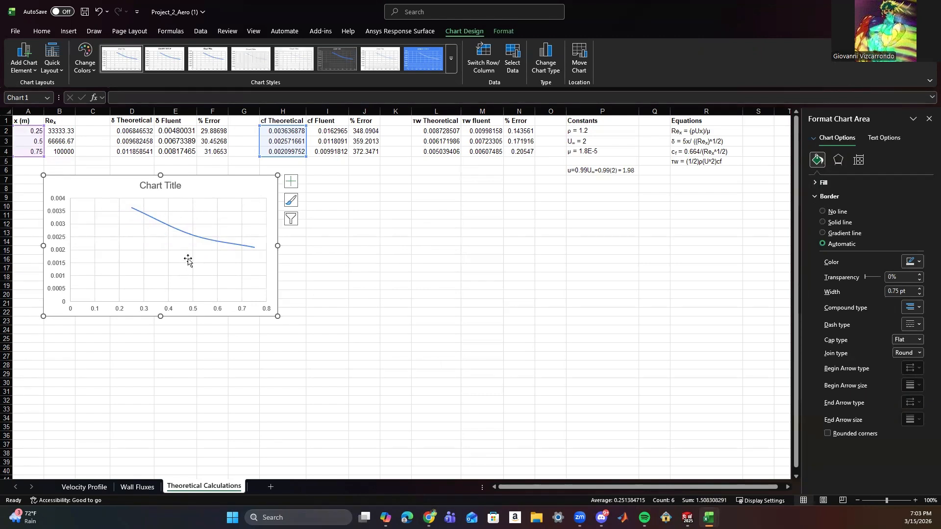
# Name the new chart's existing data series "cf theoretical".
pyautogui.rightClick(207, 186)
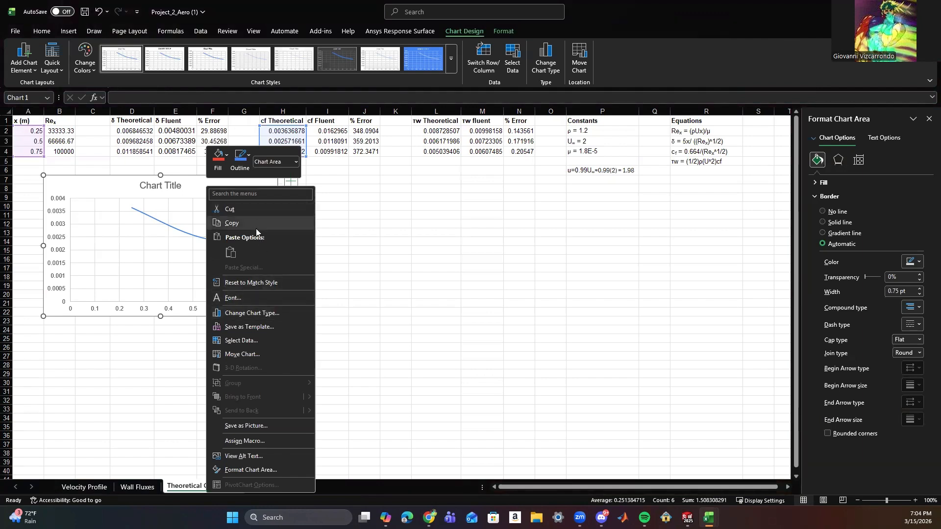
pyautogui.click(256, 340)
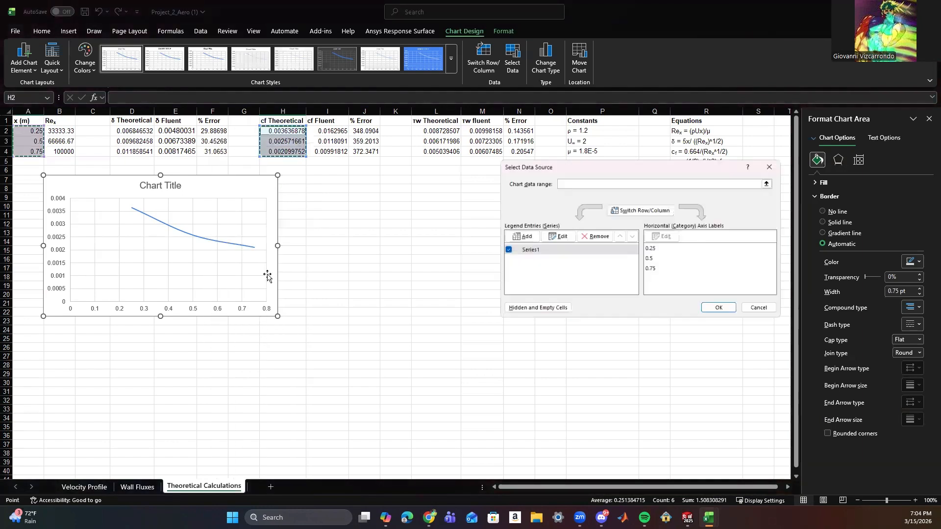
pyautogui.click(559, 237)
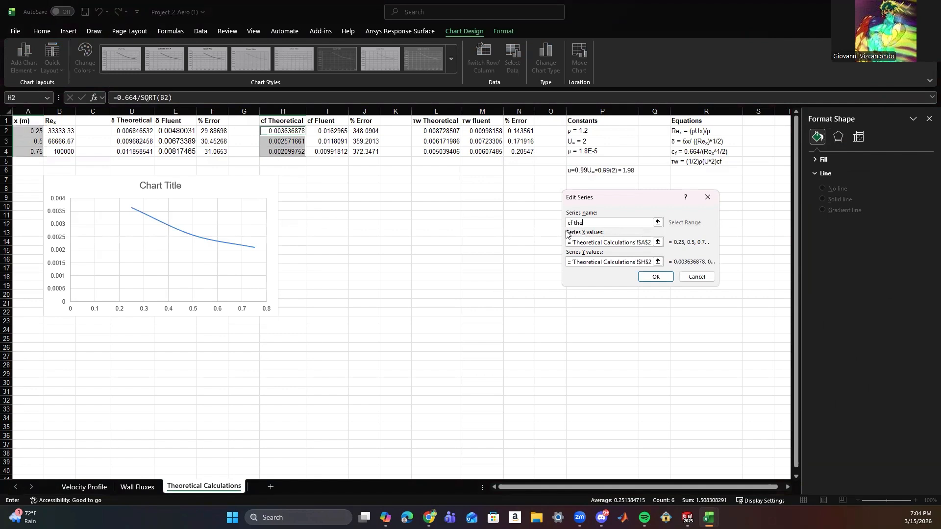
pyautogui.write('cf theoretical')
pyautogui.click(650, 278)
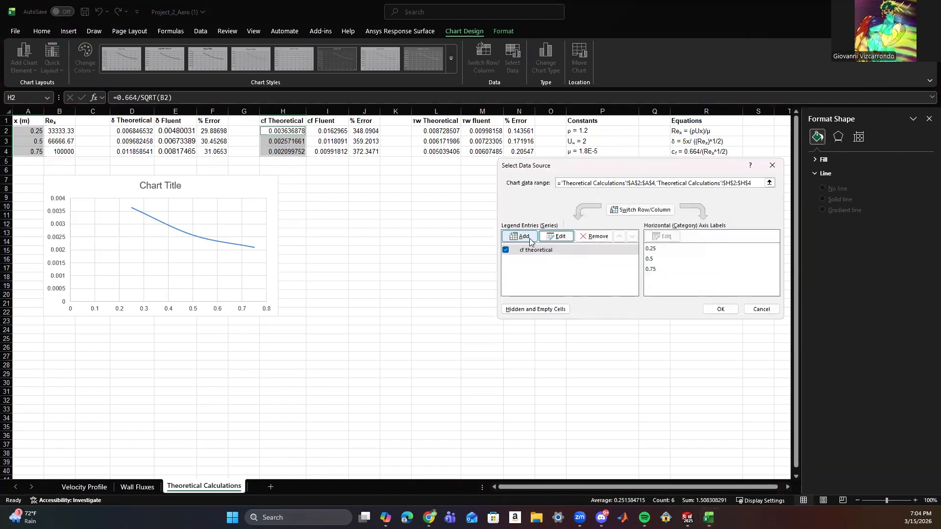
# Add a series named "cf Fluent" to the chart with X values A2:A4 and Y values I2:I4.
pyautogui.click(513, 239)
pyautogui.click(596, 239)
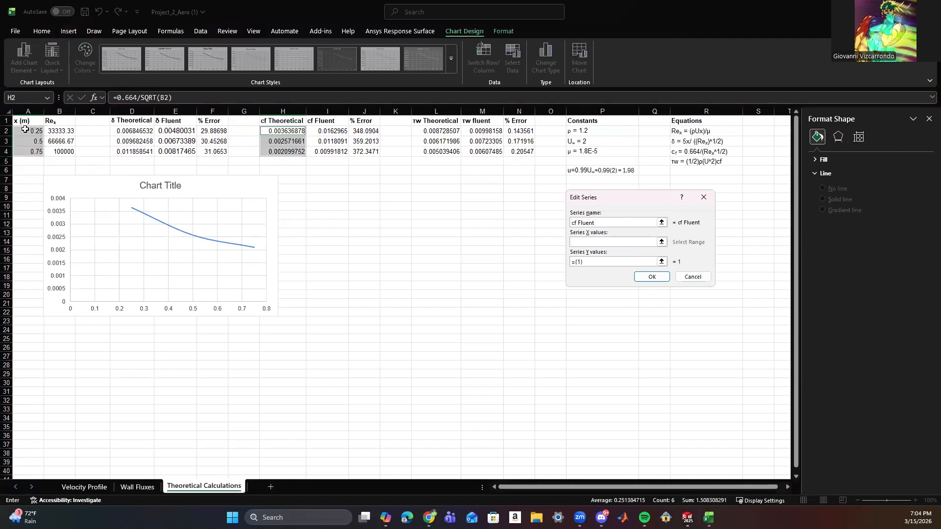
pyautogui.moveTo(27, 131); pyautogui.dragTo(32, 153)
pyautogui.moveTo(598, 261); pyautogui.dragTo(568, 260)
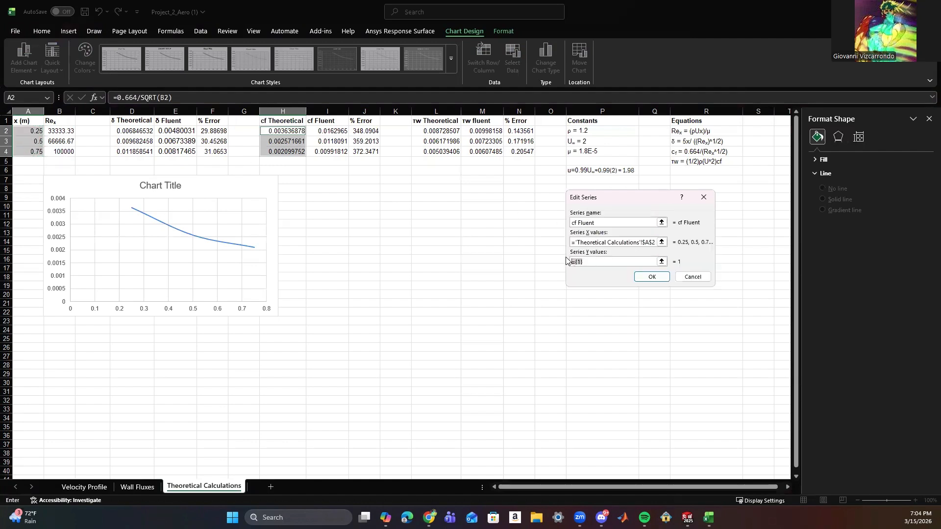
pyautogui.moveTo(333, 131); pyautogui.dragTo(338, 151)
pyautogui.click(655, 276)
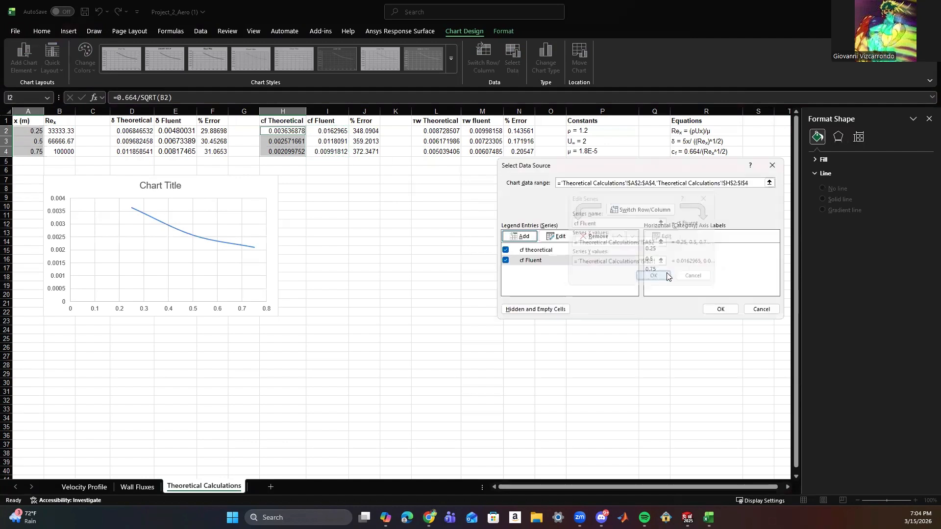
pyautogui.click(720, 310)
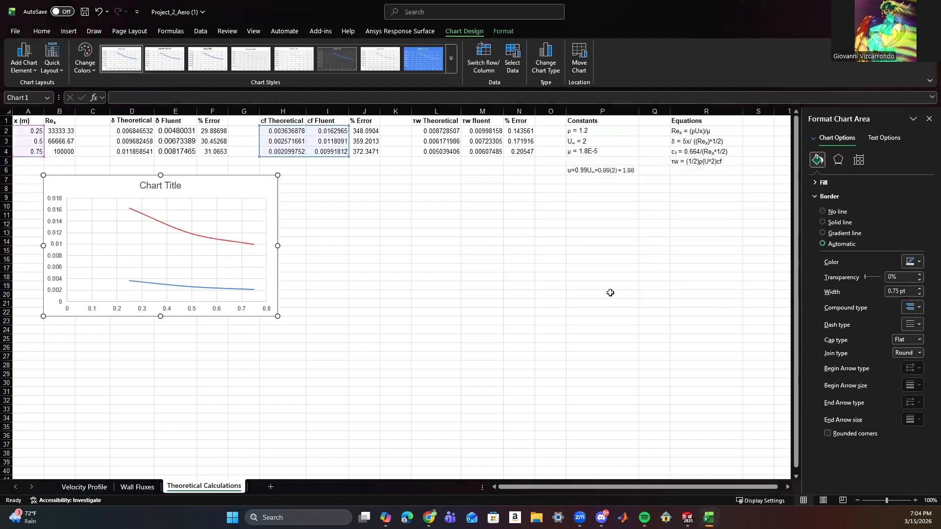
# Add a legend and axis titles to the cf chart, labelling the vertical axis "cf" and the horizontal axis "x".
pyautogui.click(291, 181)
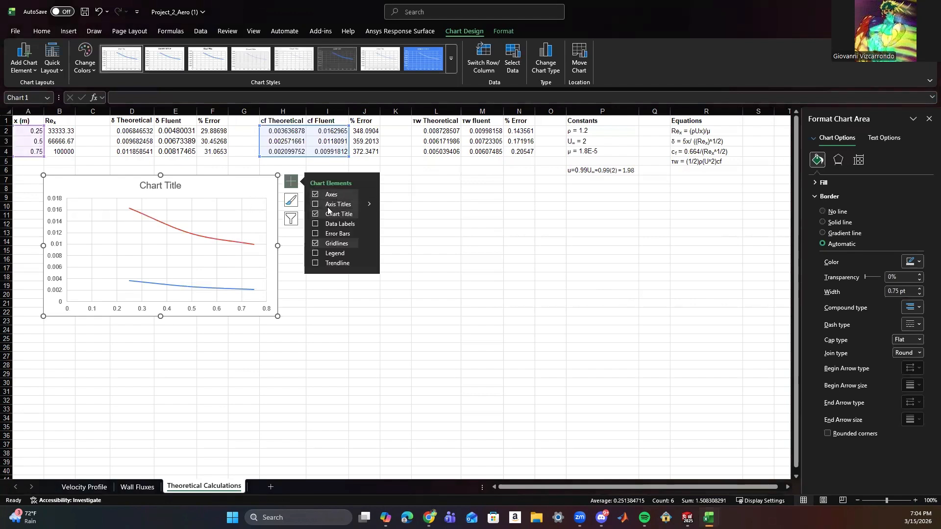
pyautogui.click(315, 204)
pyautogui.click(315, 254)
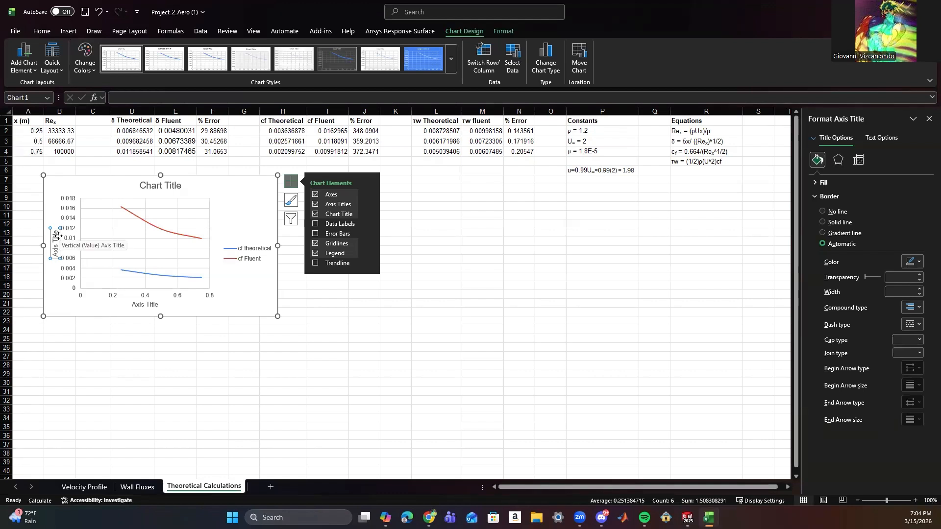
pyautogui.write('cf')
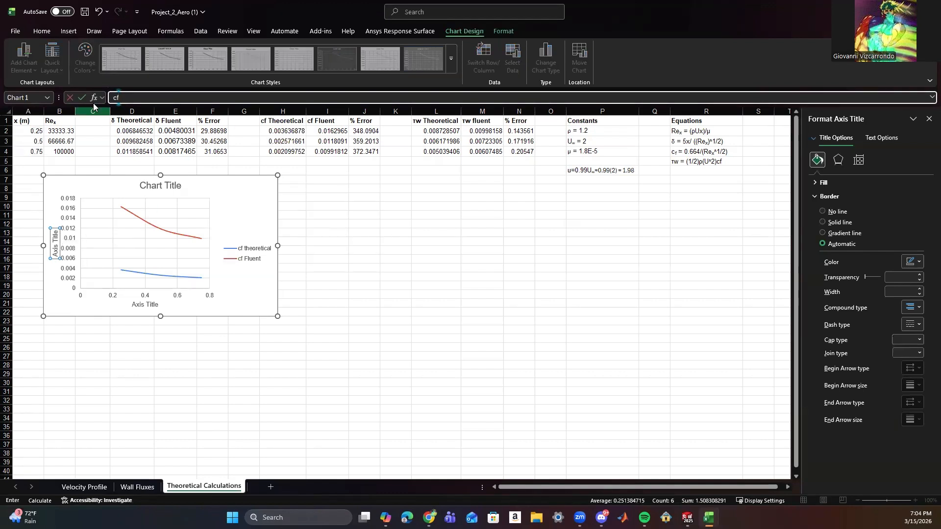
pyautogui.click(86, 97)
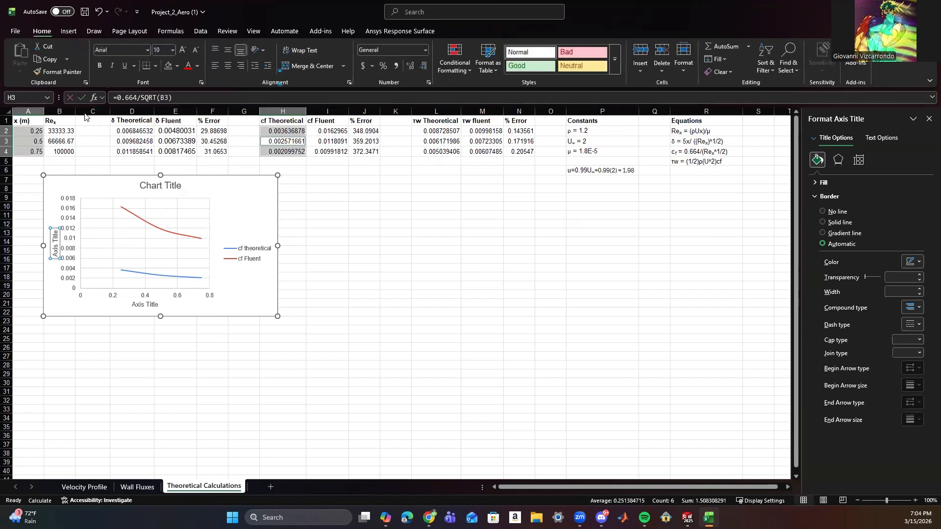
pyautogui.click(140, 305)
pyautogui.write('x')
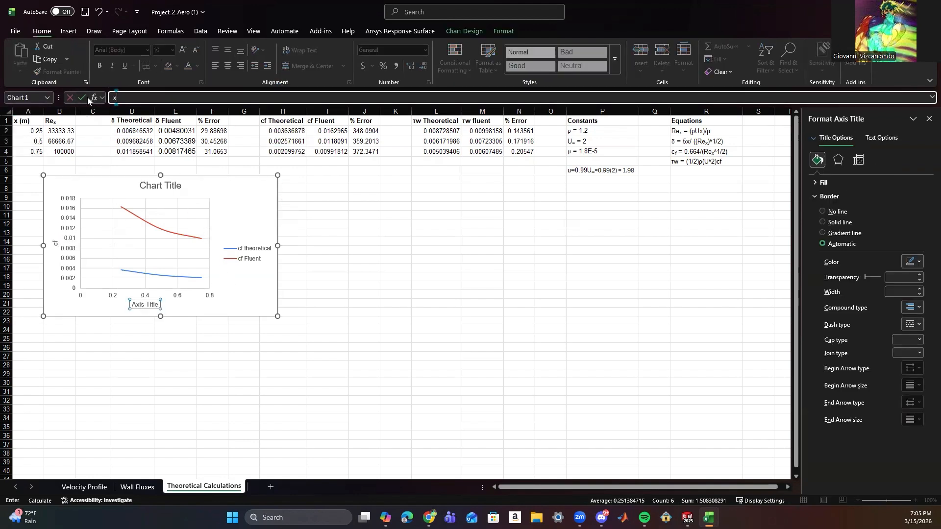
pyautogui.click(87, 97)
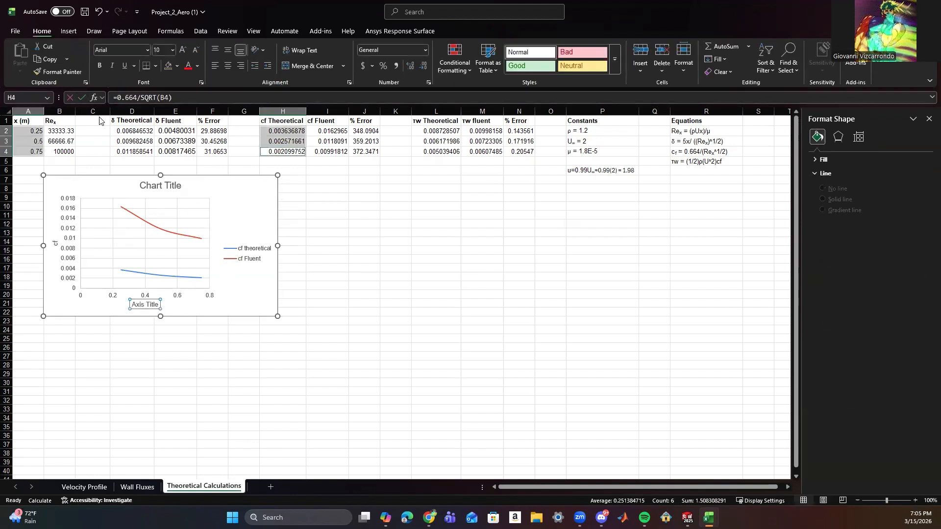
# Title the cf chart "Skin Friction Coefficient Along Plate".
pyautogui.click(155, 180)
pyautogui.write('Skin')
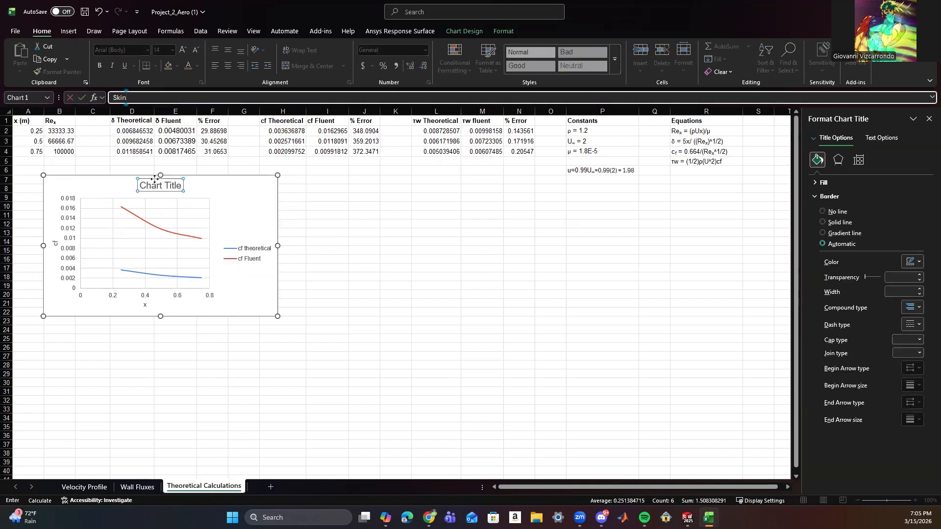
pyautogui.write(' Friction Coeffi')
pyautogui.write('cient Along Plate')
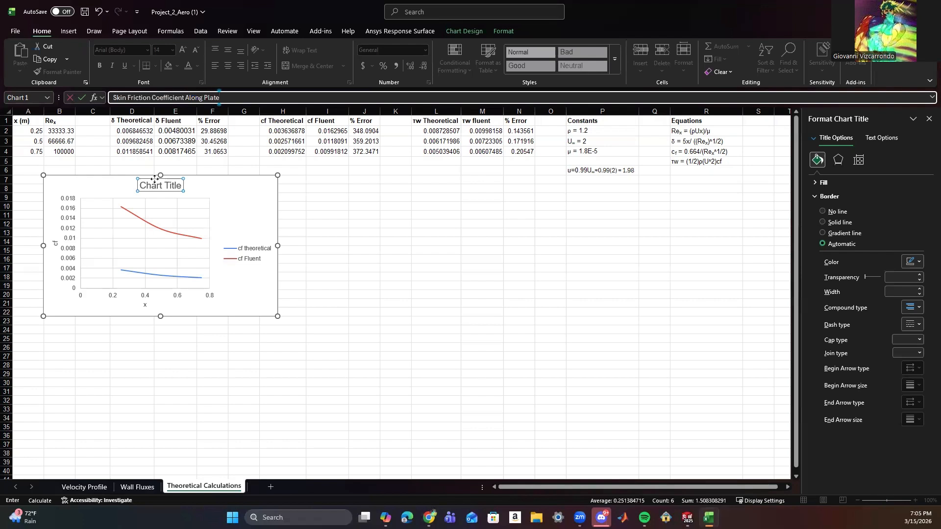
pyautogui.click(304, 223)
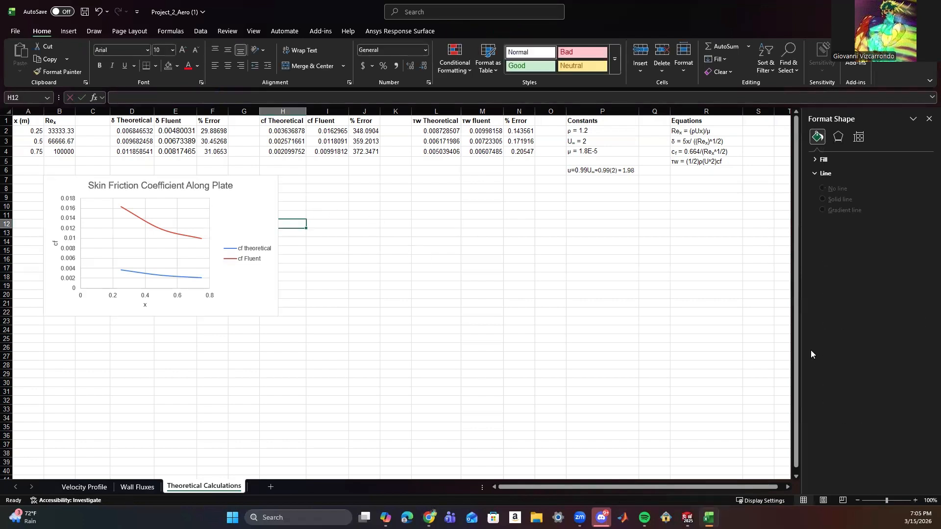
pyautogui.click(274, 201)
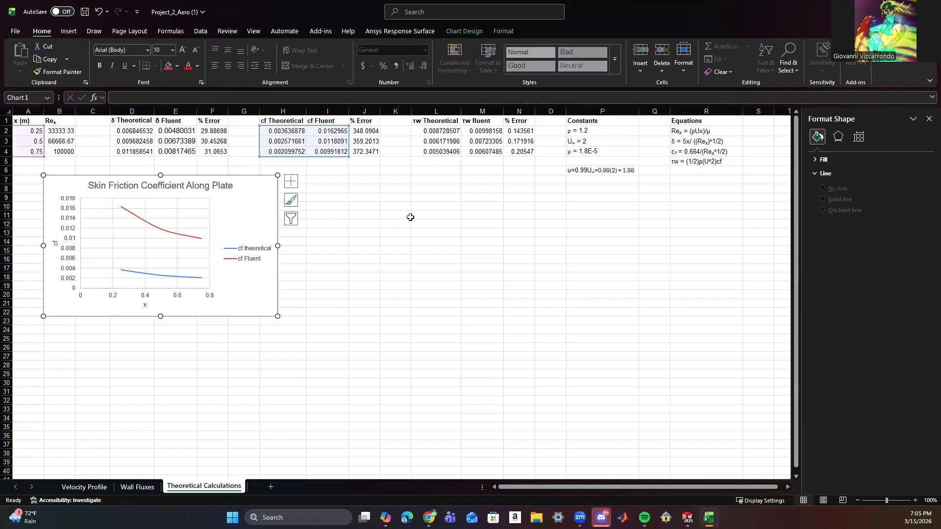
pyautogui.click(365, 215)
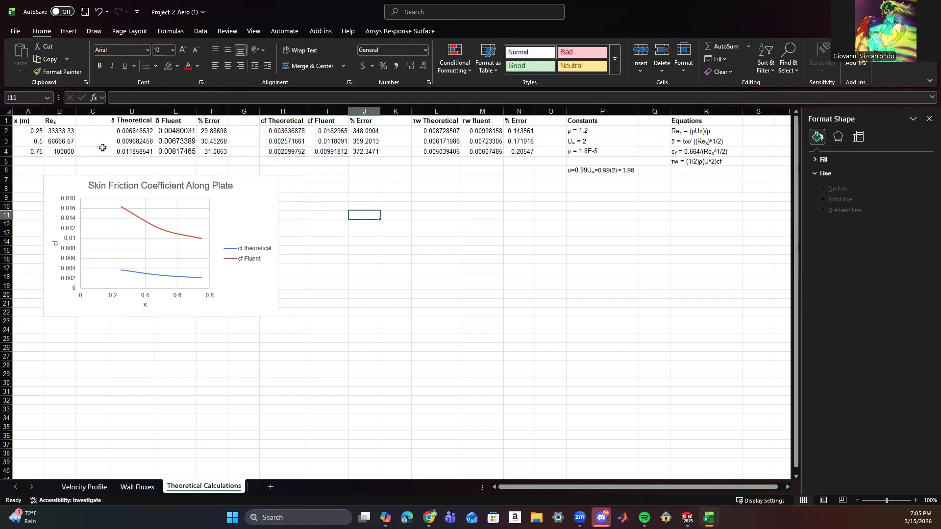
# Insert a smooth-line scatter chart of τw Theoretical L2:L4 against x A2:A4 and place it beside the skin friction chart.
pyautogui.moveTo(19, 131); pyautogui.dragTo(34, 147)
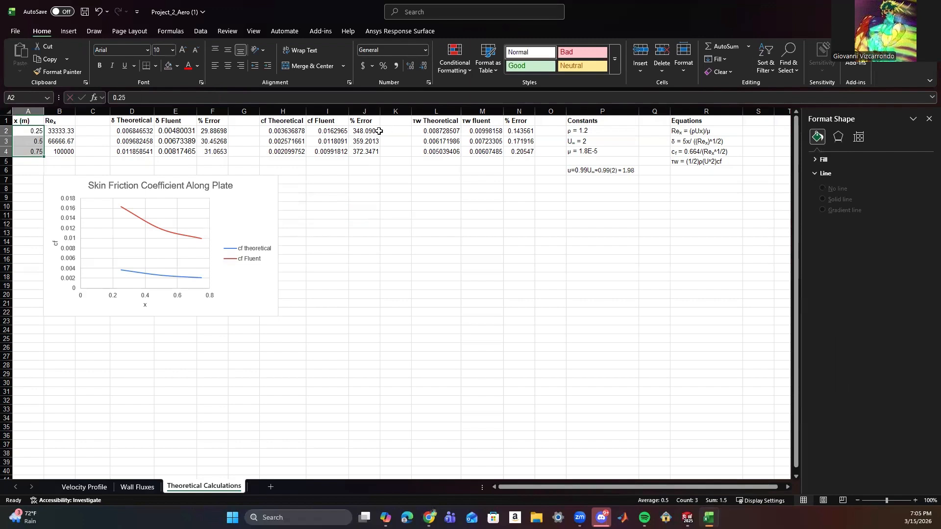
pyautogui.moveTo(425, 130); pyautogui.dragTo(444, 151)
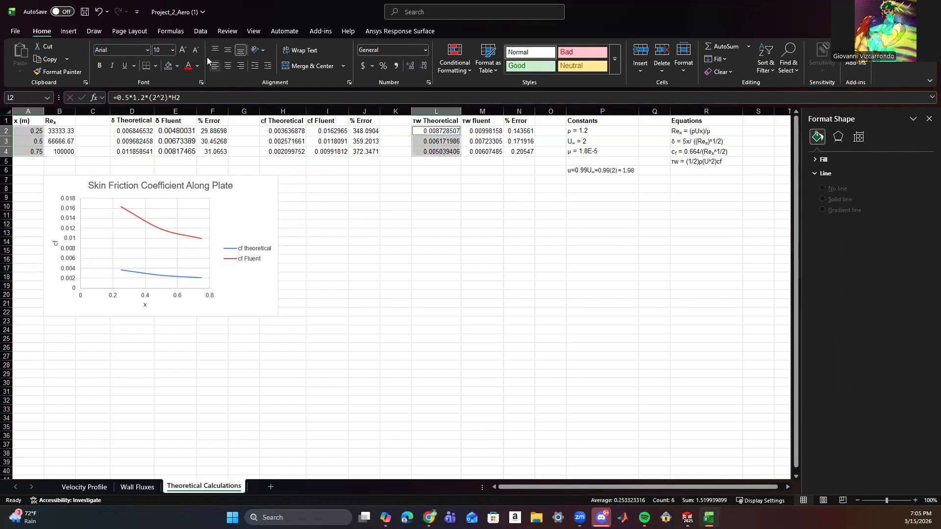
pyautogui.click(69, 31)
pyautogui.click(375, 74)
pyautogui.click(427, 98)
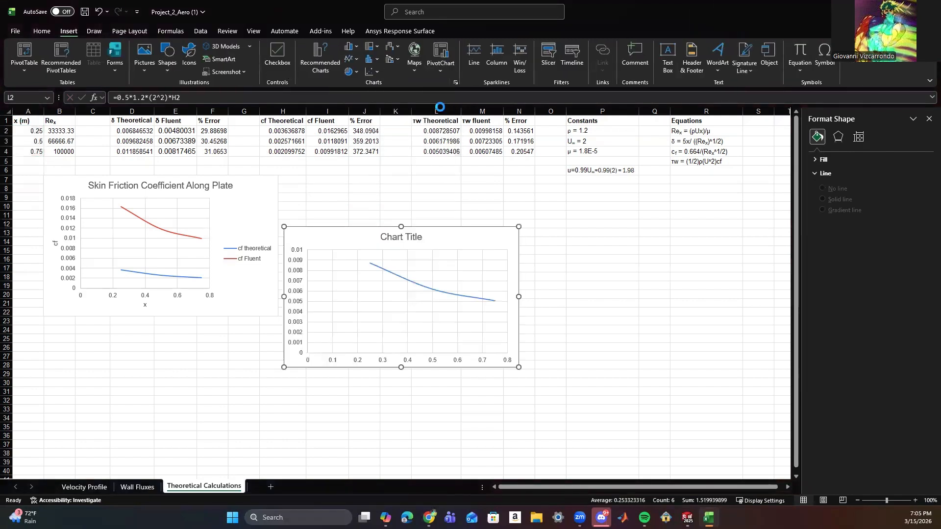
pyautogui.moveTo(467, 201); pyautogui.dragTo(461, 185)
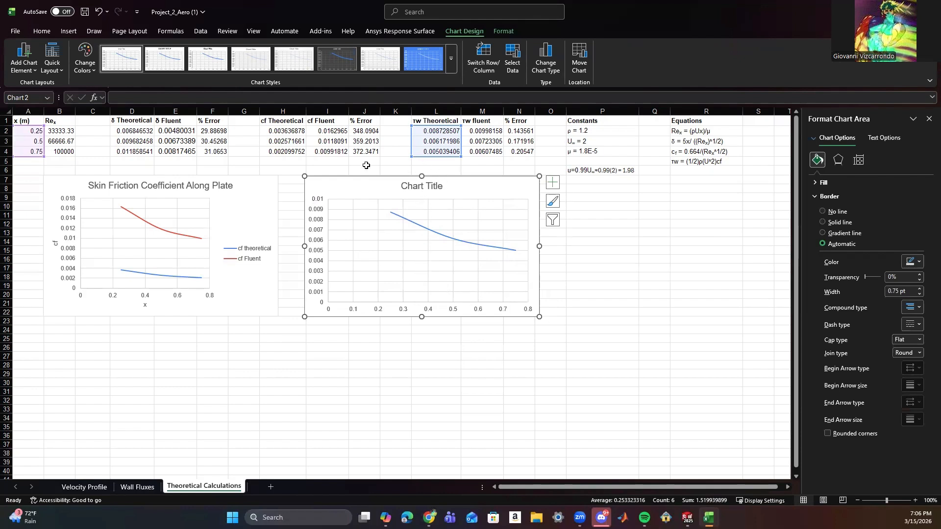
# Name the second chart's existing data series "Shear Theoretical".
pyautogui.rightClick(359, 189)
pyautogui.click(417, 343)
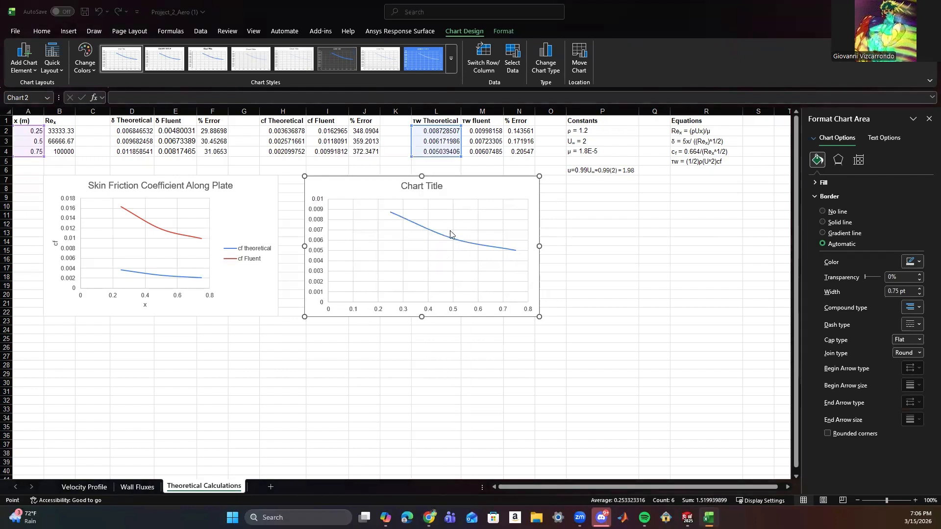
pyautogui.click(551, 179)
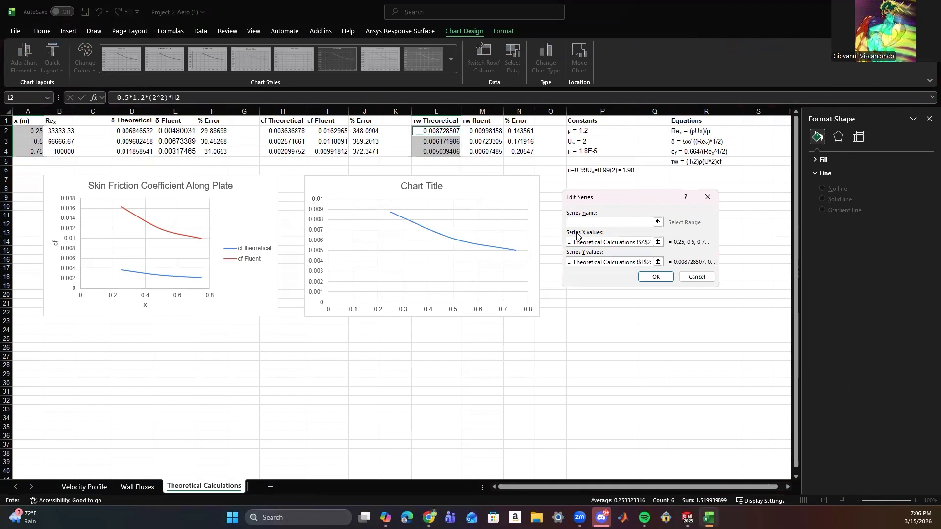
pyautogui.write('Shear Theoretical')
pyautogui.click(647, 277)
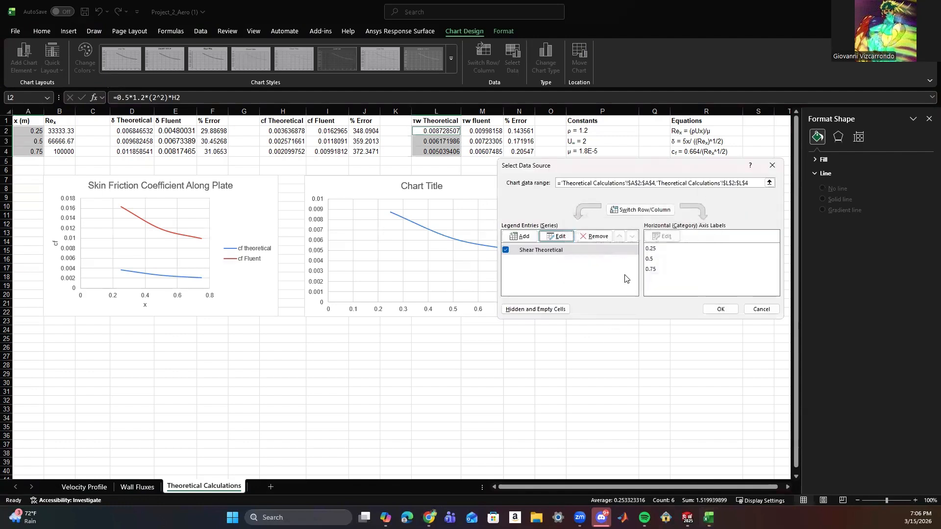
# Add a series named "Shear Fluent" to the second chart with X values A2:A4 and Y values M2:M4.
pyautogui.click(521, 239)
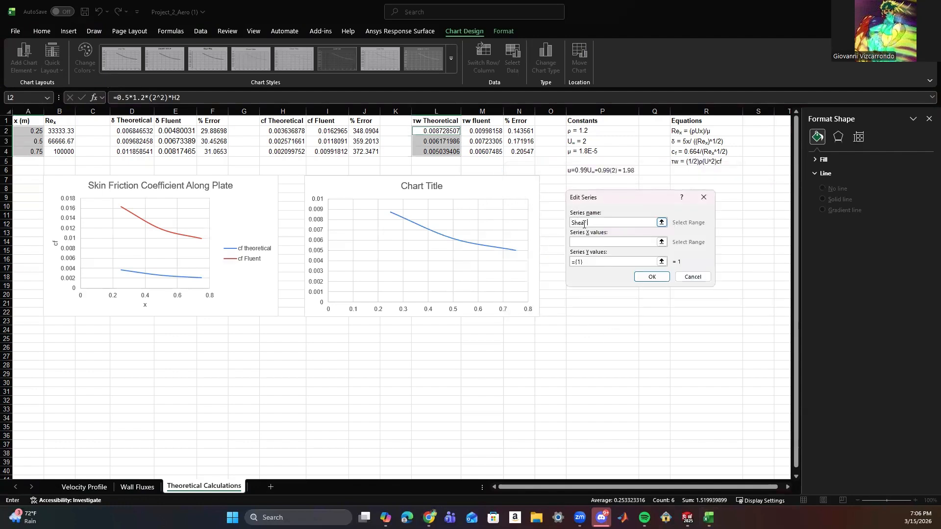
pyautogui.click(613, 242)
pyautogui.moveTo(29, 131); pyautogui.dragTo(37, 152)
pyautogui.moveTo(598, 261); pyautogui.dragTo(553, 256)
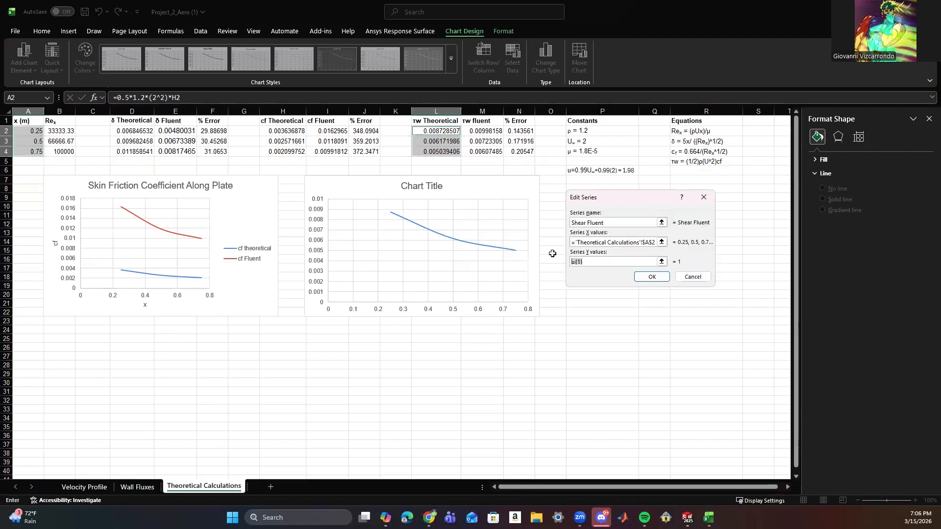
pyautogui.press('BackSpace')
pyautogui.moveTo(482, 131); pyautogui.dragTo(487, 152)
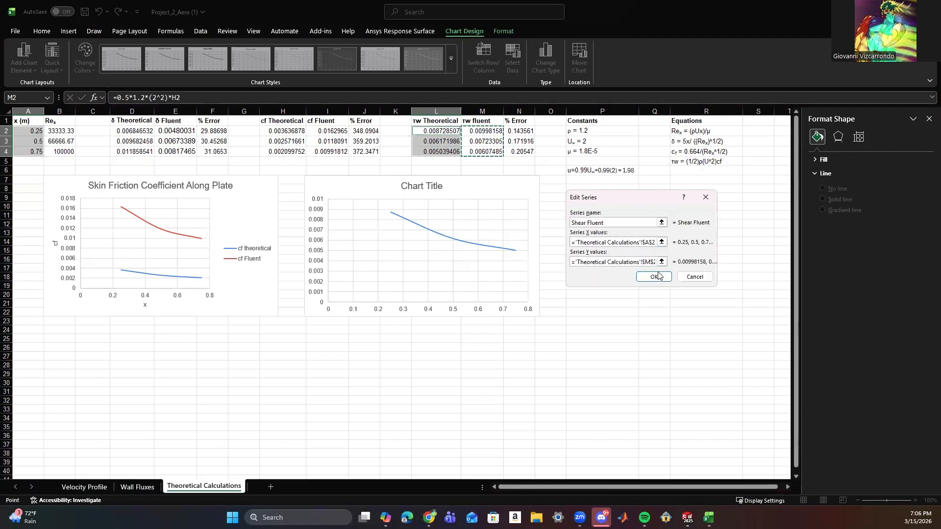
pyautogui.click(653, 277)
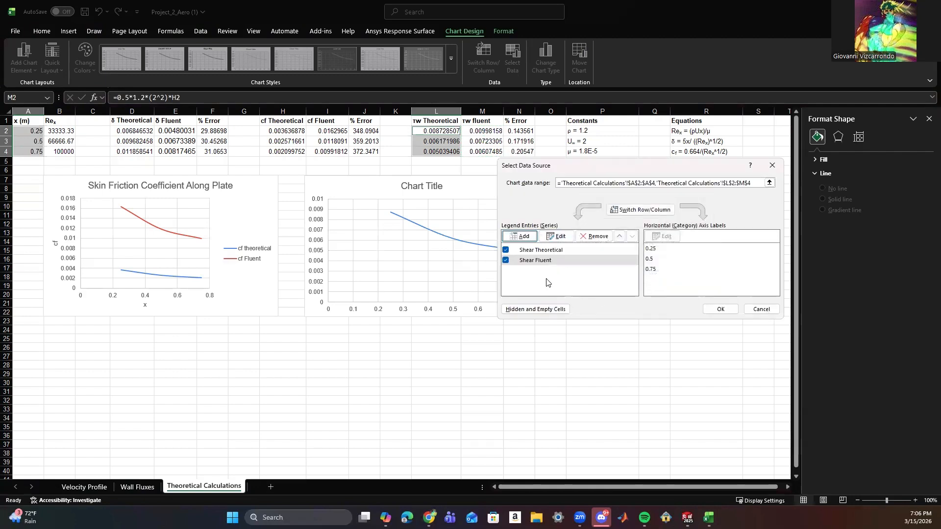
pyautogui.click(722, 309)
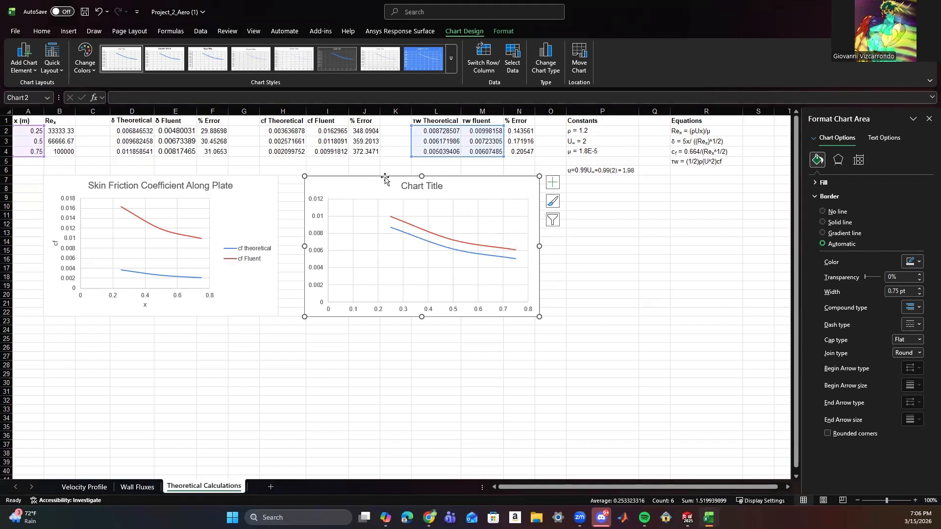
# Show axis titles and a legend on the wall shear chart.
pyautogui.click(552, 183)
pyautogui.click(577, 205)
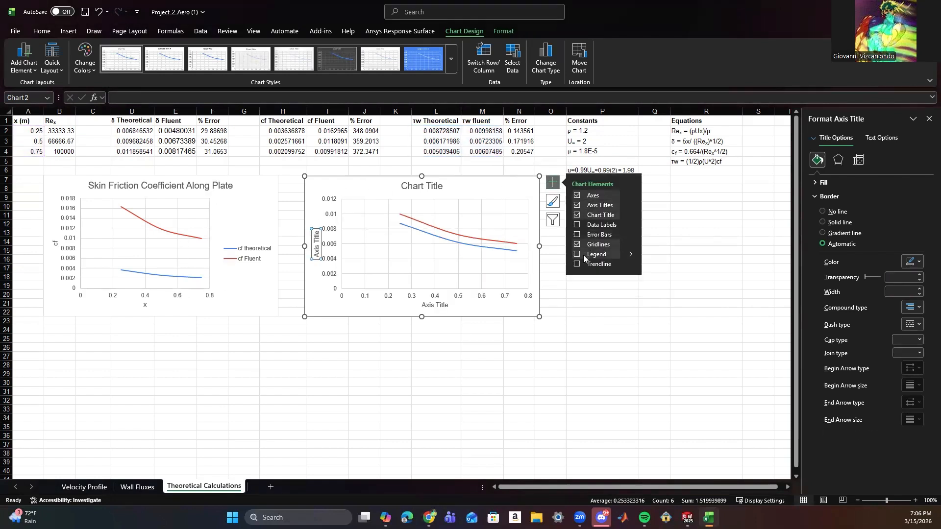
pyautogui.click(577, 254)
# Title the wall shear chart's horizontal axis "x".
pyautogui.click(317, 242)
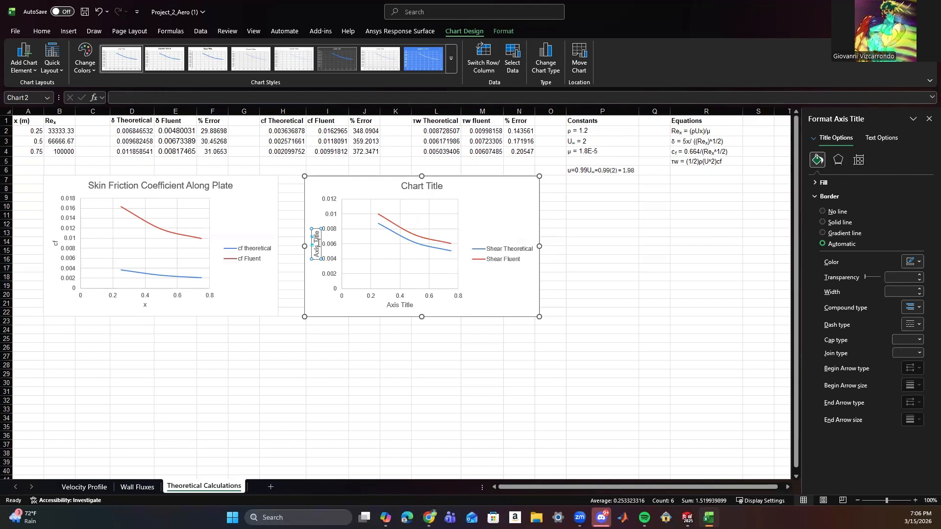
pyautogui.click(398, 306)
pyautogui.click(113, 97)
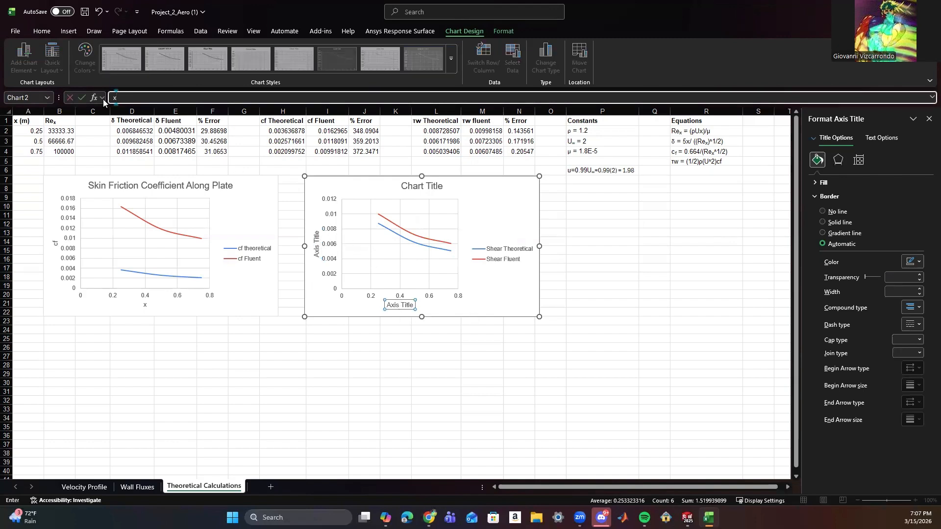
pyautogui.write('x')
pyautogui.press('Return')
# Title the wall shear chart's vertical axis "Wall Shear".
pyautogui.click(317, 244)
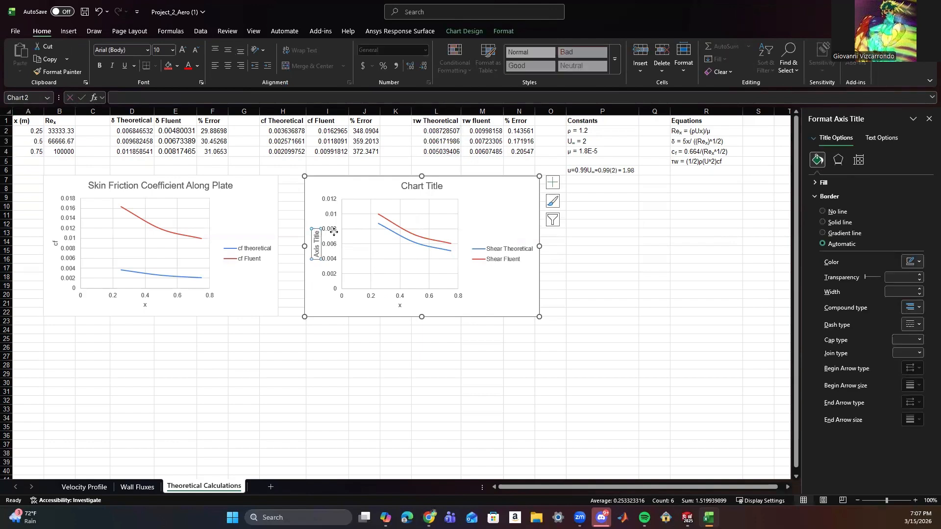
pyautogui.write('She')
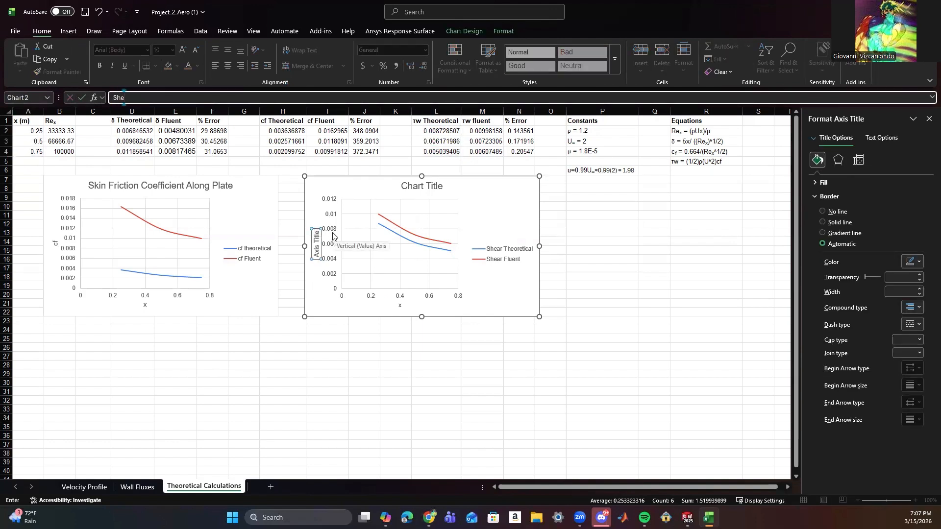
pyautogui.press('BackSpace')
pyautogui.press('BackSpace')
pyautogui.press('BackSpace')
pyautogui.write('Wall')
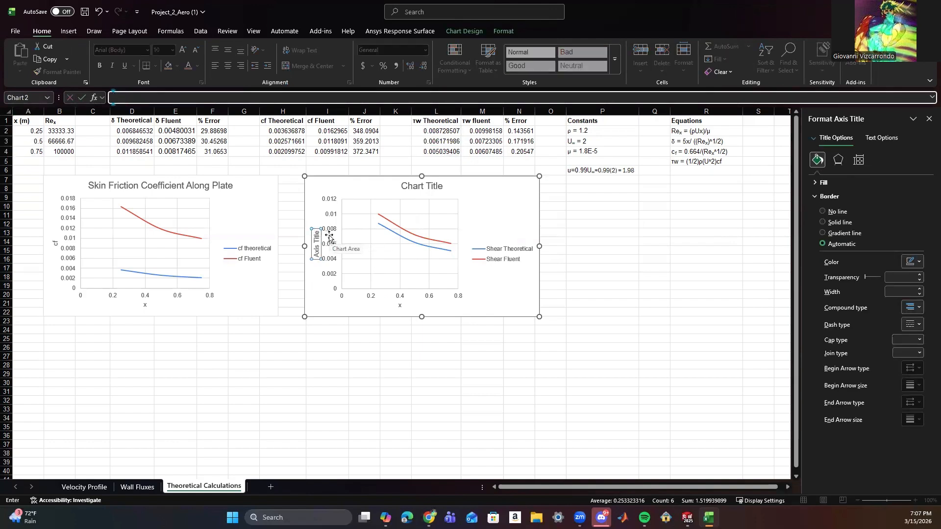
pyautogui.write(' Shear')
pyautogui.click(351, 372)
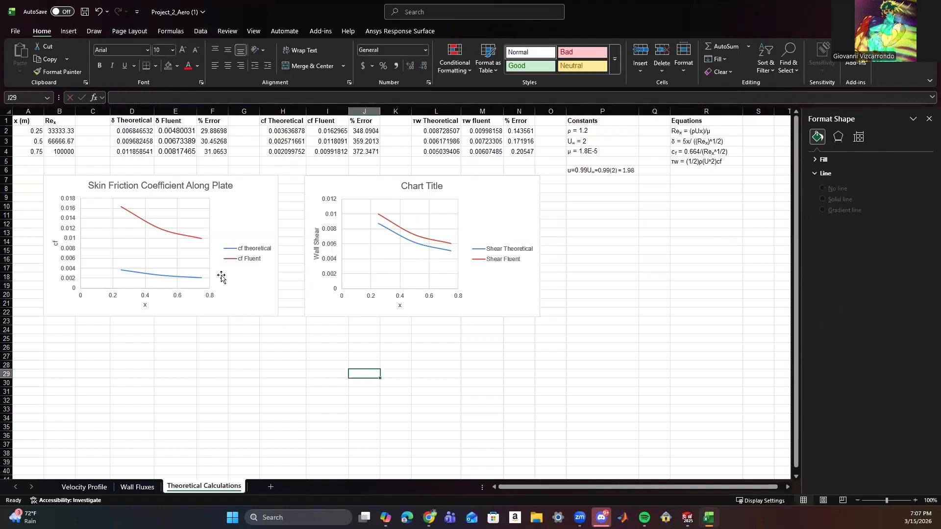
# Retitle the vertical axis of the skin friction chart "Skin Friction Coefficient".
pyautogui.click(58, 243)
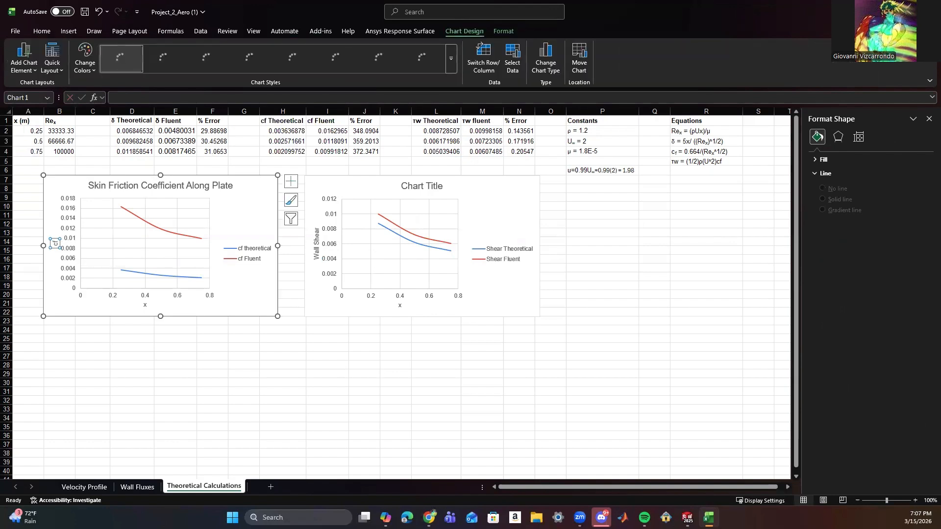
pyautogui.click(132, 96)
pyautogui.write('Skin Fric')
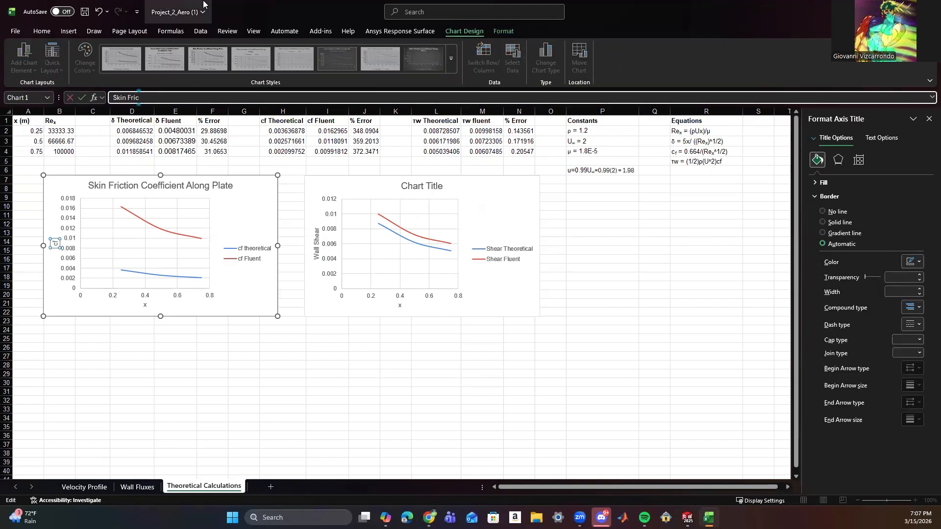
pyautogui.write('tion')
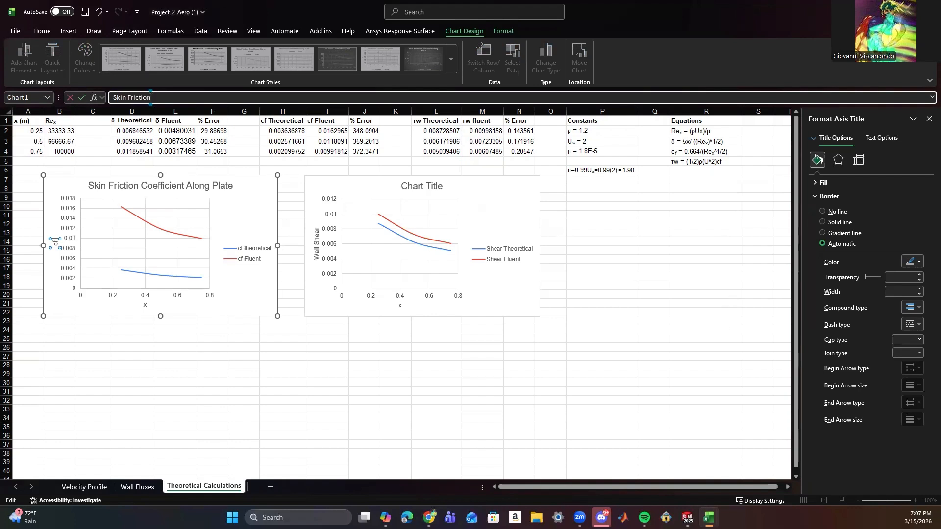
pyautogui.write(' Coefficient')
pyautogui.click(666, 273)
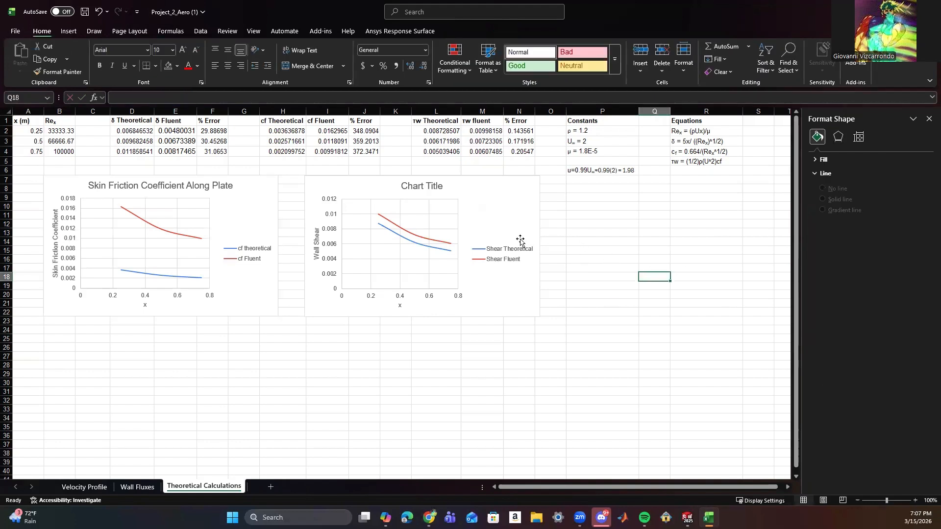
# Title the wall shear chart "Wall Shear Stress Along Plate".
pyautogui.click(417, 182)
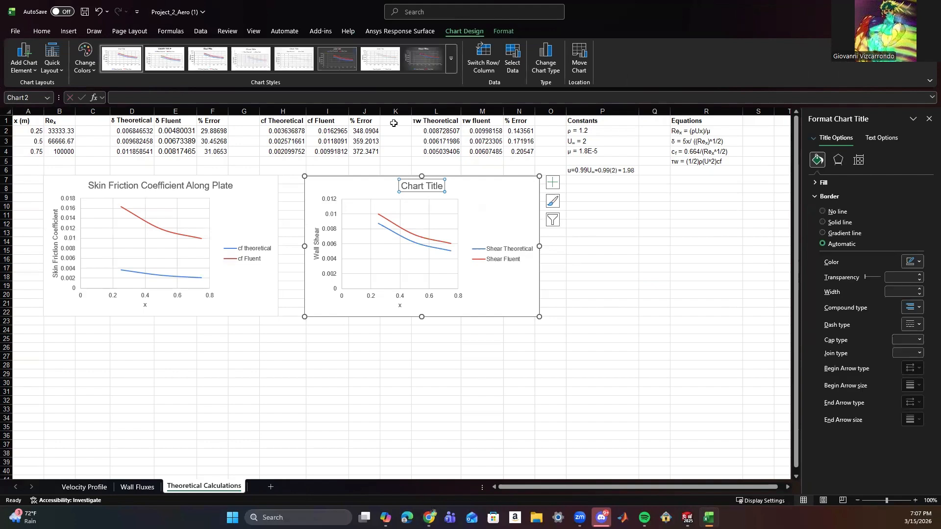
pyautogui.write('Wall S')
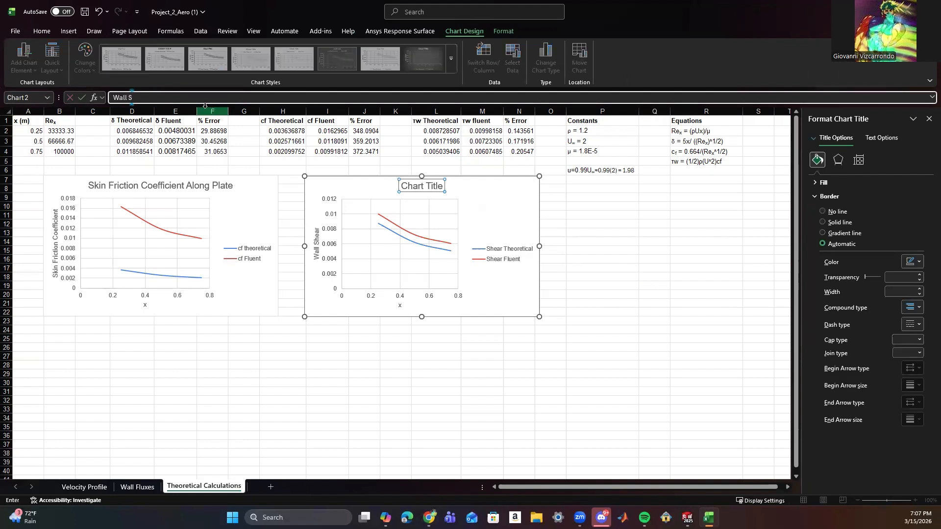
pyautogui.write('hear Stress Along Plate')
pyautogui.click(623, 233)
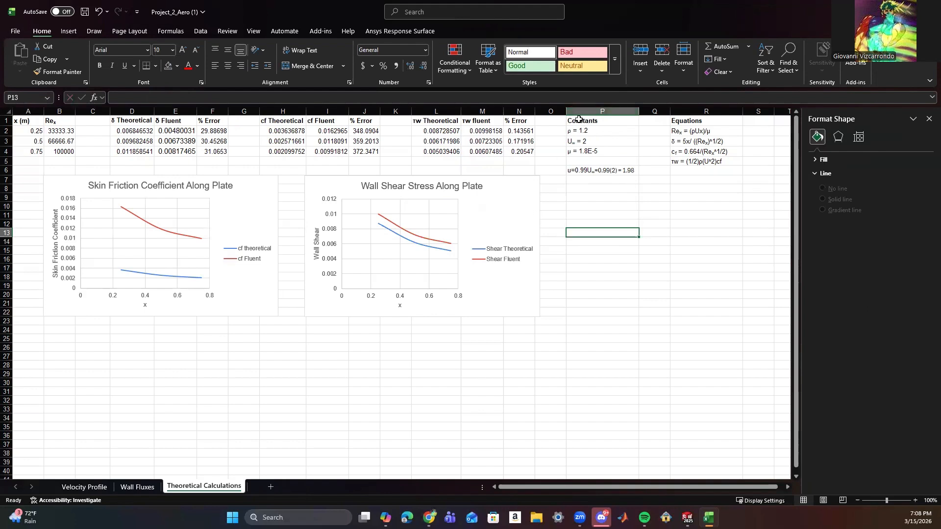
# Move the Constants and Equations blocks in columns P to R down so their headings sit in row 9.
pyautogui.moveTo(579, 119); pyautogui.dragTo(721, 224)
pyautogui.click(655, 311)
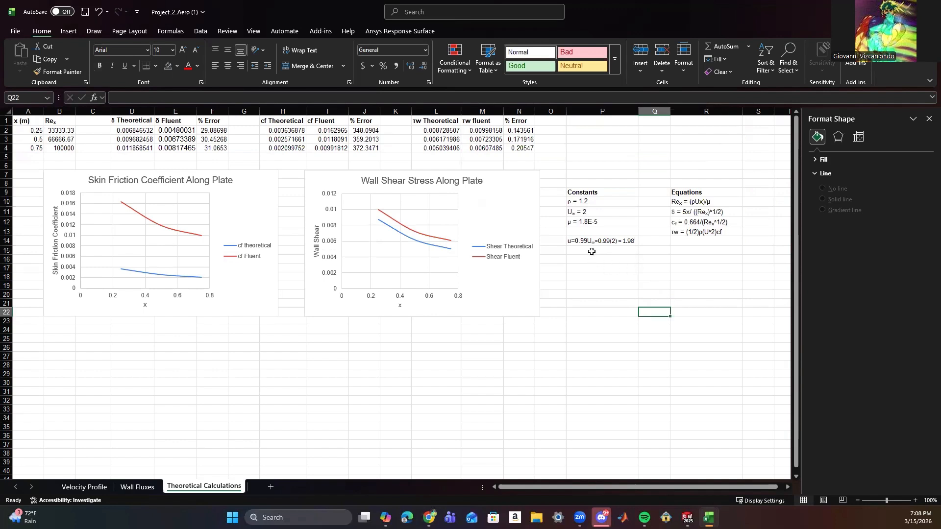
# Add the plate length constant "L = 1" in cell P13 under the viscosity.
pyautogui.doubleClick(682, 241)
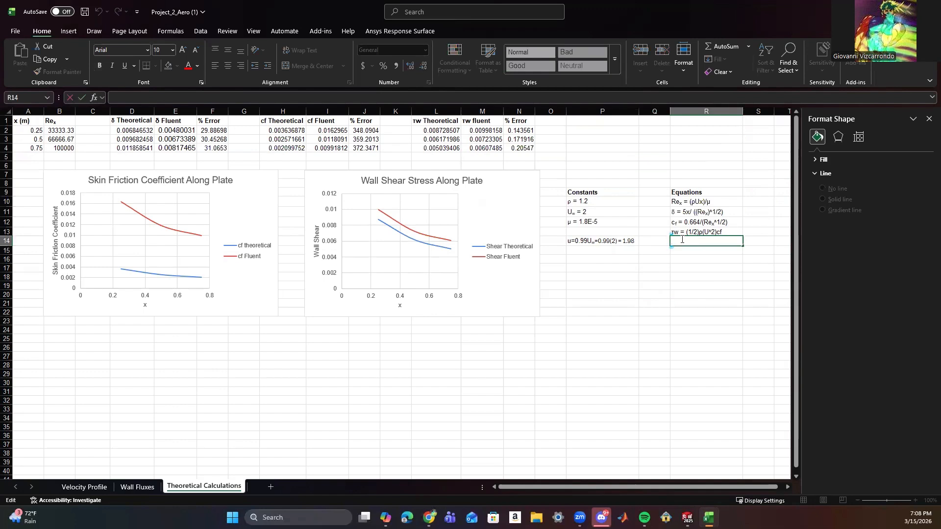
pyautogui.click(572, 231)
pyautogui.doubleClick(572, 231)
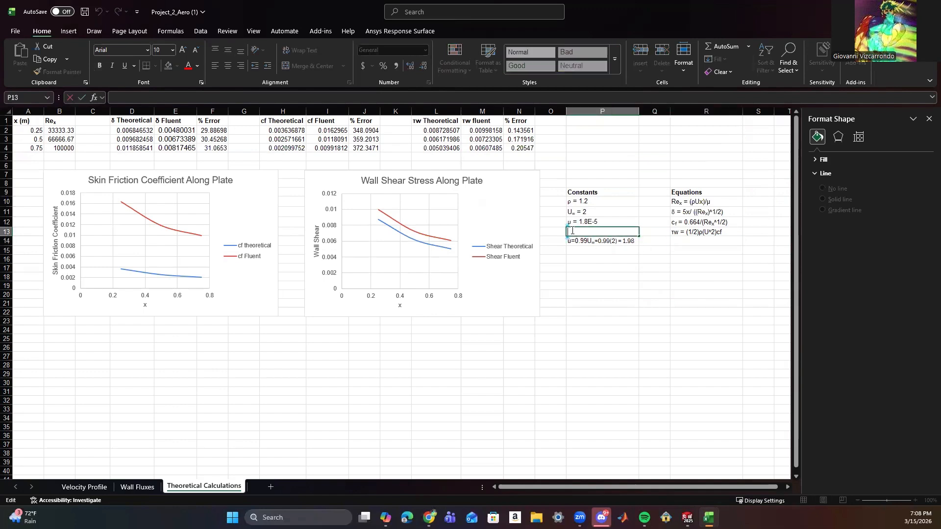
pyautogui.write('L = 1')
pyautogui.click(674, 260)
# Enter the plate-length Reynolds equation "Rex = (ρUL)/μ" in cell R14 below the τw equation.
pyautogui.click(685, 243)
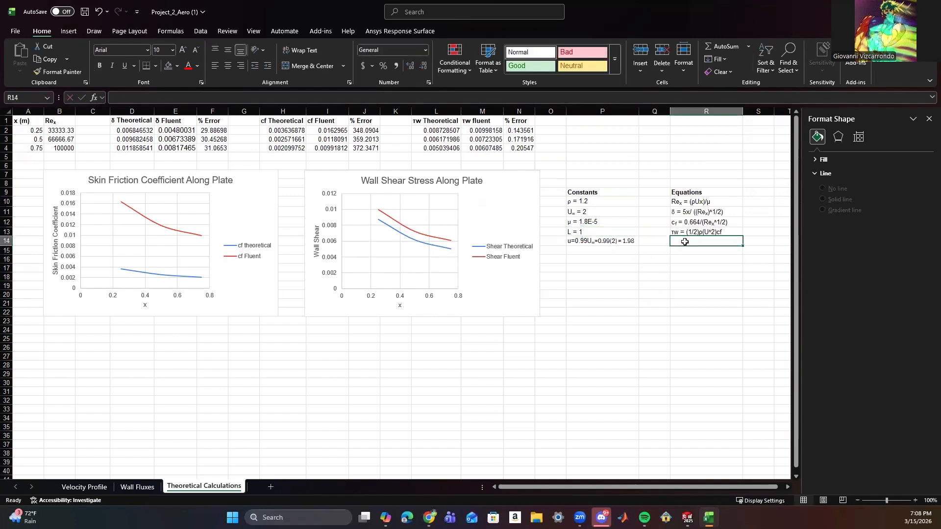
pyautogui.write('Rex')
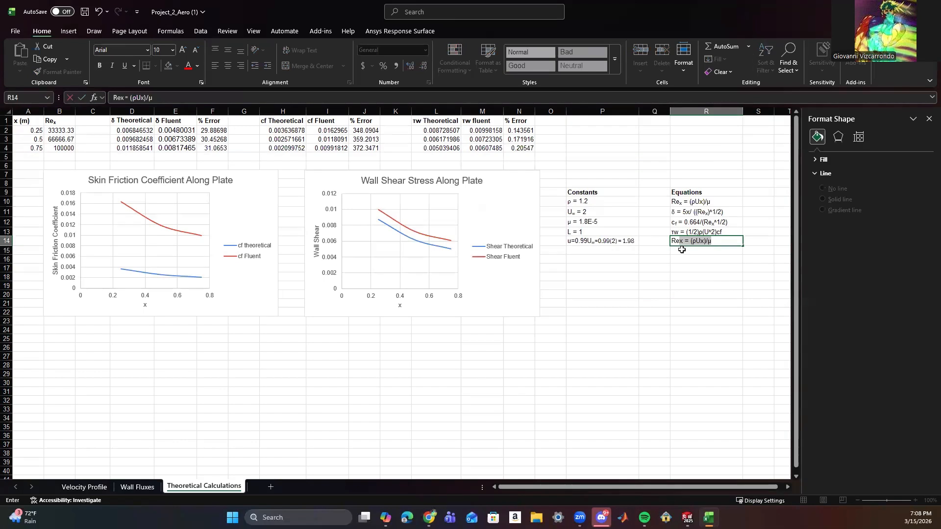
pyautogui.click(682, 250)
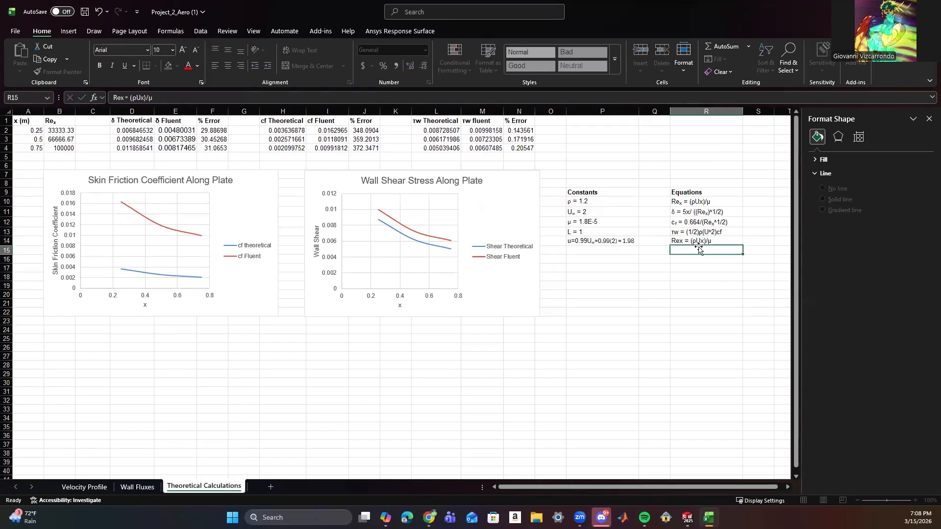
pyautogui.doubleClick(706, 240)
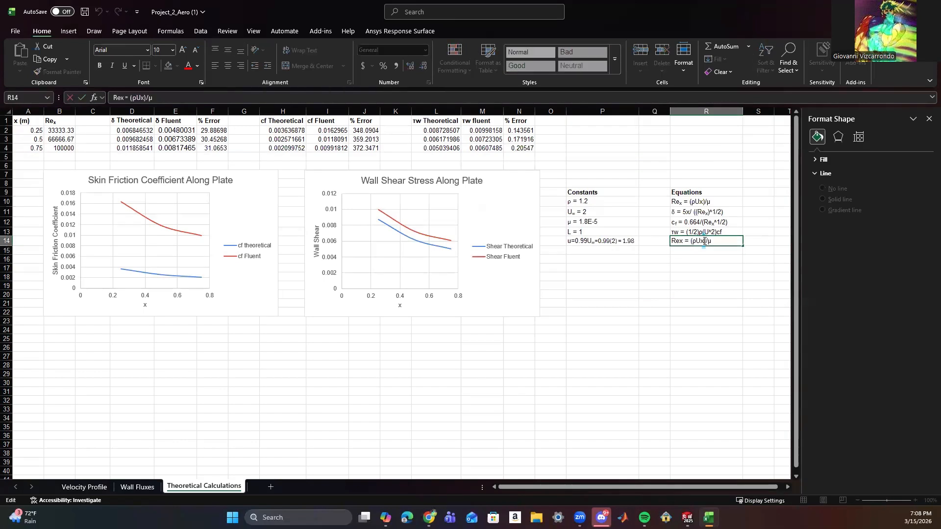
pyautogui.press('BackSpace')
pyautogui.write('L')
# Calculate the plate-length Reynolds number in S14 with the formula =(1.2*2*1)/(1.8E-5).
pyautogui.click(747, 241)
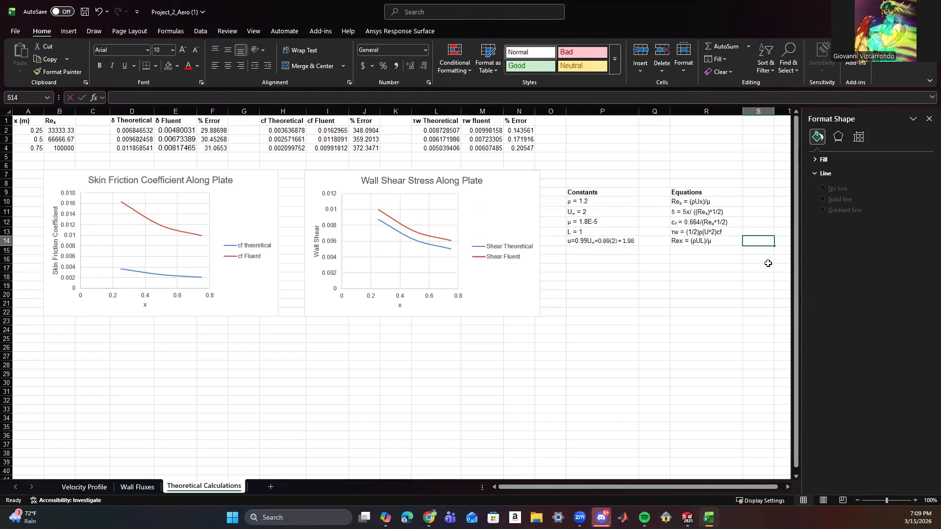
pyautogui.write('=(')
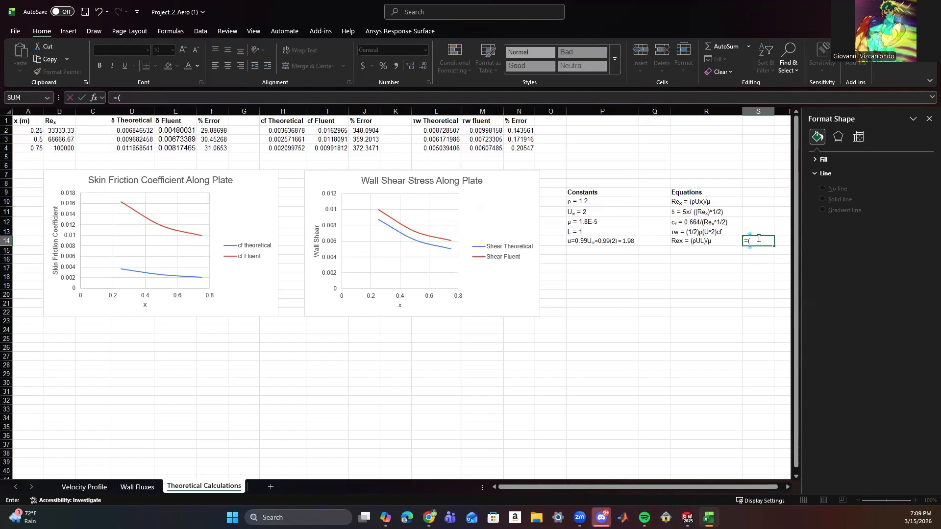
pyautogui.click(255, 100)
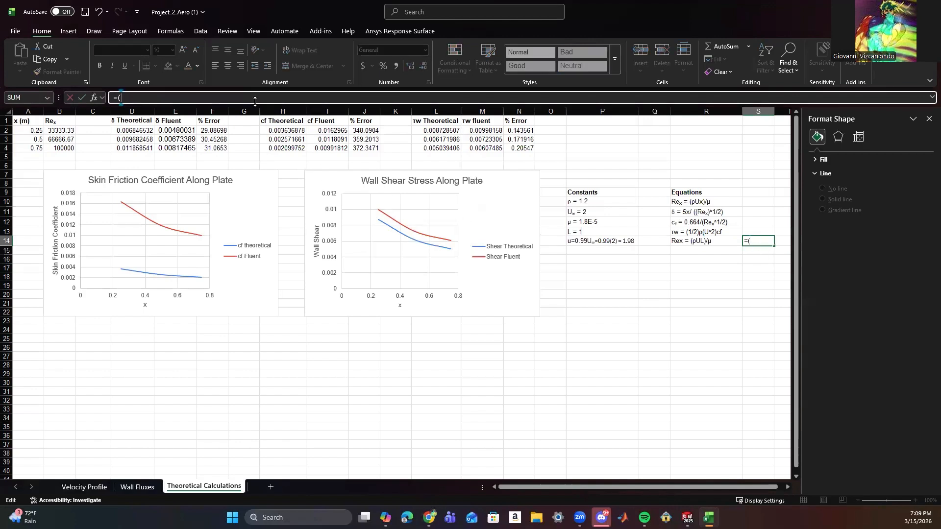
pyautogui.write('1.2*2*1)/(1.8E-')
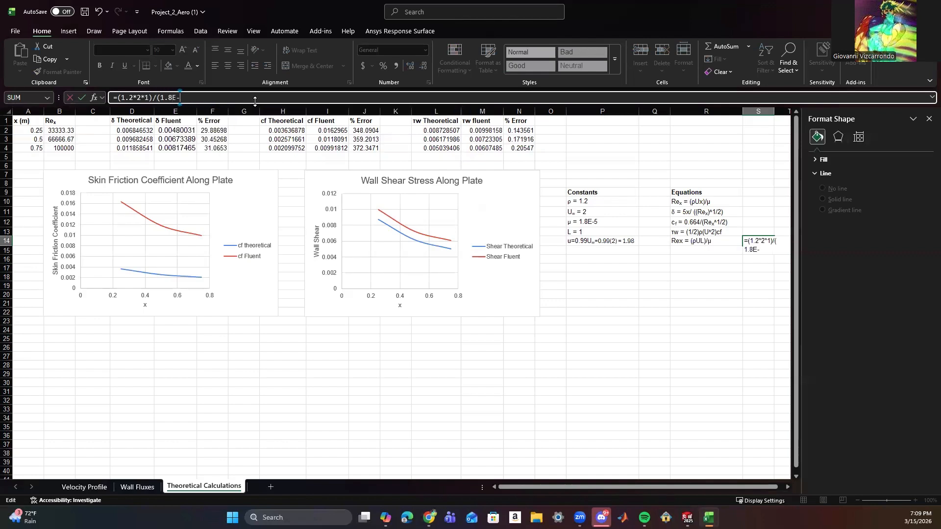
pyautogui.write('5)')
pyautogui.click(81, 98)
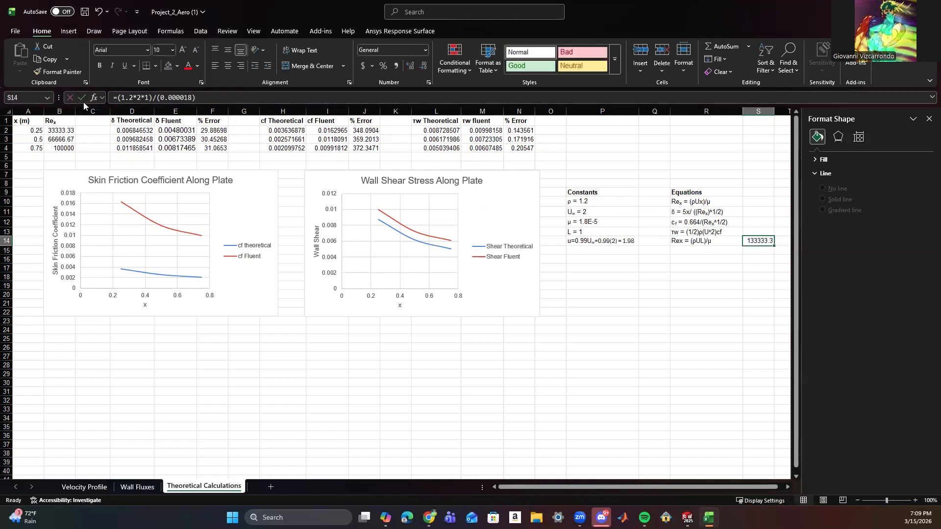
# Change the Reynolds symbol in cell R14 so the equation reads "ReL = (ρUL)/μ".
pyautogui.doubleClick(683, 240)
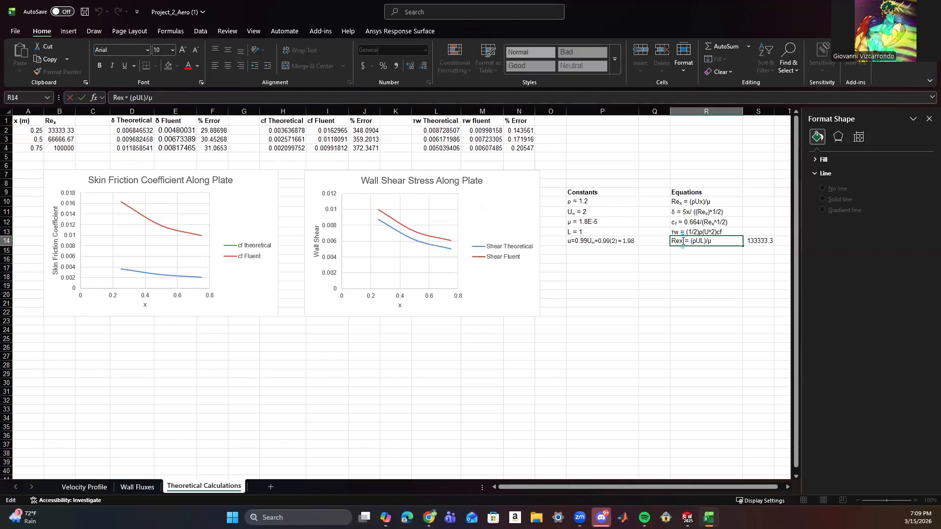
pyautogui.press('BackSpace')
pyautogui.write('L')
pyautogui.click(683, 276)
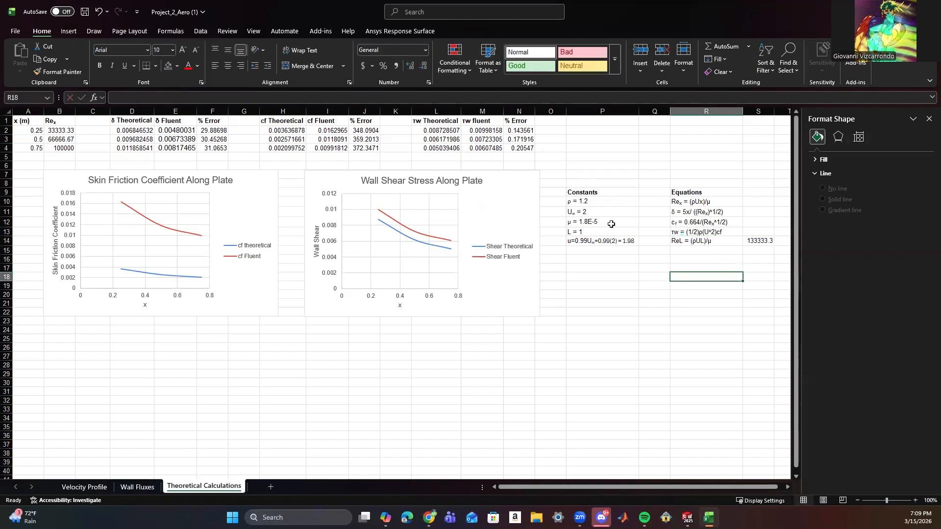
# Enter the drag coefficient equation "Cd = 1.328 / (ReL^1/2)" in cell R15.
pyautogui.click(683, 250)
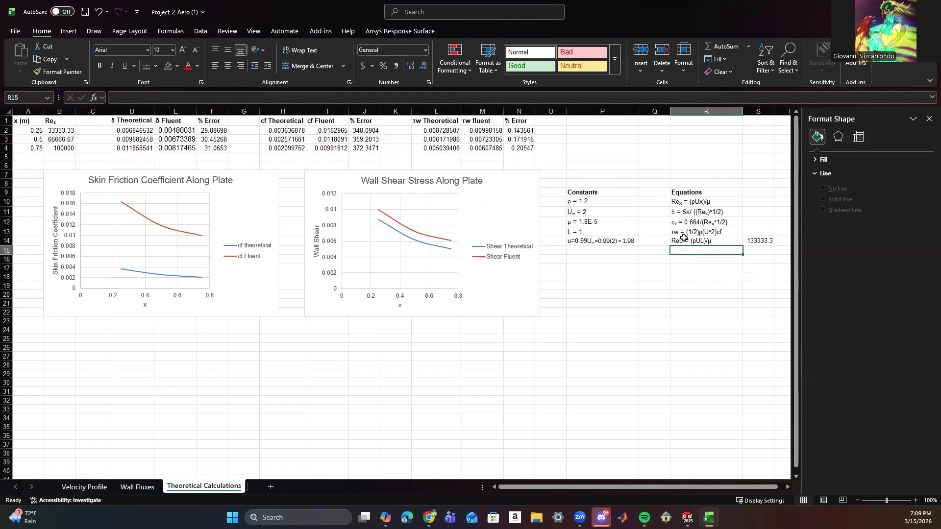
pyautogui.write('Cd')
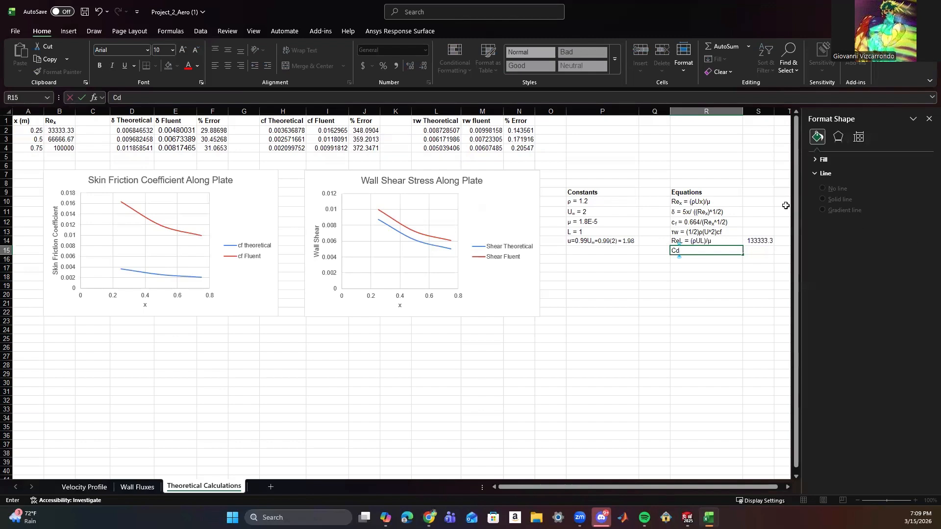
pyautogui.click(705, 250)
pyautogui.write('= 1.328 / (ReL^1/2')
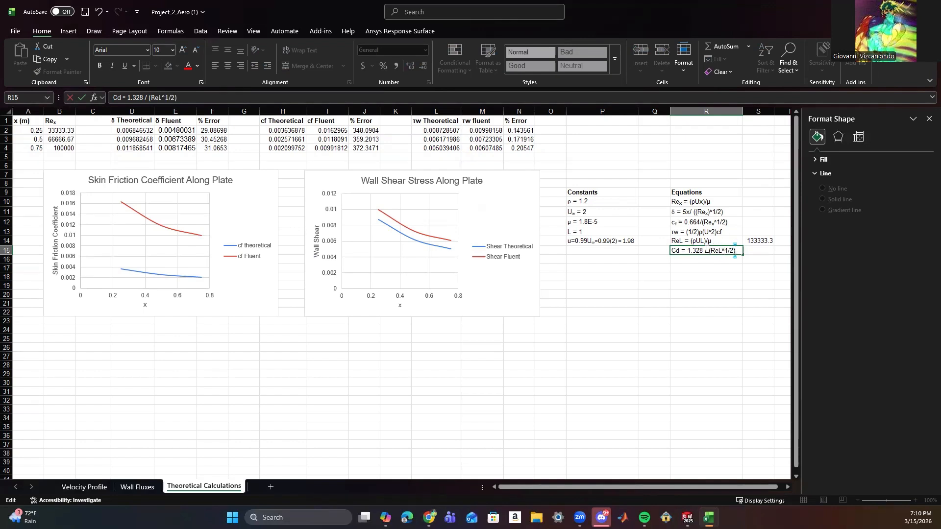
pyautogui.click(722, 271)
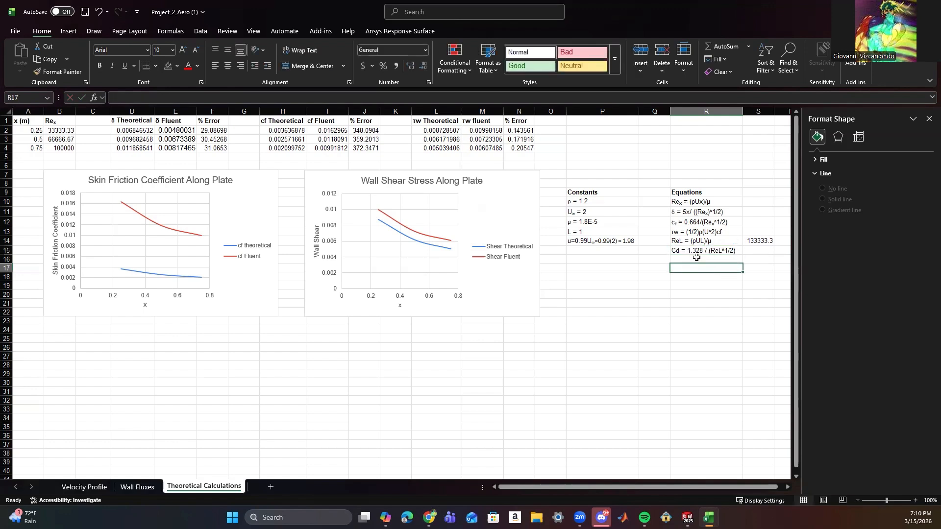
# Calculate the theoretical drag coefficient in S15 with the formula =1.328/SQRT(S14).
pyautogui.click(682, 258)
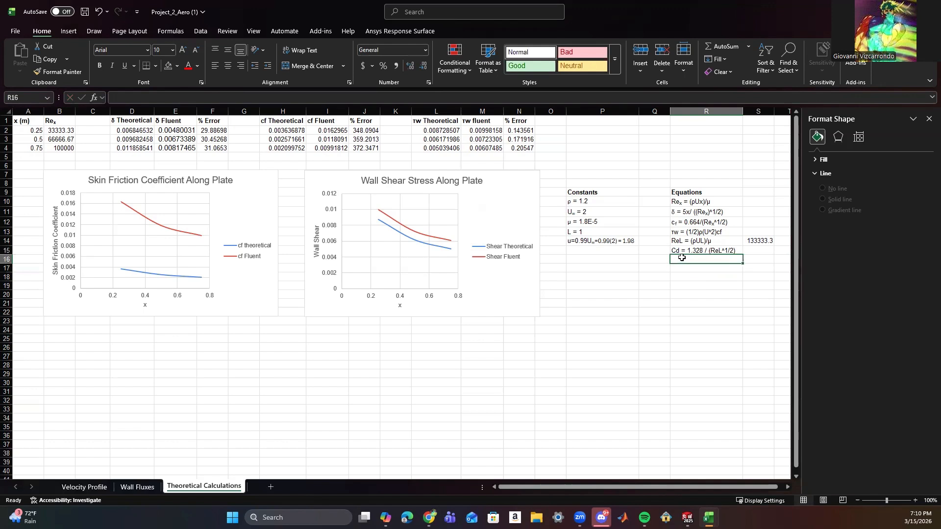
pyautogui.click(746, 250)
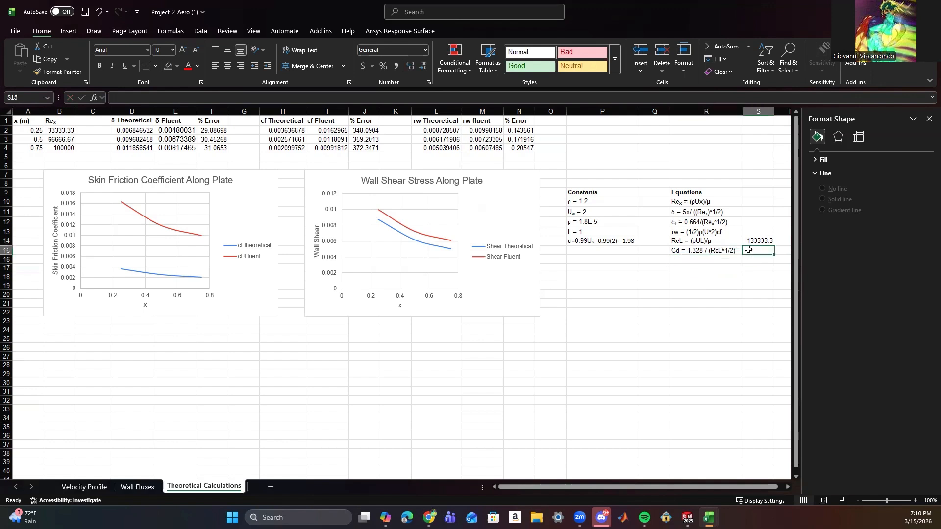
pyautogui.click(303, 97)
pyautogui.write('=')
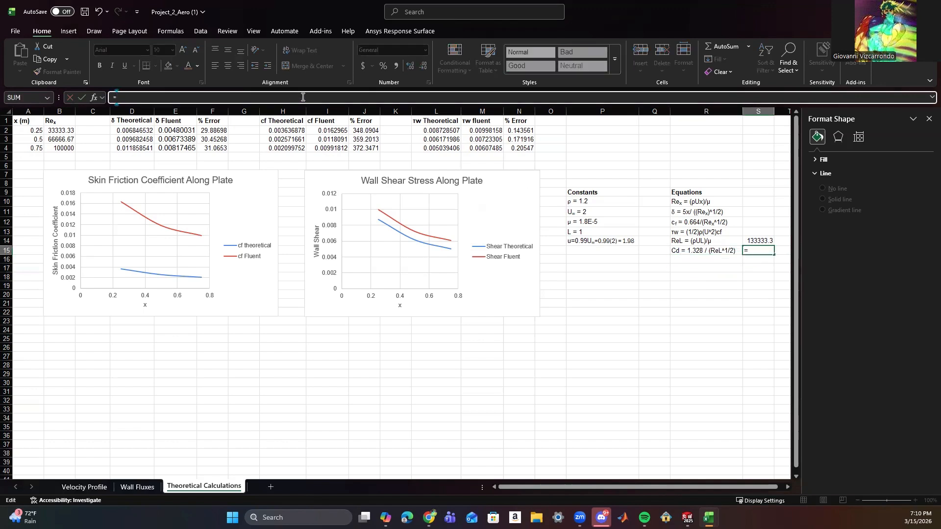
pyautogui.write('1/')
pyautogui.press('BackSpace')
pyautogui.press('BackSpace')
pyautogui.press('BackSpace')
pyautogui.write('.328/SQRT')
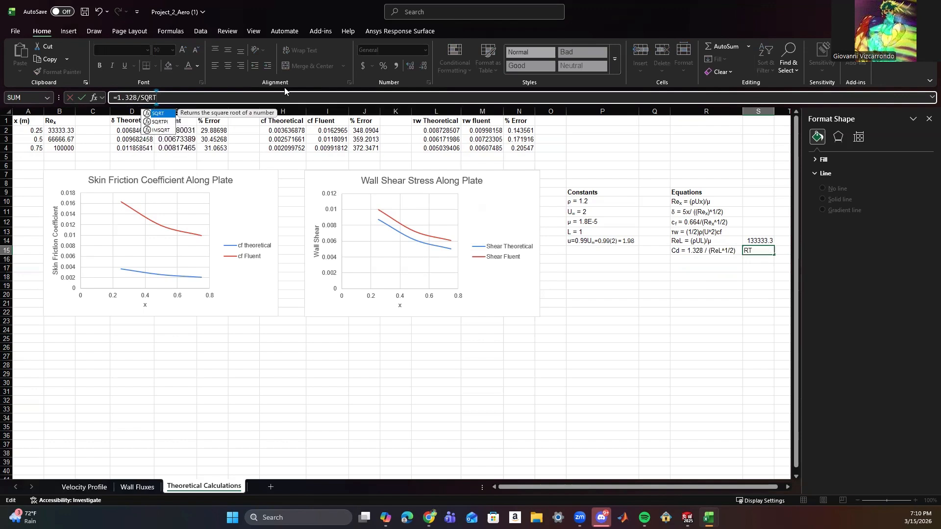
pyautogui.write('(')
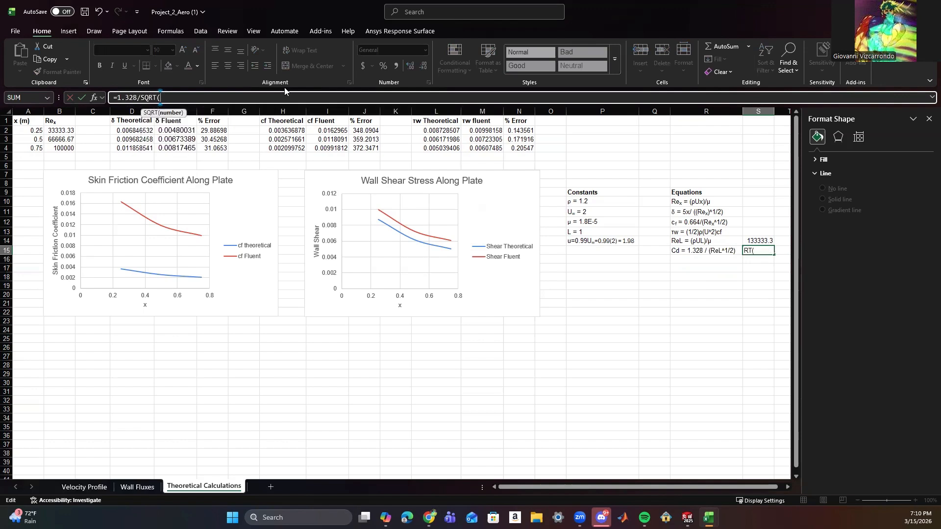
pyautogui.click(756, 240)
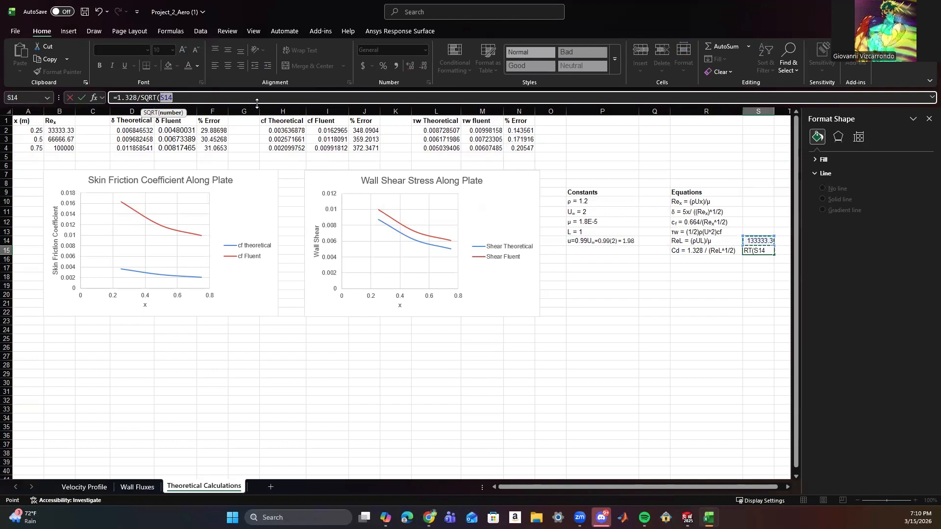
pyautogui.write(')')
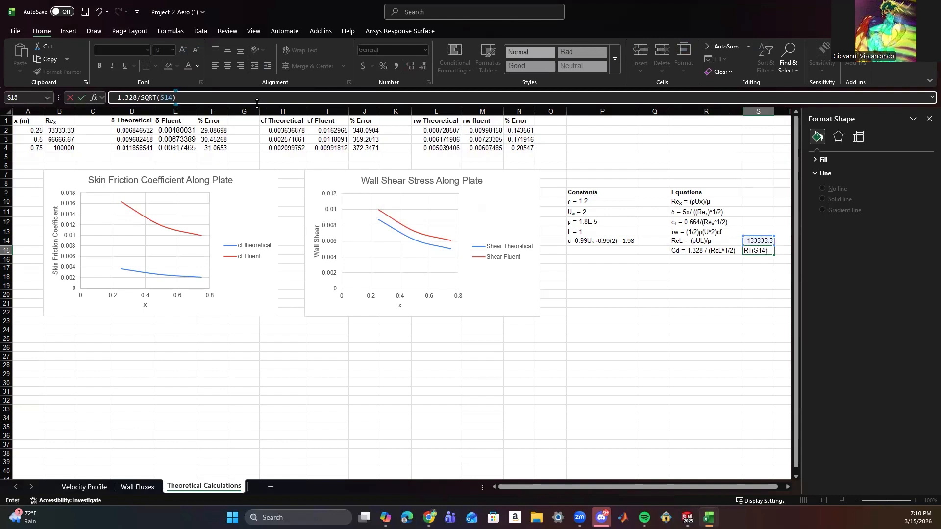
pyautogui.click(81, 98)
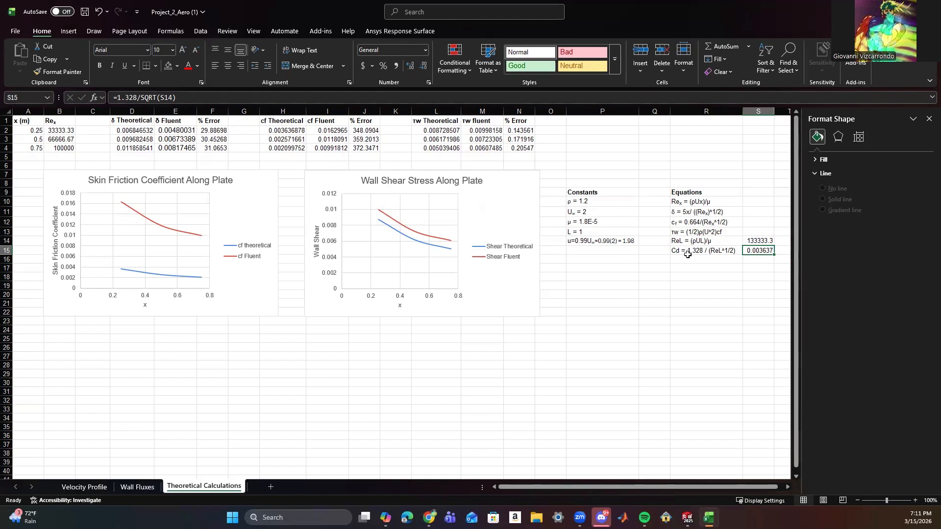
# Move the ReL and Cd equations to P1 and Q1, with their calculated values directly beneath in P2 and Q2.
pyautogui.moveTo(677, 240); pyautogui.dragTo(594, 116)
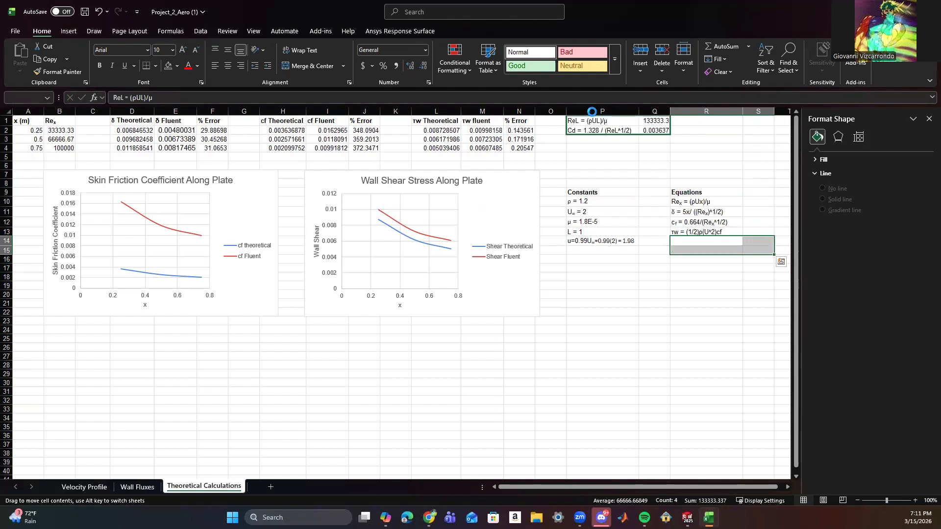
pyautogui.click(620, 149)
pyautogui.moveTo(652, 120); pyautogui.dragTo(639, 154)
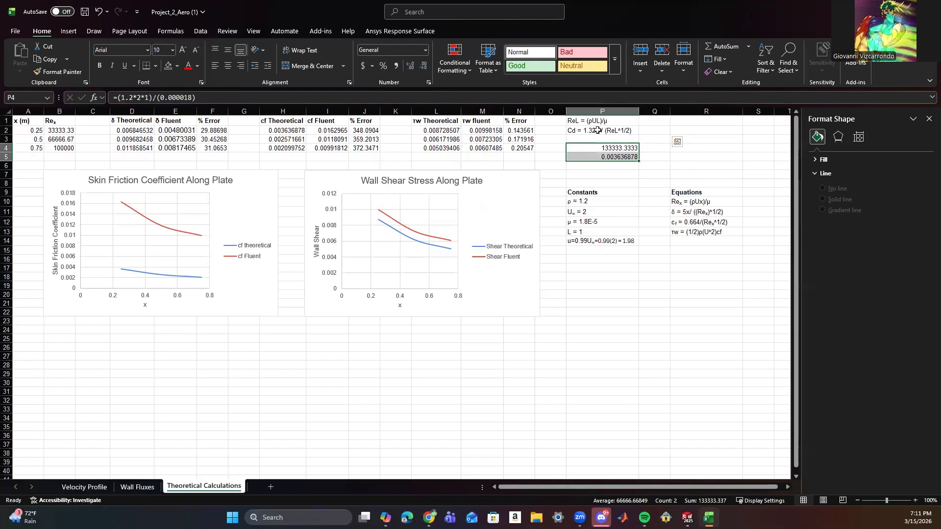
pyautogui.click(632, 130)
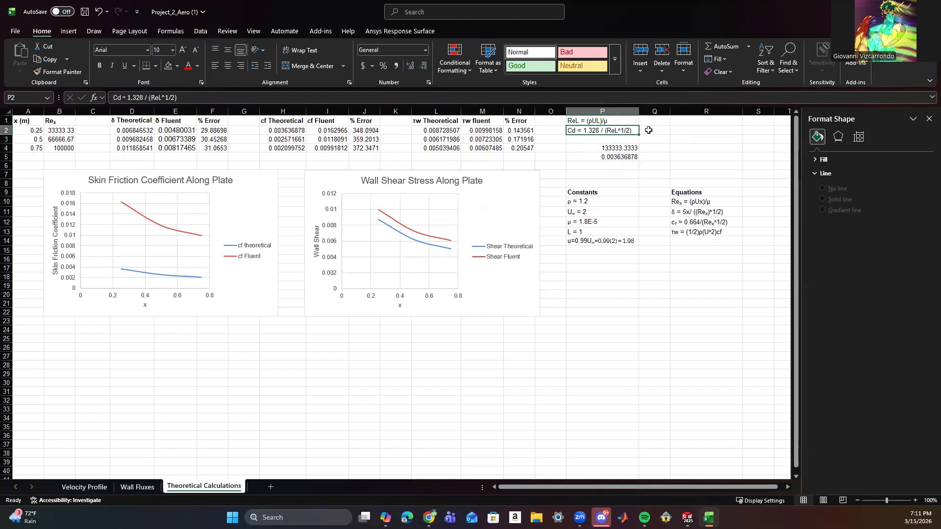
pyautogui.moveTo(638, 131); pyautogui.dragTo(709, 111)
pyautogui.click(624, 146)
pyautogui.click(621, 157)
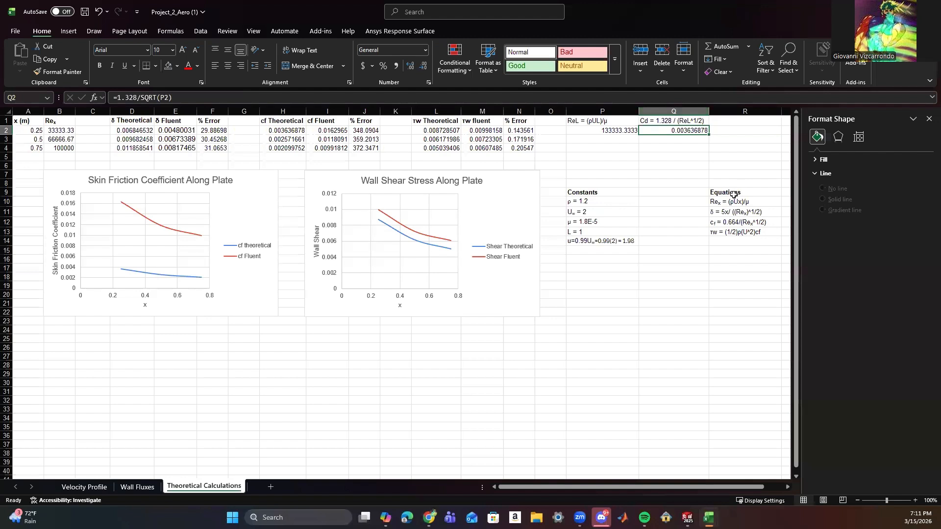
# Move the Equations list into column Q beside the constants, starting at Q9.
pyautogui.moveTo(724, 192); pyautogui.dragTo(735, 240)
pyautogui.moveTo(768, 198); pyautogui.dragTo(698, 196)
pyautogui.click(736, 166)
# Make the ReL and Cd equation headings in P1:Q1 bold.
pyautogui.moveTo(588, 121); pyautogui.dragTo(658, 121)
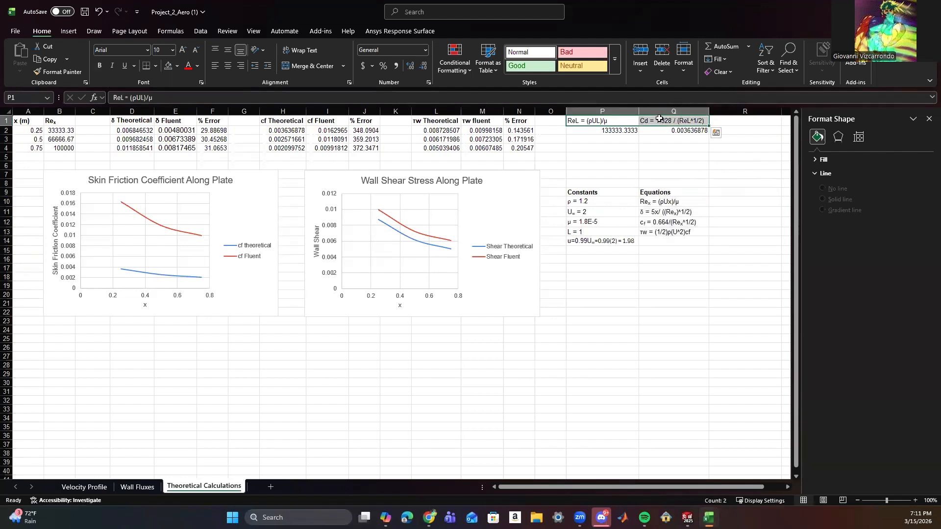
pyautogui.hotkey('ctrl', 'b')
pyautogui.click(686, 173)
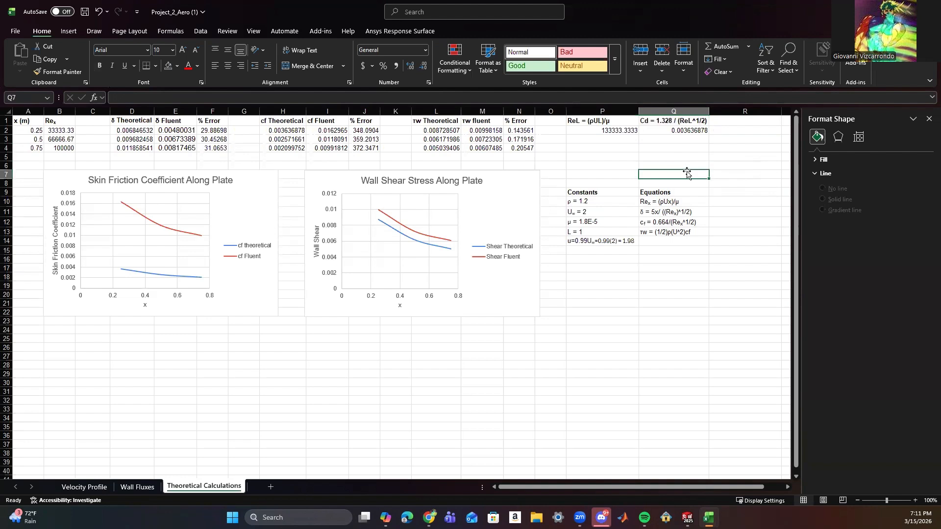
# Review the Velocity Profile sheet's boundary-layer values and velocity profile chart at the start of the data.
pyautogui.hotkey('alt', 'Tab')
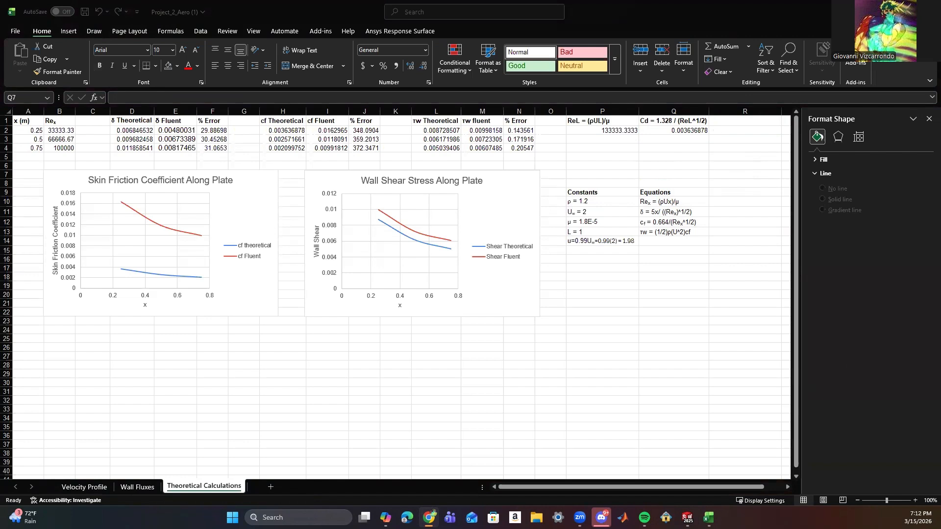
pyautogui.click(72, 485)
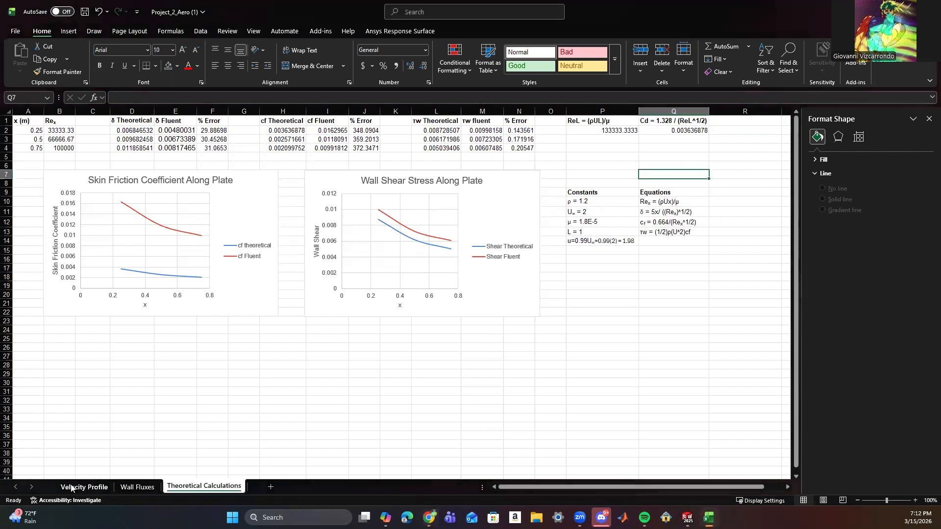
pyautogui.click(83, 492)
pyautogui.scroll(20, 260, 343)
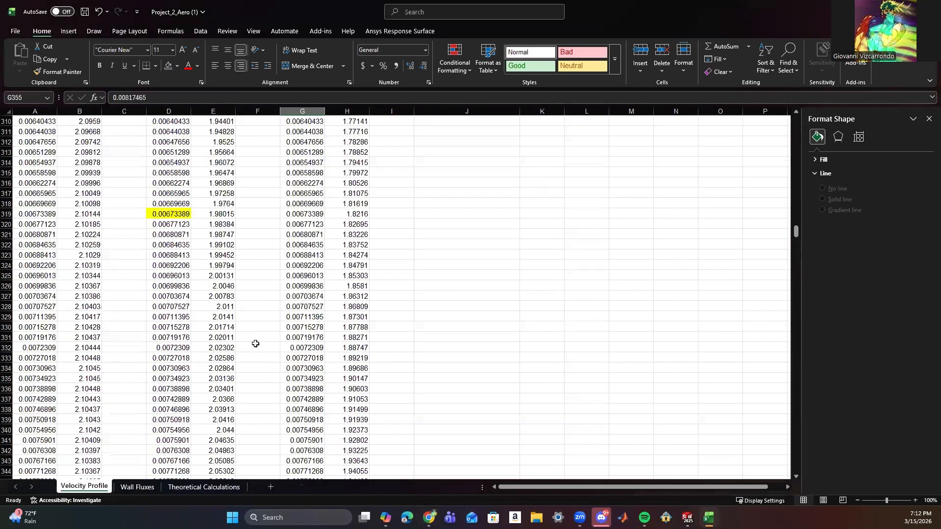
pyautogui.scroll(20, 273, 346)
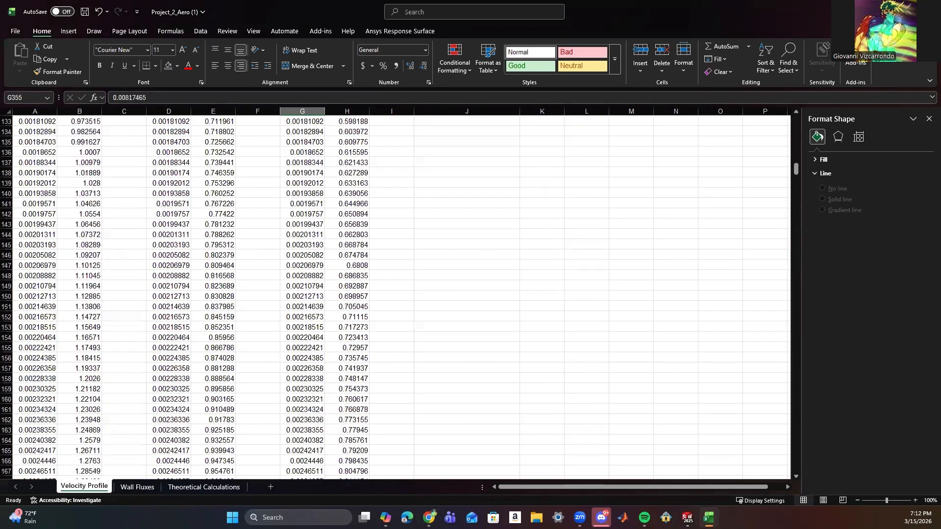
pyautogui.moveTo(796, 169); pyautogui.dragTo(801, 110)
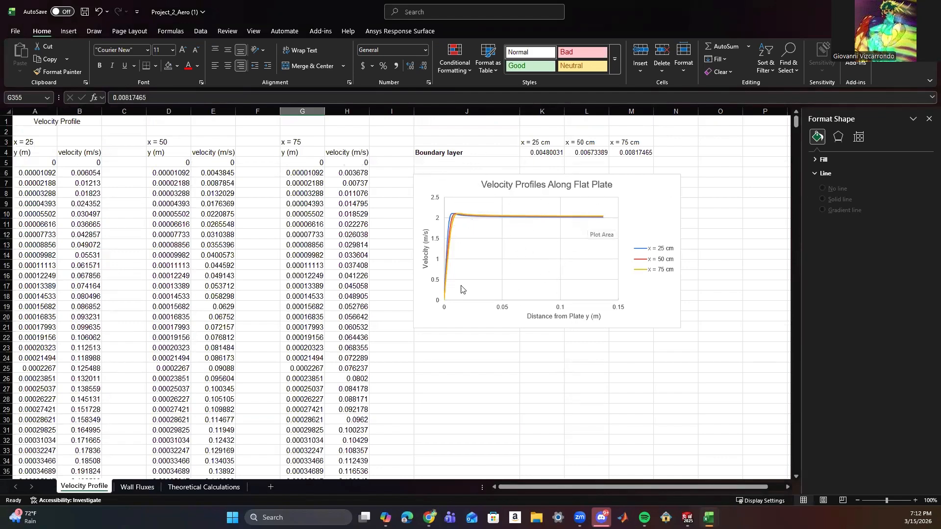
# Examine the shear stress and skin friction data on the Wall Fluxes sheet, comparing with the Theoretical Calculations sheet.
pyautogui.click(205, 487)
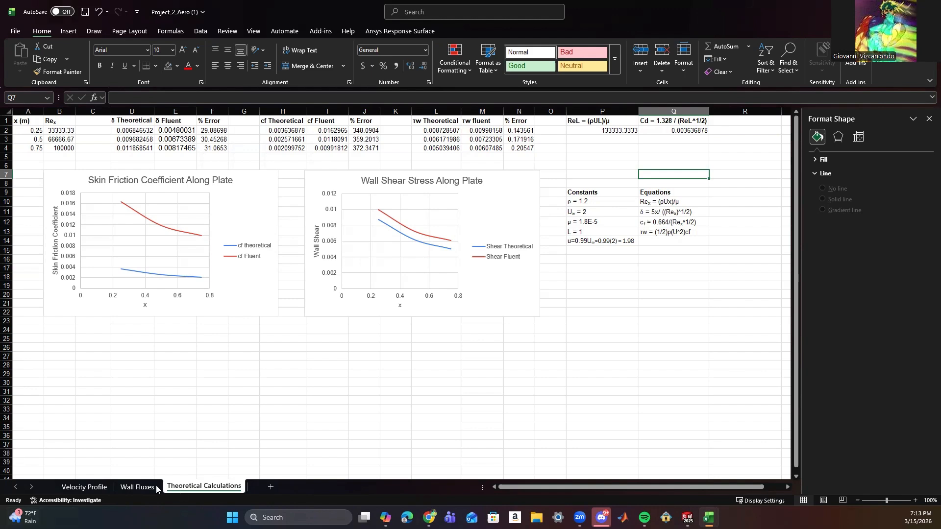
pyautogui.click(137, 487)
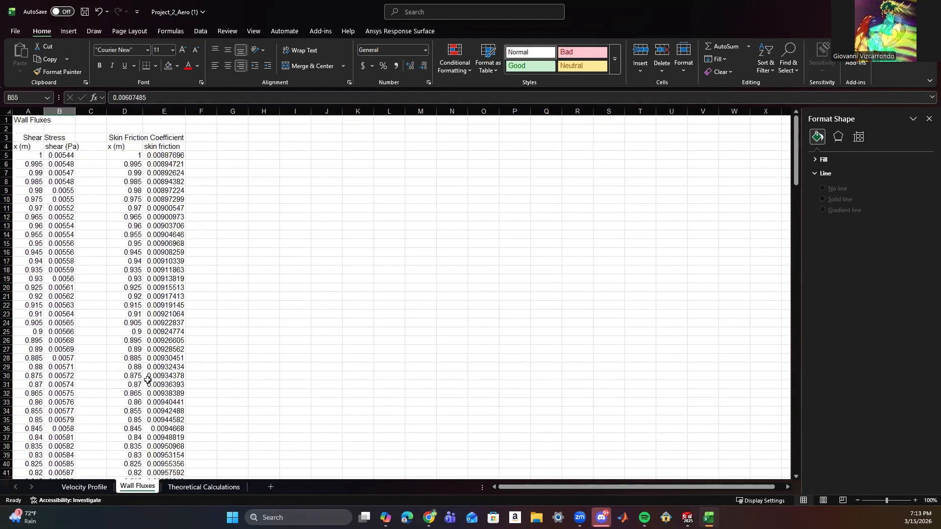
pyautogui.scroll(-20, 147, 381)
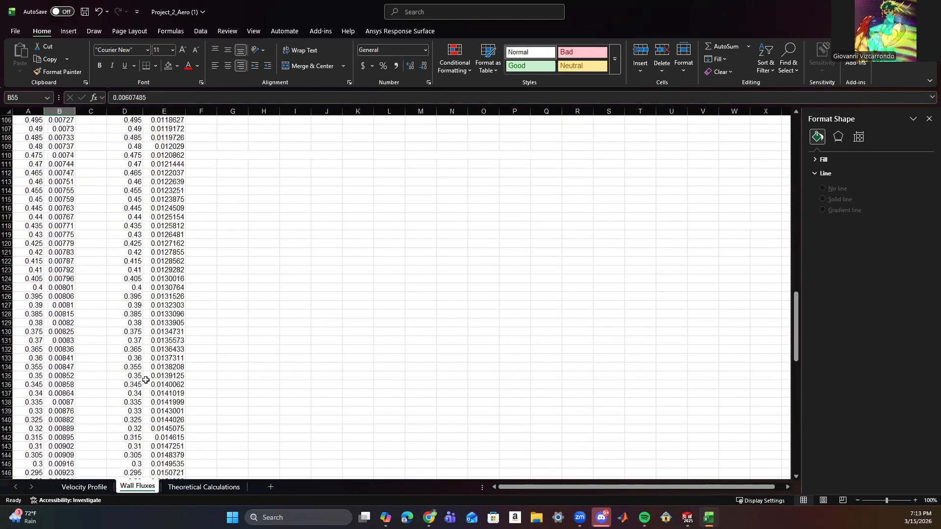
pyautogui.scroll(-17, 145, 379)
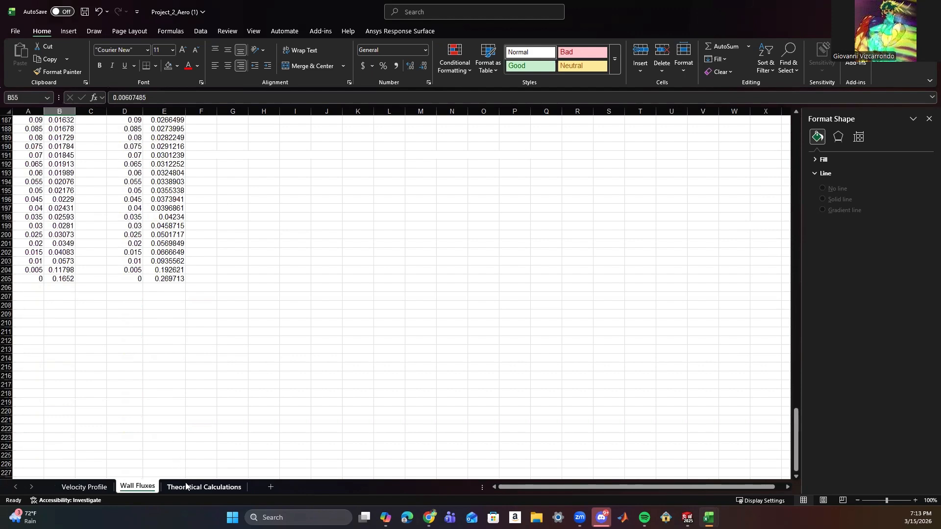
pyautogui.scroll(8, 147, 402)
pyautogui.scroll(20, 147, 416)
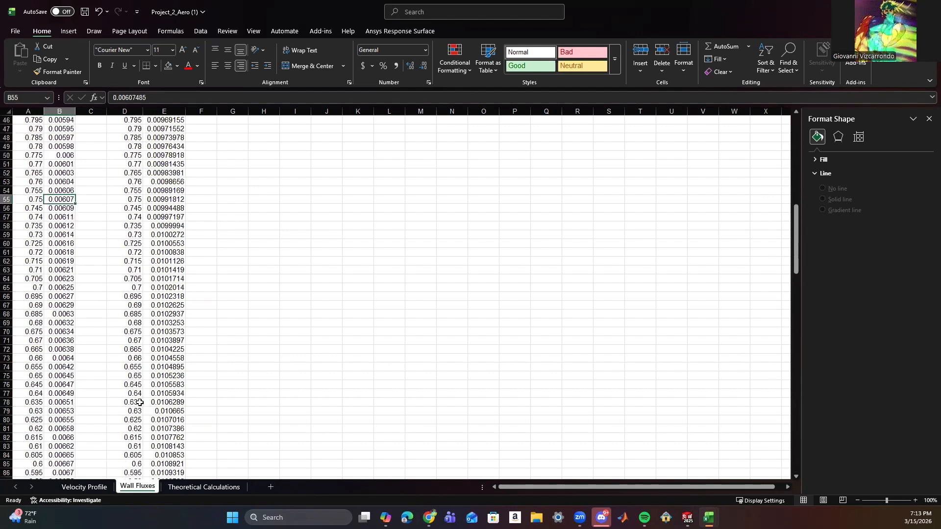
pyautogui.scroll(2, 140, 402)
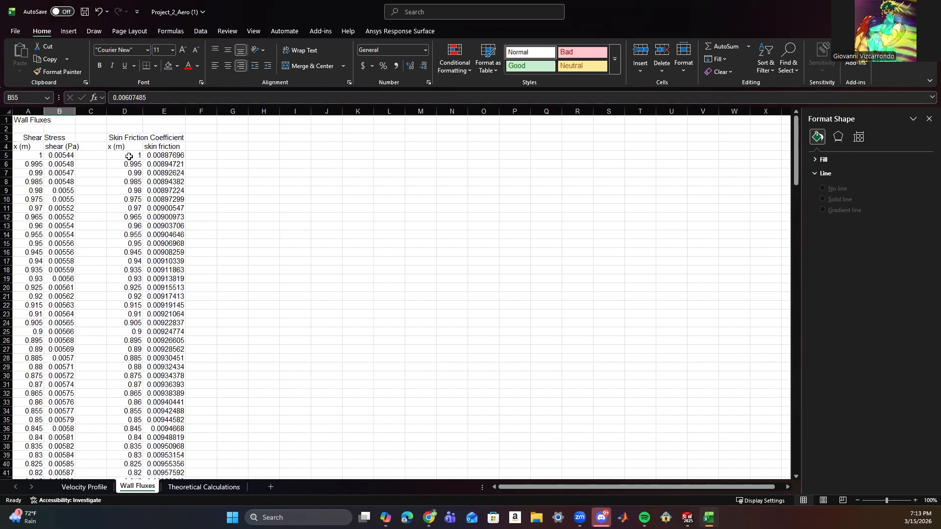
pyautogui.click(206, 488)
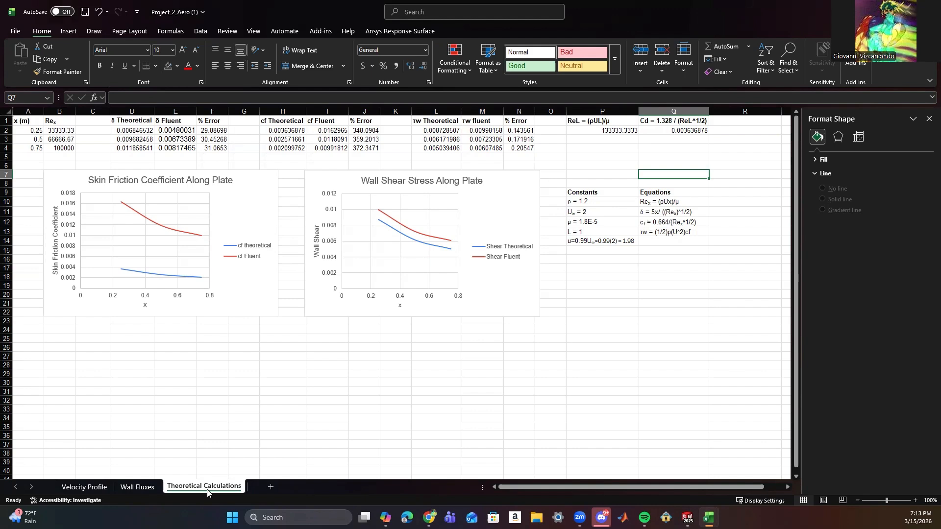
pyautogui.click(140, 488)
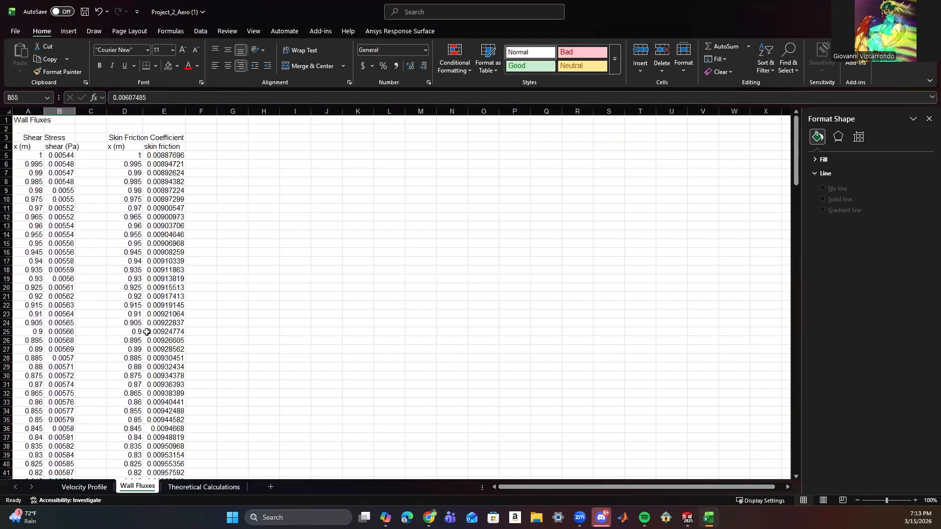
pyautogui.click(204, 487)
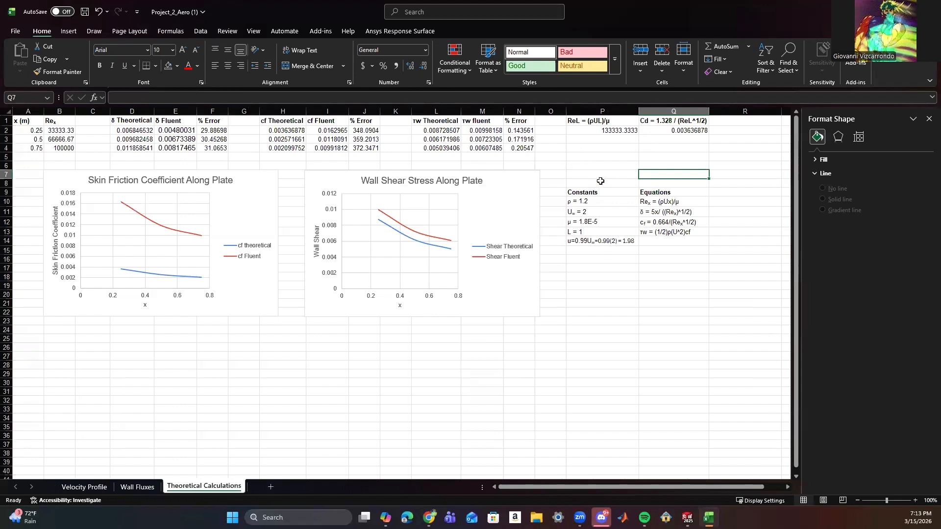
# Move the Constants and Equations block down to start at row 11, and enter the label "Theoretical Cd" in P4.
pyautogui.moveTo(585, 194); pyautogui.dragTo(662, 262)
pyautogui.click(582, 150)
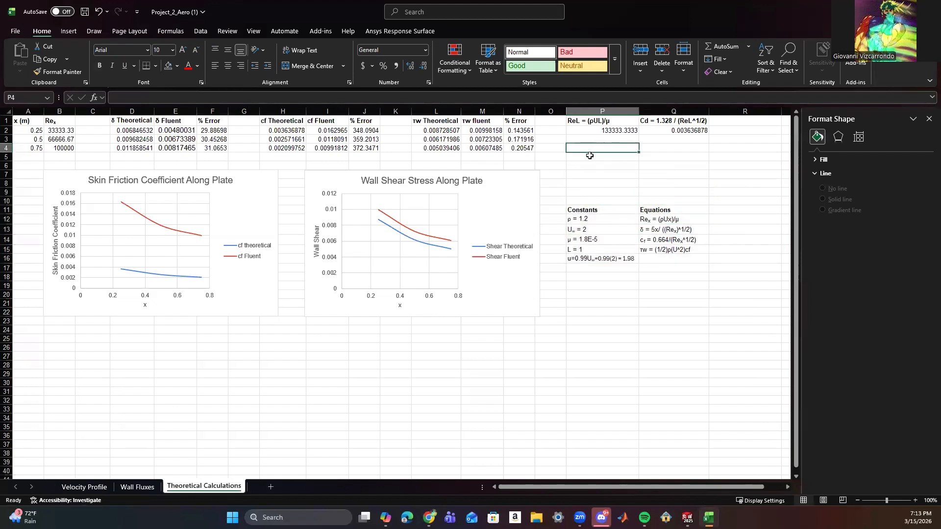
pyautogui.write('Theoretc')
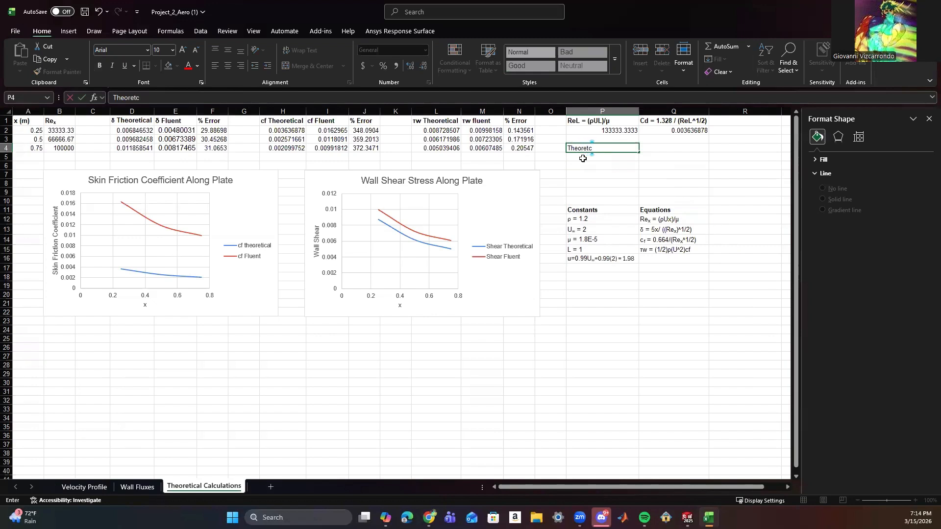
pyautogui.write('iical CD')
pyautogui.press('BackSpace')
pyautogui.write('d')
pyautogui.press('Return')
# Try to copy the drag coefficient cell Q2 into P5 below the Theoretical Cd label.
pyautogui.click(668, 131)
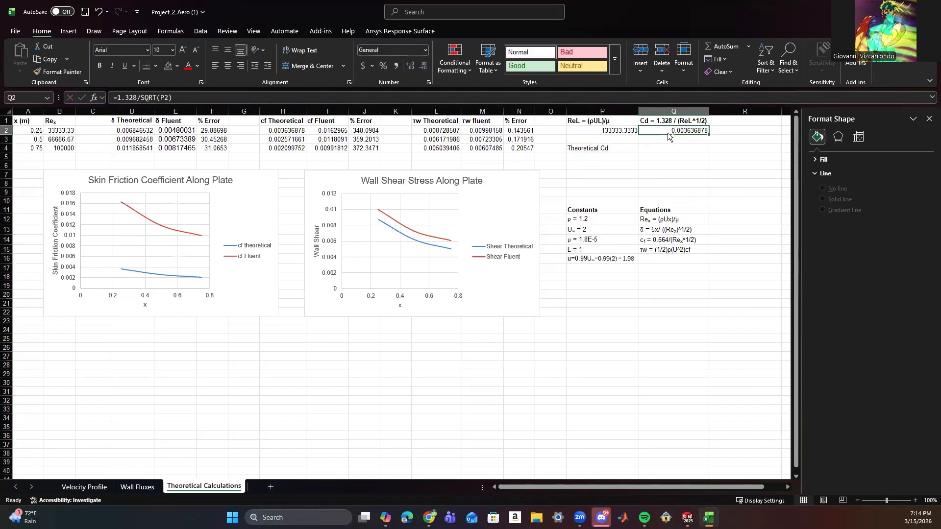
pyautogui.hotkey('ctrl', 'c')
pyautogui.click(623, 156)
pyautogui.hotkey('ctrl', 'v')
pyautogui.press('Up')
pyautogui.press('Right')
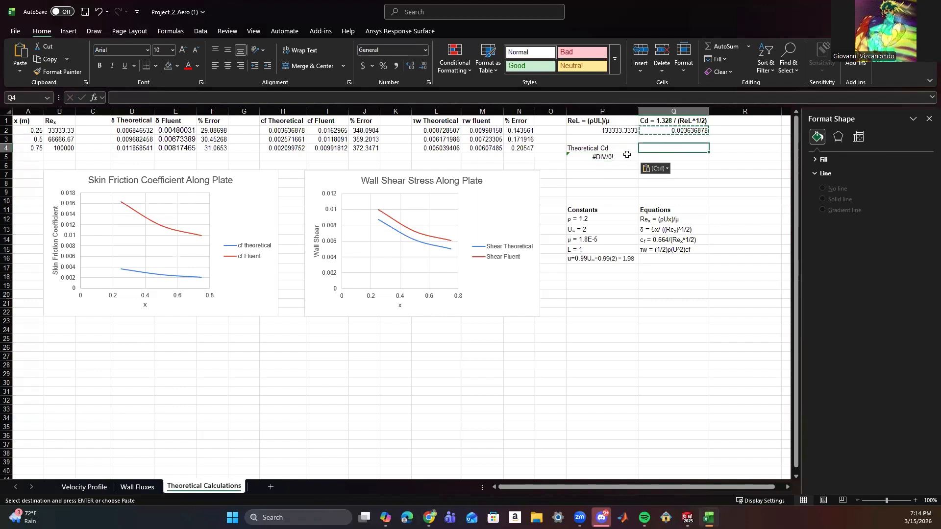
pyautogui.click(621, 156)
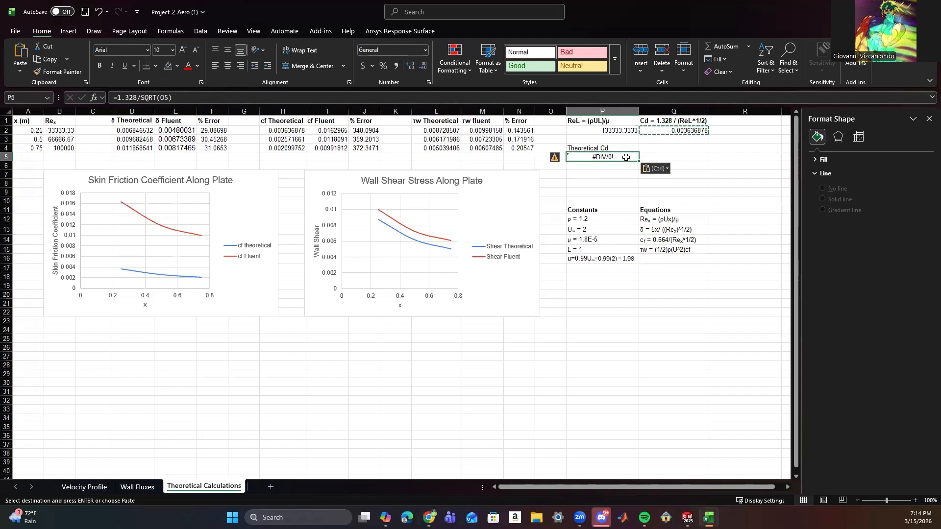
pyautogui.hotkey('ctrl', 'z')
# Copy the drag coefficient formula =1.328/SQRT(P2) from Q2 into P5, keeping its reference to P2.
pyautogui.click(659, 130)
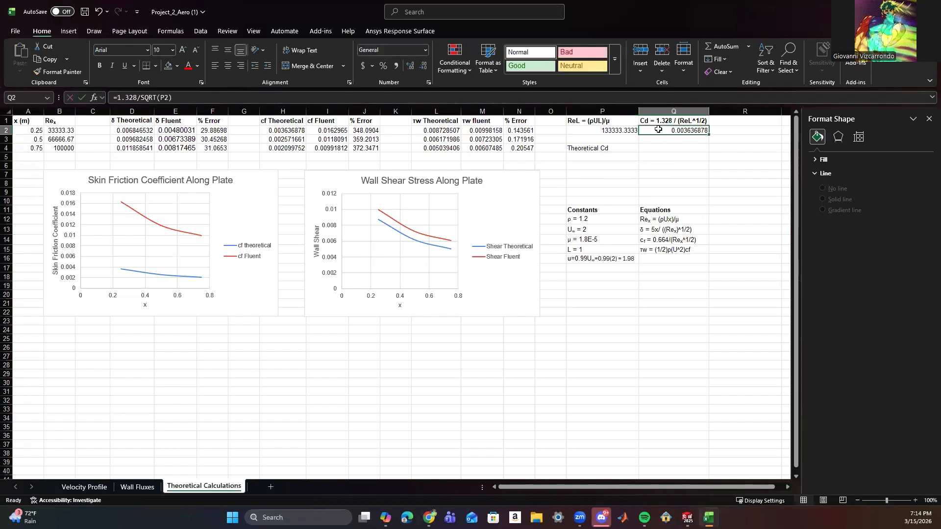
pyautogui.click(583, 157)
pyautogui.click(652, 130)
pyautogui.moveTo(187, 101); pyautogui.dragTo(112, 99)
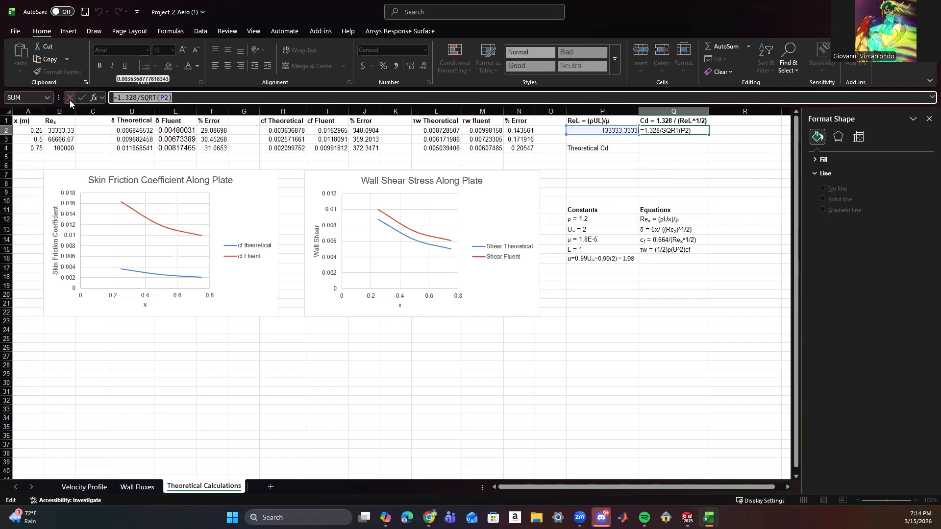
pyautogui.write('=')
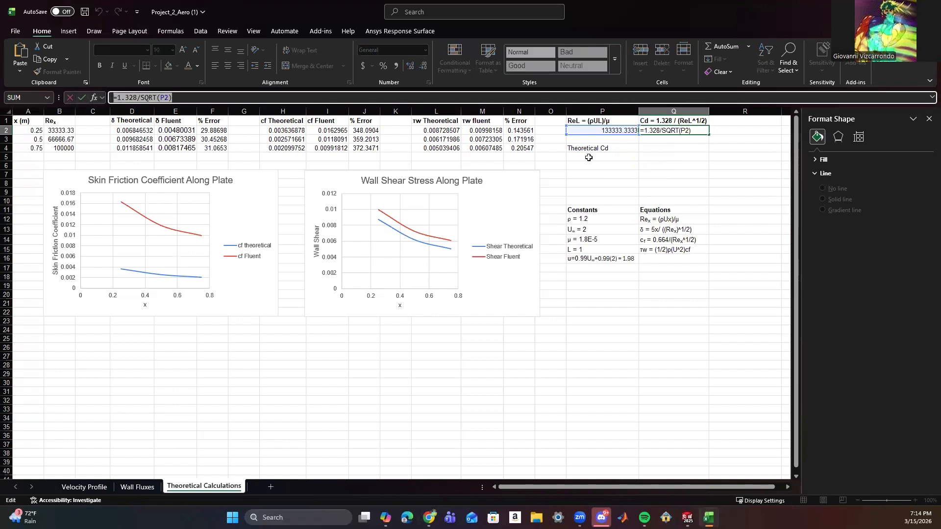
pyautogui.click(593, 156)
pyautogui.press('Escape')
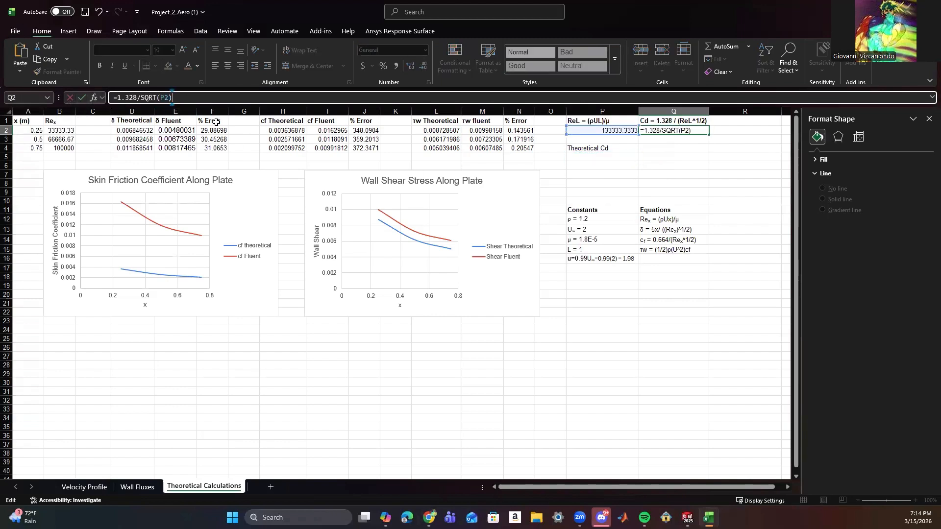
pyautogui.click(570, 186)
pyautogui.click(586, 157)
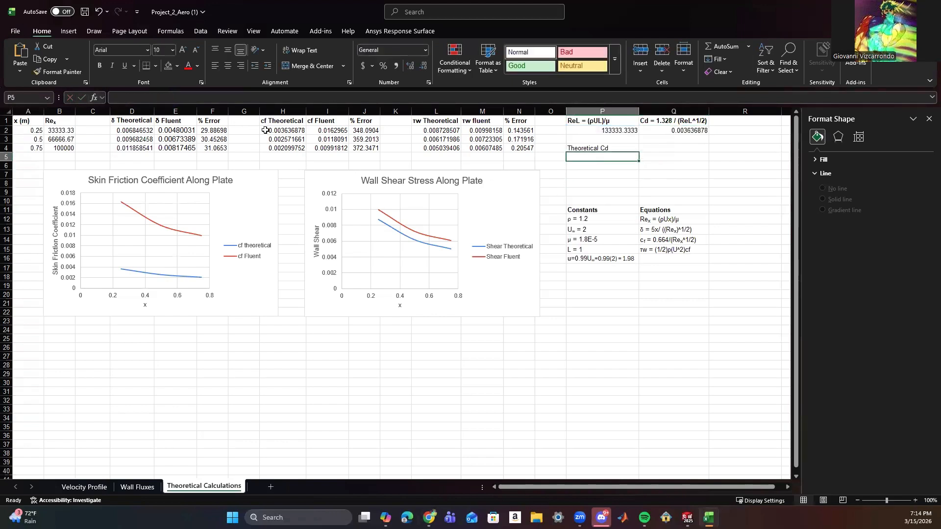
pyautogui.click(162, 98)
pyautogui.hotkey('ctrl', 'v')
pyautogui.click(82, 98)
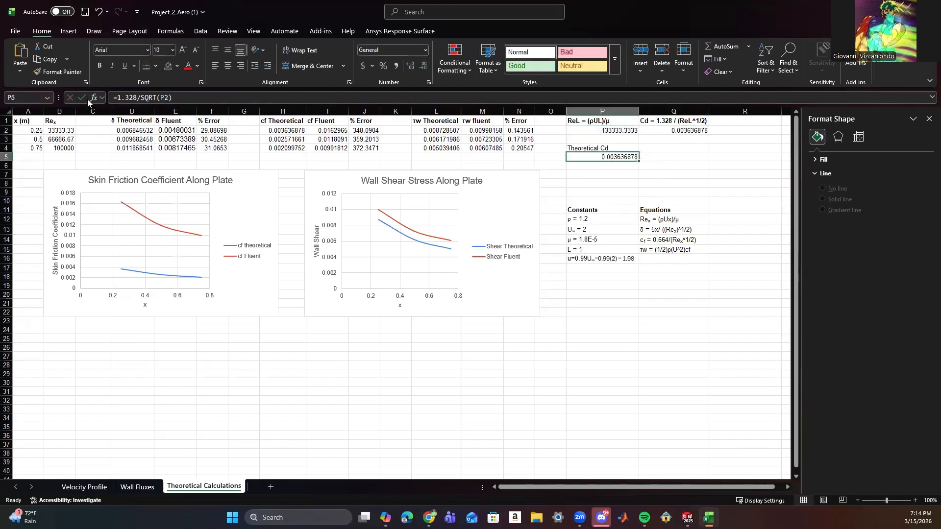
pyautogui.click(618, 190)
# Bold the label in P4 and reword it as "Cd Theoretical", and enter "Fluent" in Q4.
pyautogui.click(581, 148)
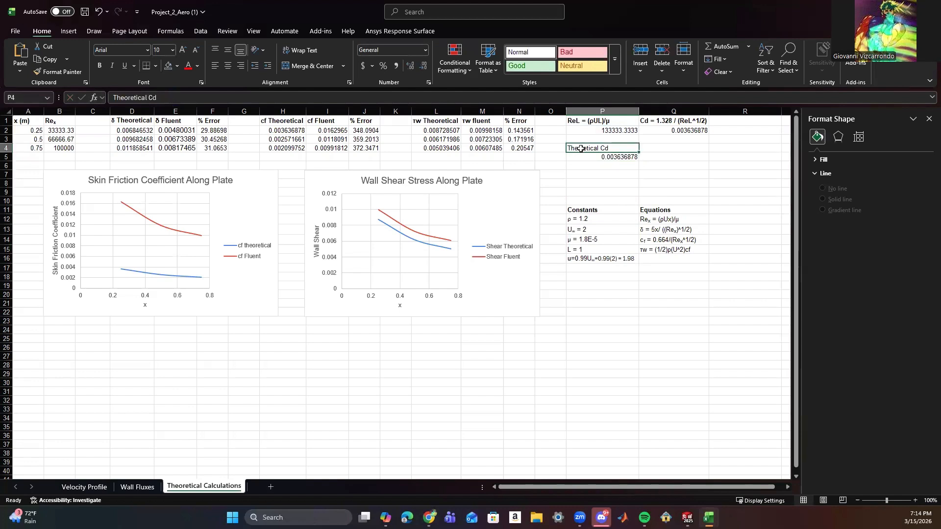
pyautogui.hotkey('ctrl', 'b')
pyautogui.click(659, 147)
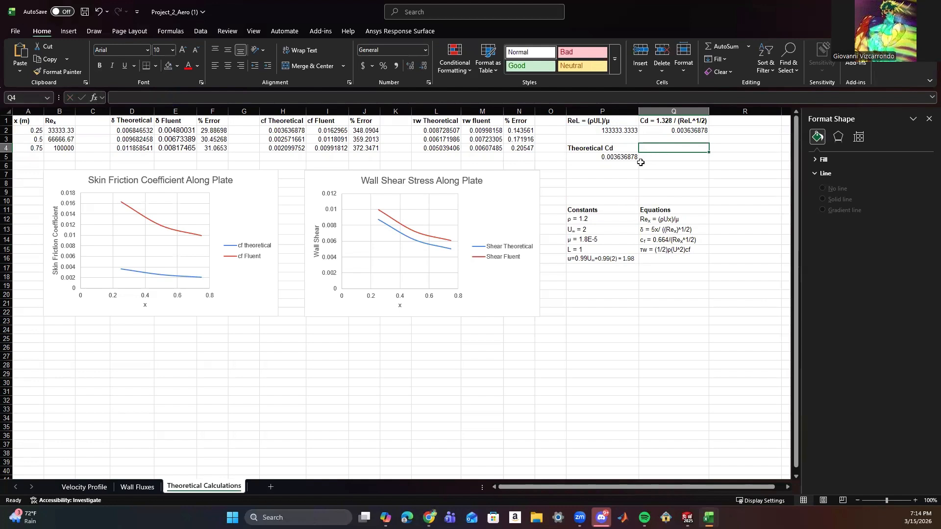
pyautogui.write('Fluent')
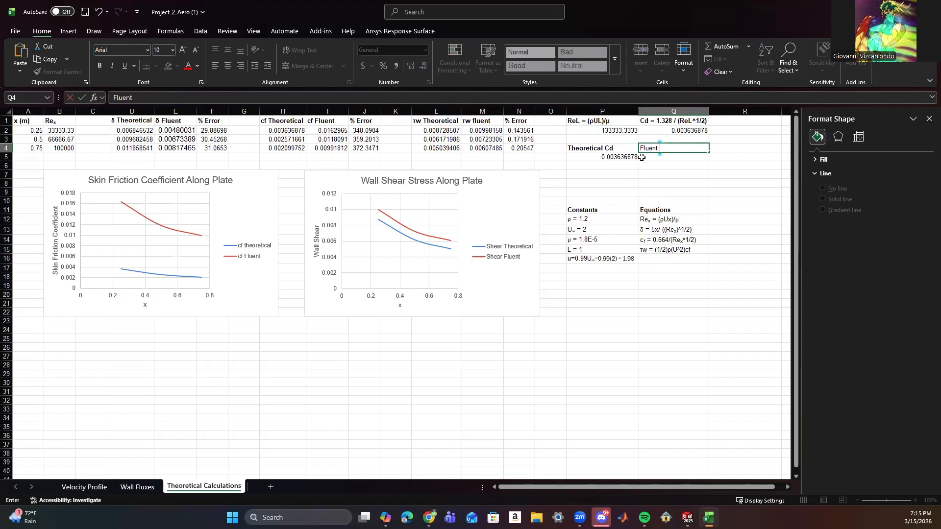
pyautogui.click(603, 149)
pyautogui.doubleClick(621, 149)
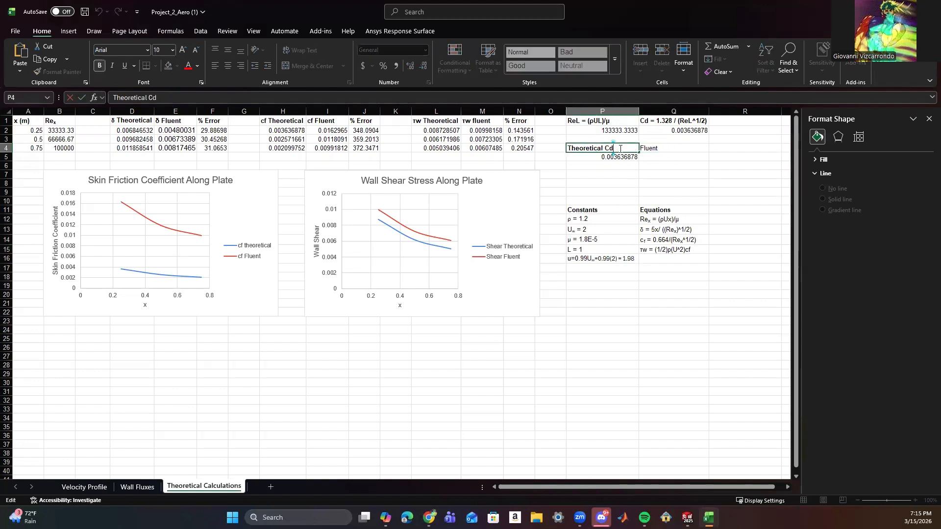
pyautogui.press('BackSpace')
pyautogui.write('CD')
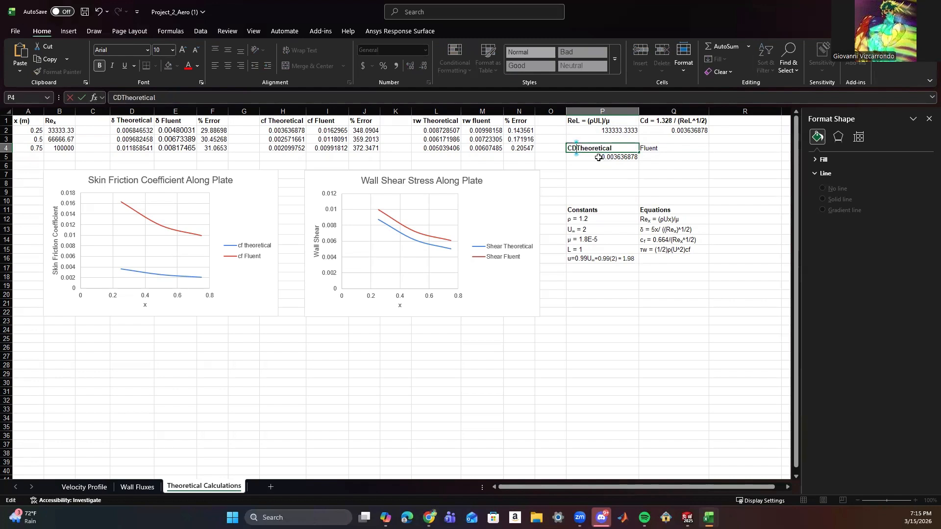
pyautogui.press('BackSpace')
pyautogui.write('d')
pyautogui.press('Tab')
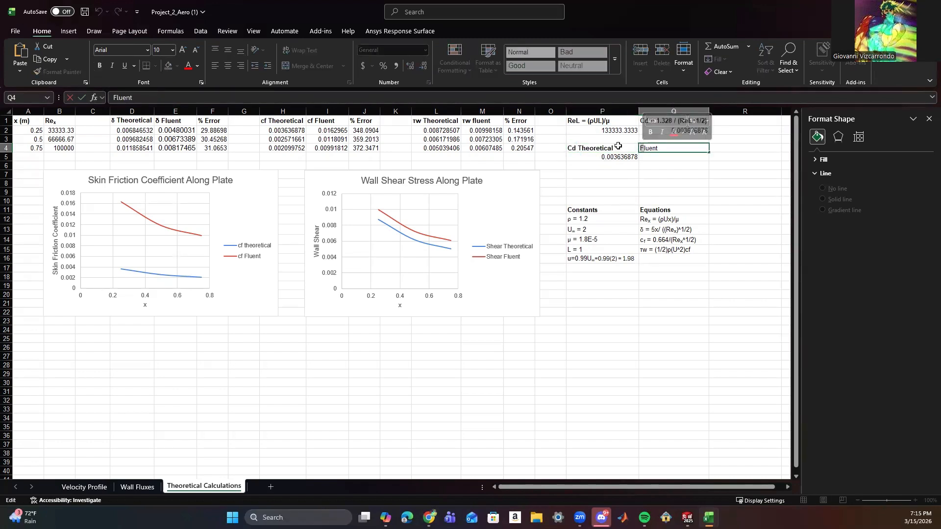
# Extend the label in Q4 to "Cd Fluent" and make it bold.
pyautogui.write('Cd')
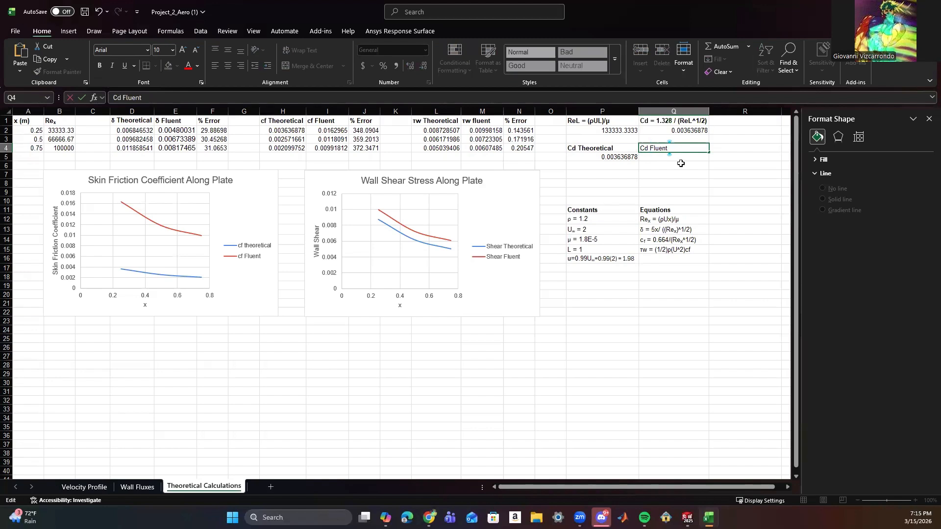
pyautogui.press('Return')
pyautogui.click(678, 150)
pyautogui.hotkey('ctrl', 'b')
# Check the skin friction value at x = 1 m on the Wall Fluxes sheet, returning to the Theoretical Calculations sheet.
pyautogui.click(138, 487)
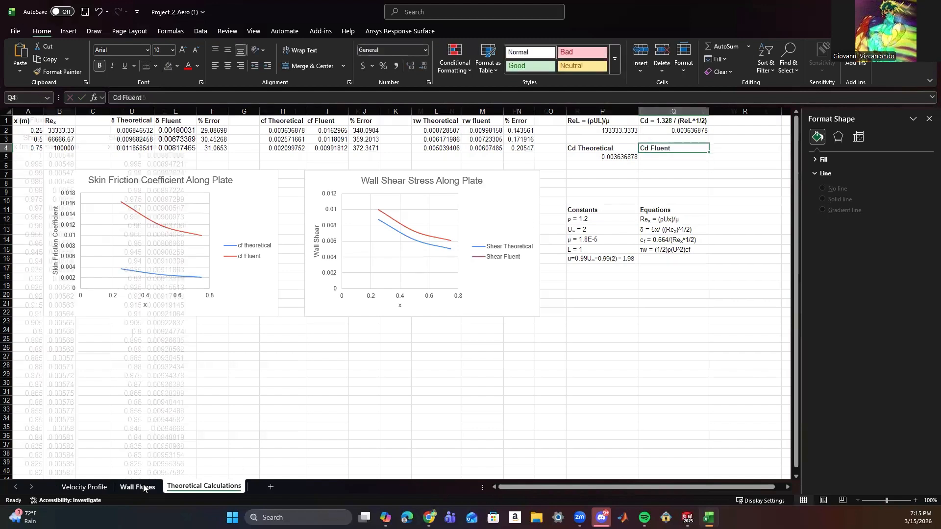
pyautogui.click(157, 155)
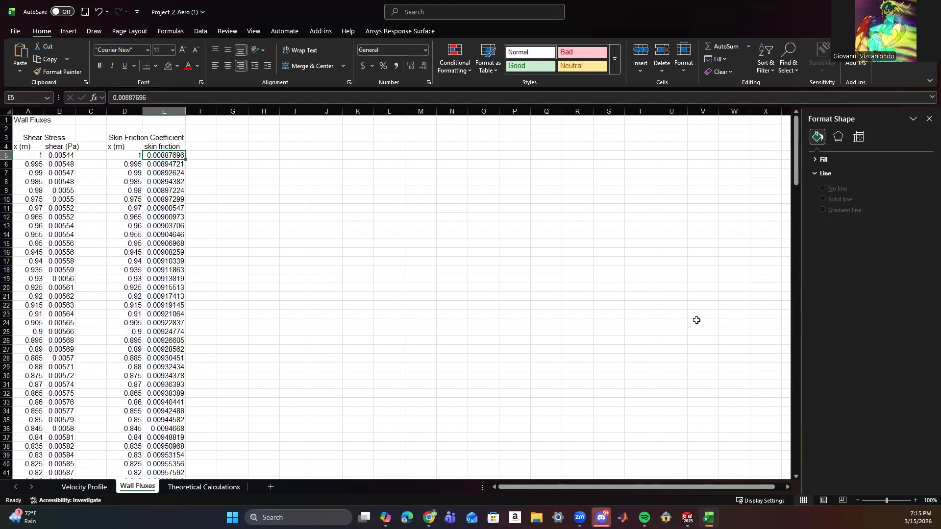
pyautogui.click(177, 487)
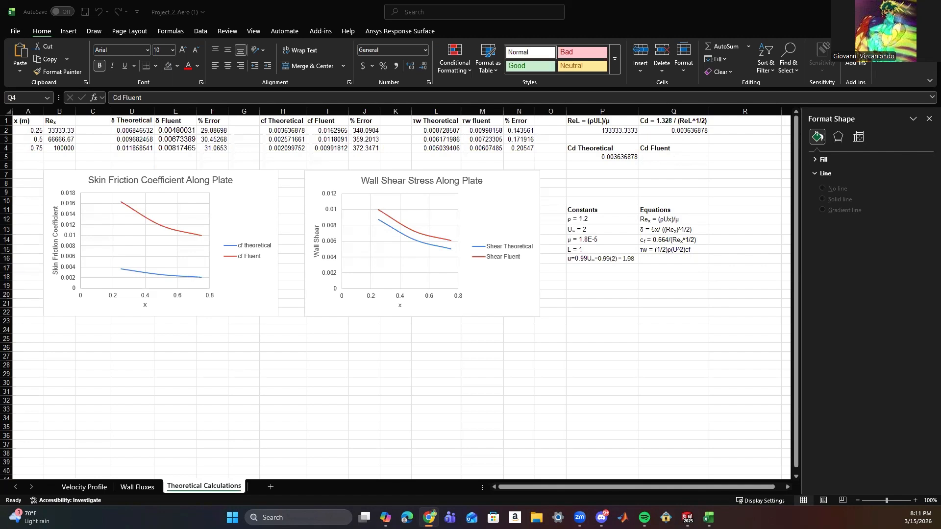
# Paste the copied Fluent forces report picture into the sheet, enlarge it, and place it below the two charts.
pyautogui.hotkey('alt', 'Tab')
pyautogui.hotkey('ctrl', 'v')
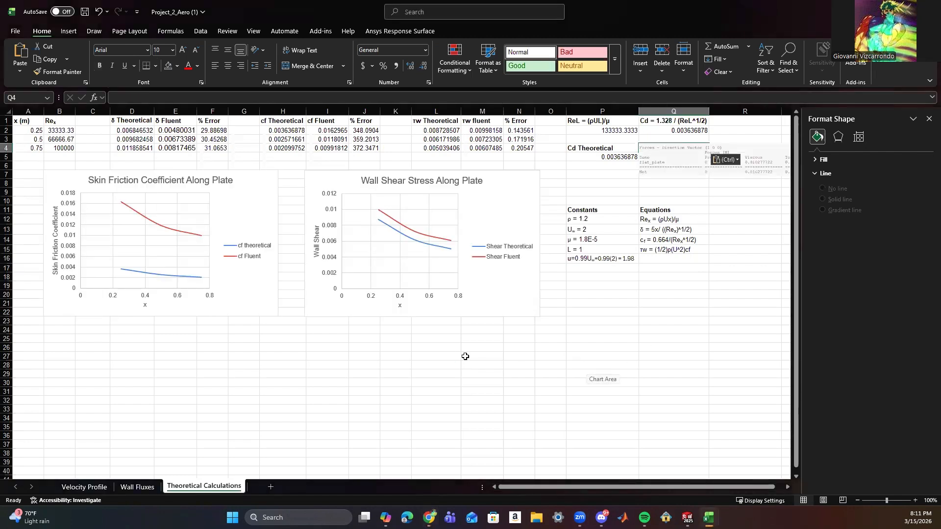
pyautogui.click(688, 150)
pyautogui.moveTo(688, 151); pyautogui.dragTo(353, 344)
pyautogui.moveTo(613, 365); pyautogui.dragTo(654, 400)
pyautogui.moveTo(597, 375); pyautogui.dragTo(420, 357)
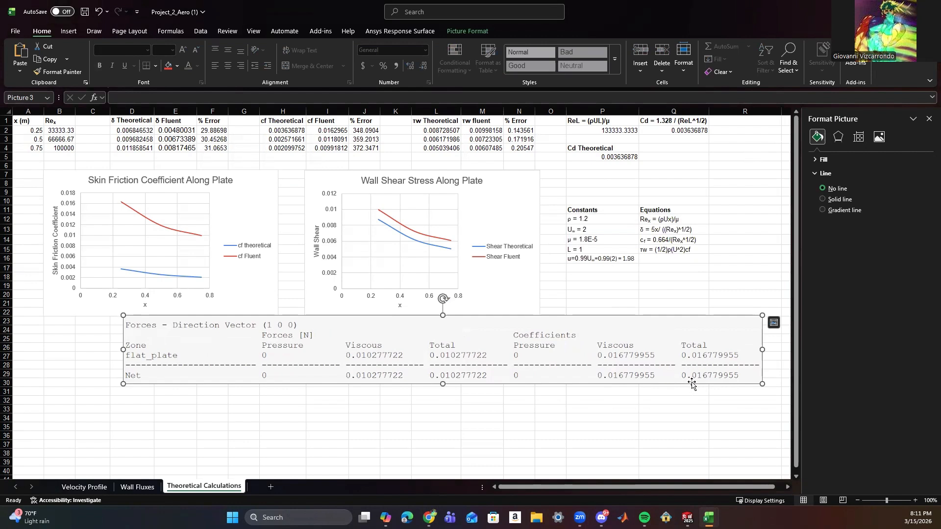
# Enter the bold label "Cd Fluent" in Q4.
pyautogui.click(646, 152)
pyautogui.write('C')
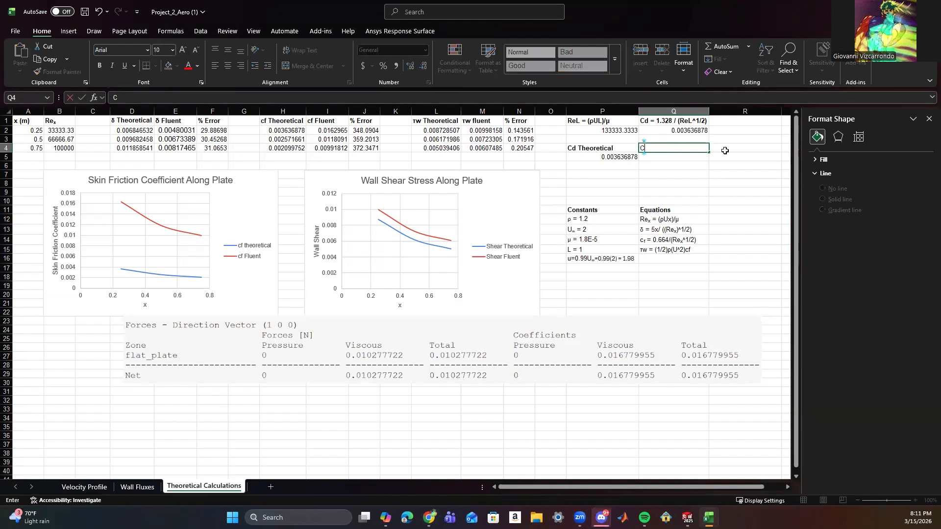
pyautogui.write('d')
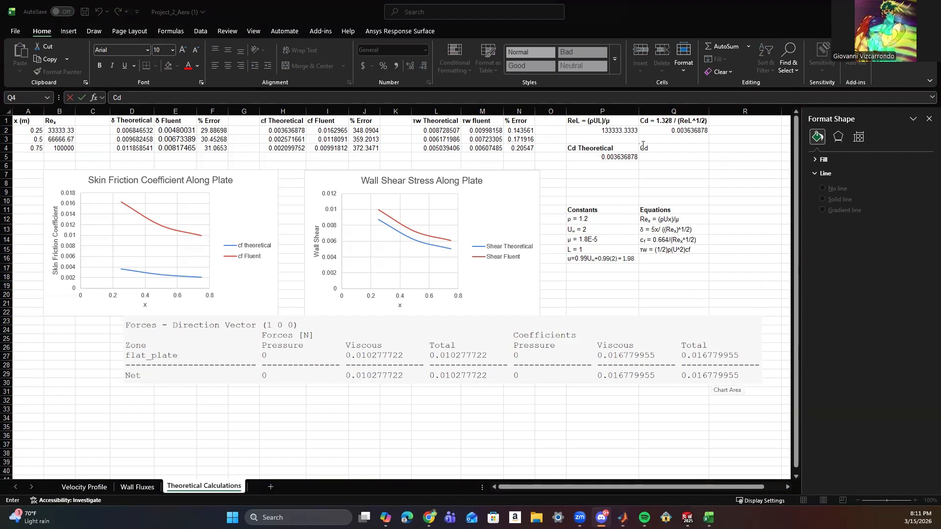
pyautogui.click(659, 150)
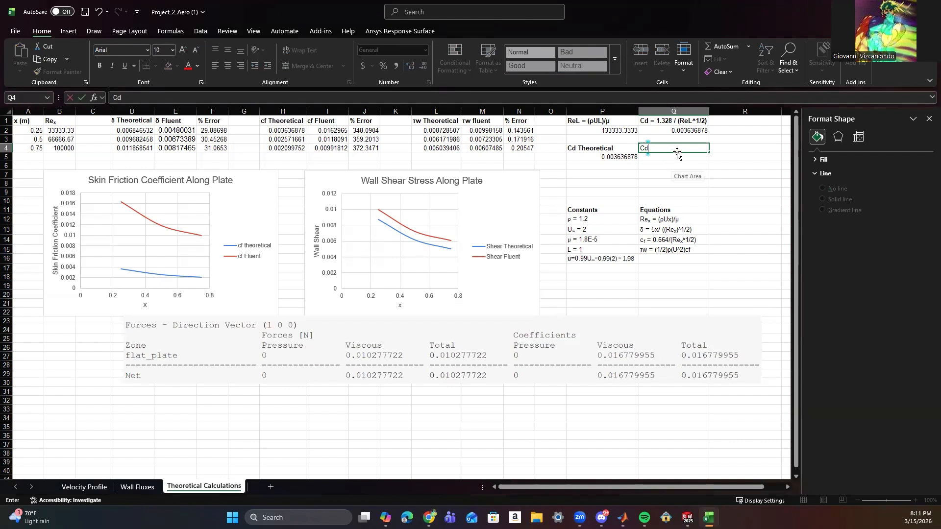
pyautogui.press('BackSpace')
pyautogui.press('BackSpace')
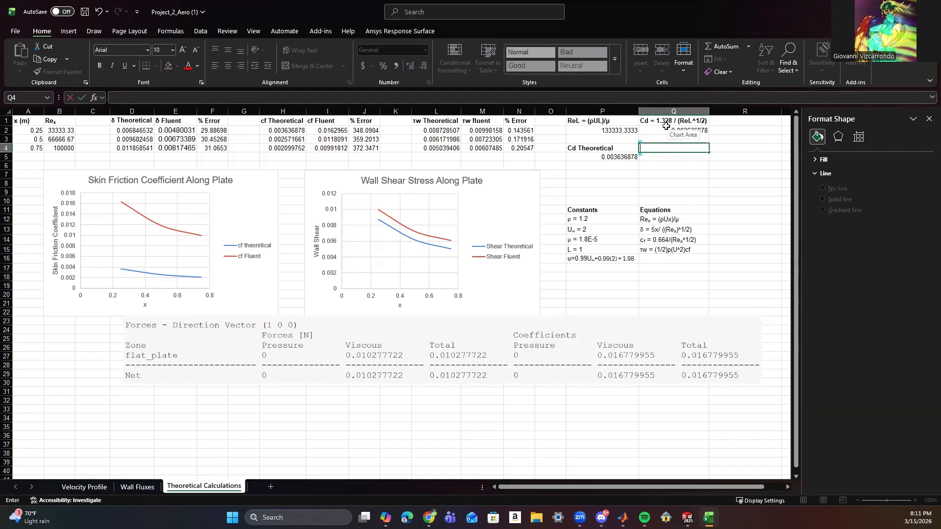
pyautogui.write('Cd Fluent')
pyautogui.hotkey('ctrl', 'Return')
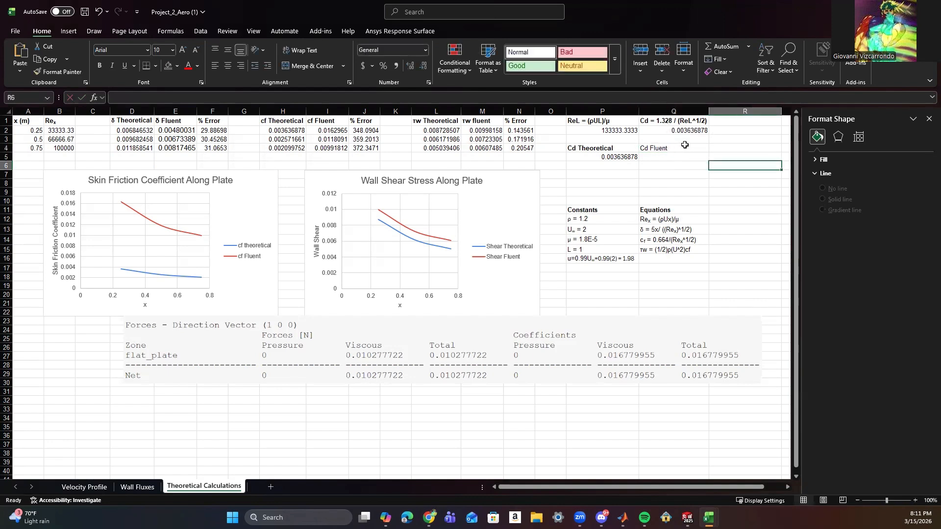
pyautogui.hotkey('ctrl', 'b')
# Enter the Fluent drag coefficient 0.01678 in Q5.
pyautogui.click(670, 157)
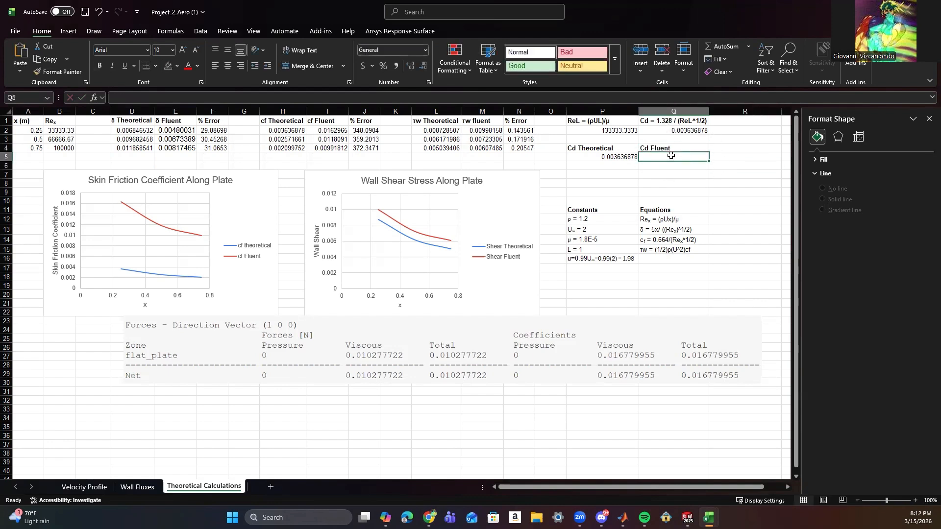
pyautogui.write('0.')
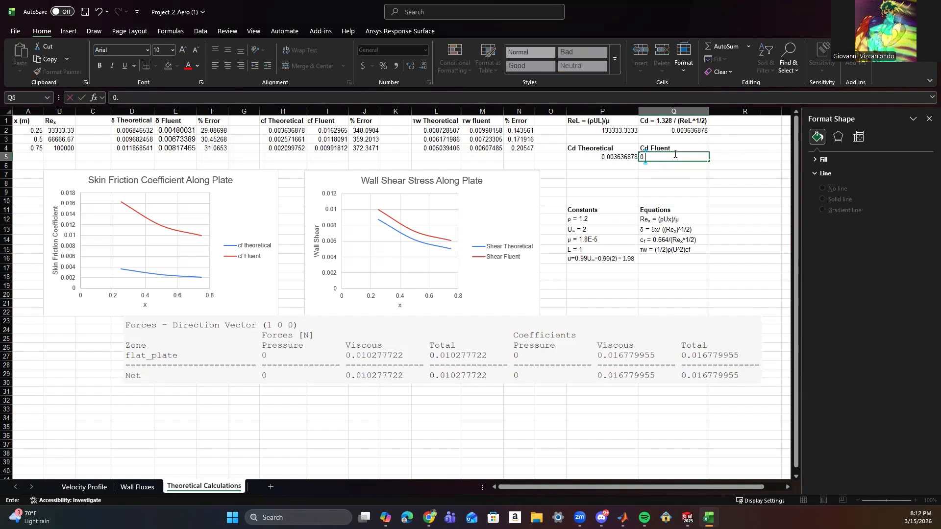
pyautogui.write('01678')
pyautogui.click(712, 181)
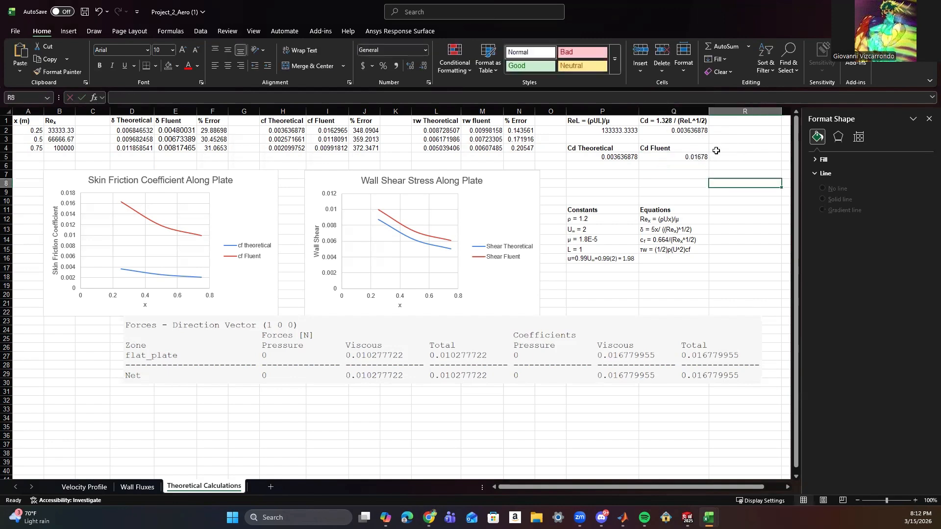
# Enter the bold label "% Error" in R4.
pyautogui.click(715, 147)
pyautogui.write('Error')
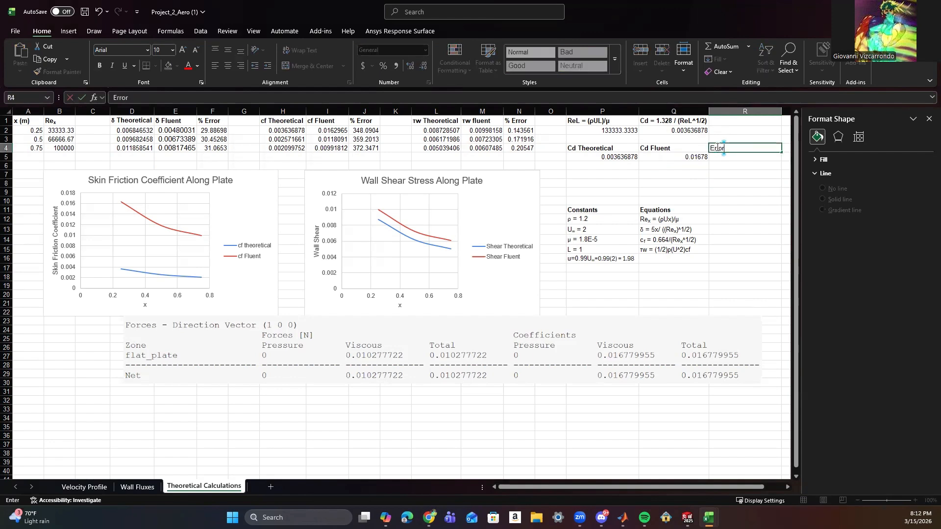
pyautogui.click(712, 147)
pyautogui.write('%')
pyautogui.hotkey('ctrl', 'Return')
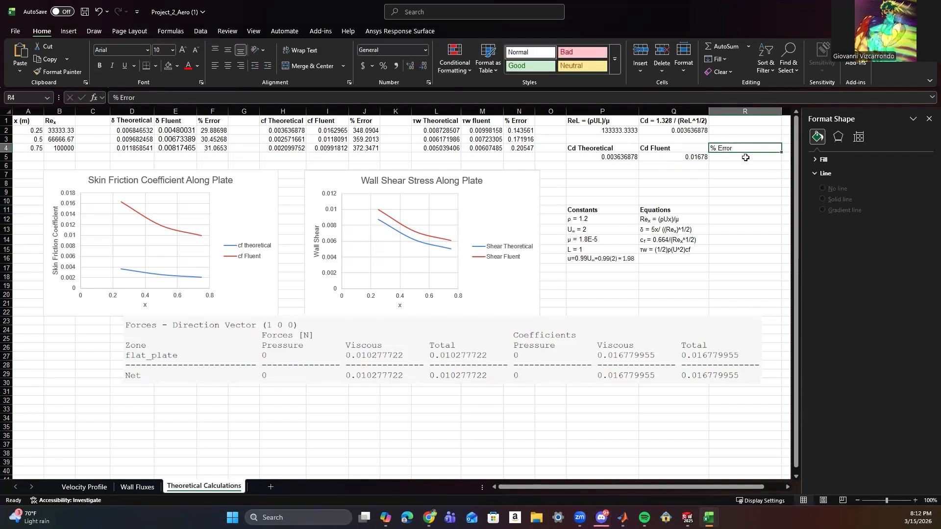
# Calculate the drag coefficient's percent error in R5 with the formula =ABS((Q5-P5)/P5)*100.
pyautogui.click(746, 158)
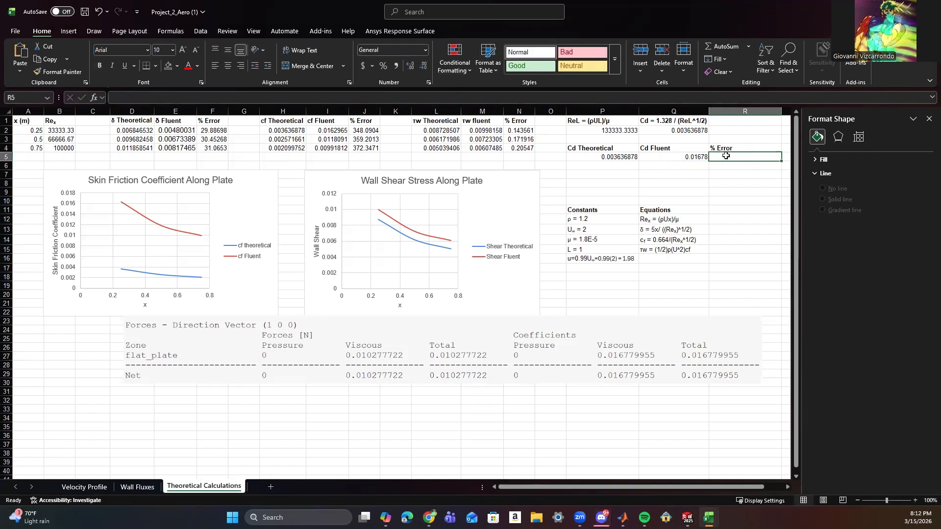
pyautogui.click(165, 97)
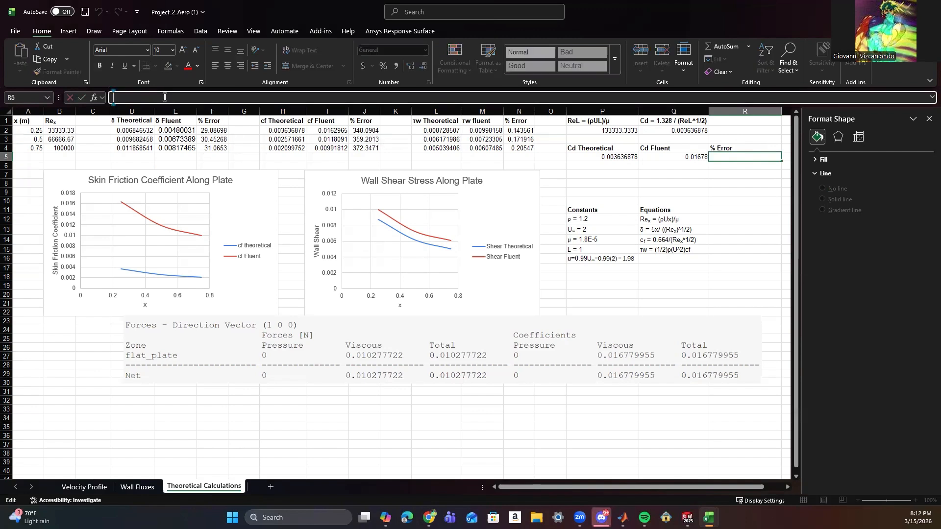
pyautogui.write('=ABS')
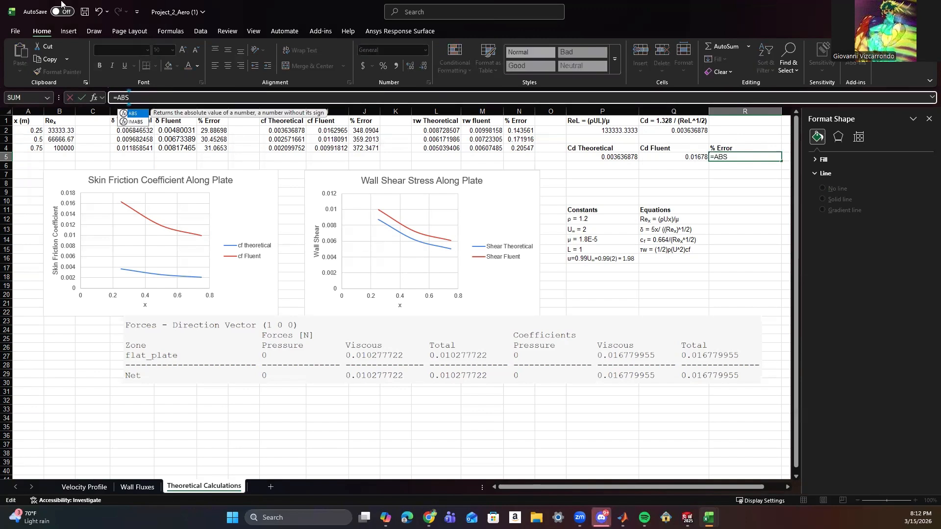
pyautogui.write('((')
pyautogui.click(662, 159)
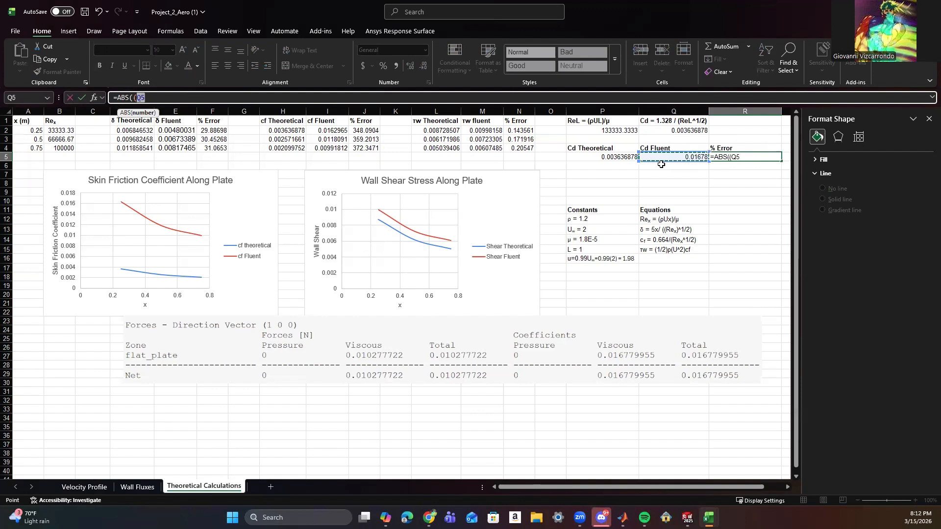
pyautogui.write('-')
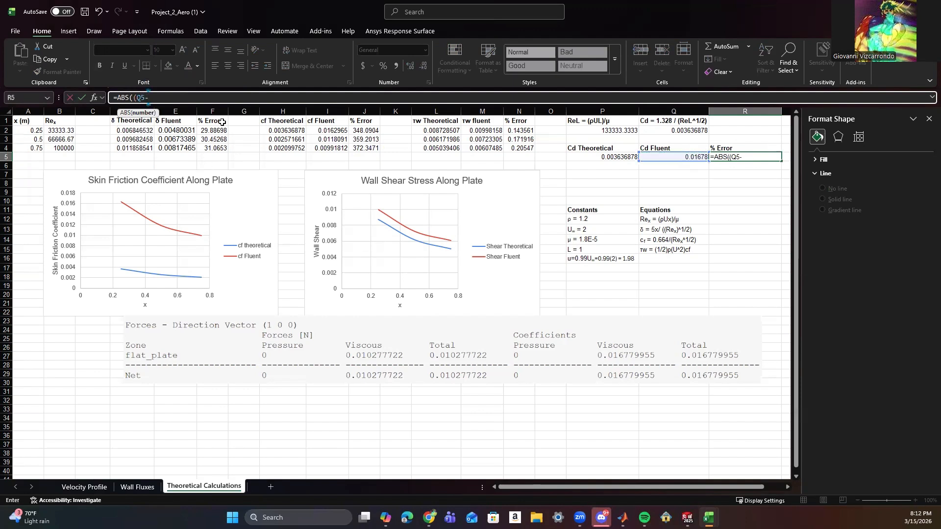
pyautogui.click(571, 159)
pyautogui.write(')/')
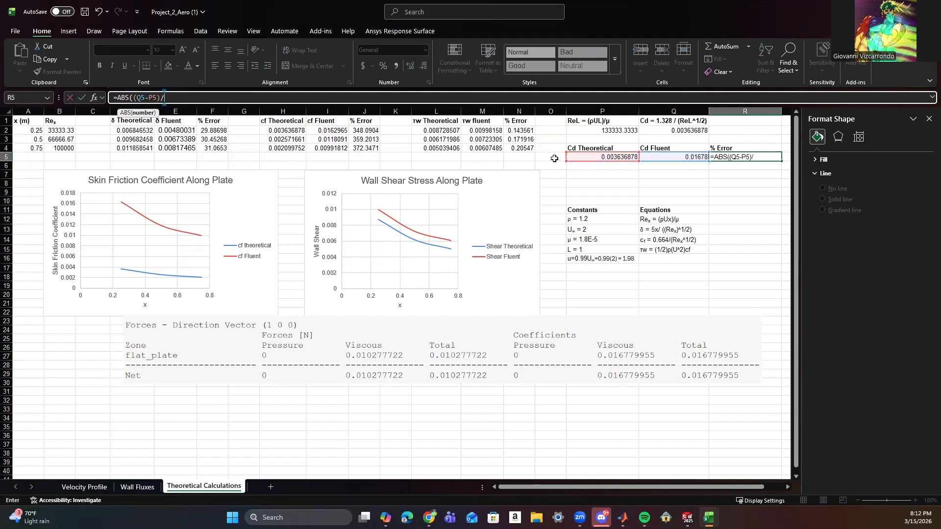
pyautogui.click(601, 156)
pyautogui.write(')*100')
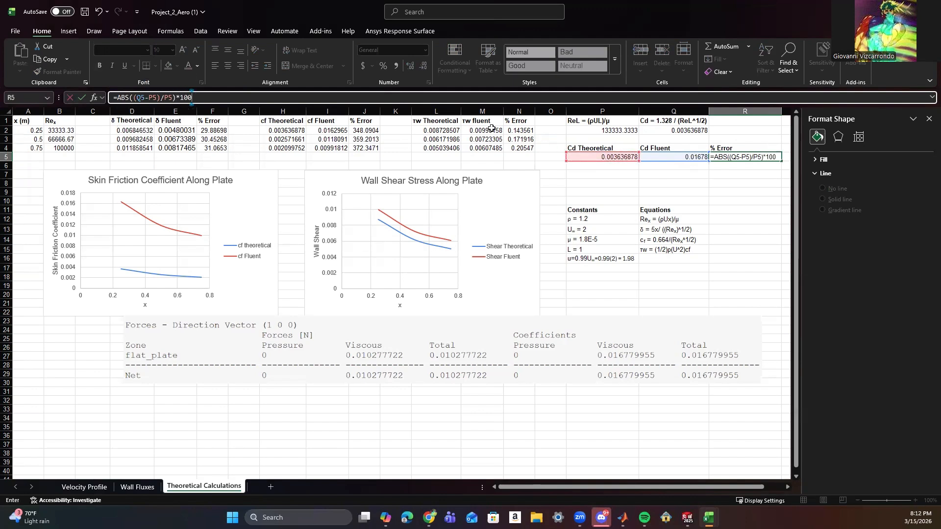
pyautogui.press('Return')
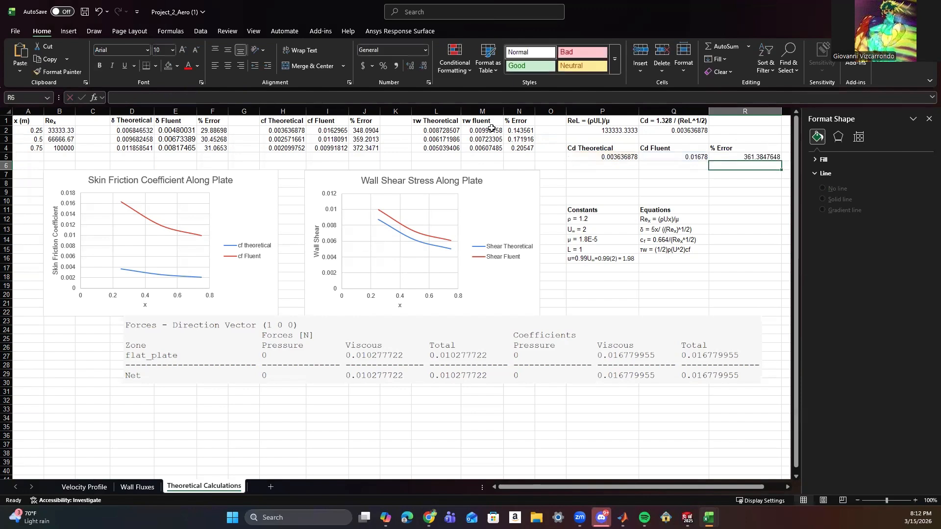
pyautogui.click(733, 156)
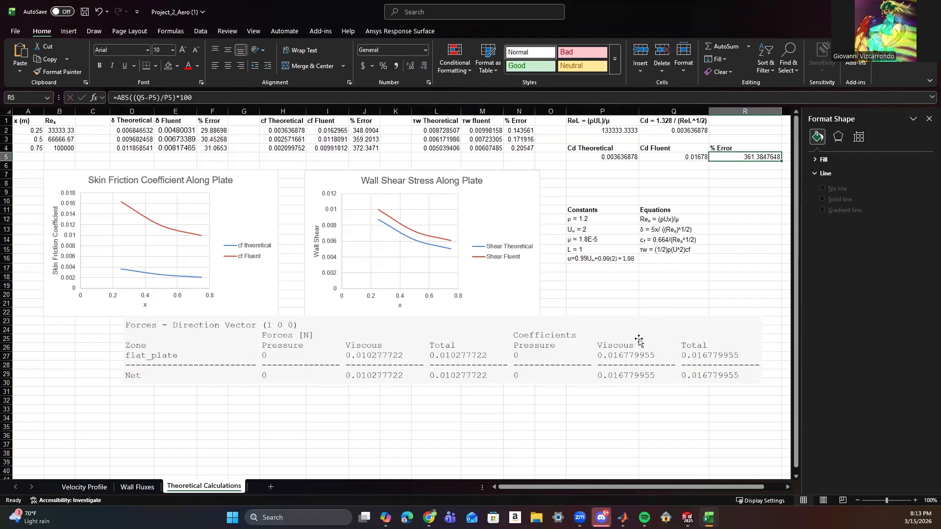
# Shift the Fluent forces report picture slightly to the left beneath the charts.
pyautogui.moveTo(638, 339); pyautogui.dragTo(618, 342)
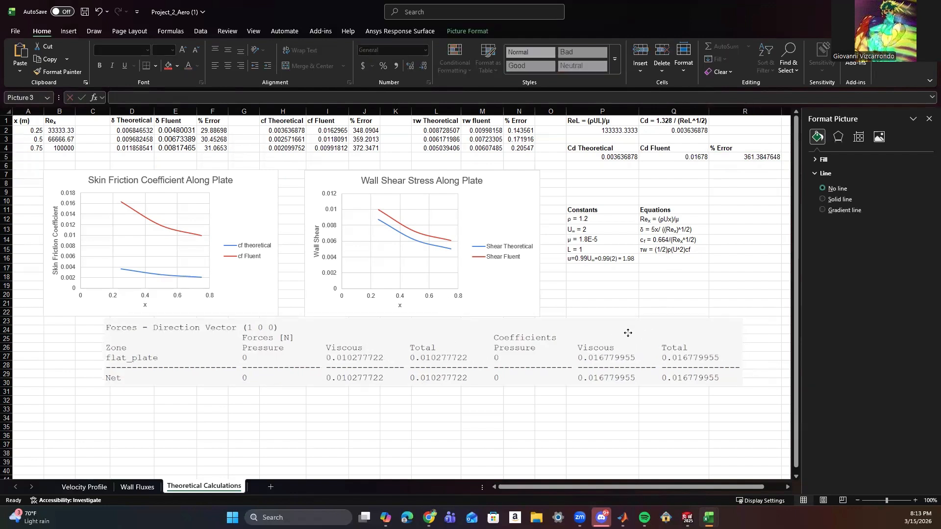